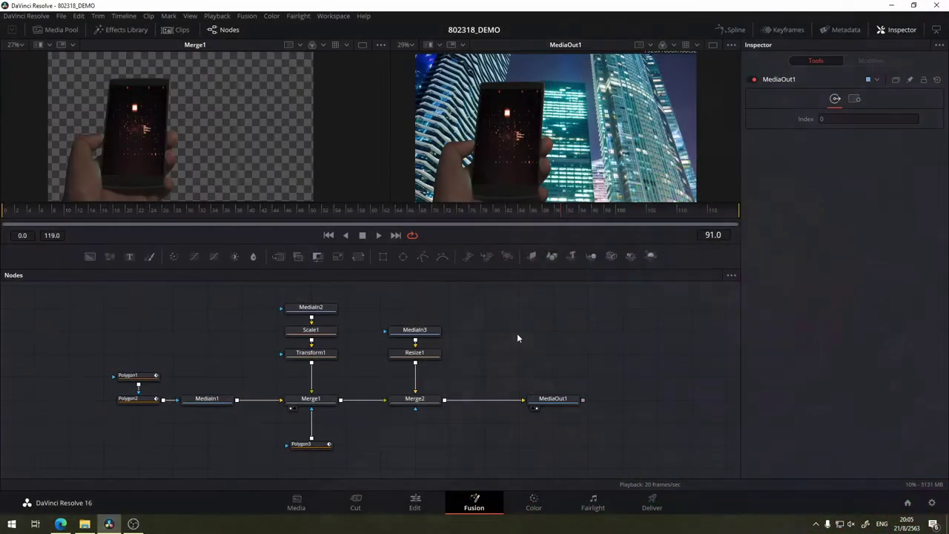
# Pan the node graph so the whole phone-over-skyline node tree is centred.
pyautogui.moveTo(517, 333)
pyautogui.mouseDown()
pyautogui.moveTo(526, 350)
pyautogui.moveTo(513, 335)
pyautogui.mouseUp()
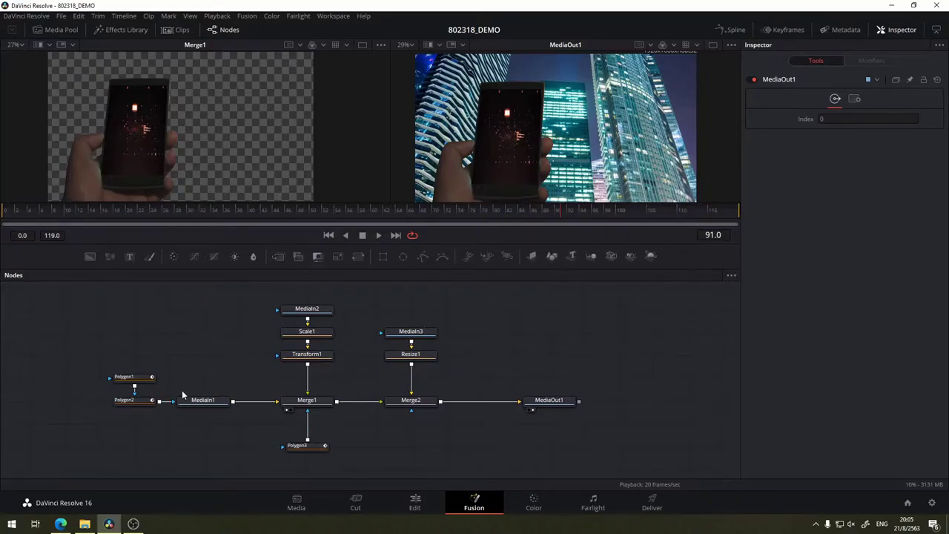
# Preview the MediaIn1 phone clip, then the Polygon1 and Polygon2 masks, in the left viewer.
pyautogui.click(206, 404)
pyautogui.moveTo(206, 404); pyautogui.dragTo(193, 160)
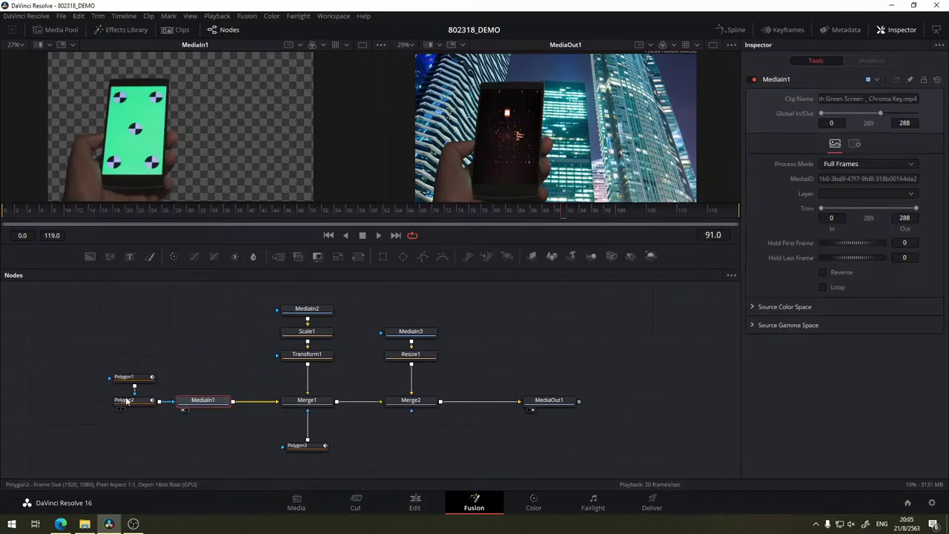
pyautogui.moveTo(131, 378); pyautogui.dragTo(160, 160)
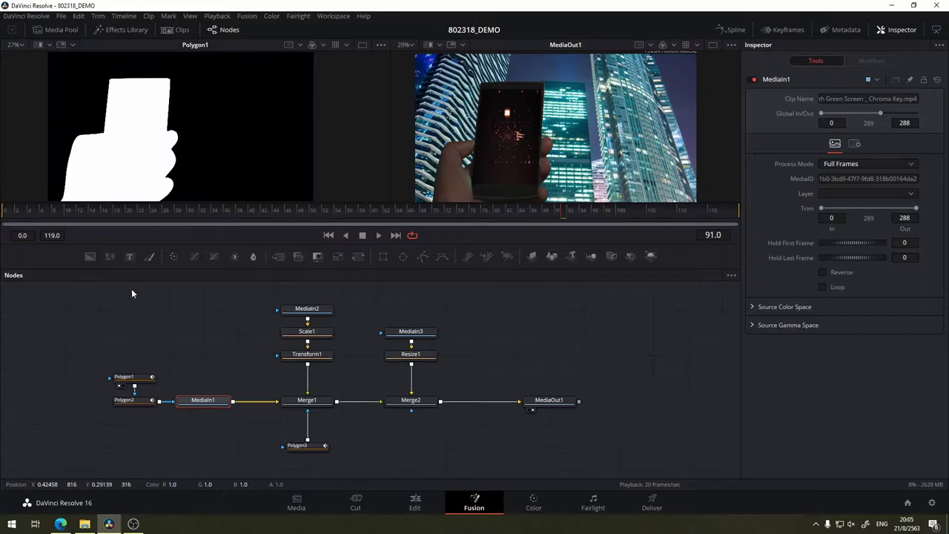
pyautogui.moveTo(135, 401); pyautogui.dragTo(187, 182)
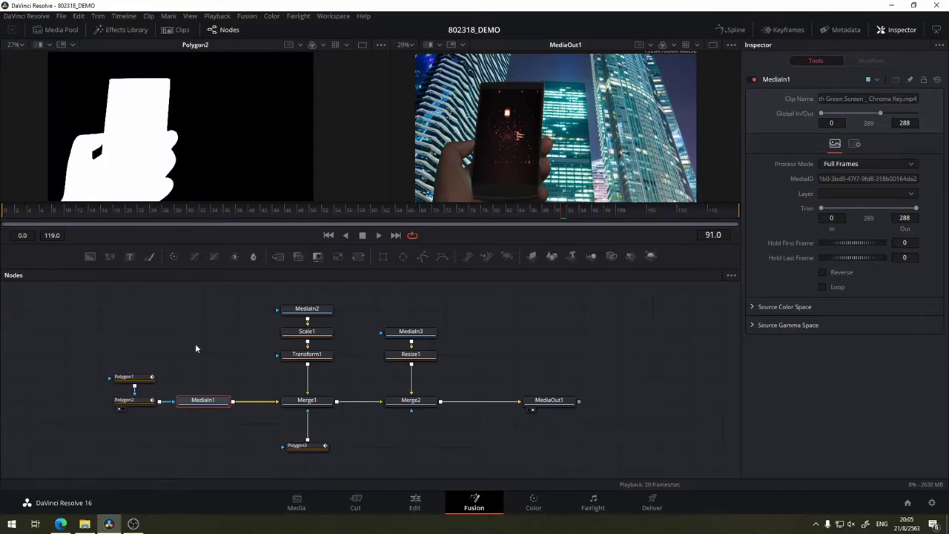
# Return the left viewer to MediaIn1 and inspect the polygon mask and MediaIn1 clip settings.
pyautogui.moveTo(203, 401); pyautogui.dragTo(227, 157)
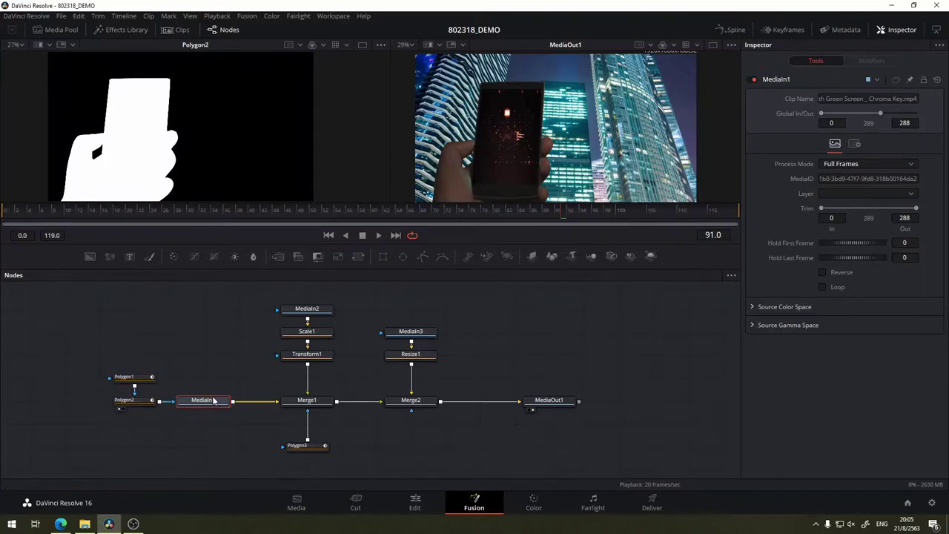
pyautogui.click(138, 378)
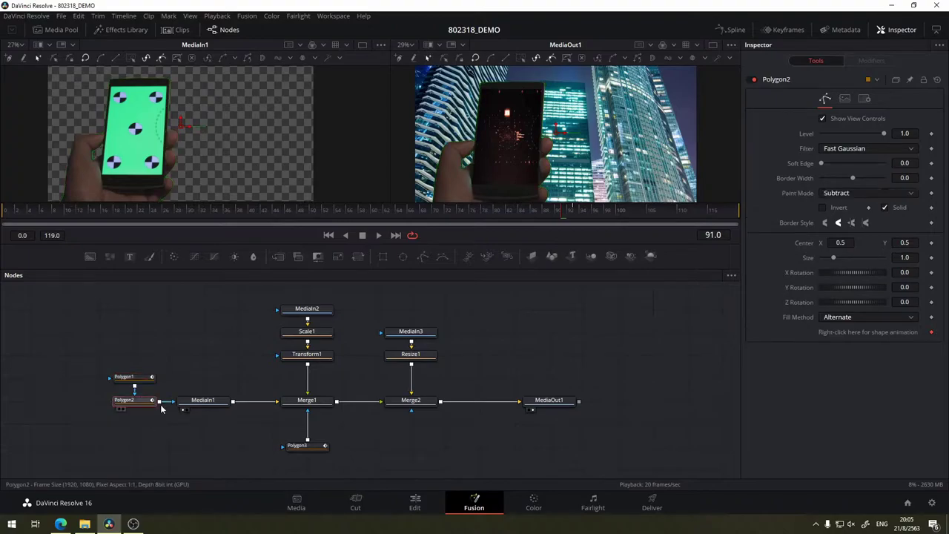
pyautogui.click(190, 401)
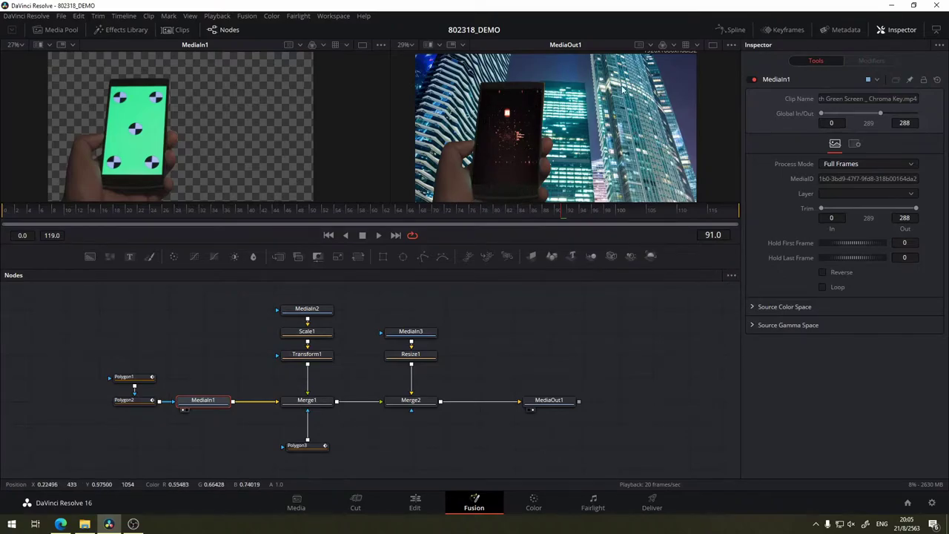
# Inspect Polygon3, MediaIn2, Scale1, Transform1, Merge2 and finally the MediaIn3 skyline clip settings.
pyautogui.click(314, 446)
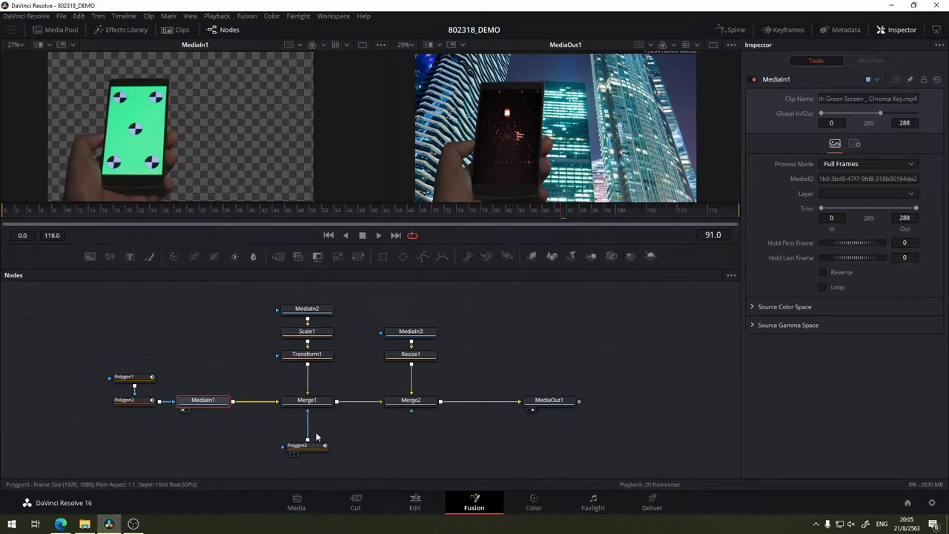
pyautogui.click(323, 309)
pyautogui.click(321, 335)
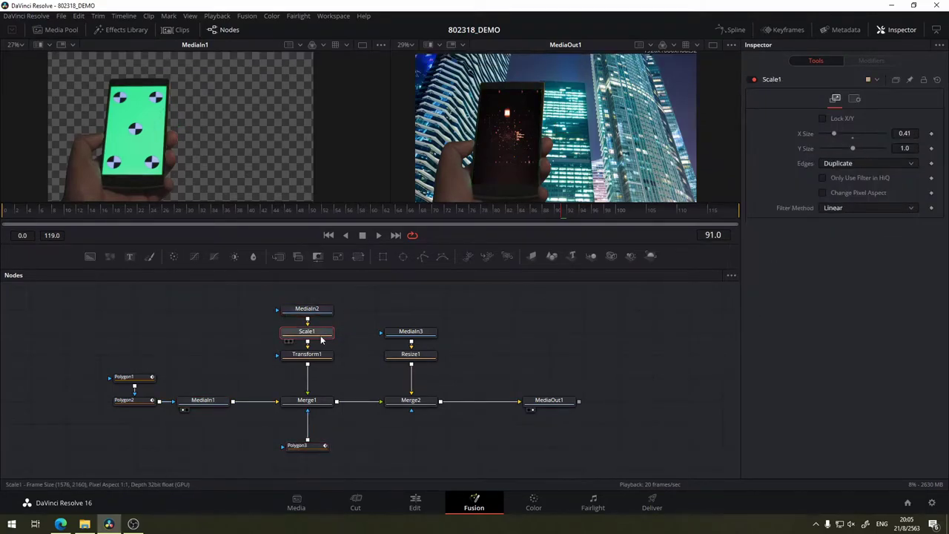
pyautogui.click(319, 355)
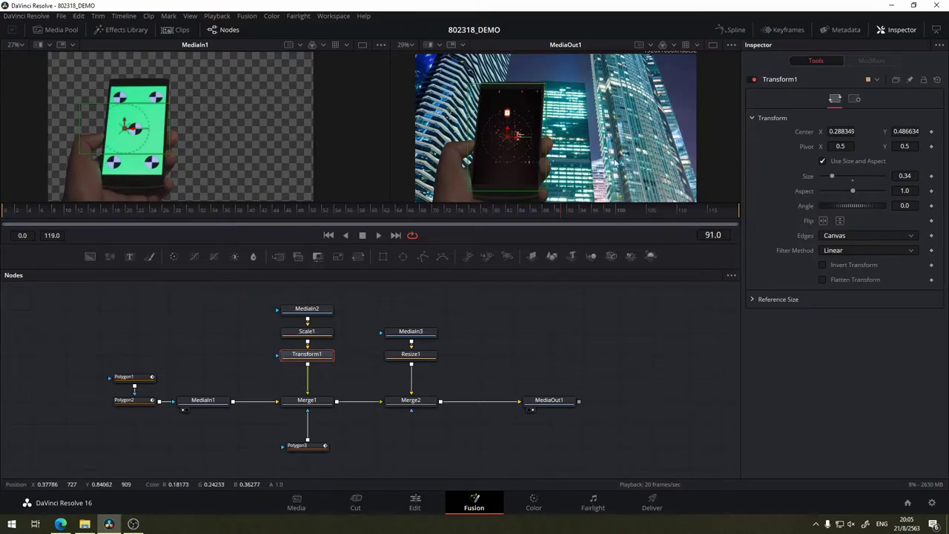
pyautogui.click(310, 447)
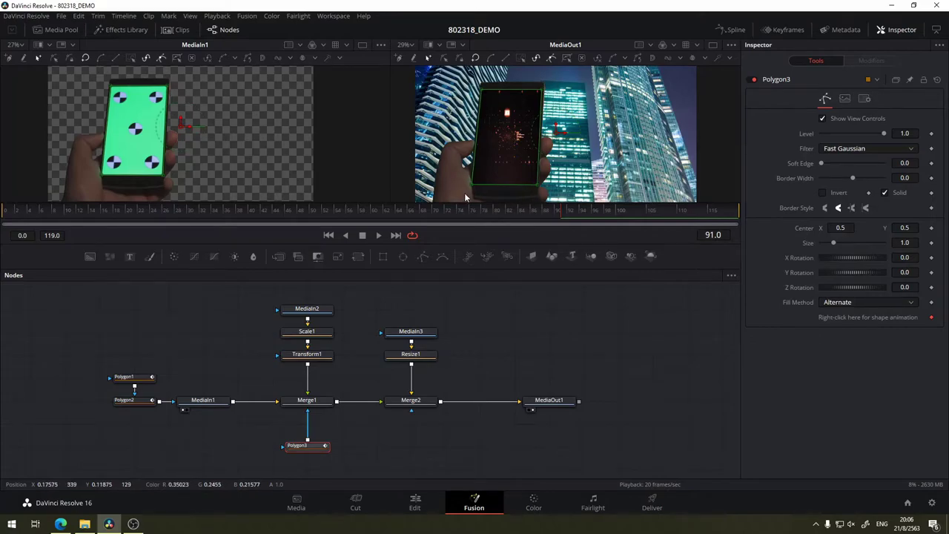
pyautogui.click(414, 405)
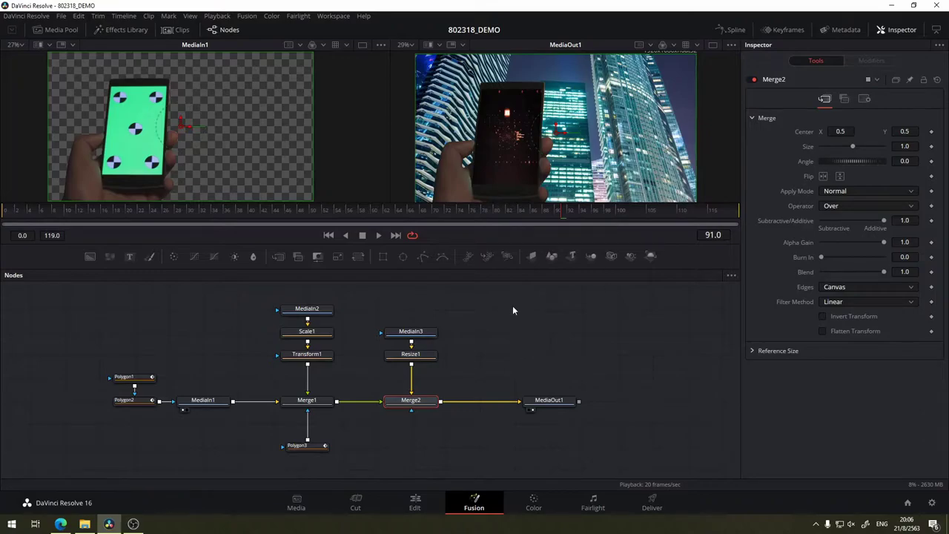
pyautogui.click(416, 331)
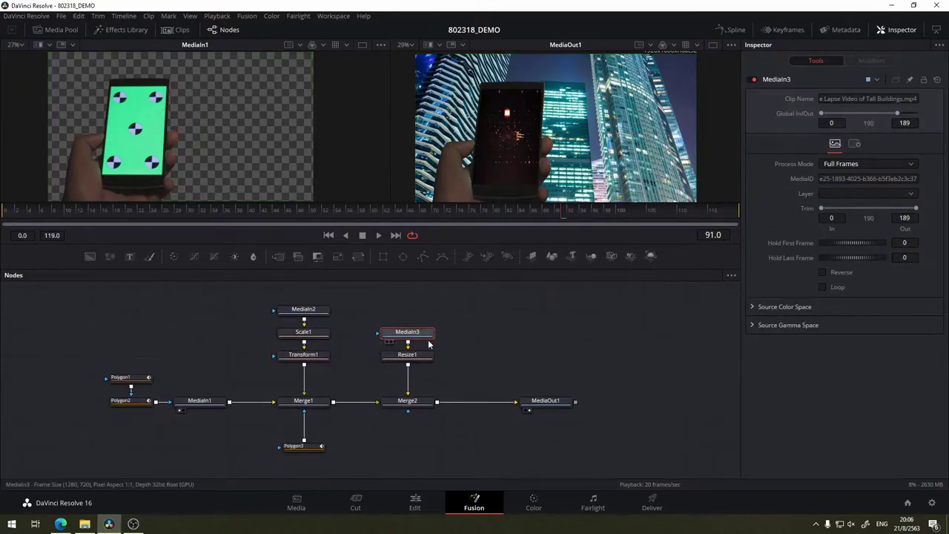
# Preview MediaIn3, Resize1 and then the Merge2 result in the right viewer.
pyautogui.moveTo(413, 334); pyautogui.dragTo(647, 130)
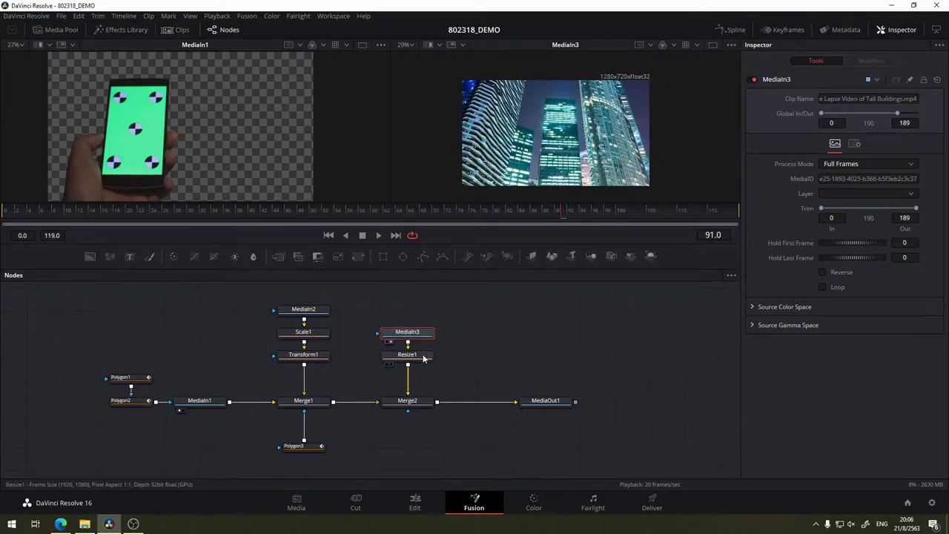
pyautogui.moveTo(419, 355); pyautogui.dragTo(694, 88)
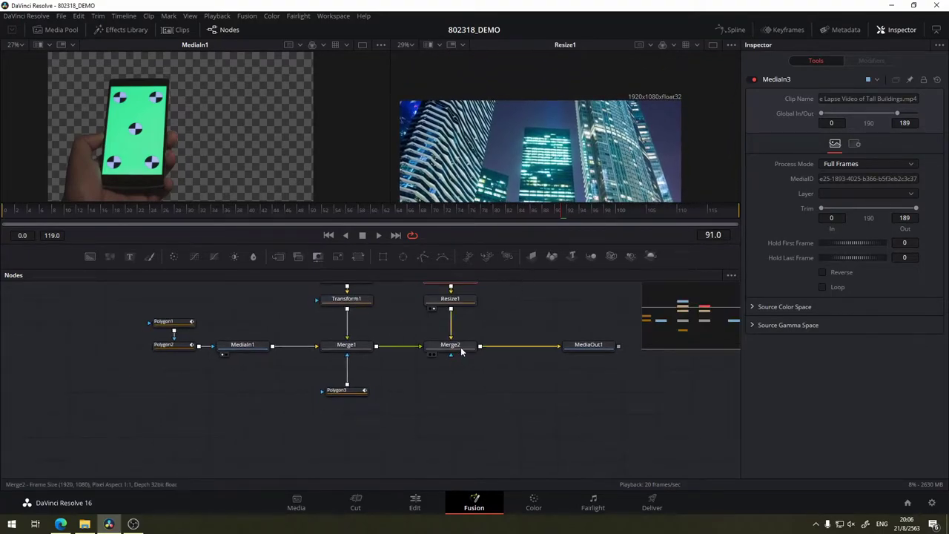
pyautogui.moveTo(451, 345); pyautogui.dragTo(511, 196)
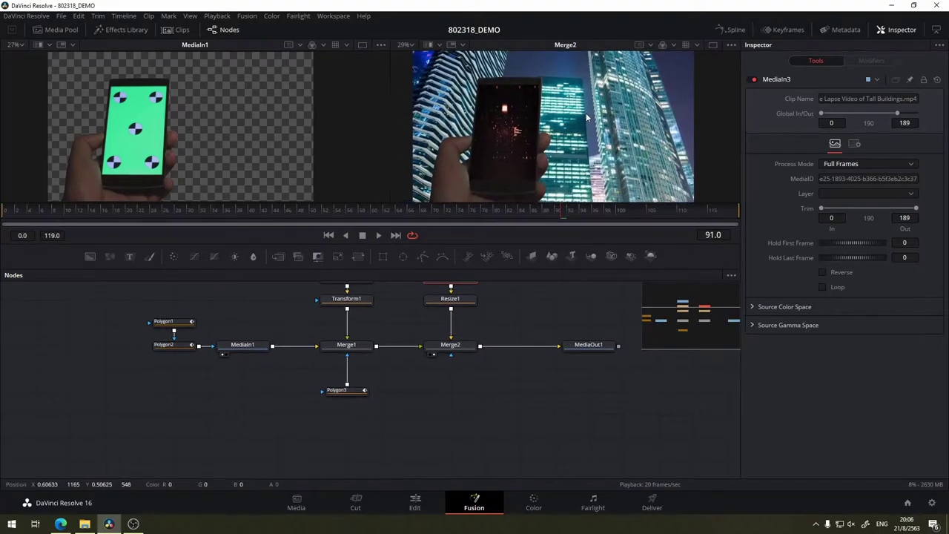
# Enlarge the viewers by shrinking the Nodes panel and recentre the node graph.
pyautogui.moveTo(453, 268); pyautogui.dragTo(453, 323)
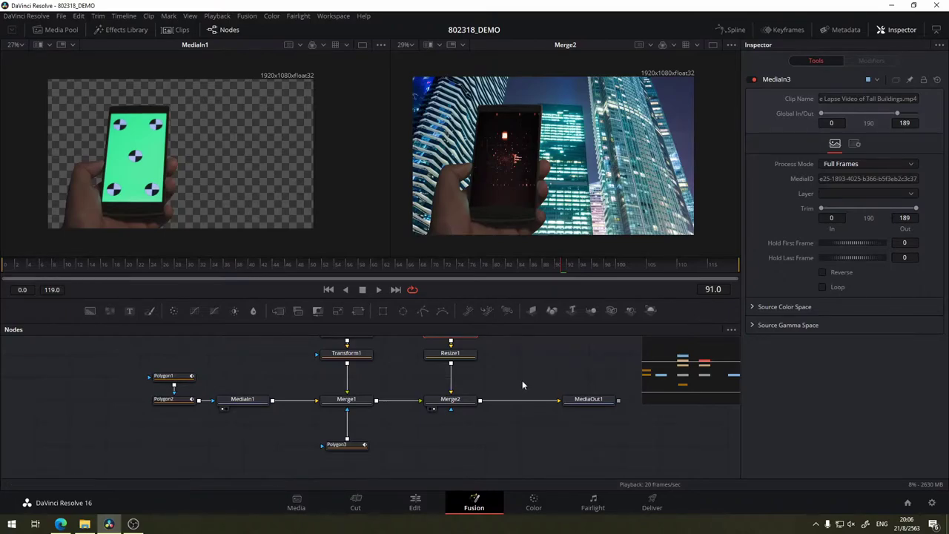
pyautogui.moveTo(519, 360); pyautogui.dragTo(482, 403)
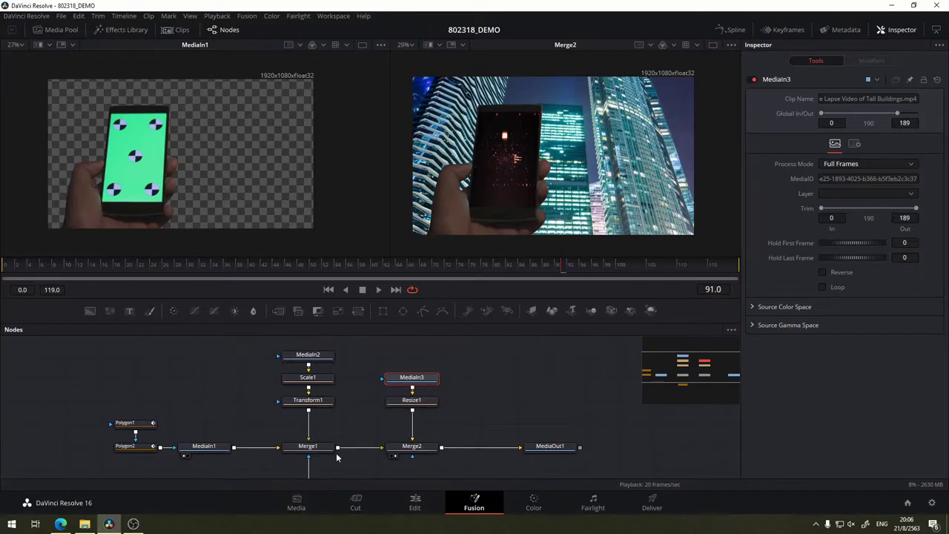
pyautogui.moveTo(493, 401); pyautogui.dragTo(563, 347)
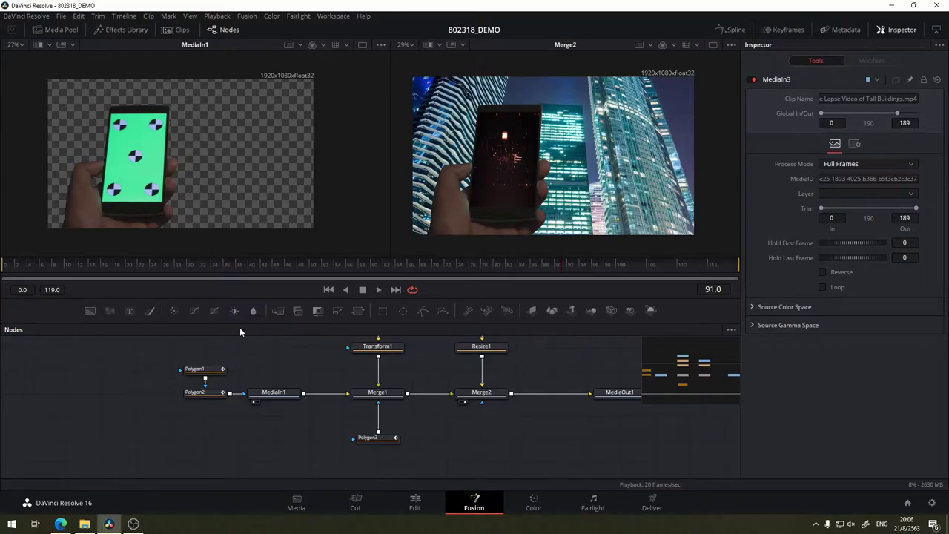
# Show the Effects Library's Tools > Color list and pan the node graph to empty space.
pyautogui.click(135, 31)
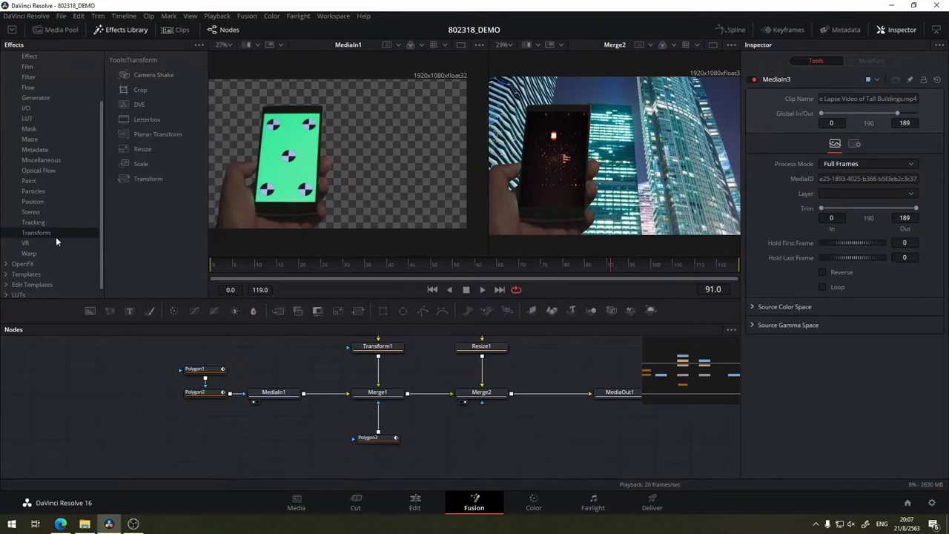
pyautogui.scroll(3, 101, 225)
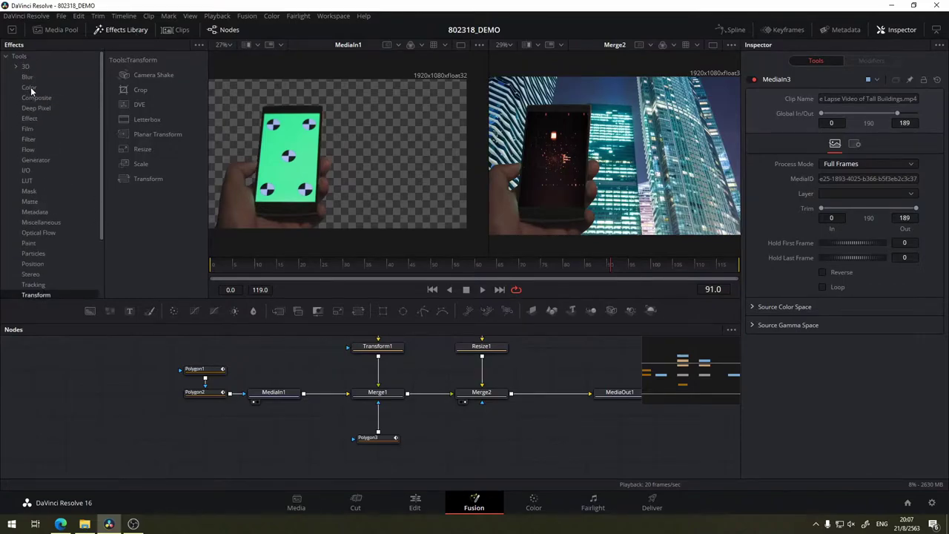
pyautogui.click(32, 89)
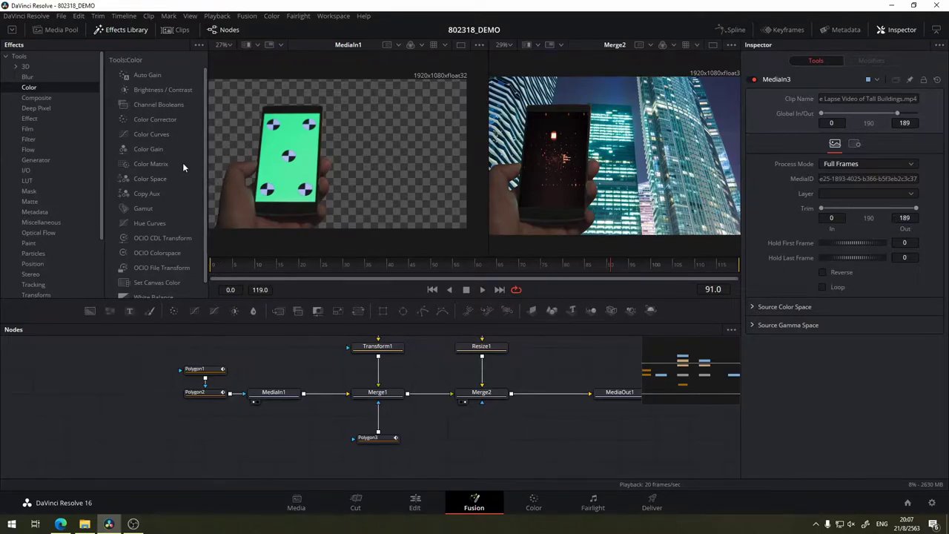
pyautogui.moveTo(535, 422); pyautogui.dragTo(519, 331)
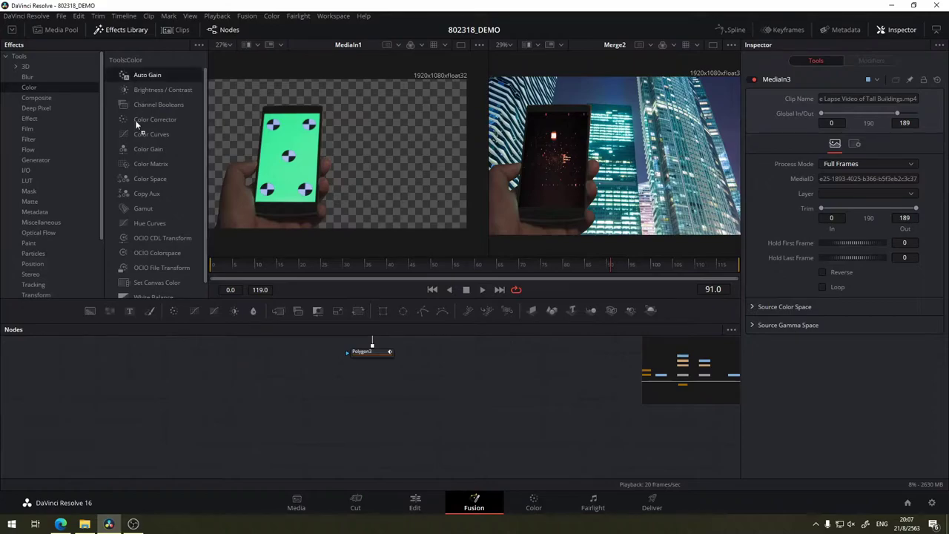
# Add Auto Gain, Brightness/Contrast, Color Corrector, Color Curves, Color Gain and Color Matrix nodes in a row.
pyautogui.moveTo(134, 75); pyautogui.dragTo(129, 398)
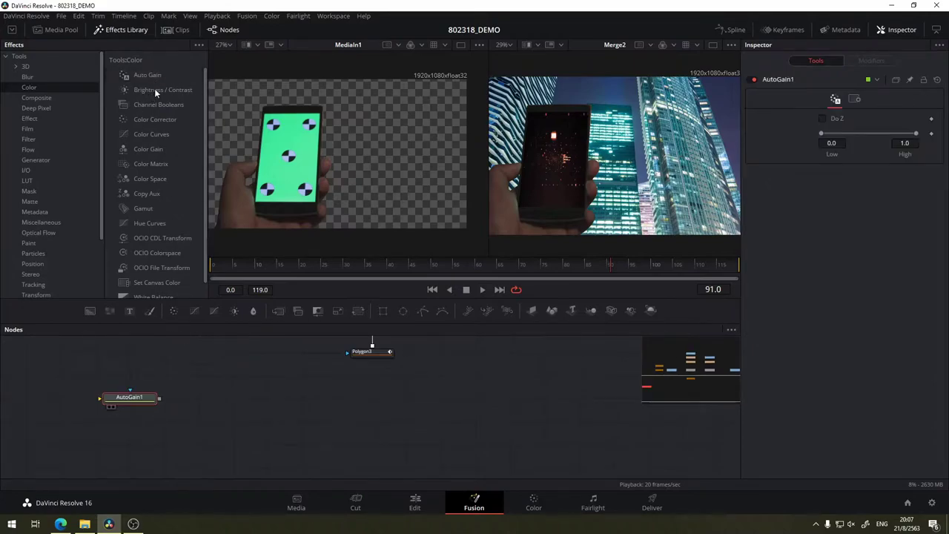
pyautogui.moveTo(154, 89); pyautogui.dragTo(217, 394)
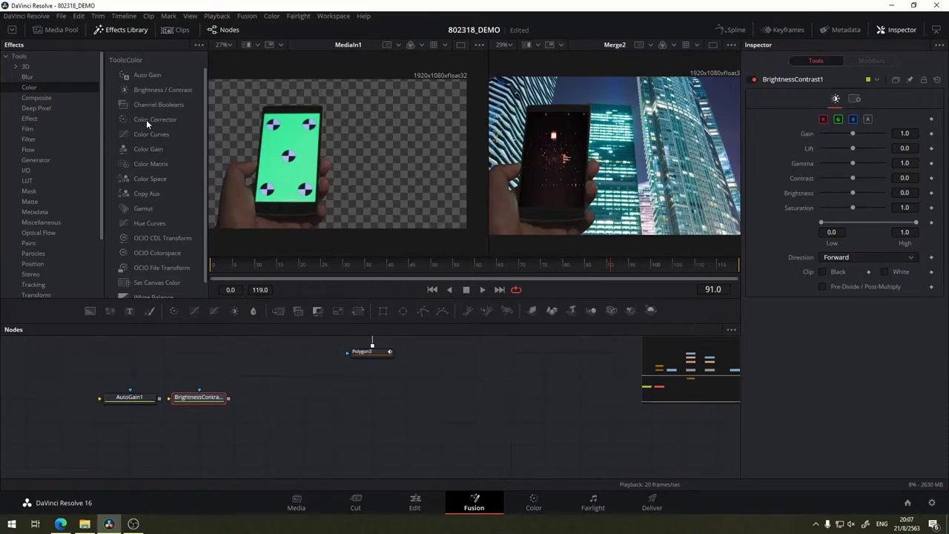
pyautogui.moveTo(146, 119); pyautogui.dragTo(283, 403)
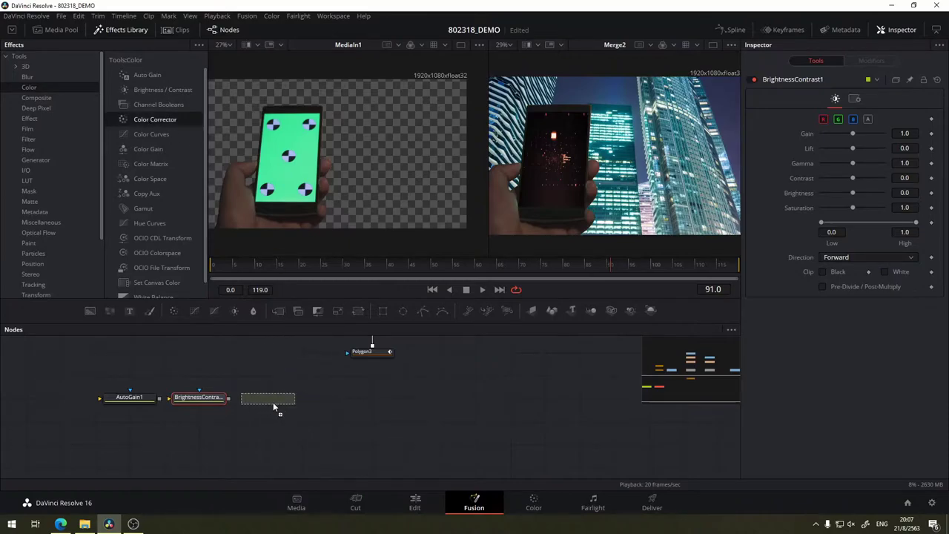
pyautogui.moveTo(149, 134); pyautogui.dragTo(343, 399)
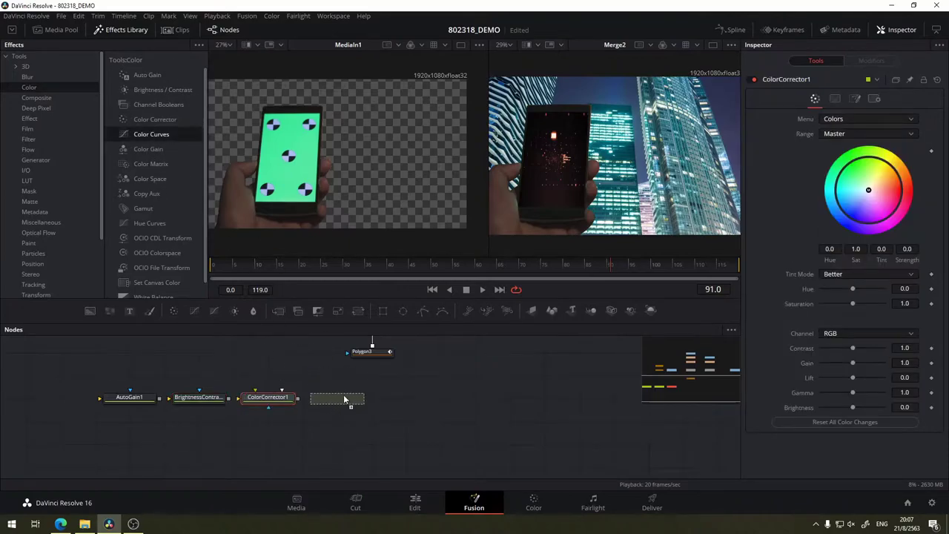
pyautogui.moveTo(145, 149); pyautogui.dragTo(415, 398)
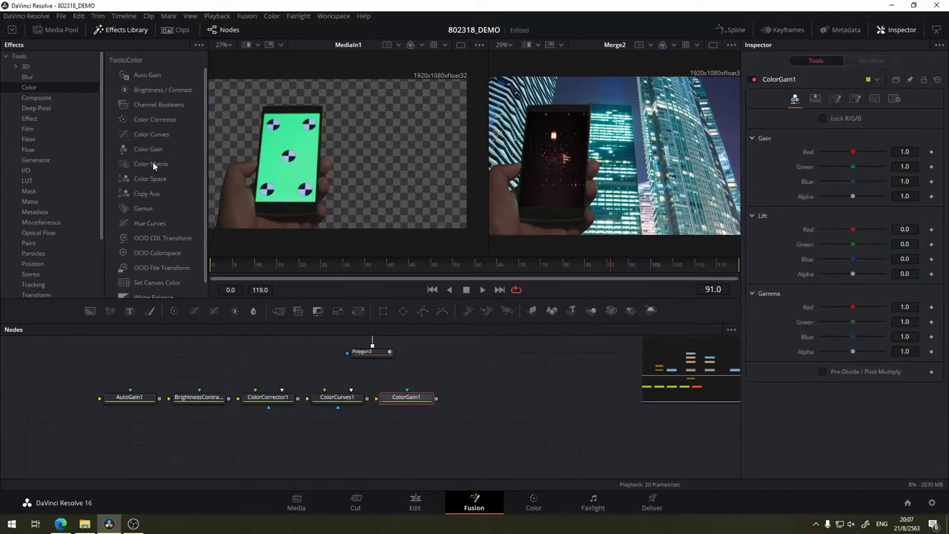
pyautogui.moveTo(151, 163); pyautogui.dragTo(487, 397)
# Add Color Space, Hue Curves and White Balance nodes, then select AutoGain1.
pyautogui.moveTo(164, 181); pyautogui.dragTo(384, 263)
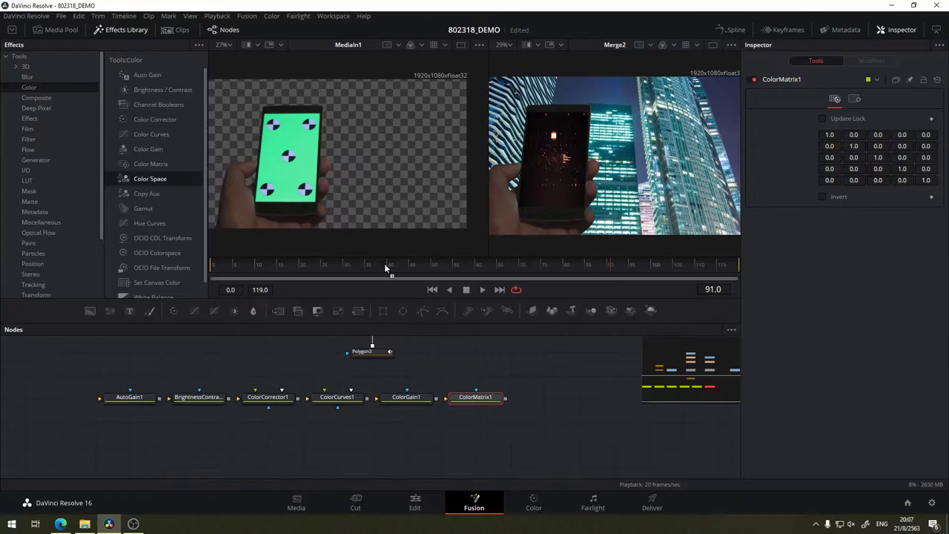
pyautogui.moveTo(542, 400); pyautogui.dragTo(544, 399)
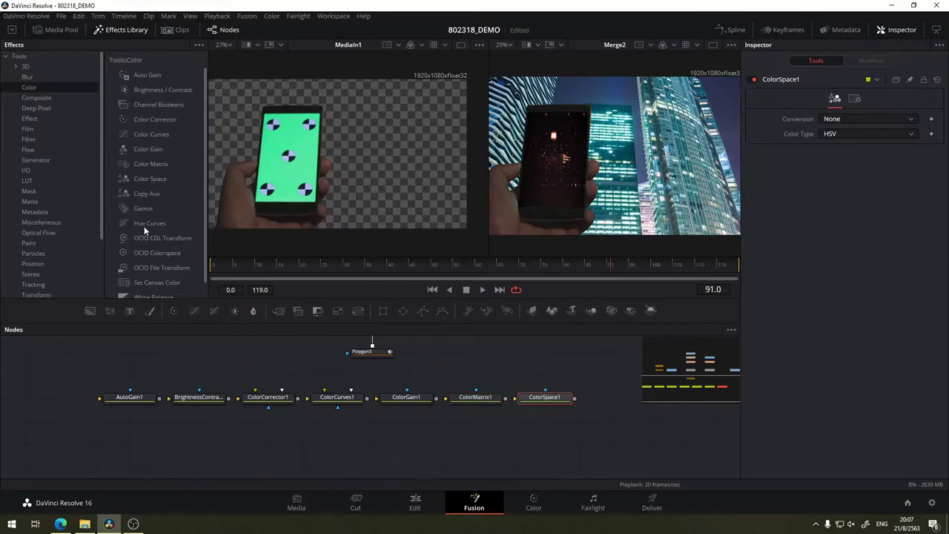
pyautogui.moveTo(146, 226); pyautogui.dragTo(129, 421)
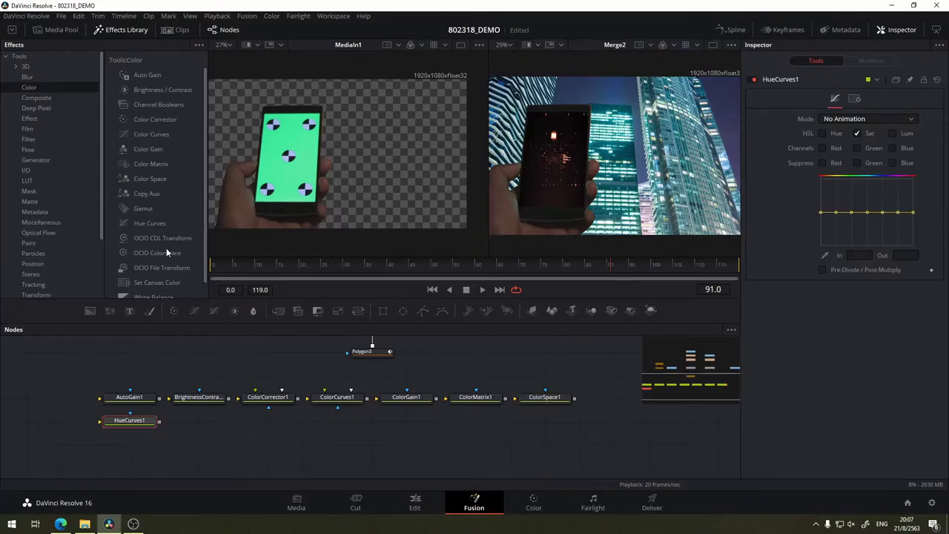
pyautogui.scroll(-1, 177, 227)
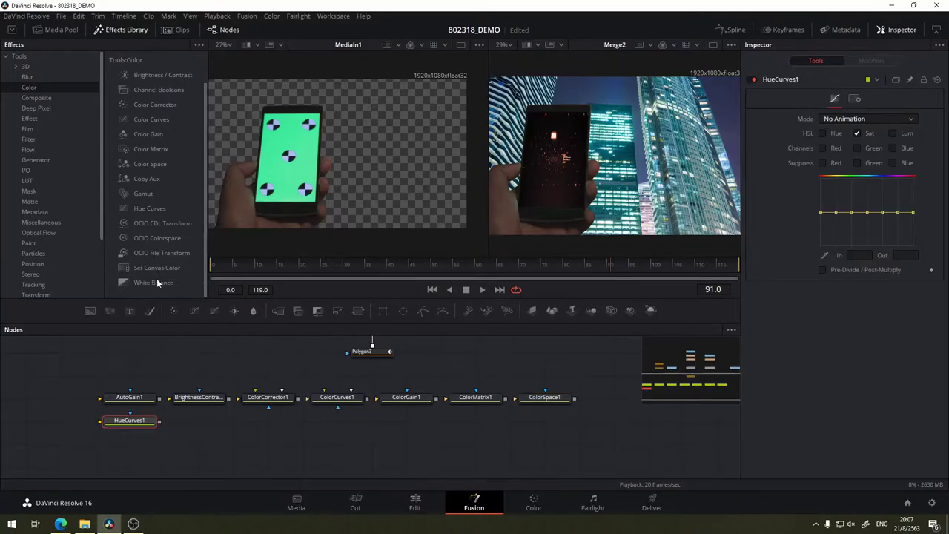
pyautogui.moveTo(158, 284); pyautogui.dragTo(190, 432)
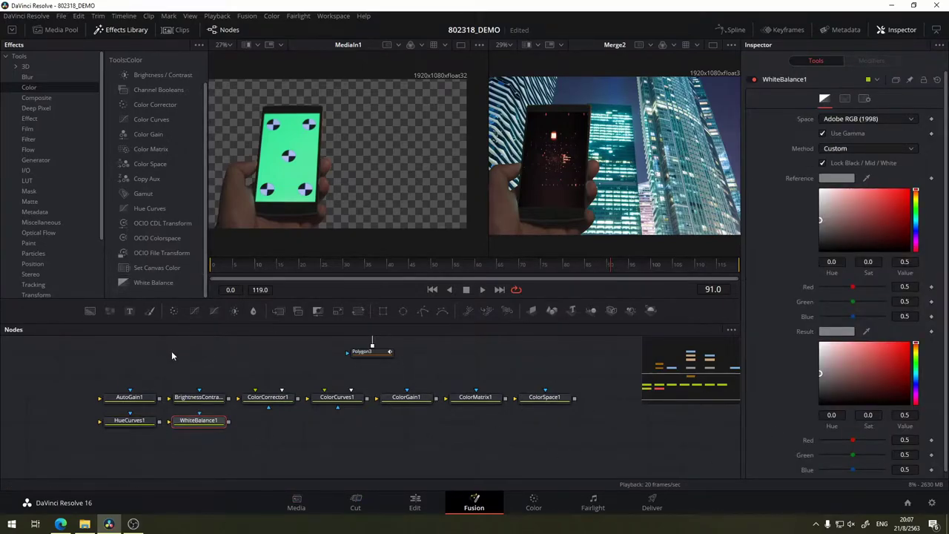
pyautogui.click(143, 398)
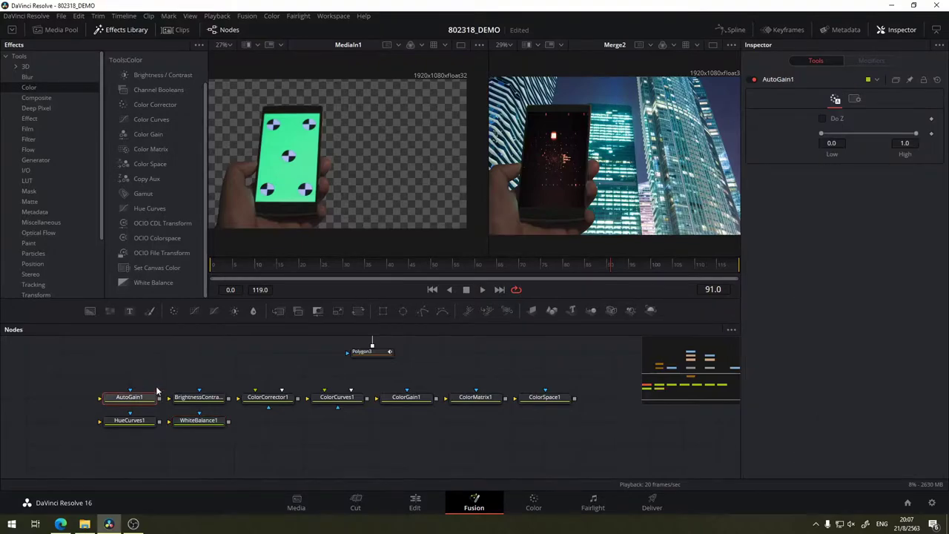
# Move AutoGain1 out of the colour-tool row up beside the Merge2 chain.
pyautogui.scroll(2, 151, 394)
pyautogui.scroll(-2, 152, 394)
pyautogui.scroll(2, 143, 399)
pyautogui.moveTo(143, 399); pyautogui.dragTo(299, 388)
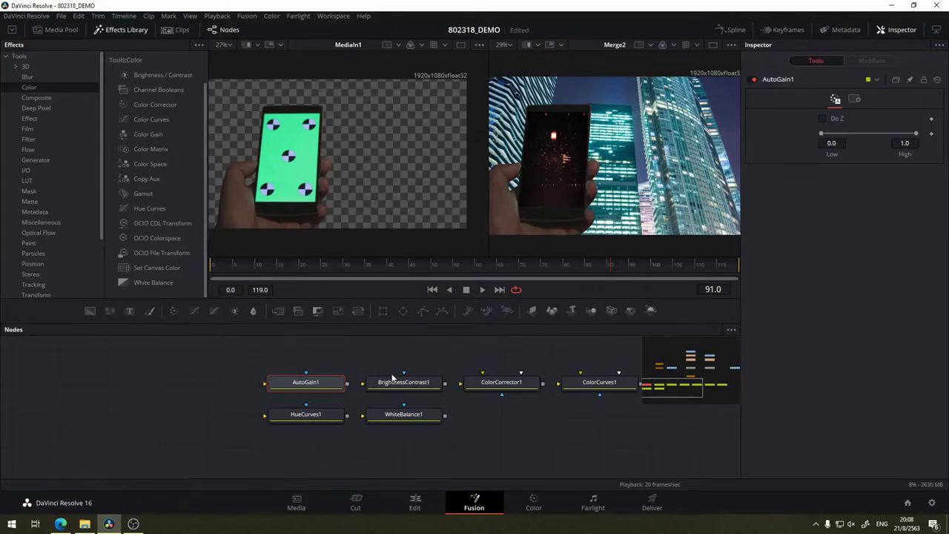
pyautogui.moveTo(316, 386)
pyautogui.mouseDown()
pyautogui.moveTo(219, 354)
pyautogui.moveTo(136, 381)
pyautogui.mouseUp()
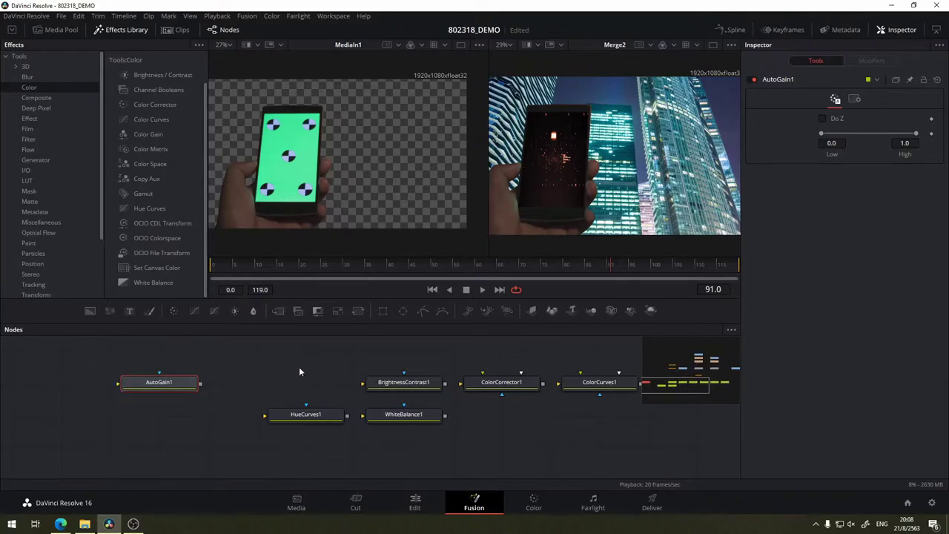
pyautogui.scroll(3, 298, 373)
pyautogui.moveTo(371, 406); pyautogui.dragTo(247, 381)
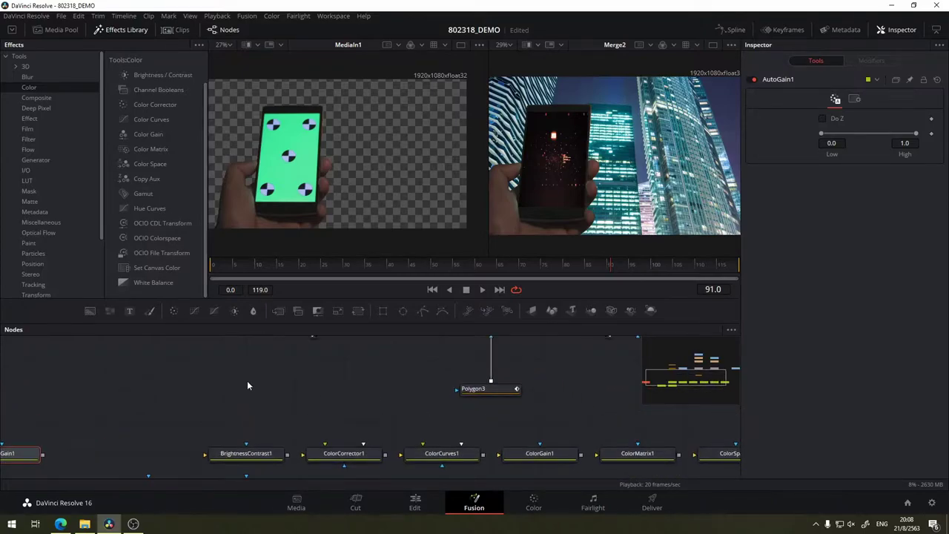
pyautogui.scroll(-3, 248, 381)
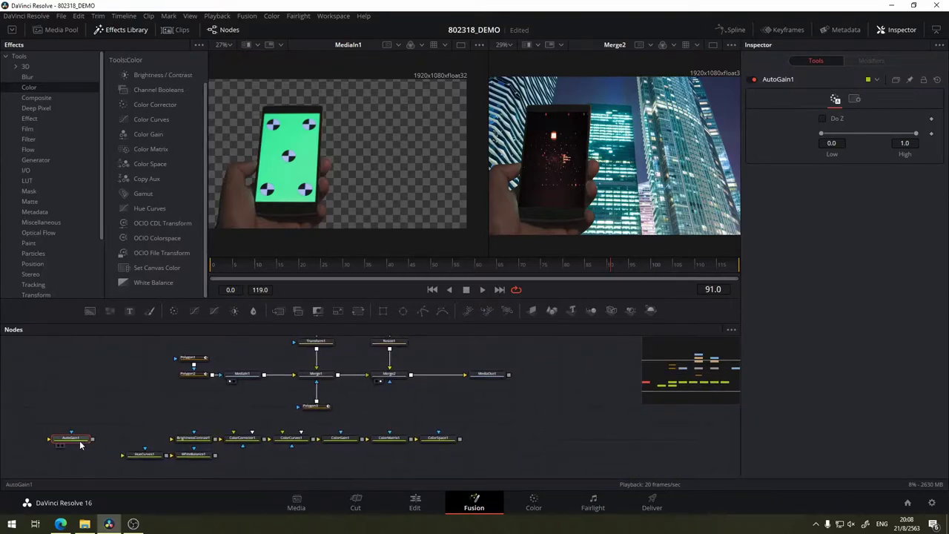
pyautogui.moveTo(85, 445); pyautogui.dragTo(502, 413)
pyautogui.scroll(1, 502, 412)
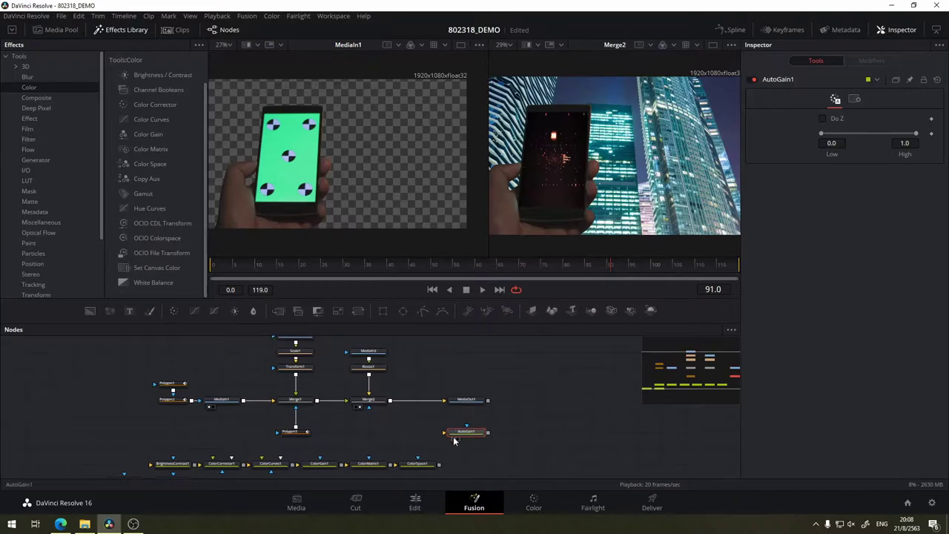
pyautogui.scroll(2, 412, 361)
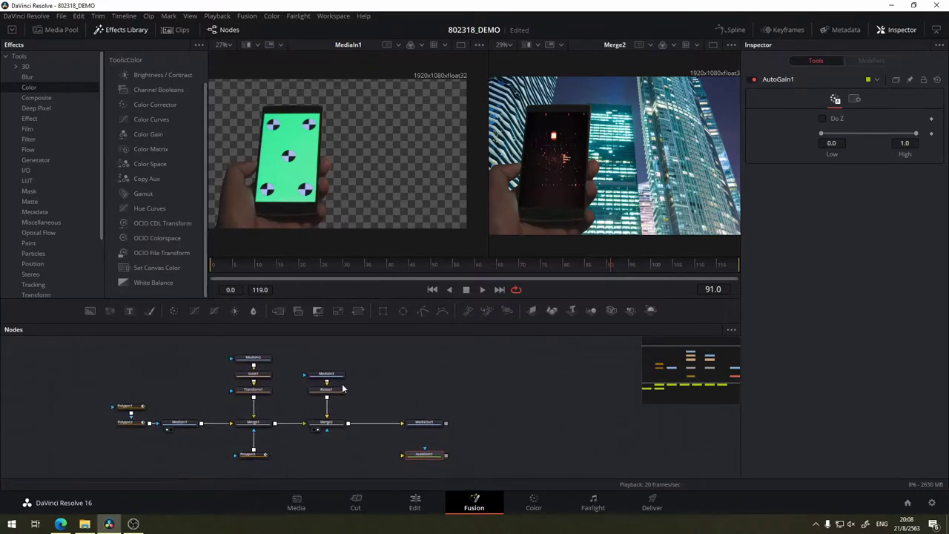
# Copy and paste the MediaIn3 city clip node to create MediaIn3_1.
pyautogui.click(327, 375)
pyautogui.scroll(-2, 426, 379)
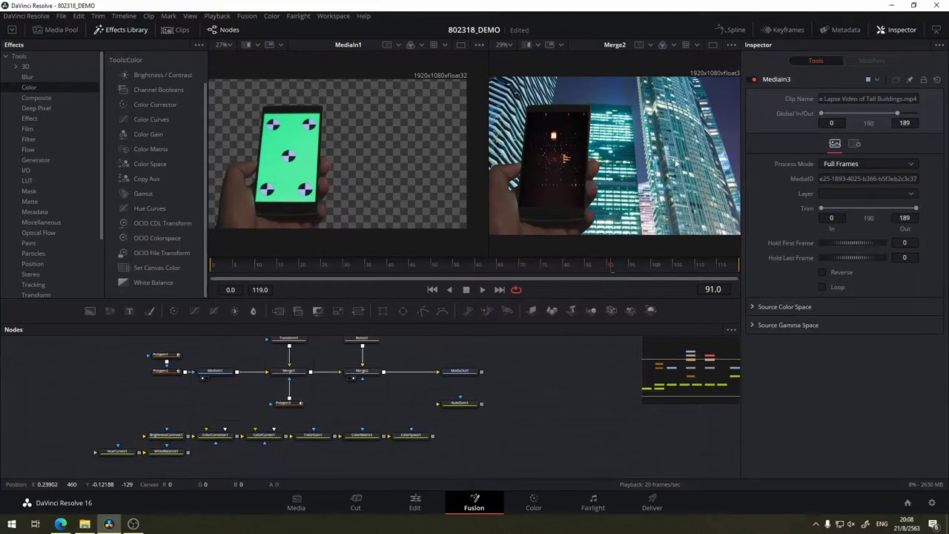
pyautogui.scroll(1, 477, 369)
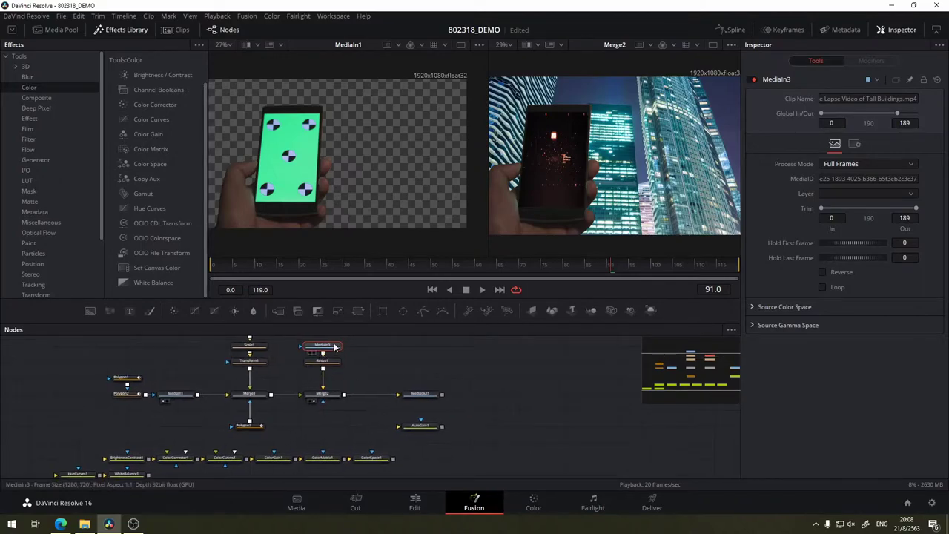
pyautogui.hotkey('ctrl', 'c')
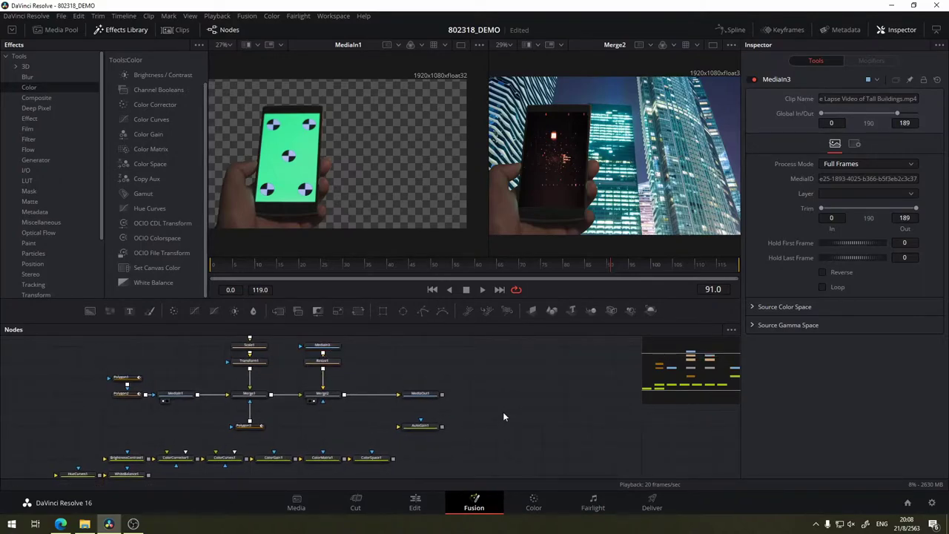
pyautogui.hotkey('ctrl', 'v')
# Line AutoGain1 up beside MediaIn3_1 and show its output in viewer 2.
pyautogui.moveTo(406, 426)
pyautogui.mouseDown()
pyautogui.moveTo(527, 443)
pyautogui.moveTo(494, 414)
pyautogui.mouseUp()
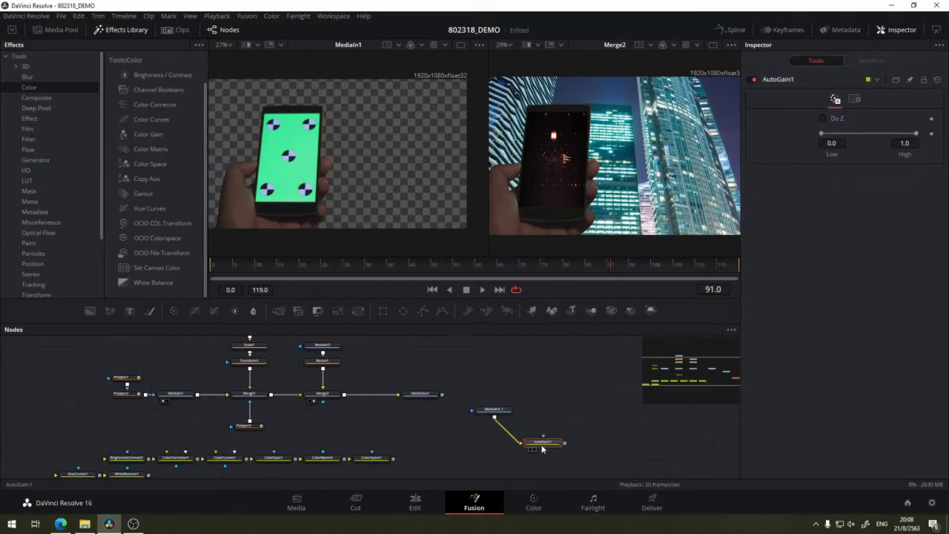
pyautogui.moveTo(544, 445); pyautogui.dragTo(563, 418)
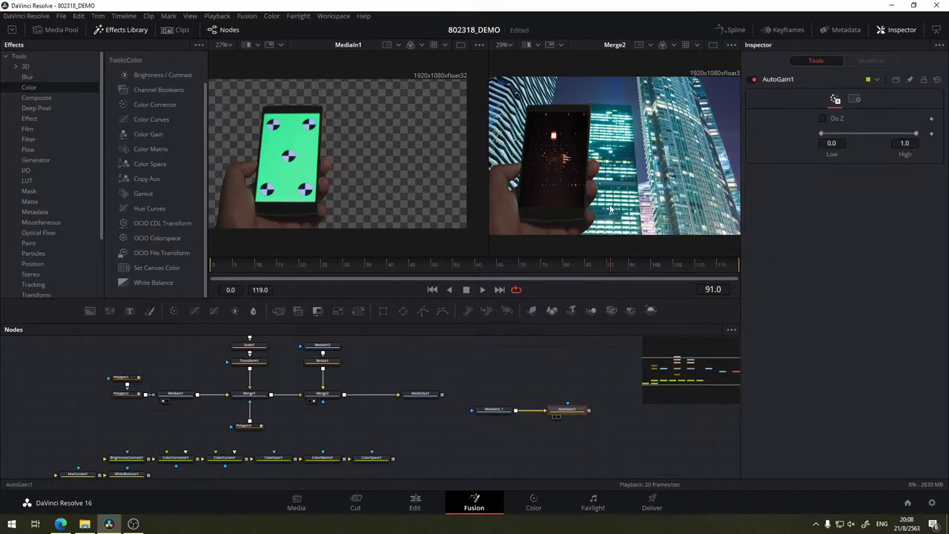
pyautogui.press('2')
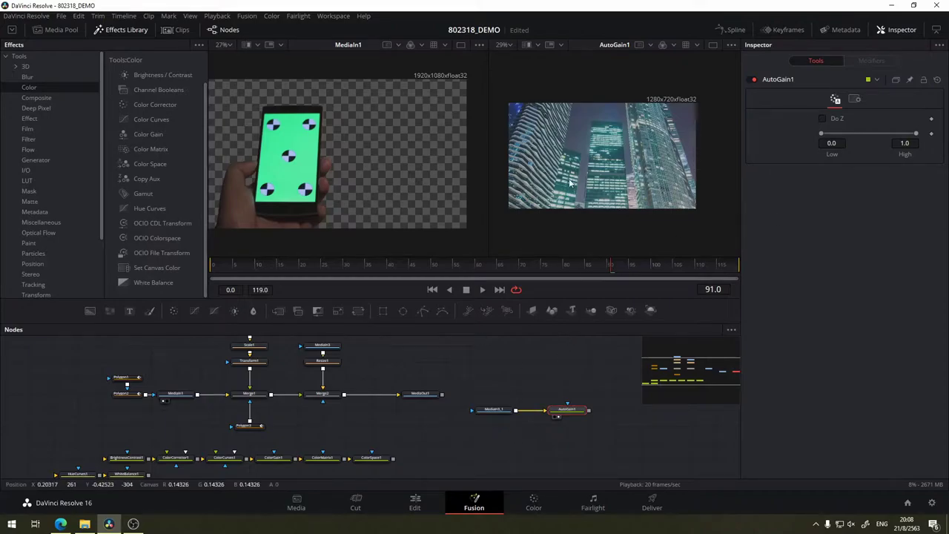
# Hide the Effects Library, switch to a single viewer and set zoom to Fit.
pyautogui.click(126, 29)
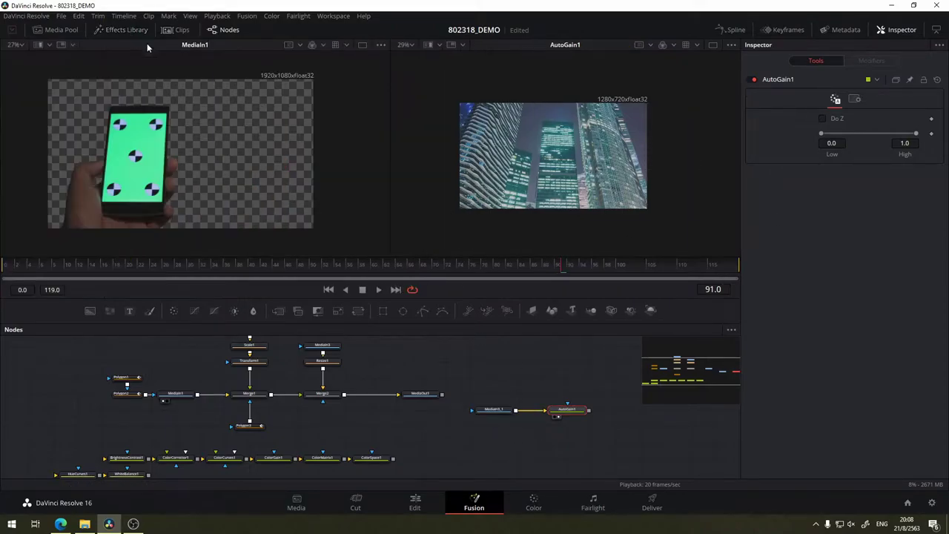
pyautogui.click(713, 45)
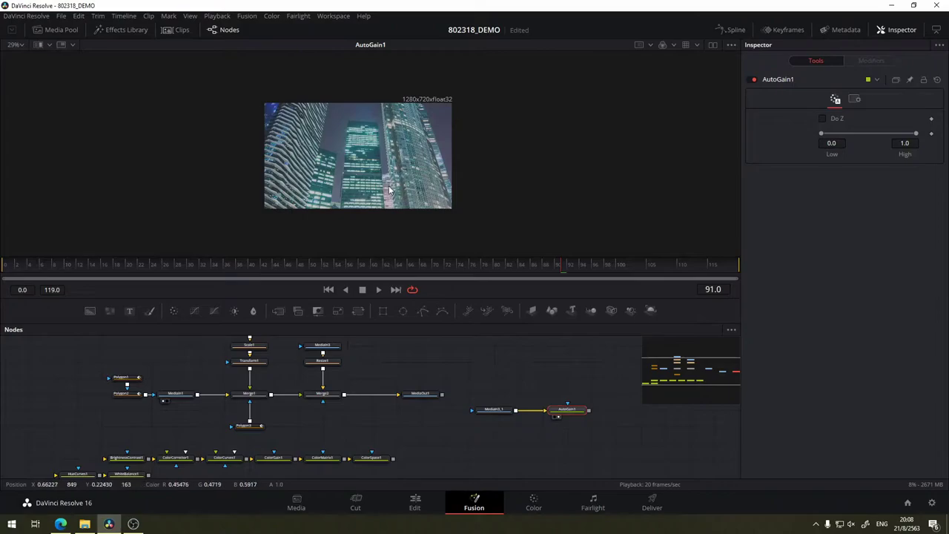
pyautogui.click(19, 46)
pyautogui.click(14, 58)
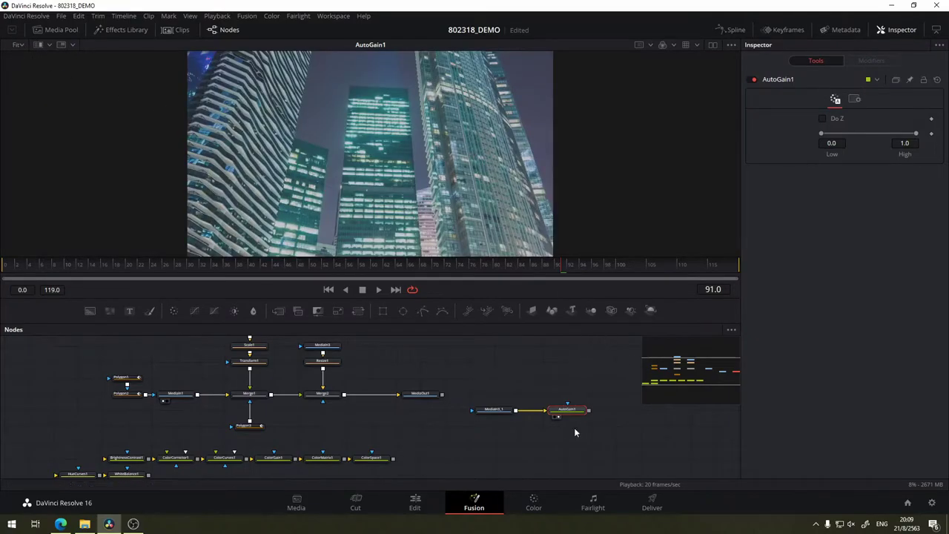
# Try lowering AutoGain1's High level, then undo the change.
pyautogui.scroll(3, 566, 424)
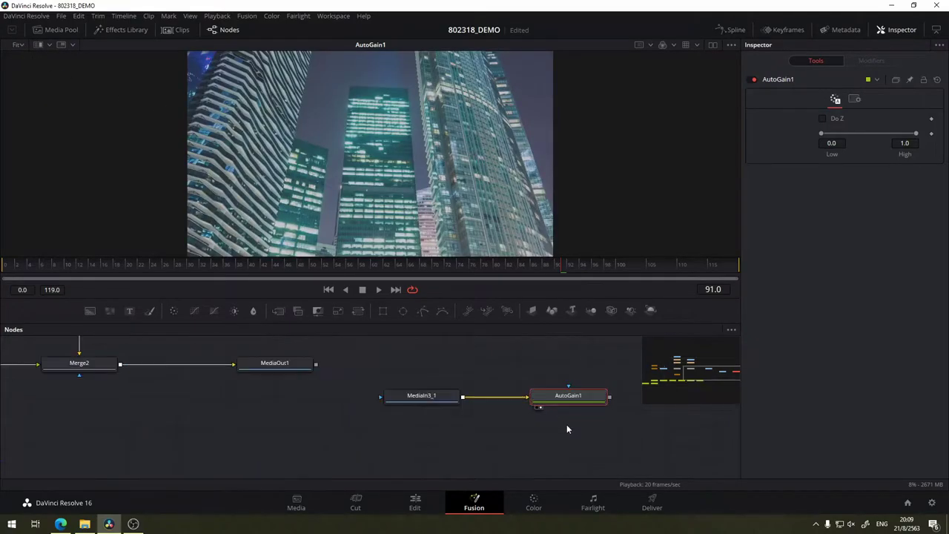
pyautogui.moveTo(825, 137); pyautogui.dragTo(920, 135)
pyautogui.hotkey('ctrl', 'z')
# Move AutoGain1 below MediaIn3_1 and delete the node.
pyautogui.scroll(-3, 438, 365)
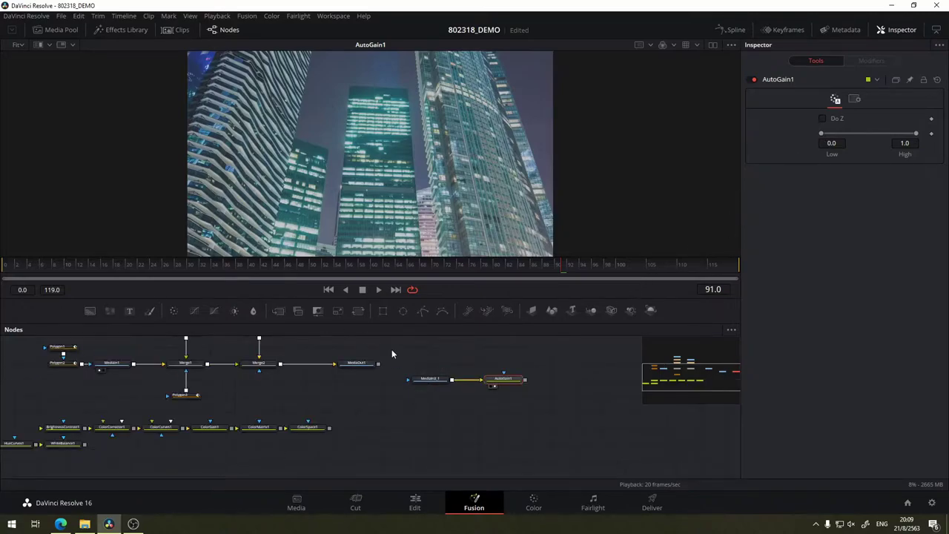
pyautogui.moveTo(506, 380); pyautogui.dragTo(445, 420)
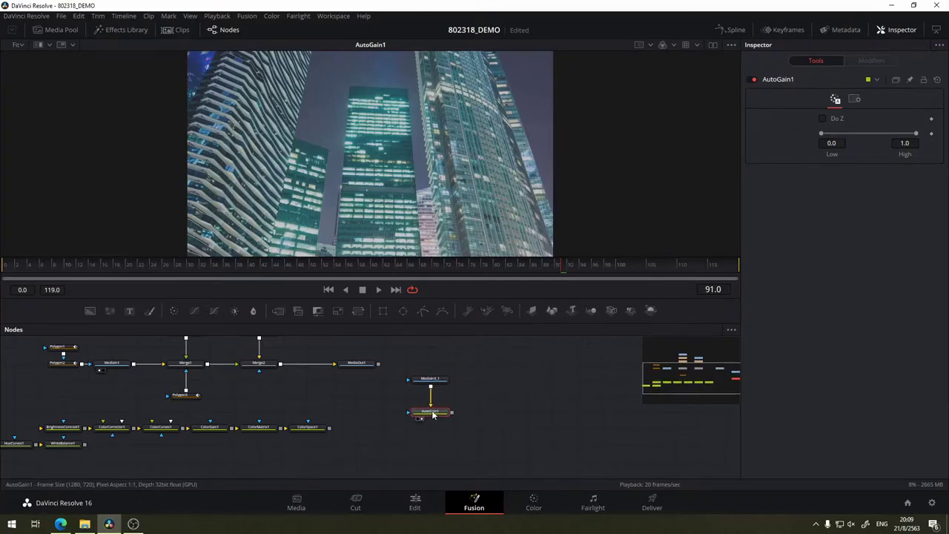
pyautogui.press('Delete')
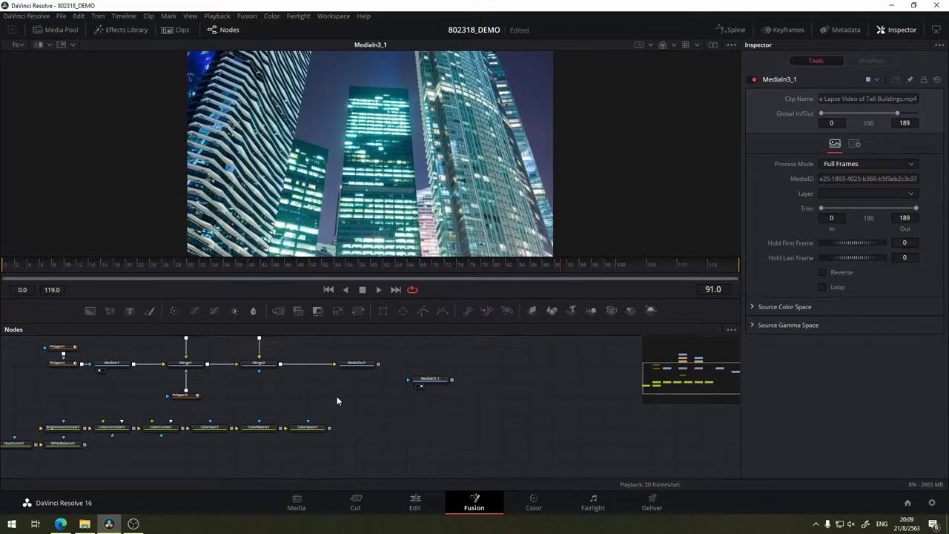
# Wire MediaIn3_1 into BrightnessContrast1 and show its result in viewer 1.
pyautogui.scroll(-3, 337, 396)
pyautogui.moveTo(106, 407); pyautogui.dragTo(483, 391)
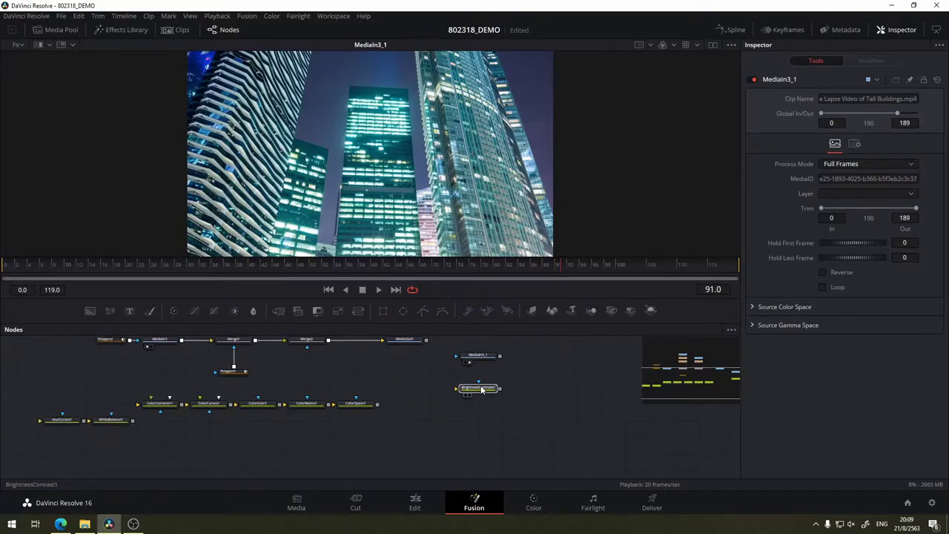
pyautogui.scroll(3, 555, 359)
pyautogui.moveTo(398, 404); pyautogui.dragTo(413, 345)
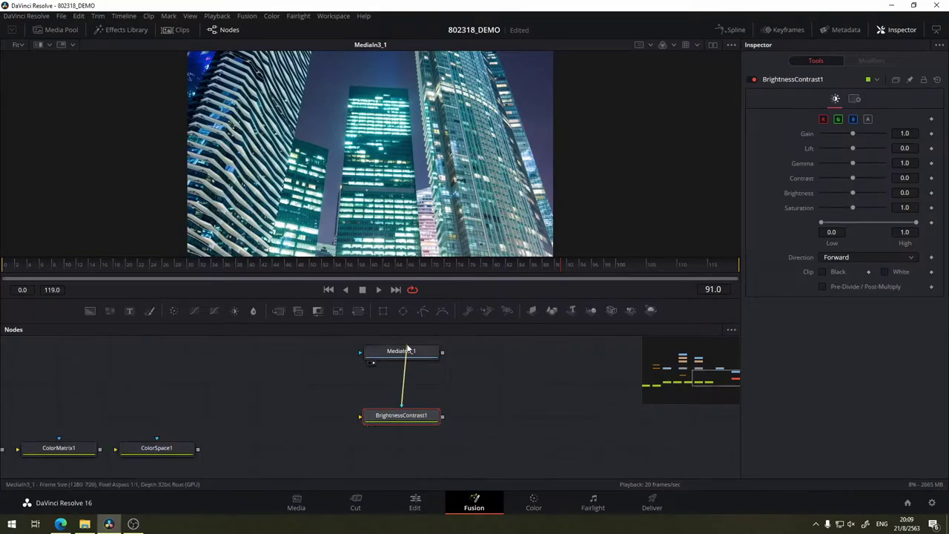
pyautogui.moveTo(397, 407); pyautogui.dragTo(545, 376)
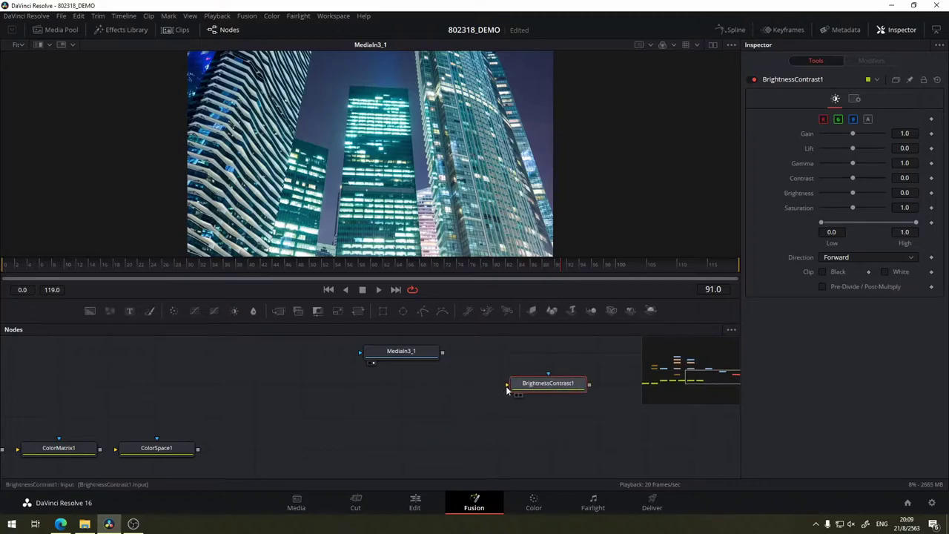
pyautogui.click(435, 350)
pyautogui.moveTo(442, 352)
pyautogui.mouseDown()
pyautogui.moveTo(509, 384)
pyautogui.moveTo(531, 360)
pyautogui.mouseUp()
pyautogui.click(531, 359)
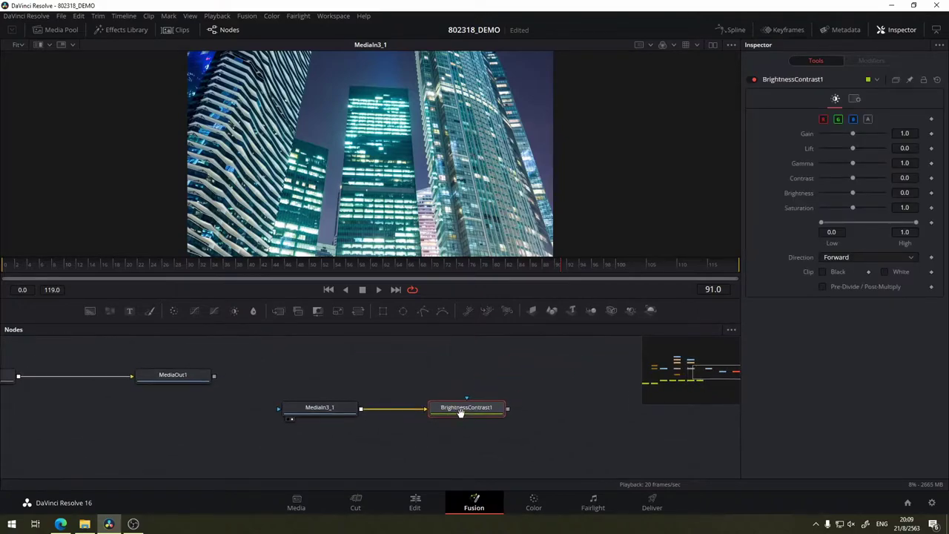
pyautogui.press('1')
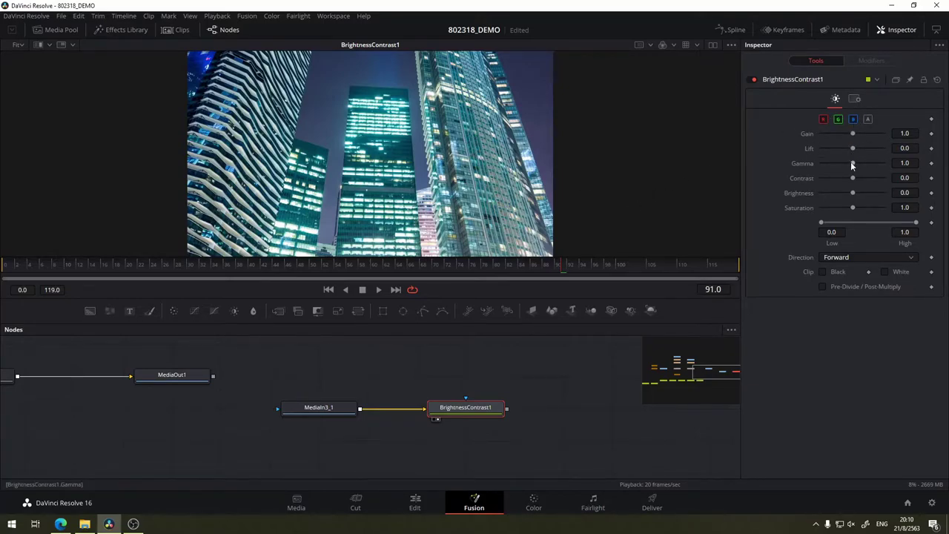
# Test different Gain values, then return Gain and Gamma to 1.0.
pyautogui.moveTo(853, 134)
pyautogui.mouseDown()
pyautogui.moveTo(842, 146)
pyautogui.moveTo(868, 148)
pyautogui.moveTo(859, 149)
pyautogui.mouseUp()
pyautogui.moveTo(859, 149)
pyautogui.mouseDown()
pyautogui.moveTo(870, 150)
pyautogui.moveTo(852, 165)
pyautogui.moveTo(863, 162)
pyautogui.moveTo(850, 163)
pyautogui.moveTo(870, 162)
pyautogui.mouseUp()
pyautogui.doubleClick(869, 162)
pyautogui.click(531, 507)
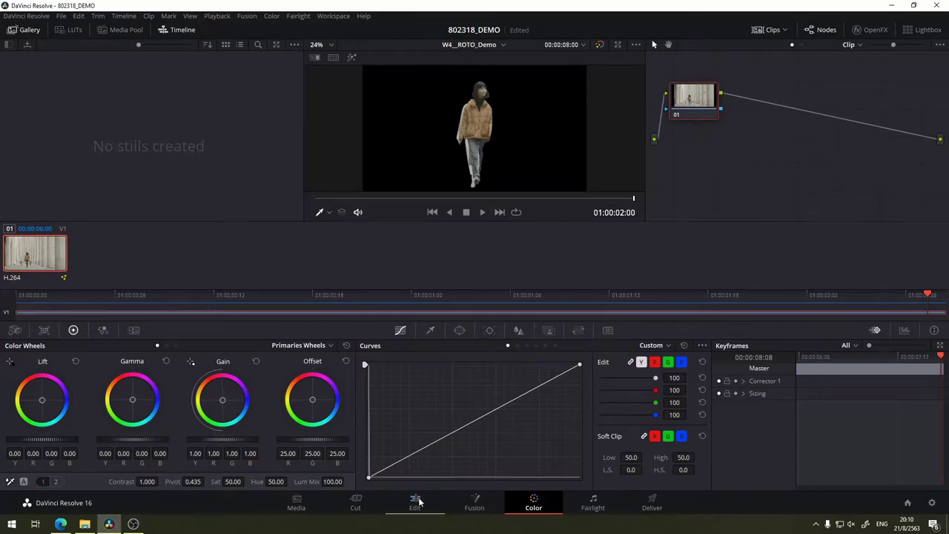
pyautogui.click(475, 504)
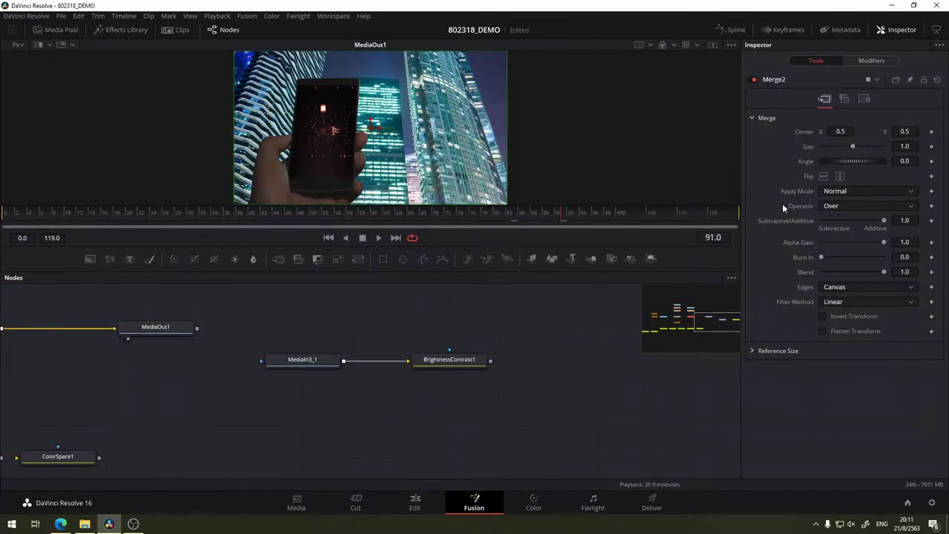
pyautogui.click(460, 362)
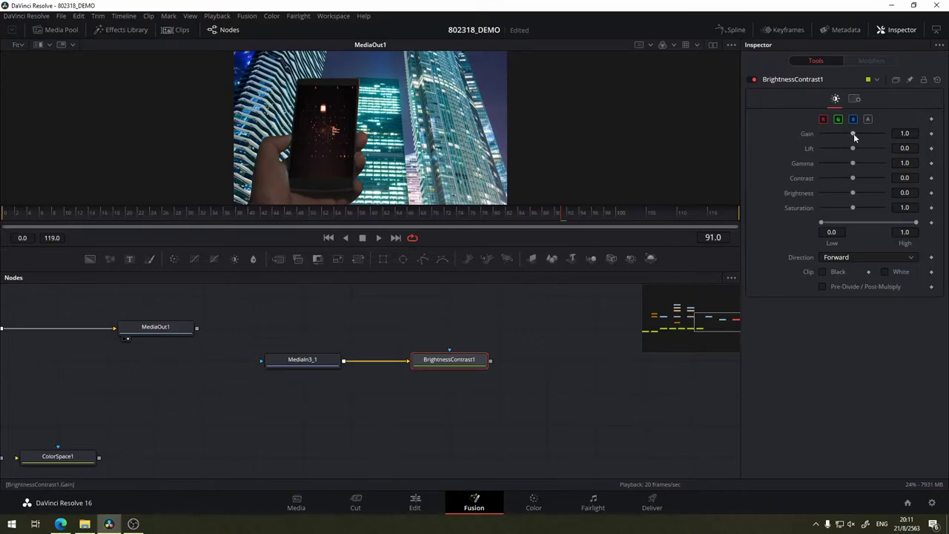
# Try BrightnessContrast1's Gain between 0.44 and 3.22 on the skyline, then undo back to 2.9.
pyautogui.moveTo(853, 133); pyautogui.dragTo(868, 133)
pyautogui.press('1')
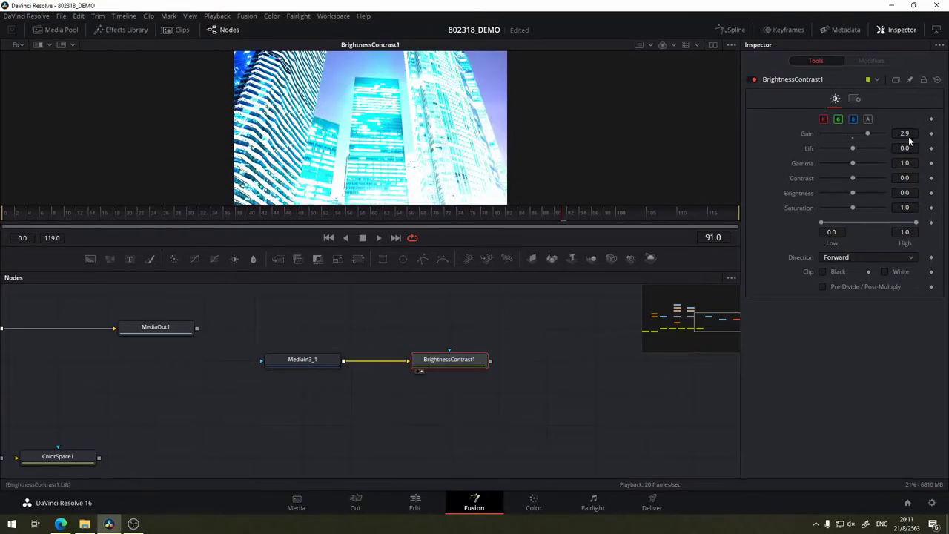
pyautogui.moveTo(868, 137); pyautogui.dragTo(870, 136)
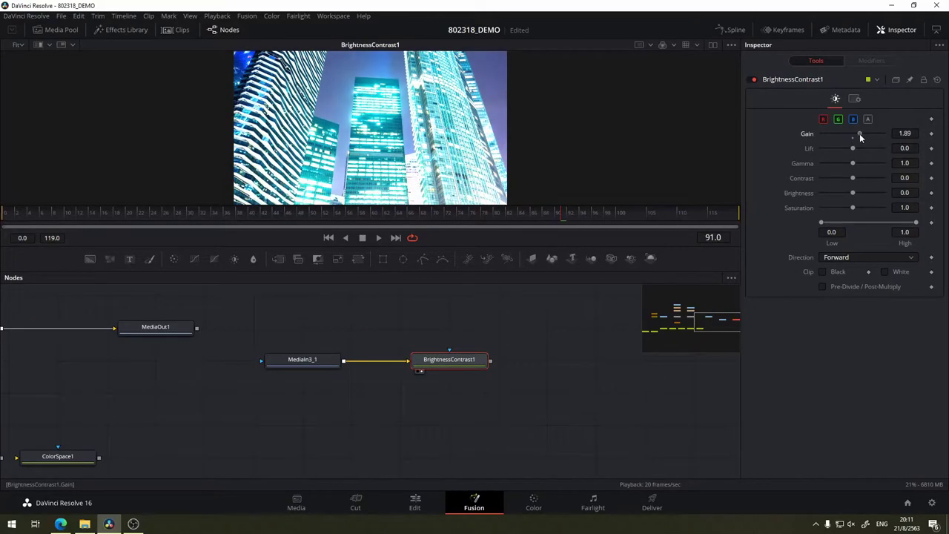
pyautogui.moveTo(871, 136); pyautogui.dragTo(834, 138)
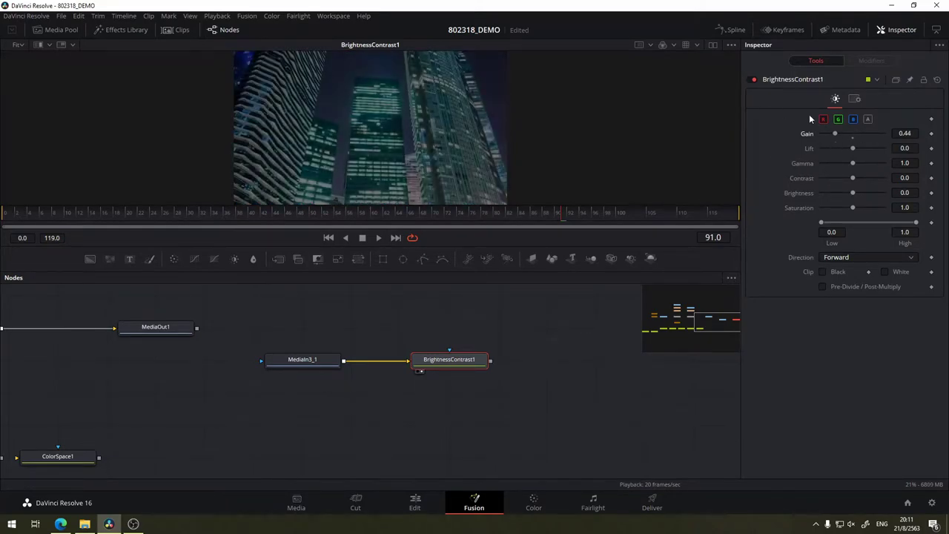
pyautogui.hotkey('ctrl', 'z')
pyautogui.hotkey('ctrl', 'z')
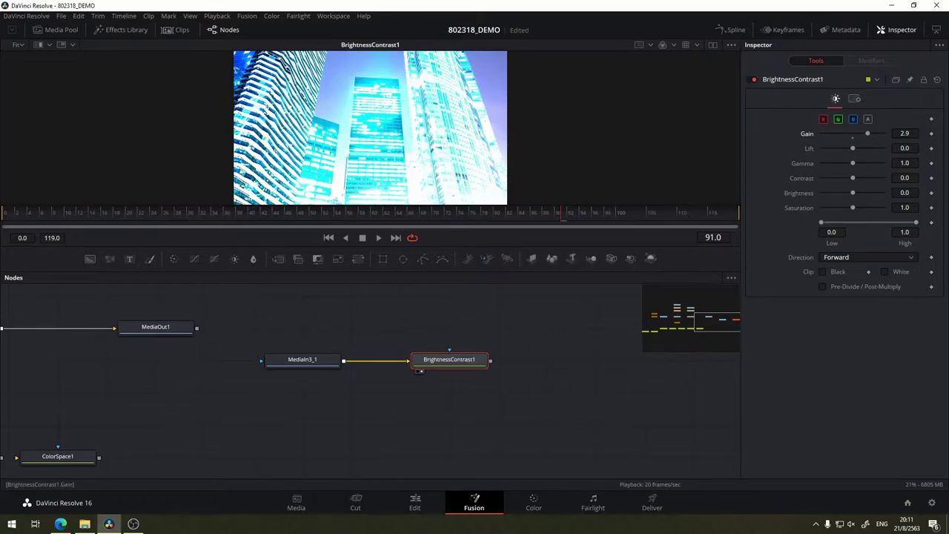
pyautogui.hotkey('ctrl', 'z')
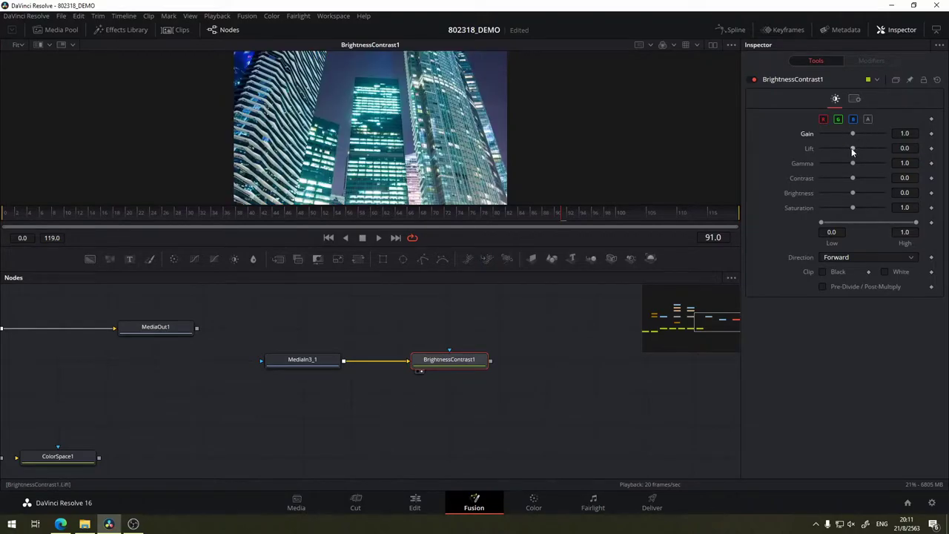
# Try Lift values between -0.3 and 0.6, then reset Lift to 0.0.
pyautogui.moveTo(854, 149)
pyautogui.mouseDown()
pyautogui.moveTo(862, 156)
pyautogui.moveTo(863, 148)
pyautogui.mouseUp()
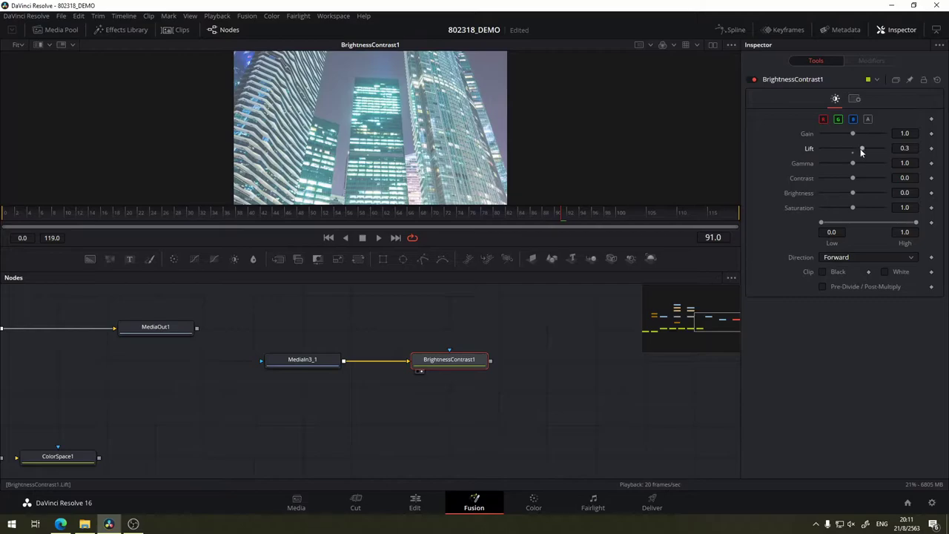
pyautogui.moveTo(863, 148)
pyautogui.mouseDown()
pyautogui.moveTo(855, 150)
pyautogui.moveTo(877, 149)
pyautogui.moveTo(840, 150)
pyautogui.moveTo(850, 154)
pyautogui.mouseUp()
pyautogui.moveTo(848, 150); pyautogui.dragTo(843, 150)
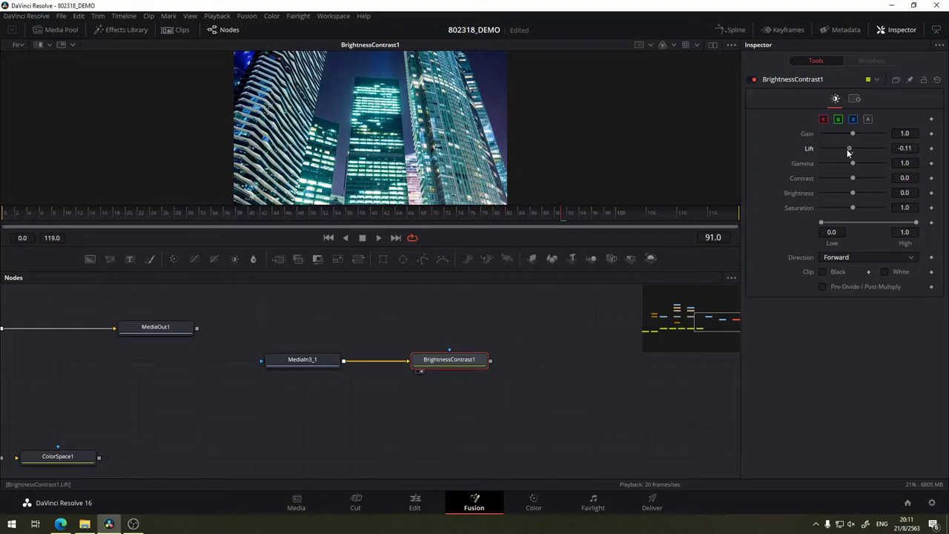
pyautogui.doubleClick(845, 152)
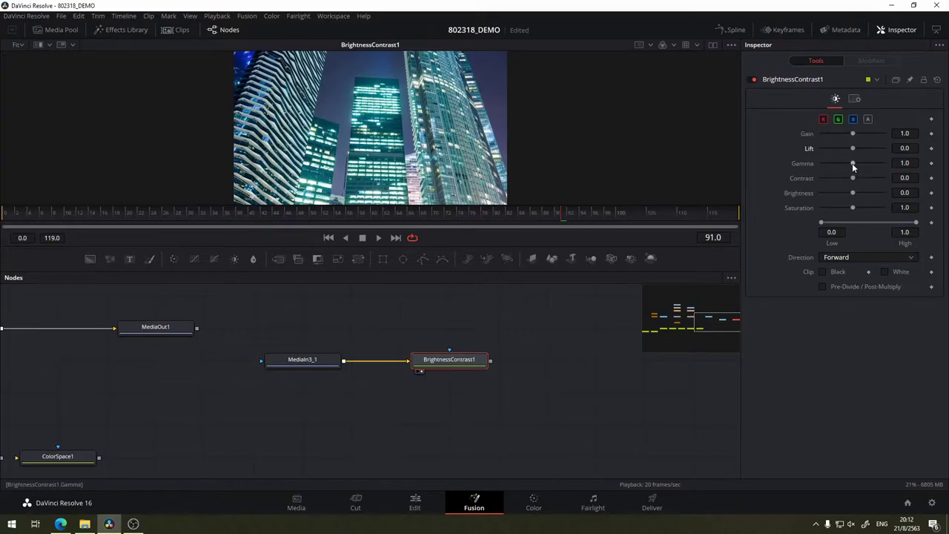
pyautogui.moveTo(853, 163); pyautogui.dragTo(862, 163)
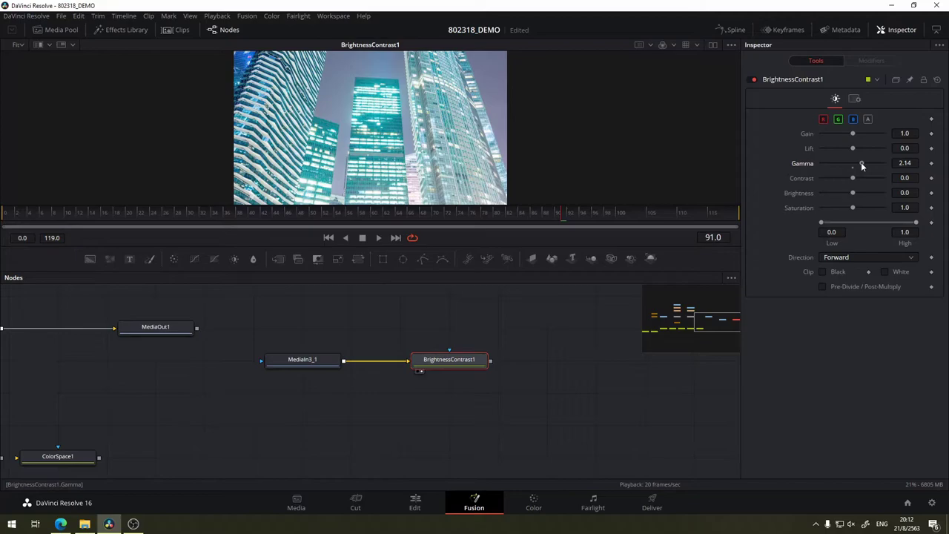
pyautogui.moveTo(862, 163); pyautogui.dragTo(840, 165)
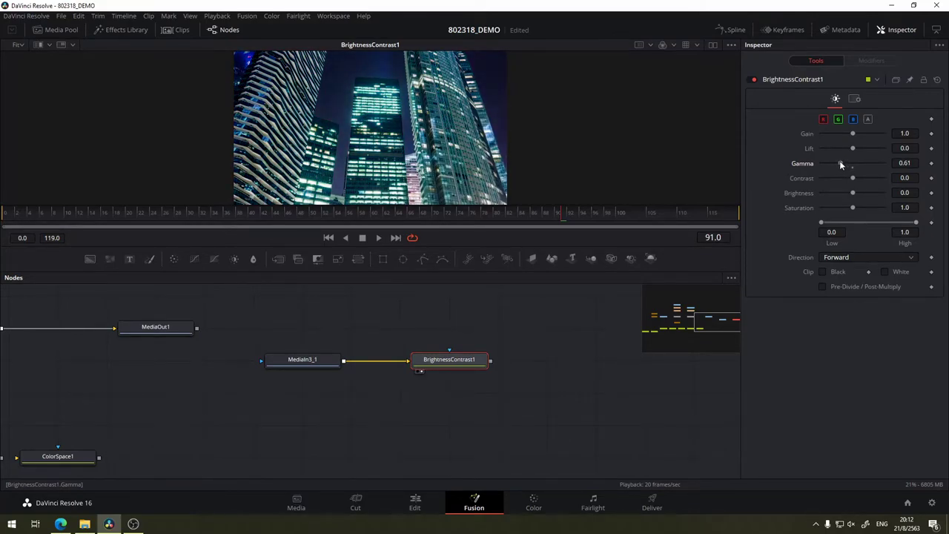
pyautogui.doubleClick(856, 170)
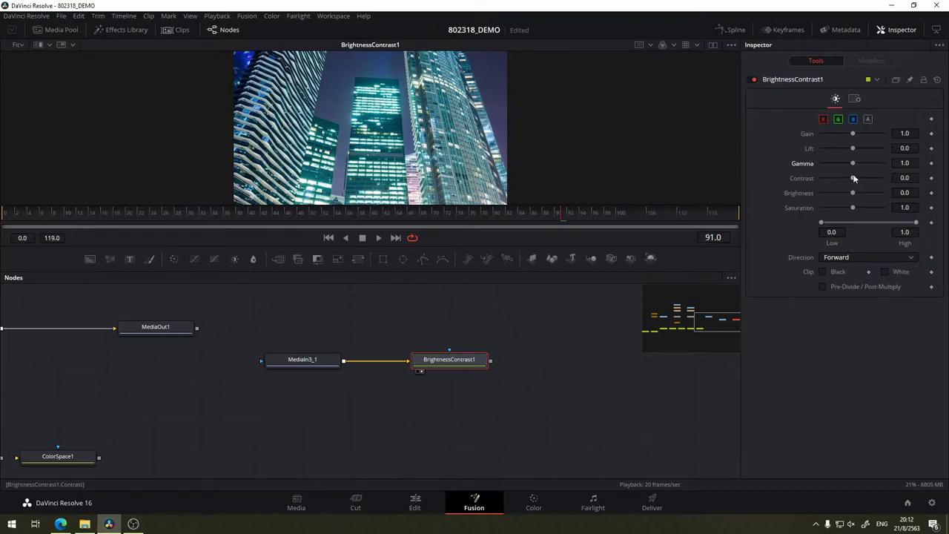
pyautogui.moveTo(854, 178)
pyautogui.mouseDown()
pyautogui.moveTo(870, 182)
pyautogui.moveTo(854, 181)
pyautogui.mouseUp()
pyautogui.moveTo(854, 181); pyautogui.dragTo(866, 181)
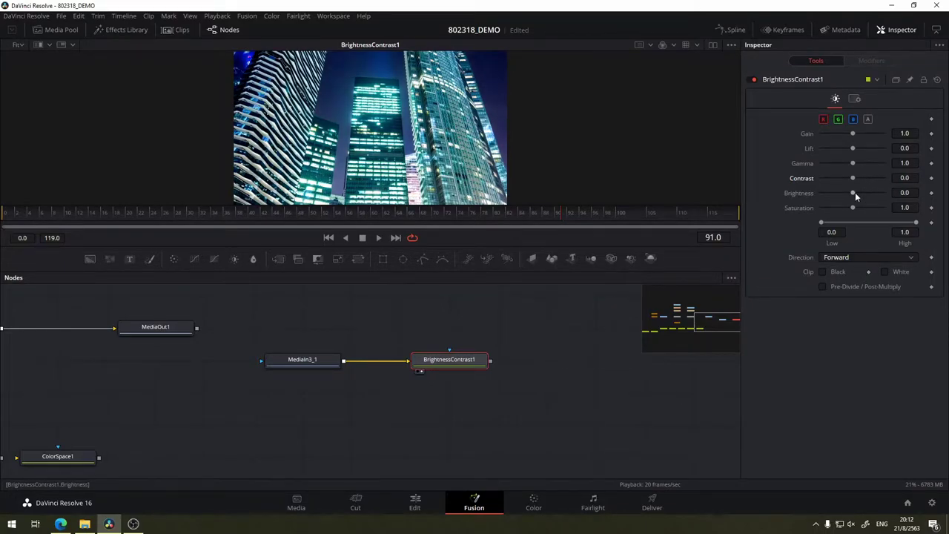
pyautogui.hotkey('ctrl', 'z')
pyautogui.moveTo(853, 194); pyautogui.dragTo(869, 194)
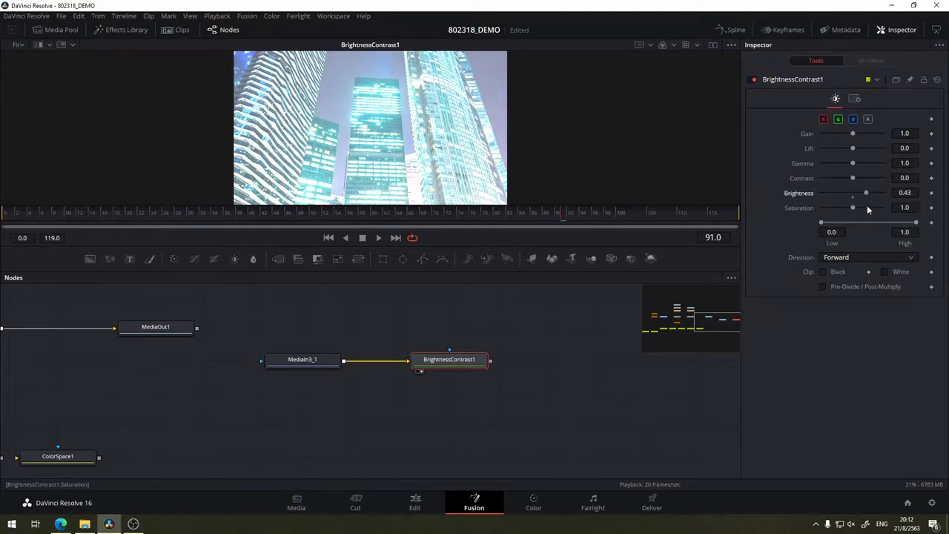
pyautogui.hotkey('ctrl', 'z')
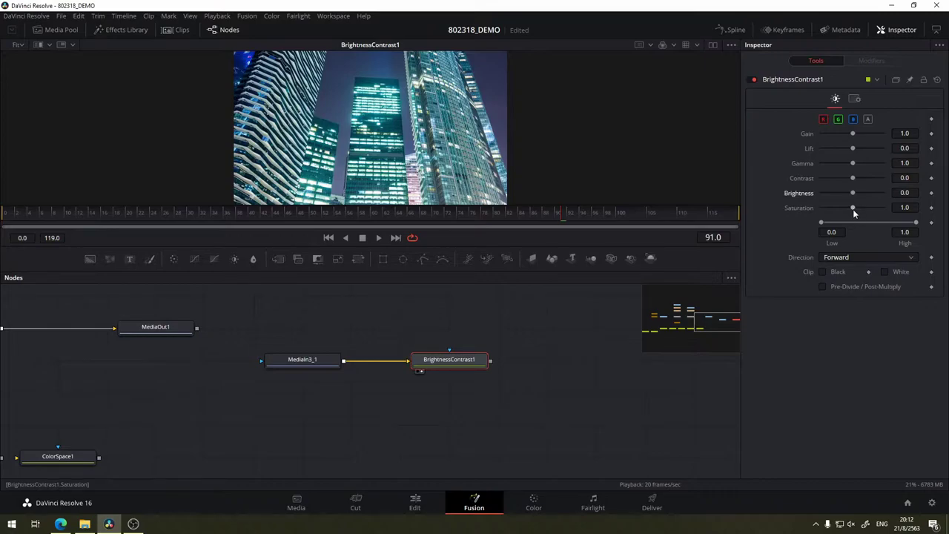
# Enlarge the viewer and test Saturation around 2.4 before resetting it to 1.0.
pyautogui.moveTo(853, 209); pyautogui.dragTo(864, 208)
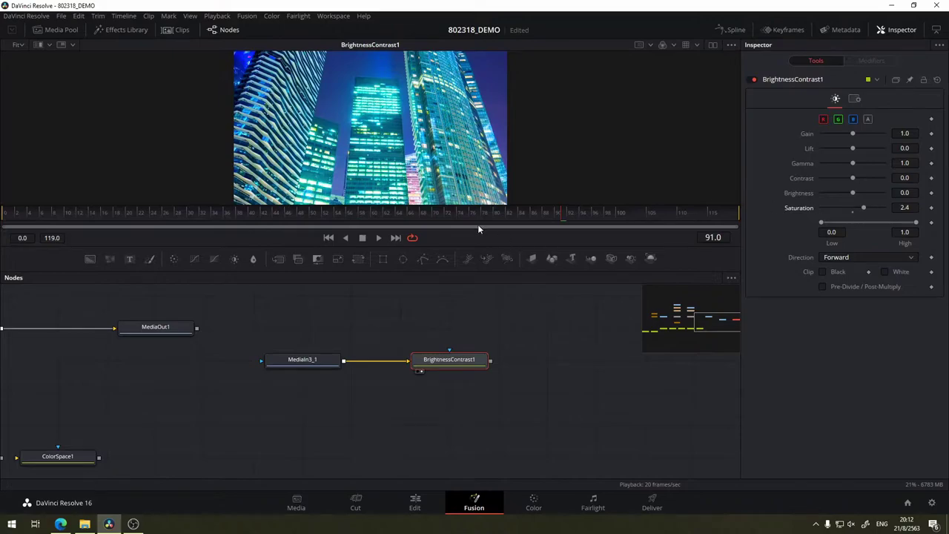
pyautogui.moveTo(476, 247); pyautogui.dragTo(476, 333)
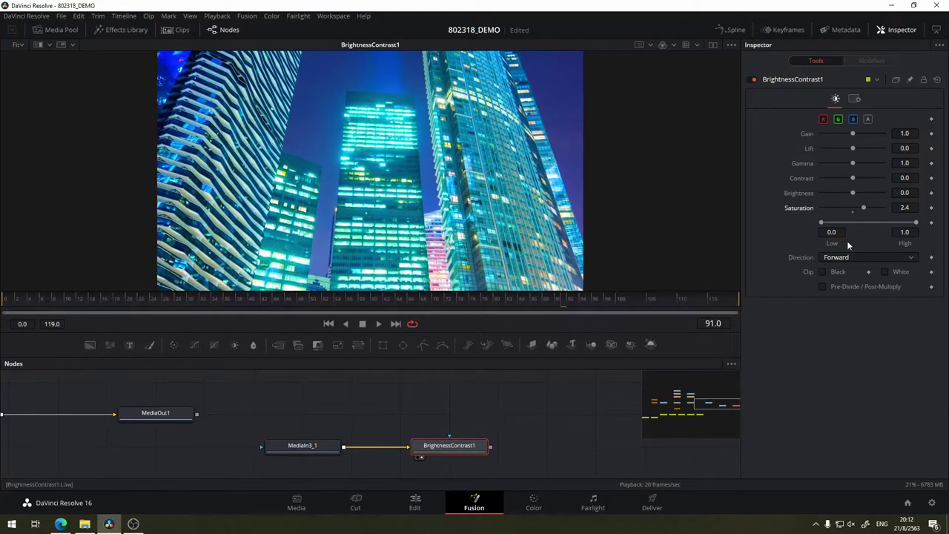
pyautogui.moveTo(863, 210); pyautogui.dragTo(861, 210)
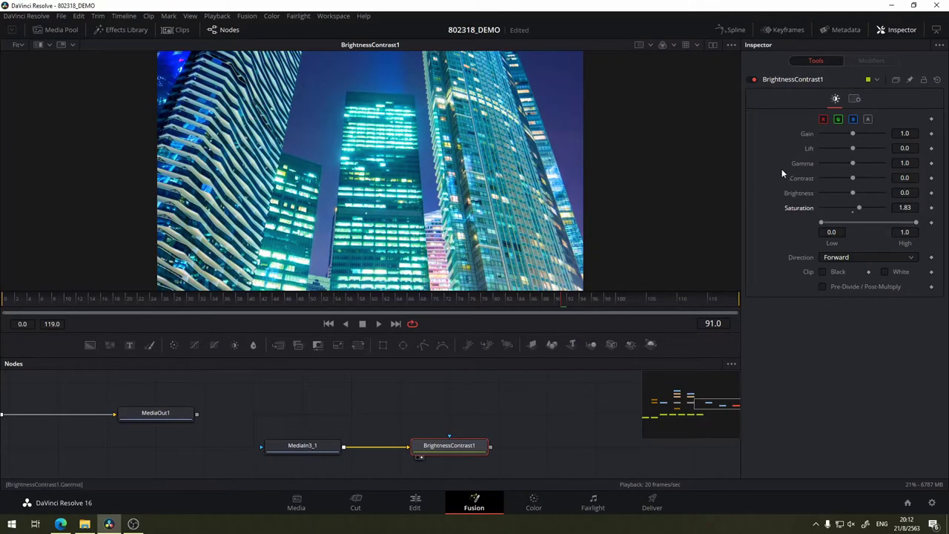
pyautogui.hotkey('ctrl', 'z')
pyautogui.doubleClick(864, 207)
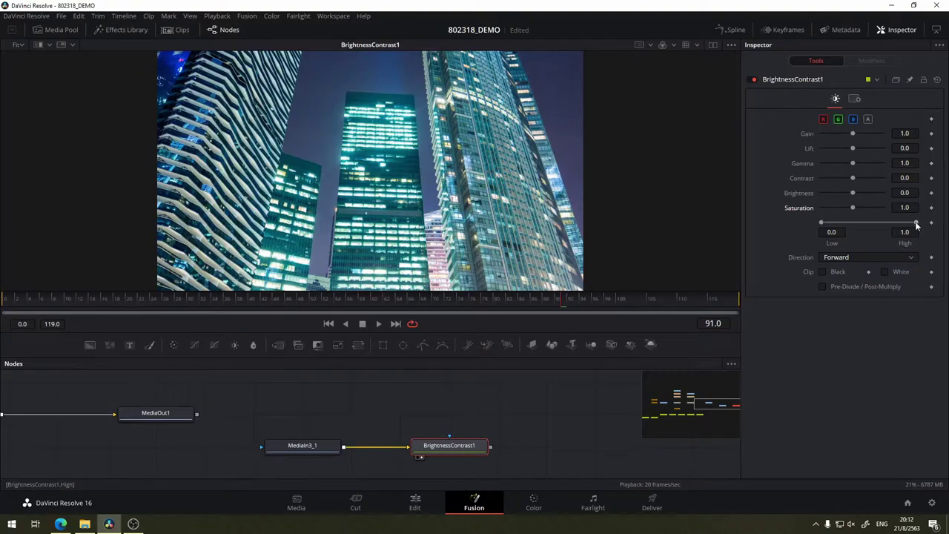
# Test Low up to 0.172 and High down to 0.828, then return them to 0.0 and 1.0.
pyautogui.moveTo(917, 225)
pyautogui.mouseDown()
pyautogui.moveTo(841, 231)
pyautogui.moveTo(922, 233)
pyautogui.mouseUp()
pyautogui.moveTo(823, 224); pyautogui.dragTo(825, 224)
pyautogui.moveTo(821, 222)
pyautogui.mouseDown()
pyautogui.moveTo(834, 224)
pyautogui.moveTo(820, 223)
pyautogui.mouseUp()
pyautogui.moveTo(821, 224); pyautogui.dragTo(836, 224)
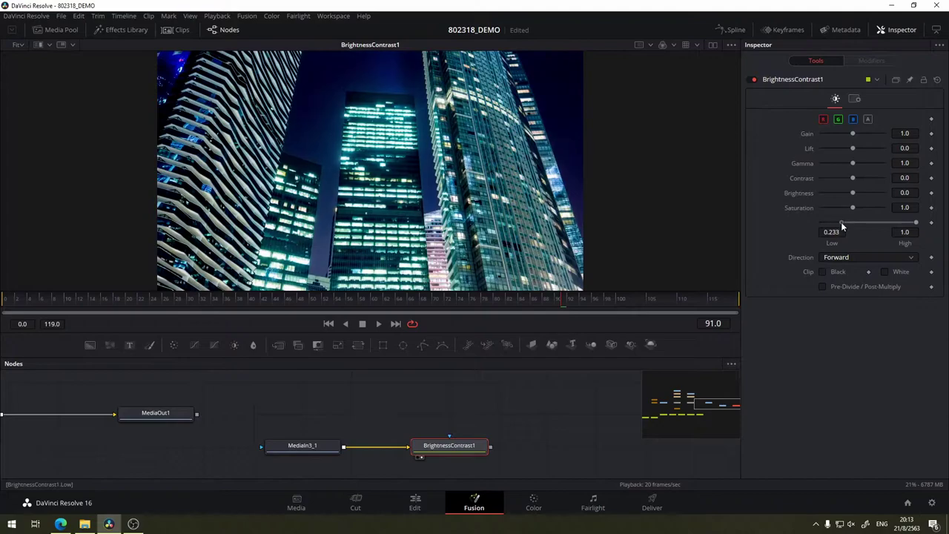
pyautogui.moveTo(836, 224)
pyautogui.mouseDown()
pyautogui.moveTo(822, 226)
pyautogui.moveTo(843, 229)
pyautogui.mouseUp()
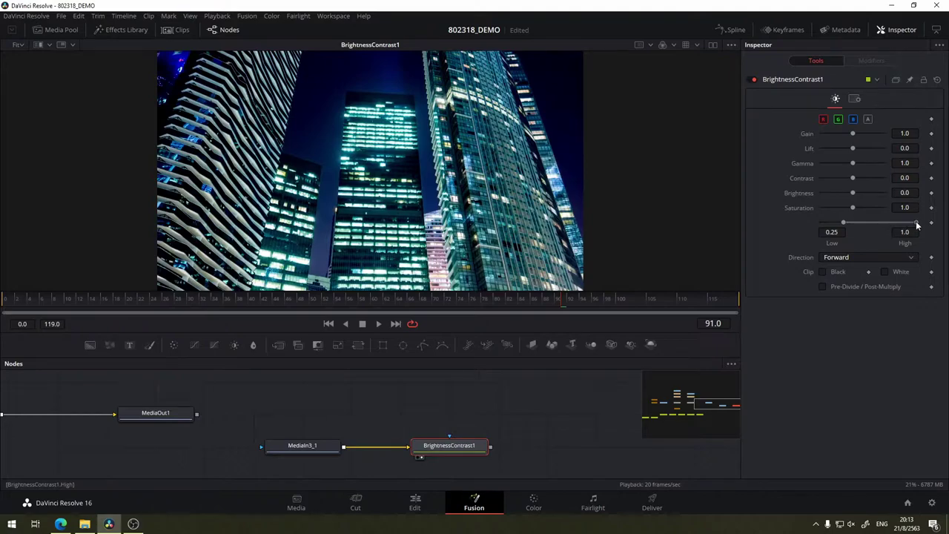
pyautogui.moveTo(917, 222); pyautogui.dragTo(901, 222)
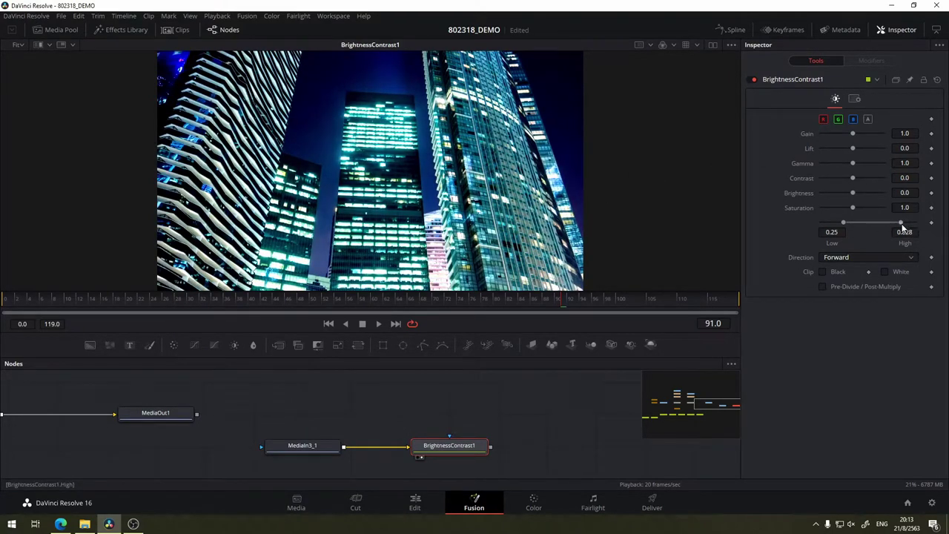
pyautogui.moveTo(901, 222); pyautogui.dragTo(918, 222)
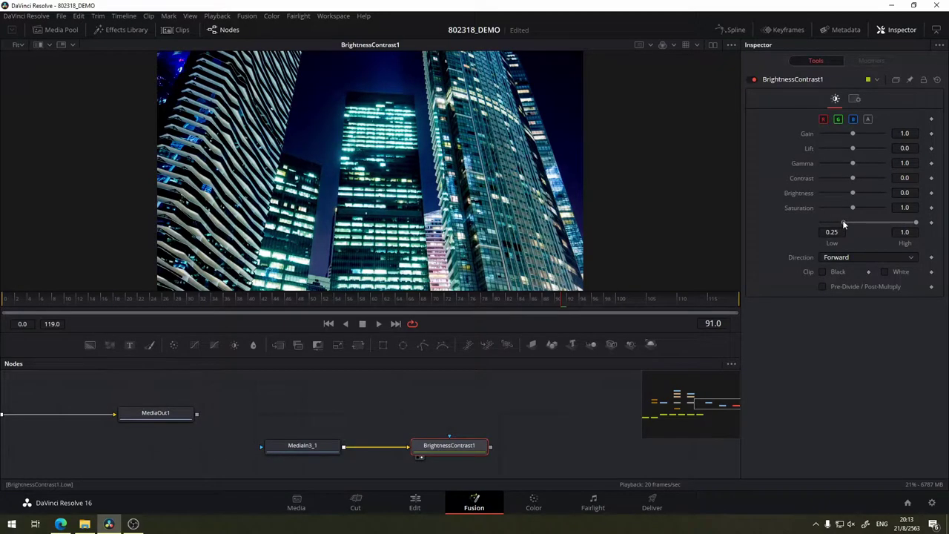
pyautogui.moveTo(844, 222); pyautogui.dragTo(821, 223)
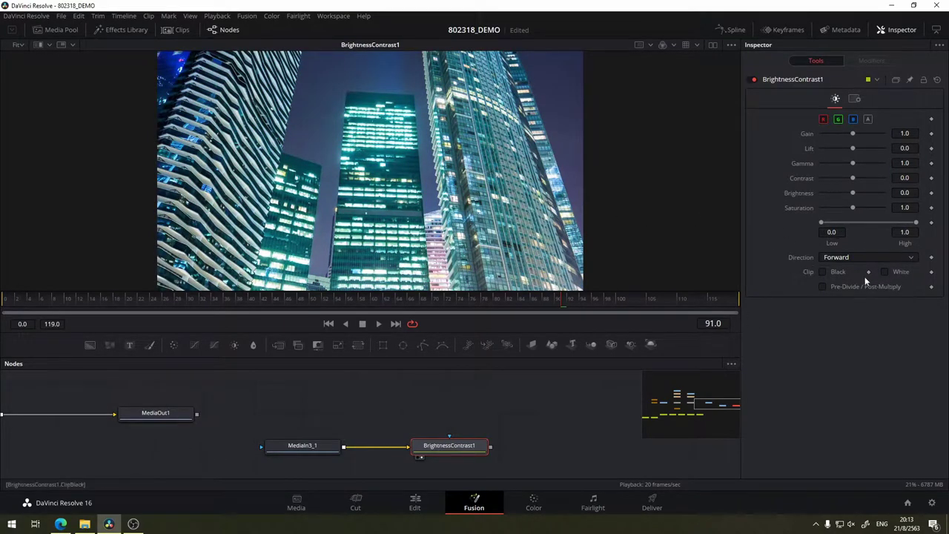
# Pan the node graph and move BrightnessContrast1 up near Merge2 and MediaOut1.
pyautogui.moveTo(496, 414); pyautogui.dragTo(454, 378)
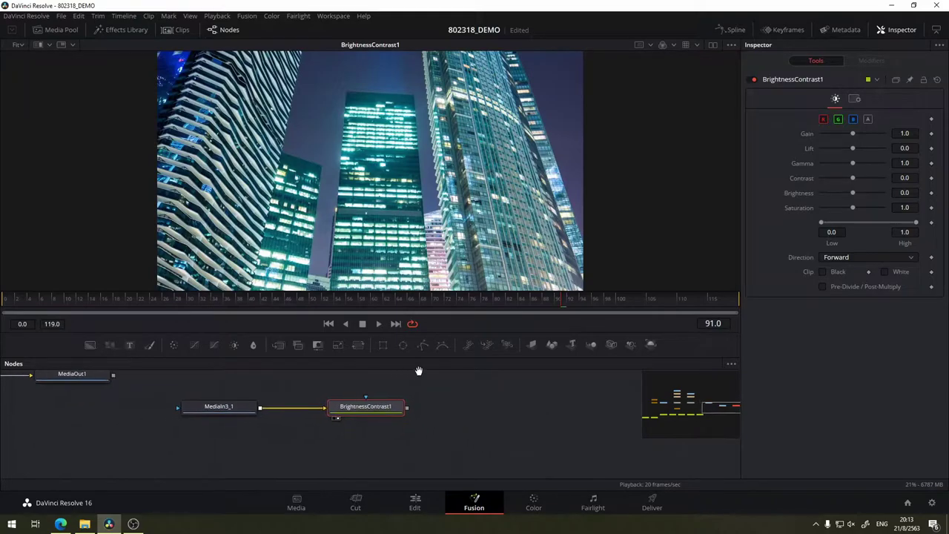
pyautogui.moveTo(249, 411)
pyautogui.mouseDown()
pyautogui.moveTo(464, 474)
pyautogui.moveTo(227, 437)
pyautogui.mouseUp()
pyautogui.moveTo(483, 412); pyautogui.dragTo(504, 412)
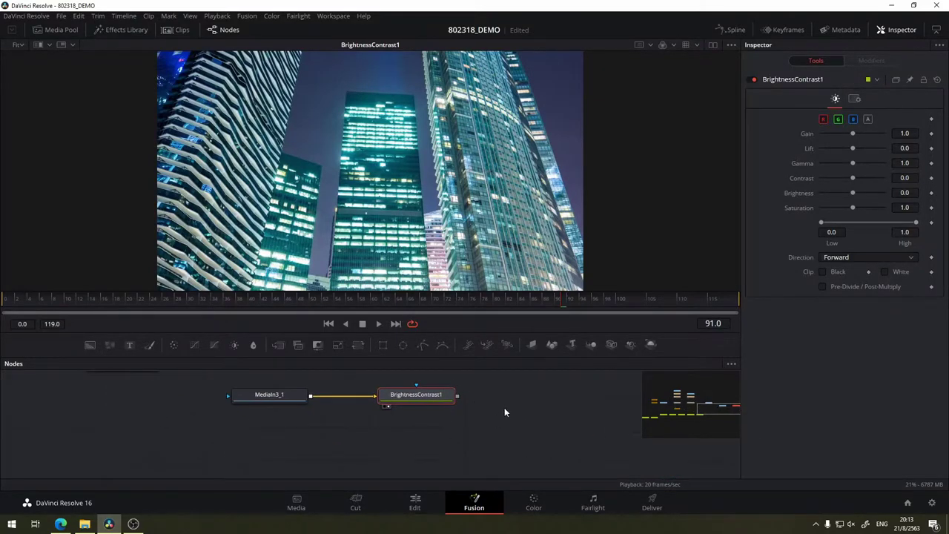
pyautogui.moveTo(271, 423)
pyautogui.mouseDown()
pyautogui.moveTo(447, 458)
pyautogui.moveTo(438, 393)
pyautogui.moveTo(407, 390)
pyautogui.mouseUp()
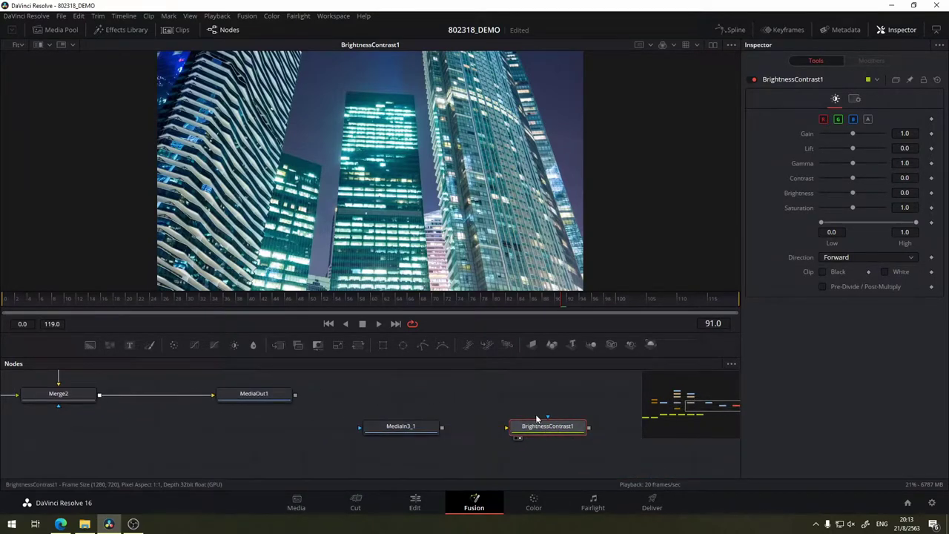
pyautogui.moveTo(535, 419); pyautogui.dragTo(439, 385)
pyautogui.moveTo(330, 428)
pyautogui.mouseDown()
pyautogui.moveTo(563, 457)
pyautogui.moveTo(504, 445)
pyautogui.mouseUp()
# Place BrightnessContrast1 above MediaOut1 and bring Scale1, MediaIn3 and Polygon nodes into view.
pyautogui.moveTo(580, 436); pyautogui.dragTo(434, 402)
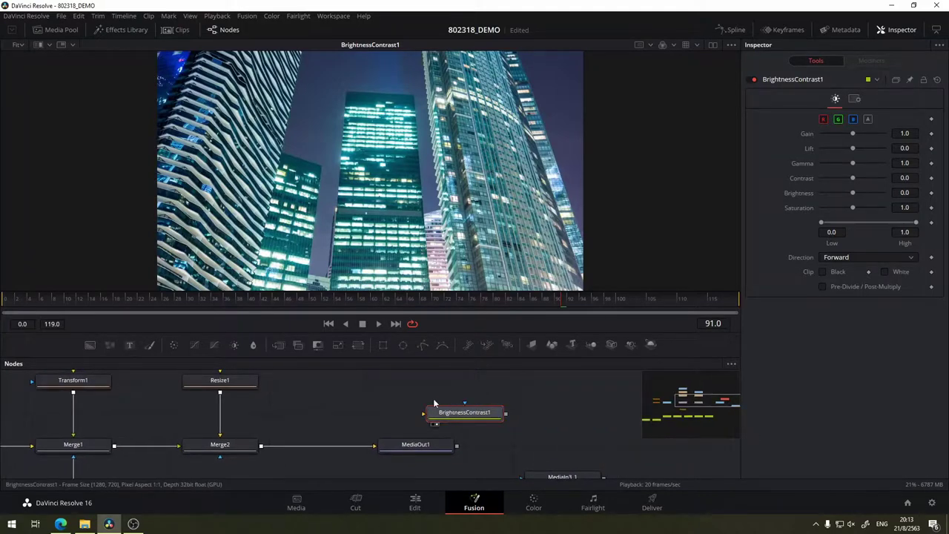
pyautogui.moveTo(481, 421)
pyautogui.mouseDown()
pyautogui.moveTo(520, 437)
pyautogui.moveTo(471, 404)
pyautogui.moveTo(547, 446)
pyautogui.moveTo(523, 413)
pyautogui.moveTo(635, 425)
pyautogui.mouseUp()
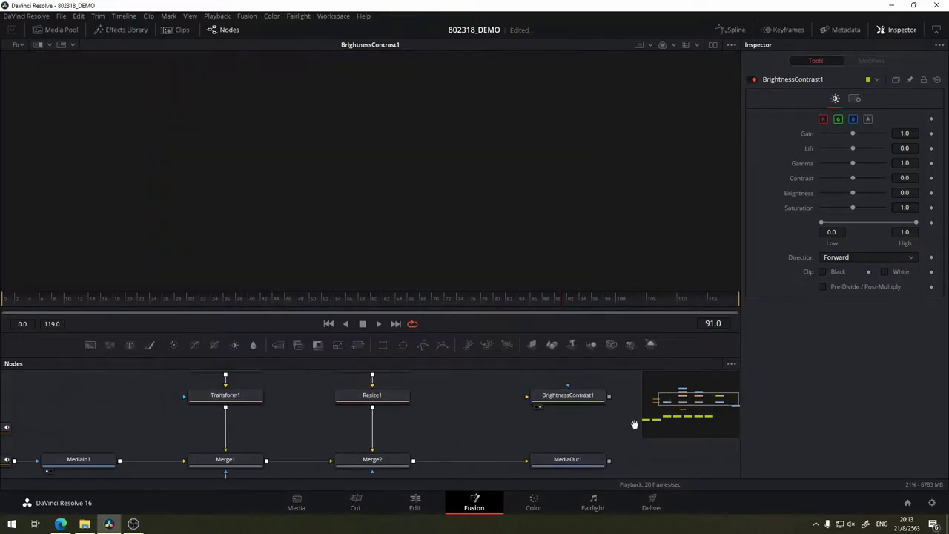
pyautogui.moveTo(387, 420)
pyautogui.mouseDown()
pyautogui.moveTo(454, 439)
pyautogui.moveTo(352, 364)
pyautogui.mouseUp()
# Enlarge the node graph and view the MediaOut1, Merge1 and Merge2 results in turn.
pyautogui.moveTo(526, 414); pyautogui.dragTo(519, 225)
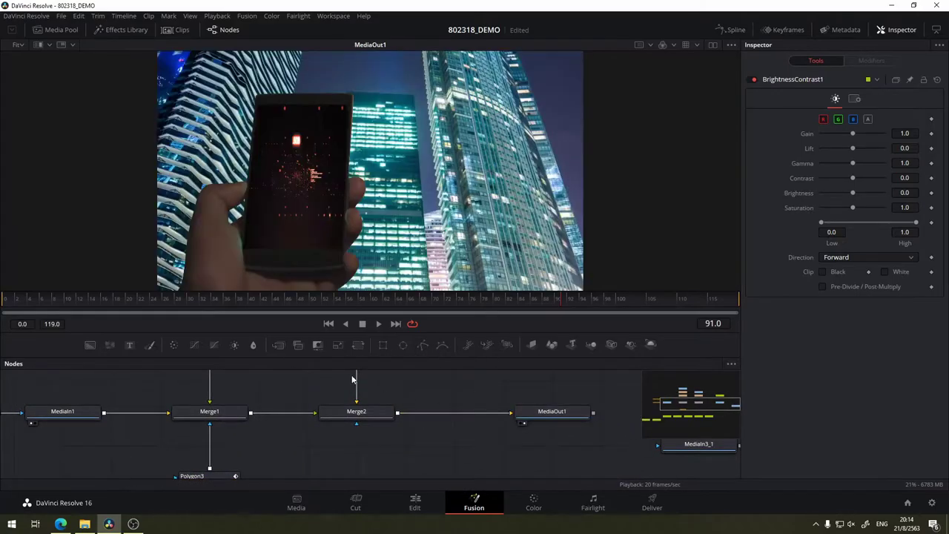
pyautogui.scroll(3, 474, 433)
pyautogui.hscroll(-3, 510, 433)
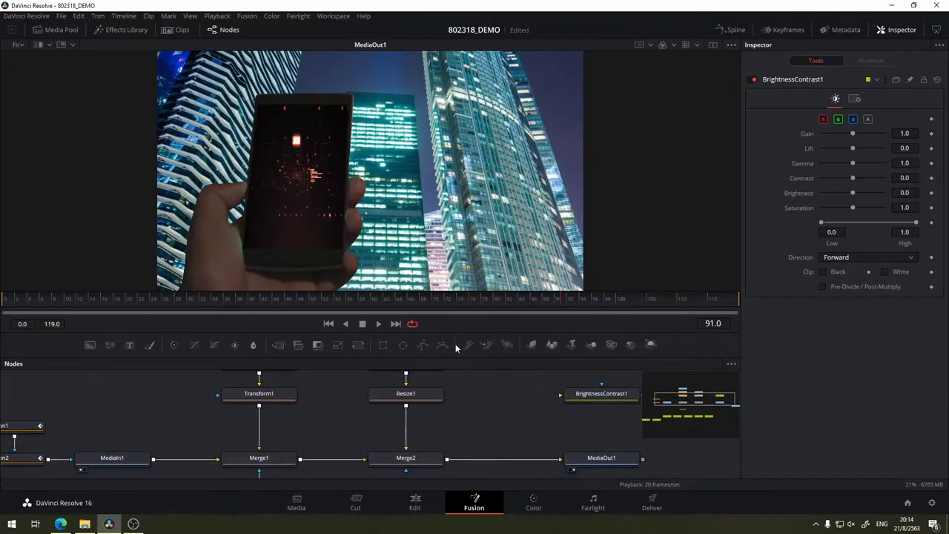
pyautogui.moveTo(457, 334); pyautogui.dragTo(460, 296)
pyautogui.hscroll(-3, 490, 377)
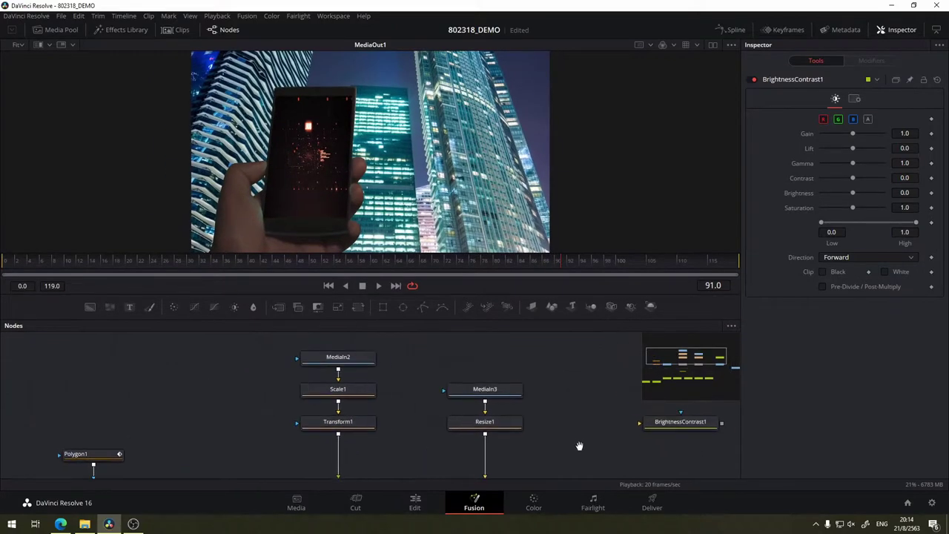
pyautogui.moveTo(348, 434); pyautogui.dragTo(390, 241)
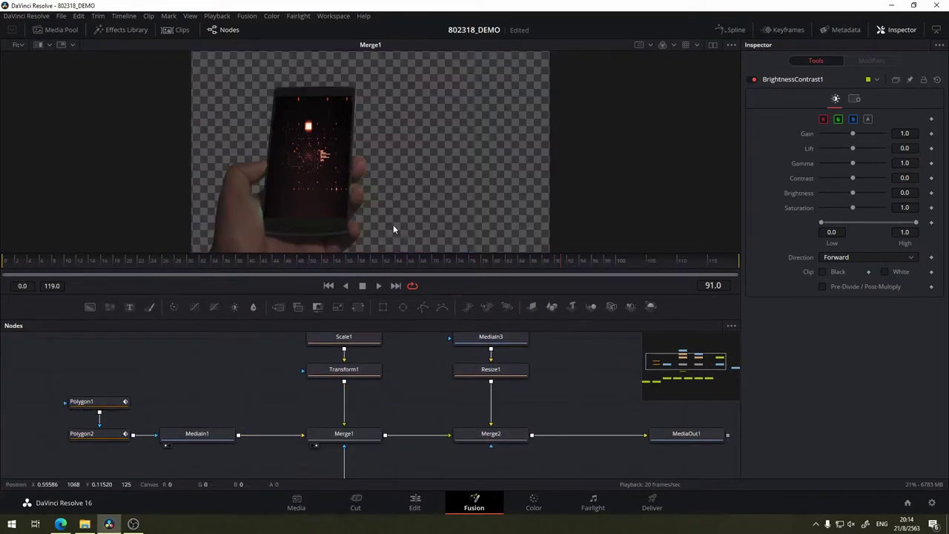
pyautogui.hscroll(2, 470, 382)
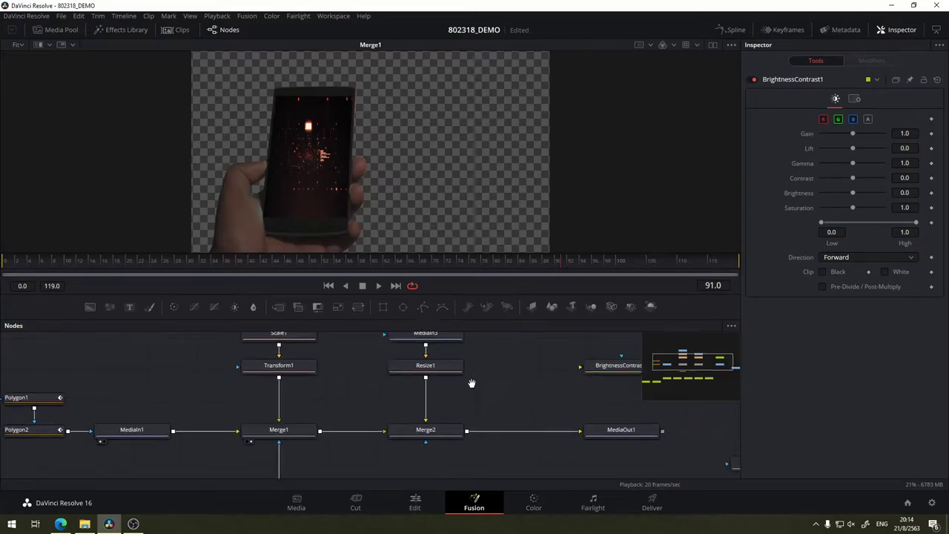
pyautogui.hscroll(3, 334, 439)
pyautogui.moveTo(304, 432); pyautogui.dragTo(357, 185)
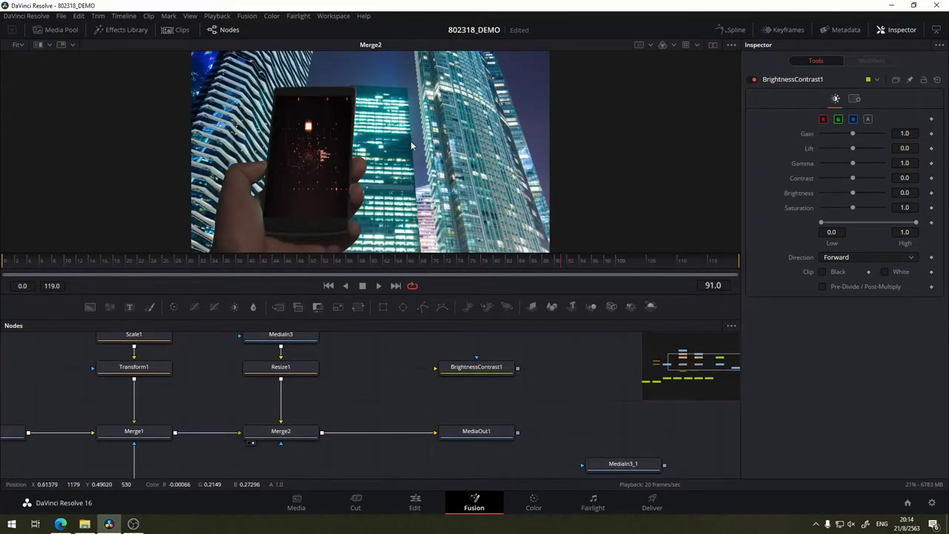
# Move MediaIn3, Resize1 and Merge2 about 130 px to the right.
pyautogui.moveTo(416, 408); pyautogui.dragTo(428, 434)
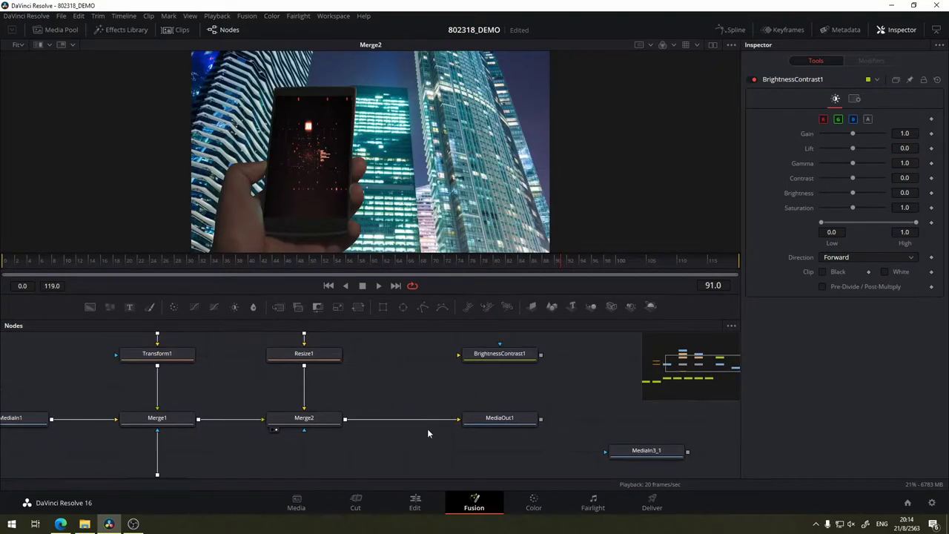
pyautogui.moveTo(406, 393); pyautogui.dragTo(393, 419)
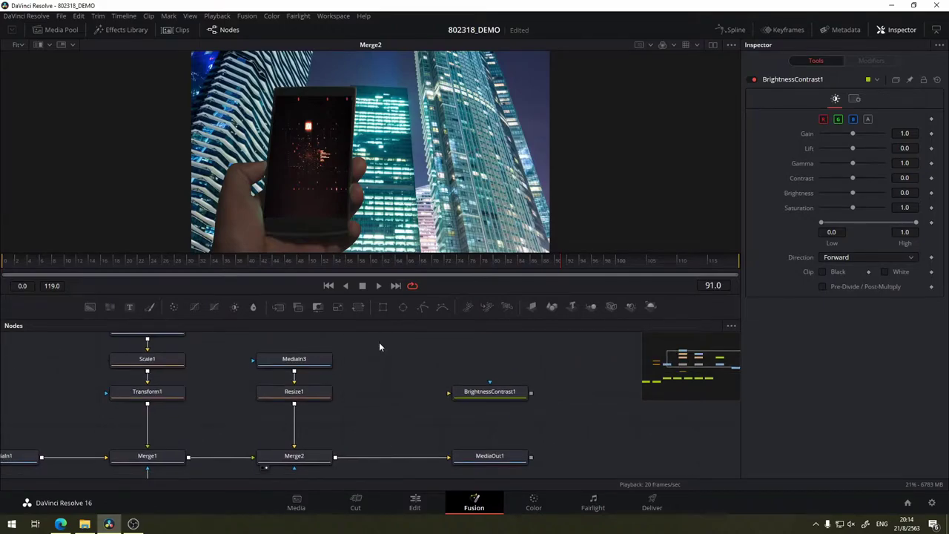
pyautogui.moveTo(379, 337)
pyautogui.mouseDown()
pyautogui.moveTo(250, 471)
pyautogui.moveTo(376, 454)
pyautogui.mouseUp()
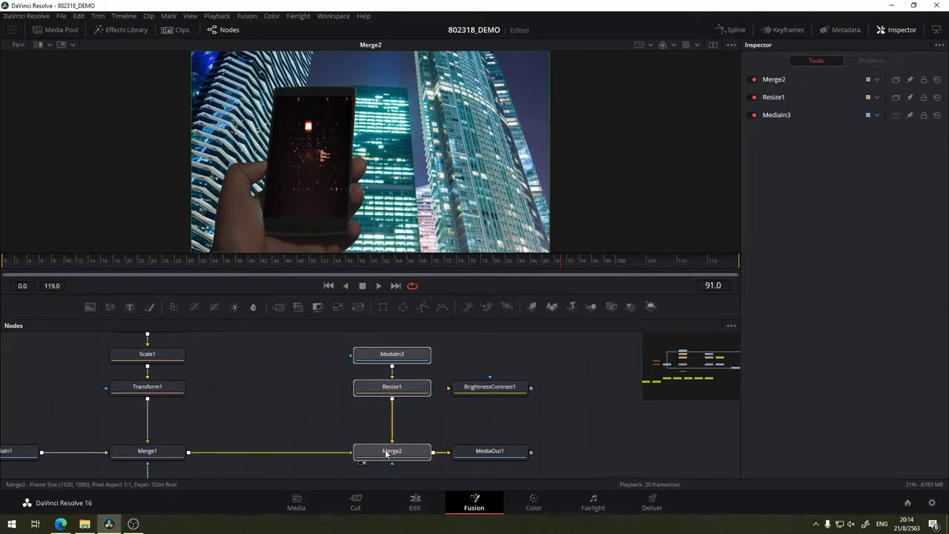
# Drop BrightnessContrast1 onto the Merge1–Merge2 link, retrying placement with undo and redo.
pyautogui.click(386, 454)
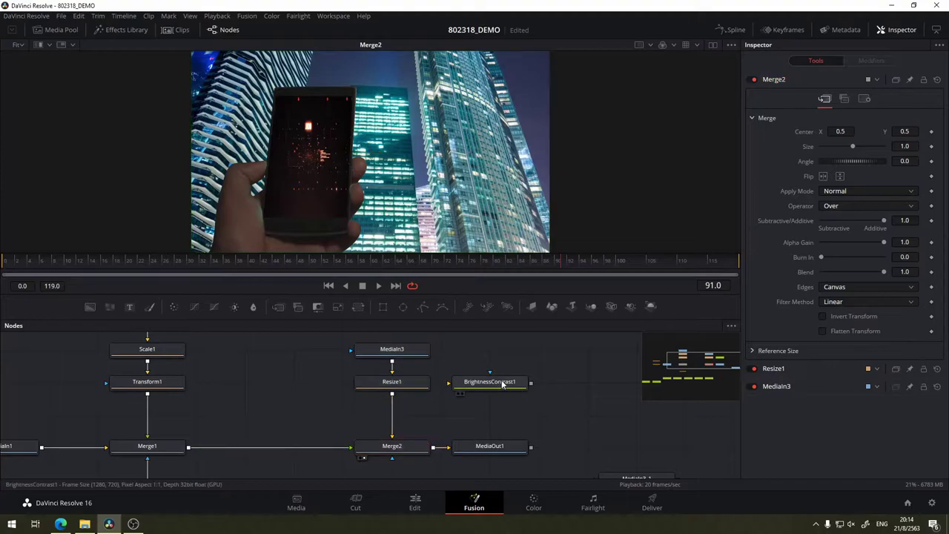
pyautogui.moveTo(501, 379)
pyautogui.mouseDown()
pyautogui.moveTo(308, 381)
pyautogui.moveTo(409, 356)
pyautogui.moveTo(391, 449)
pyautogui.moveTo(406, 451)
pyautogui.mouseUp()
pyautogui.hotkey('ctrl', 'z')
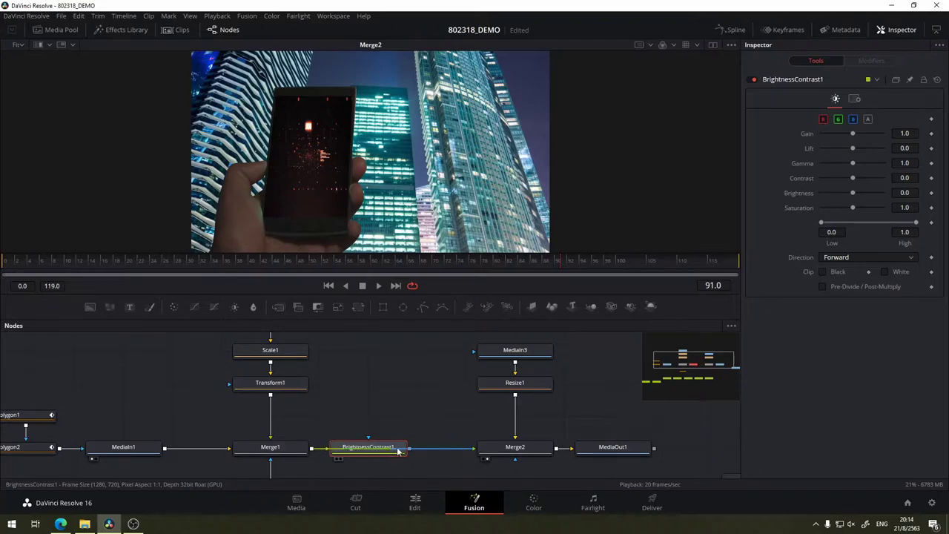
pyautogui.hotkey('ctrl', 'shift', 'z')
pyautogui.hotkey('ctrl', 'z')
pyautogui.hotkey('ctrl', 'z')
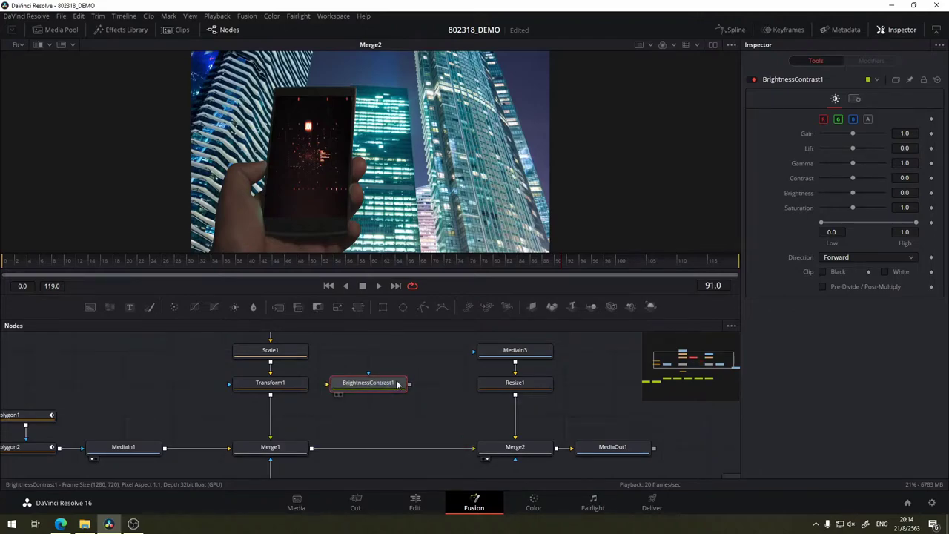
pyautogui.moveTo(399, 386); pyautogui.dragTo(400, 447)
pyautogui.hotkey('ctrl', 'shift', 'z')
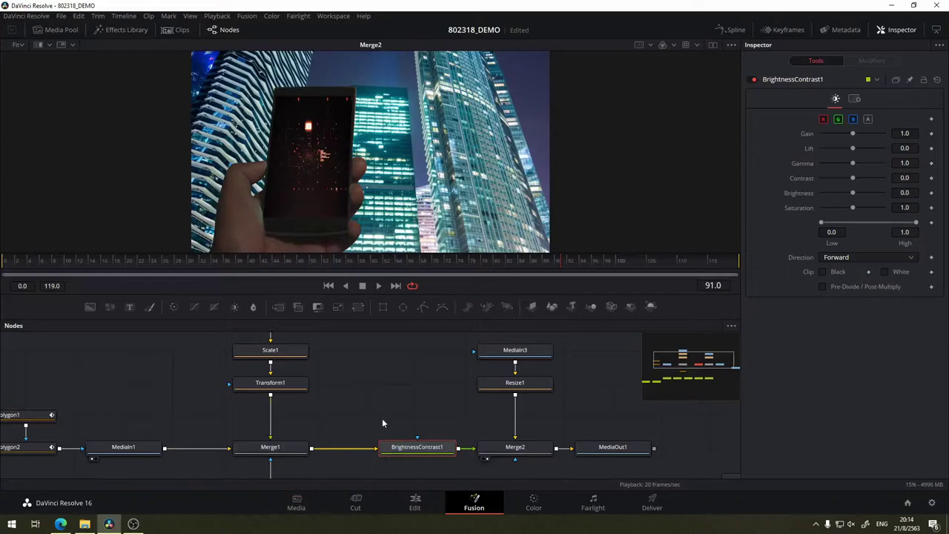
pyautogui.hotkey('ctrl', 'z')
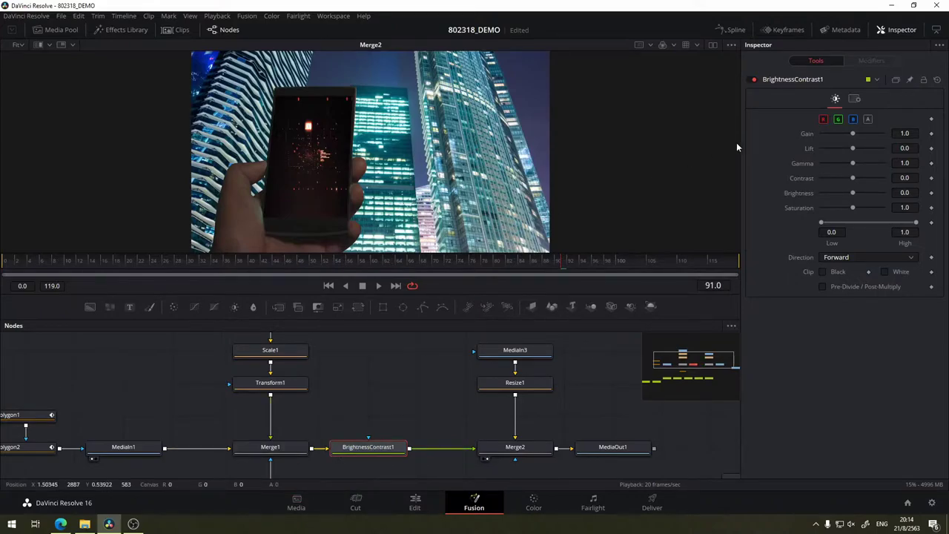
# Set BrightnessContrast1's Brightness to 0.54 and enable Pre-Divide / Post-Multiply for the phone overlay.
pyautogui.moveTo(853, 193); pyautogui.dragTo(869, 193)
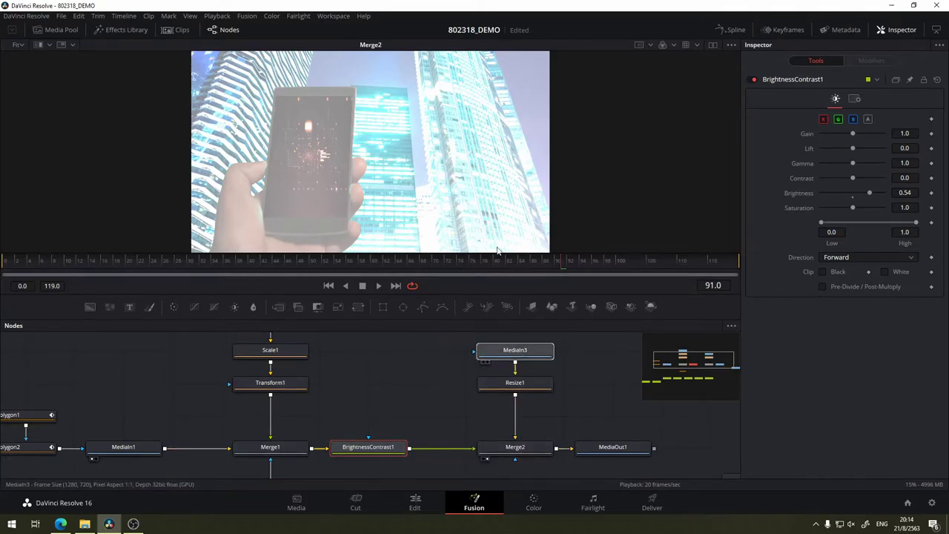
pyautogui.click(484, 362)
pyautogui.moveTo(529, 447); pyautogui.dragTo(484, 145)
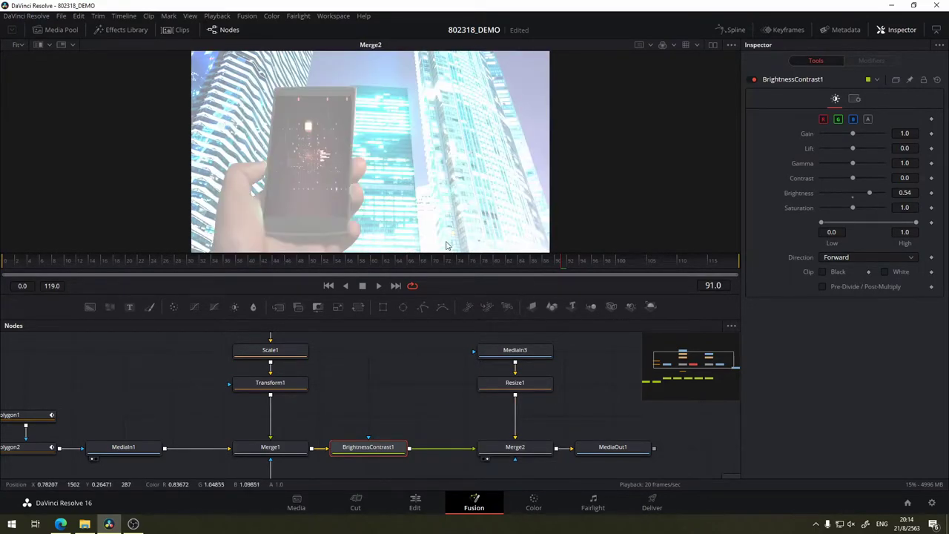
pyautogui.click(822, 287)
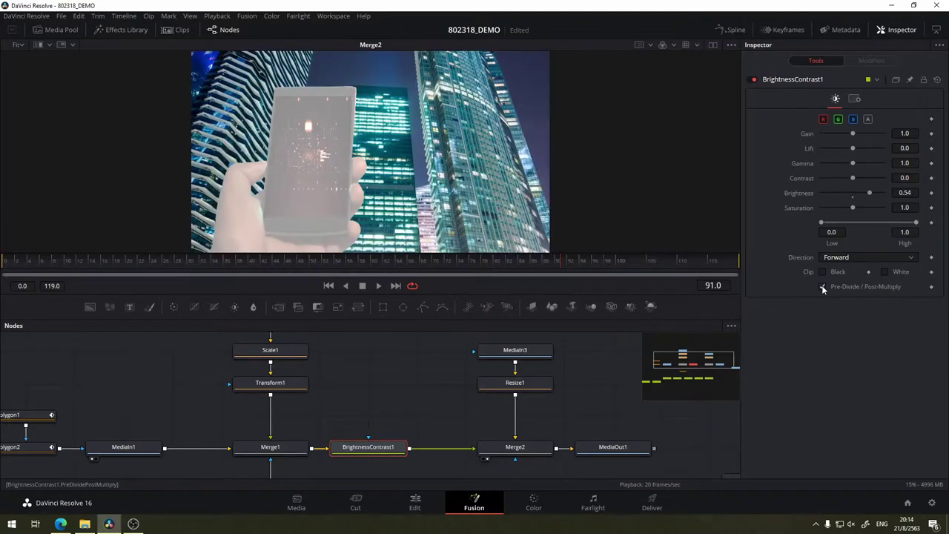
pyautogui.moveTo(872, 196); pyautogui.dragTo(850, 202)
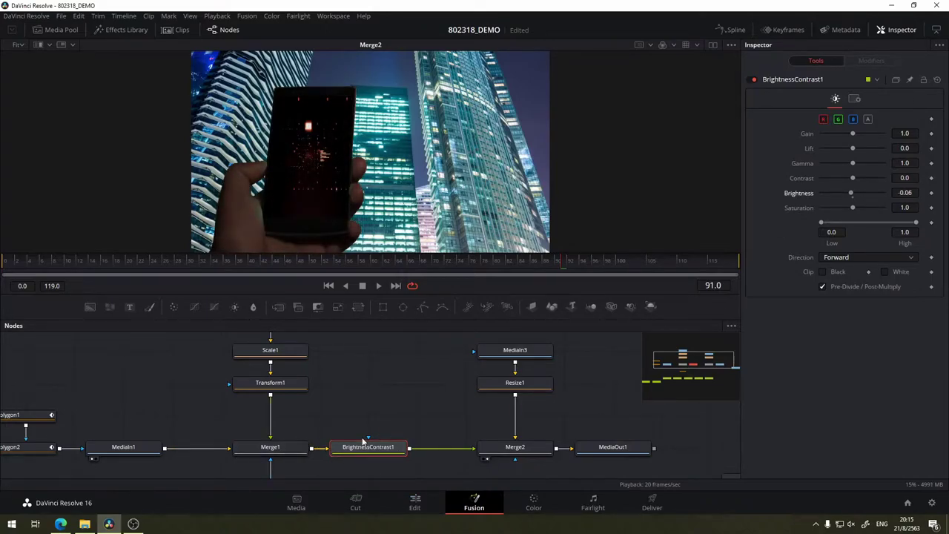
pyautogui.hotkey('ctrl', 'z')
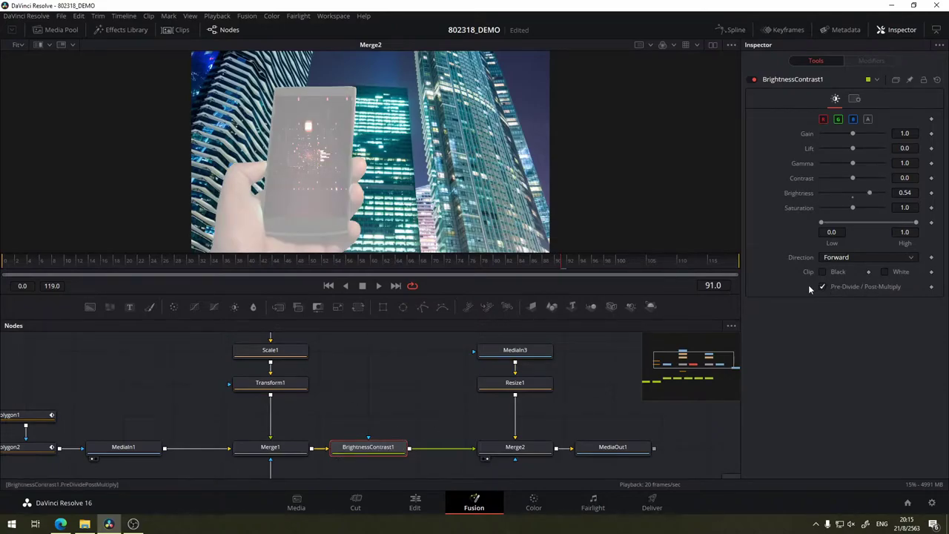
pyautogui.moveTo(387, 449); pyautogui.dragTo(417, 226)
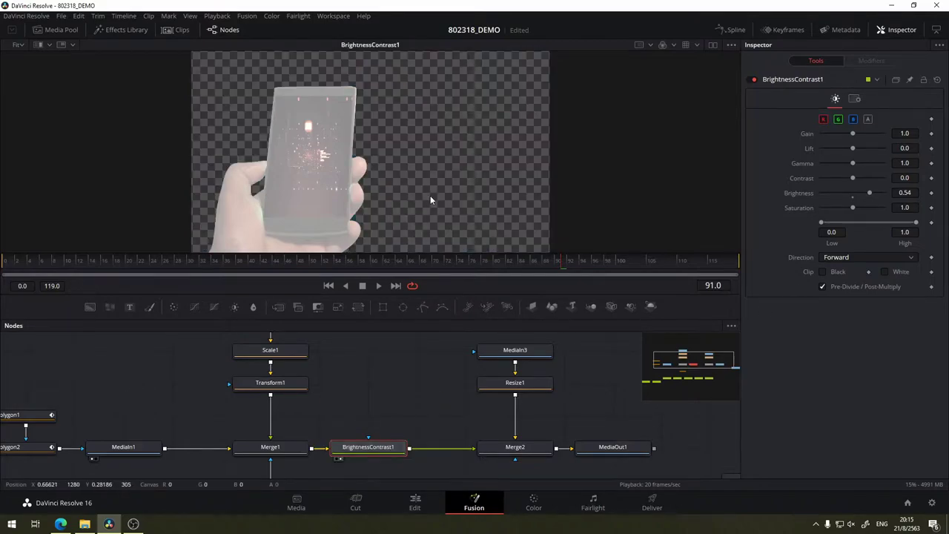
pyautogui.press('a')
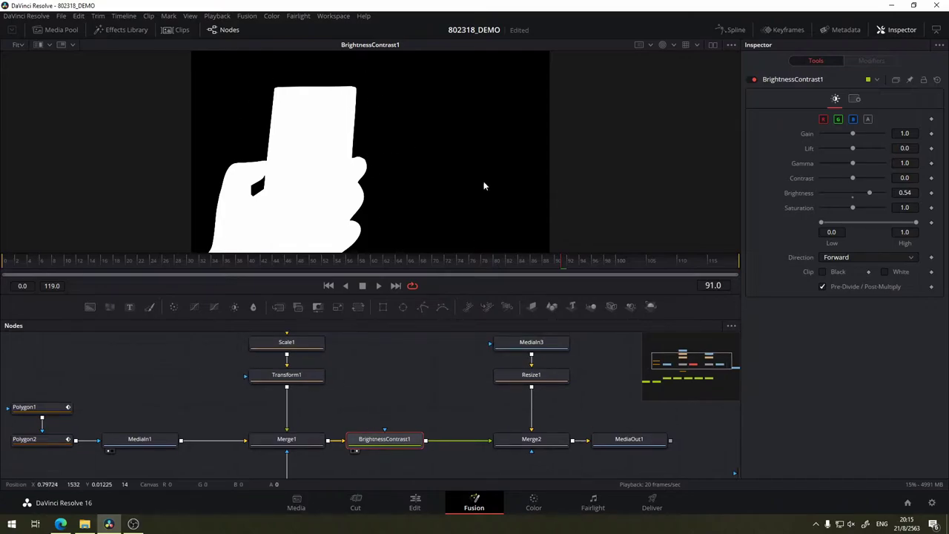
pyautogui.press('c')
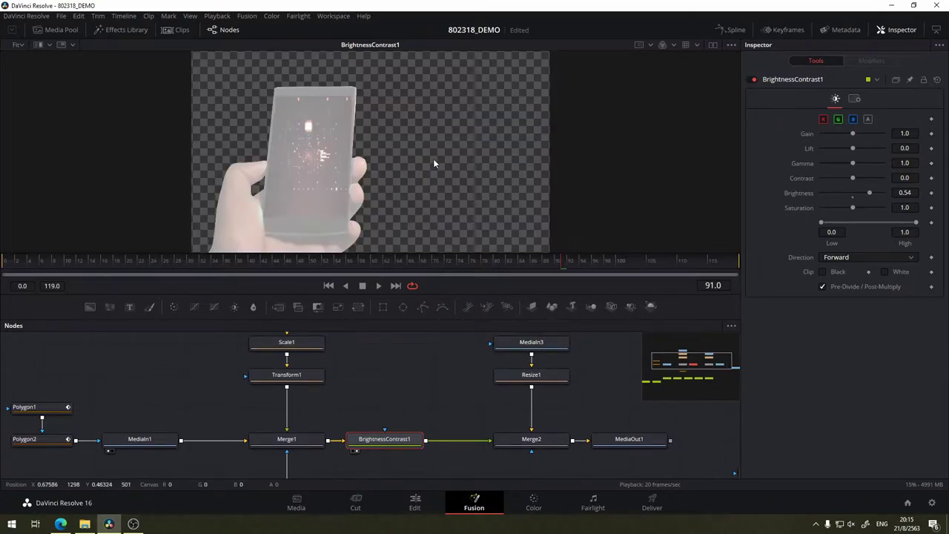
pyautogui.click(822, 286)
pyautogui.press('a')
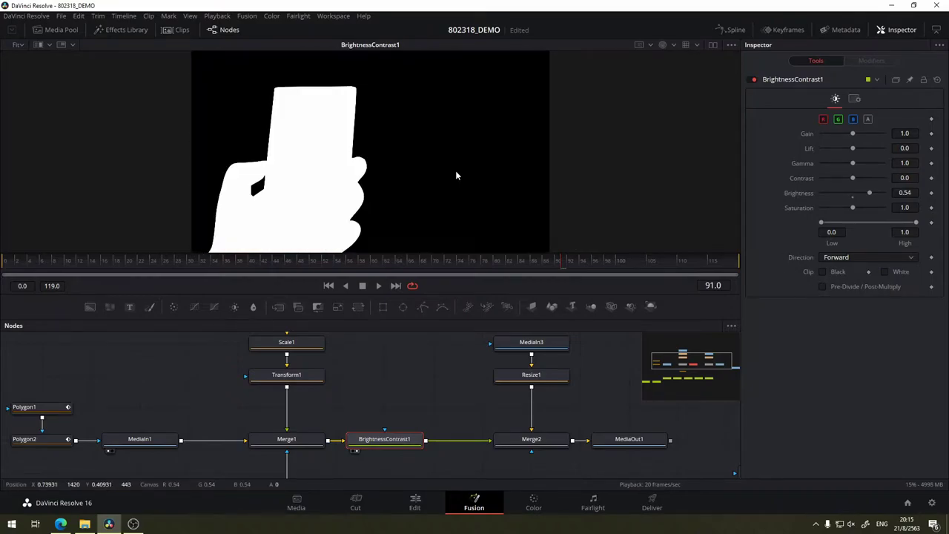
pyautogui.press('c')
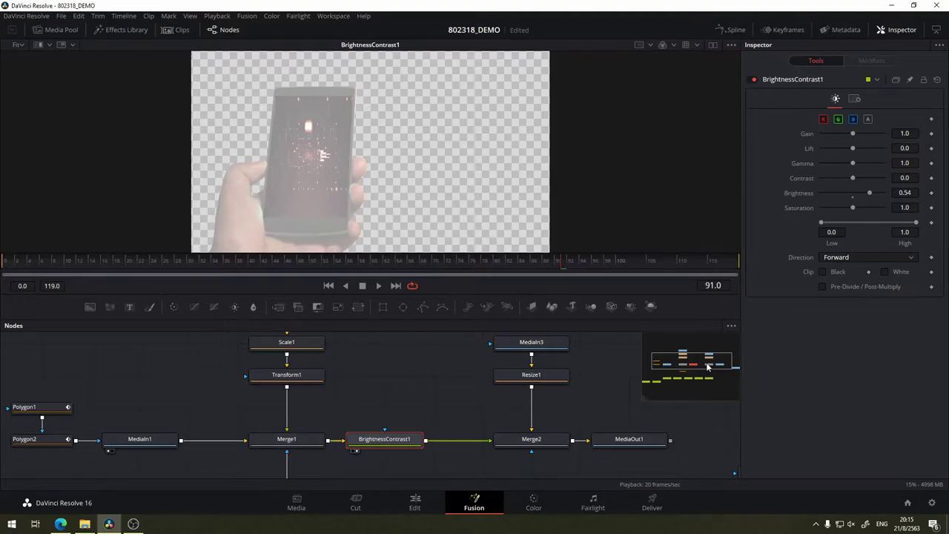
pyautogui.click(821, 286)
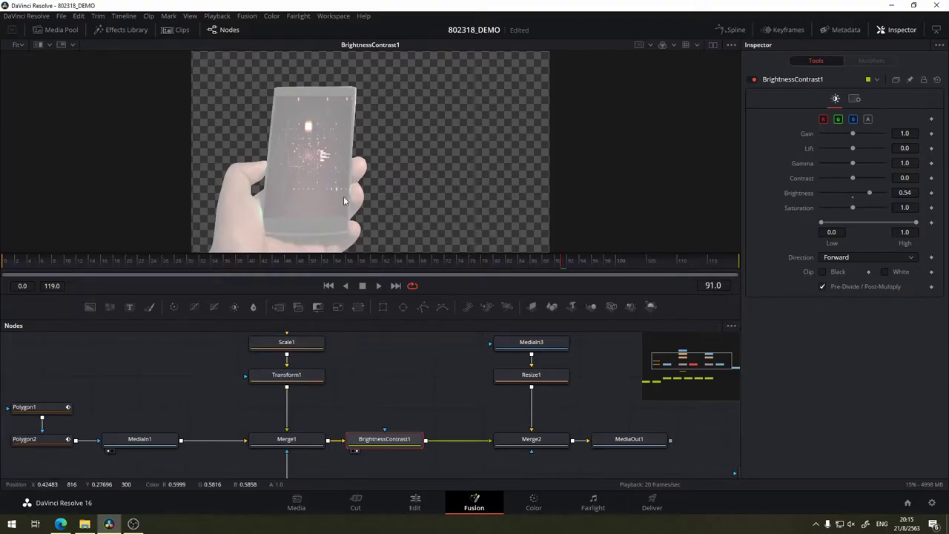
pyautogui.press('a')
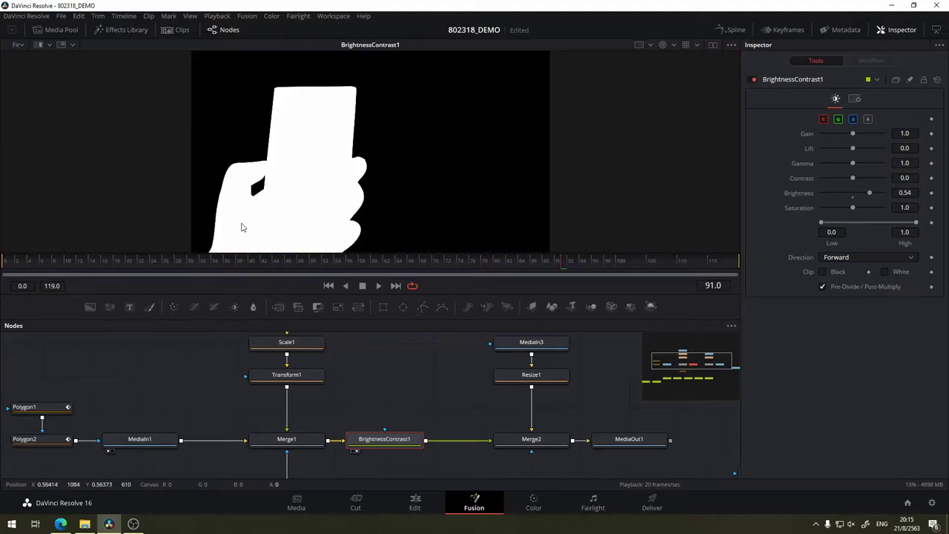
pyautogui.press('c')
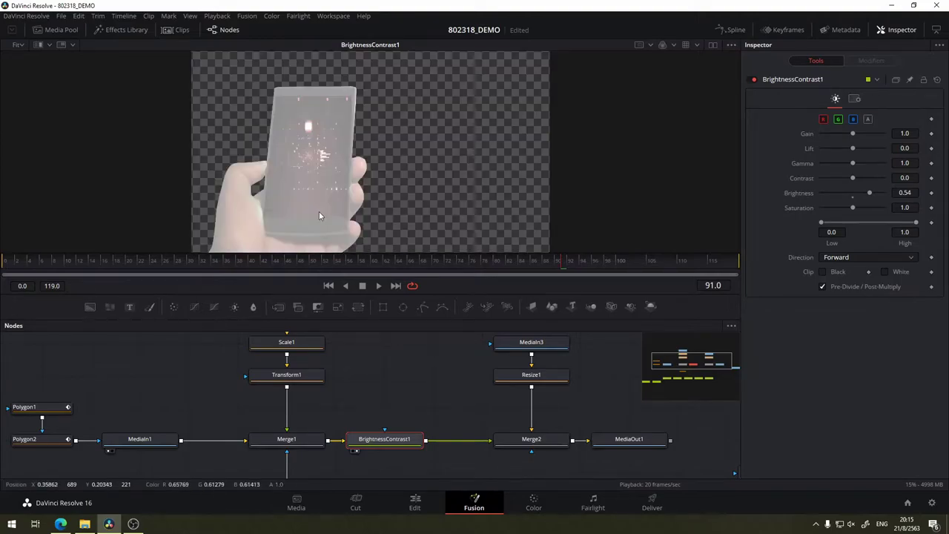
pyautogui.click(501, 451)
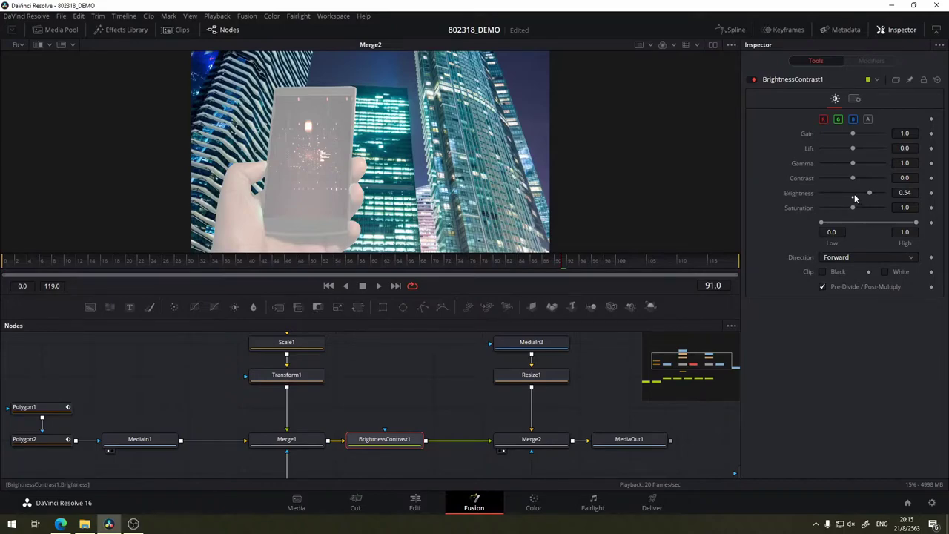
# Set BrightnessContrast1's Brightness to exactly 0.0, leaving Saturation at 1.0.
pyautogui.moveTo(855, 197); pyautogui.dragTo(853, 193)
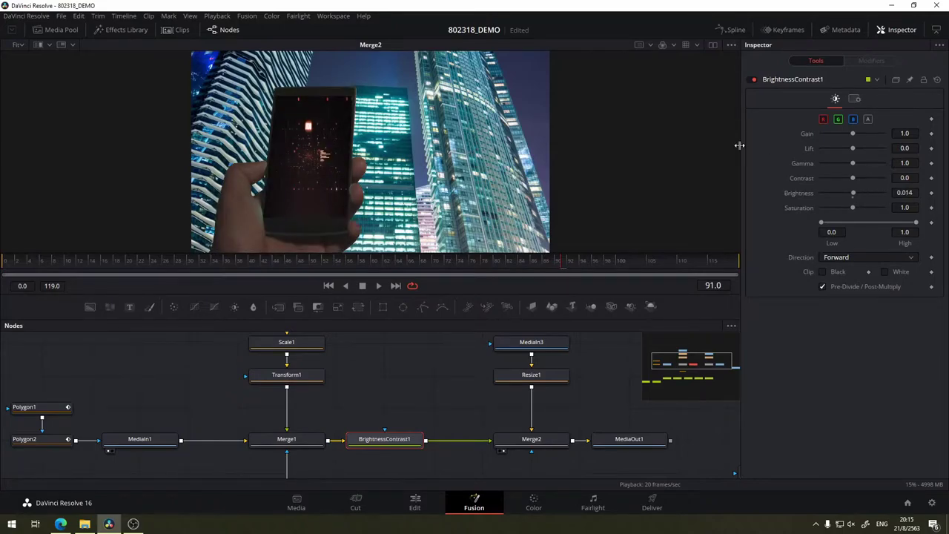
pyautogui.click(906, 192)
pyautogui.write('0')
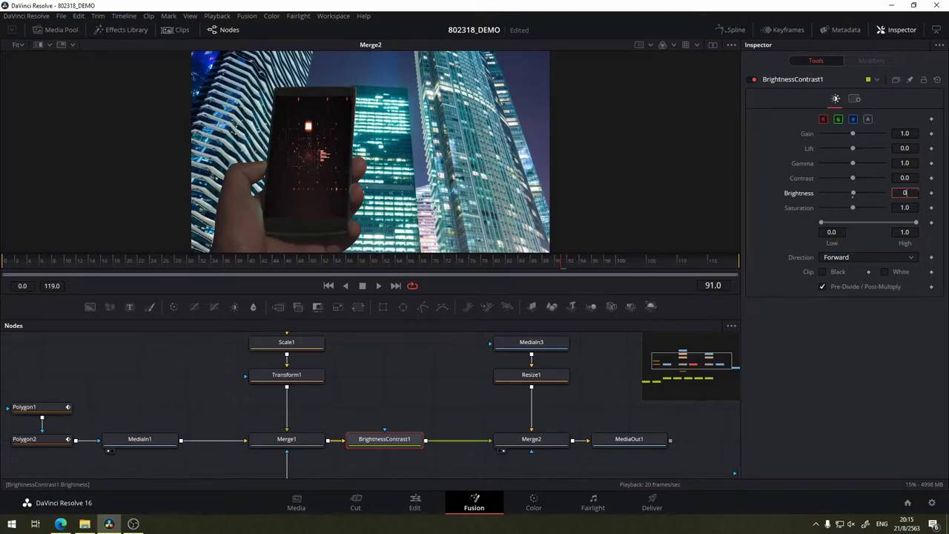
pyautogui.press('Tab')
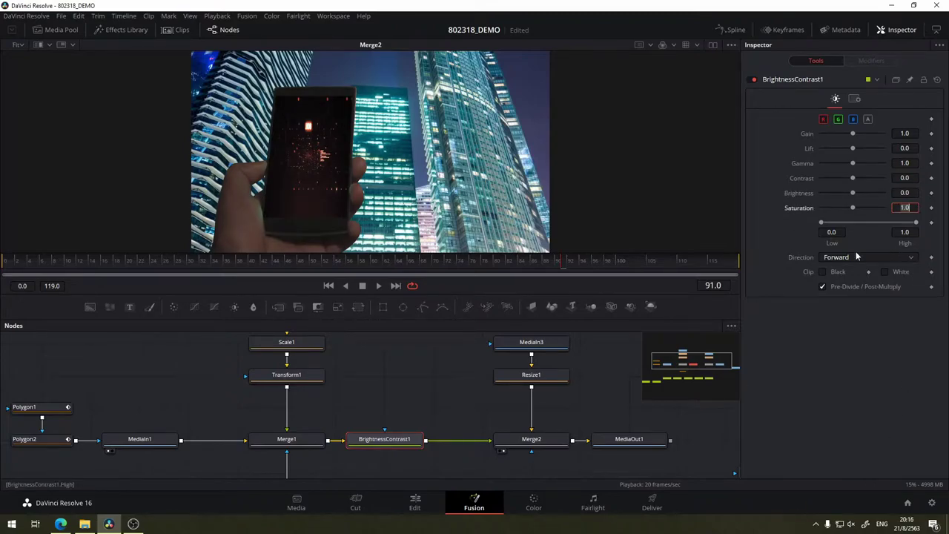
pyautogui.press('Return')
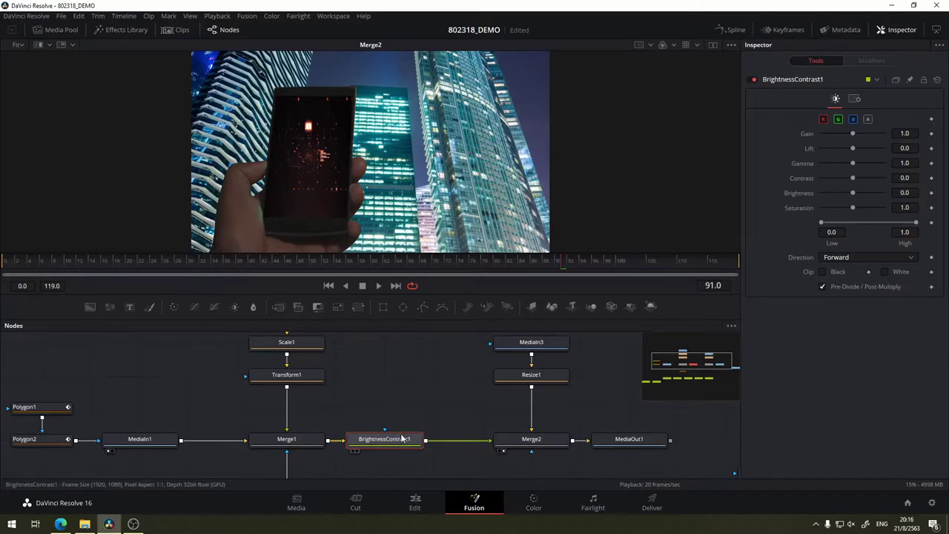
# Detach BrightnessContrast1 so Merge1 feeds Merge2 directly.
pyautogui.scroll(-3, 426, 344)
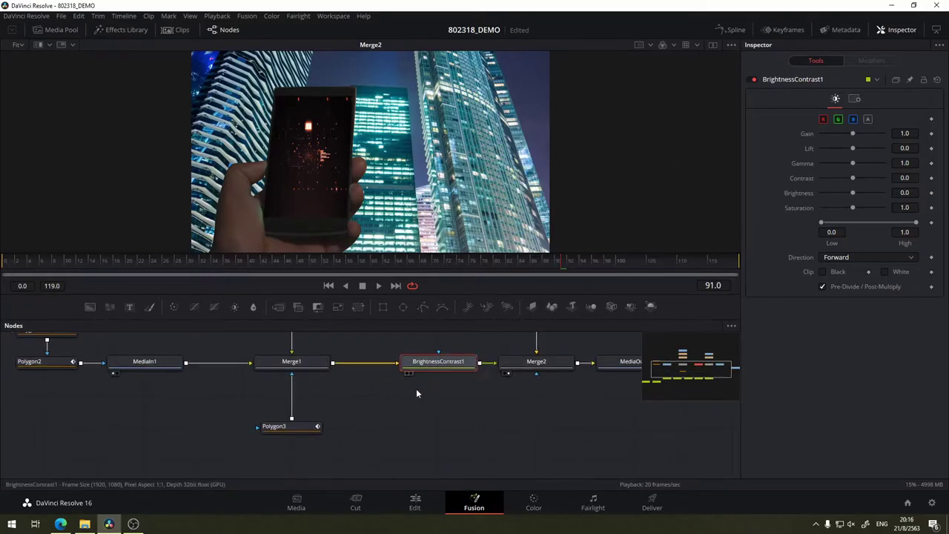
pyautogui.moveTo(423, 362); pyautogui.dragTo(456, 430)
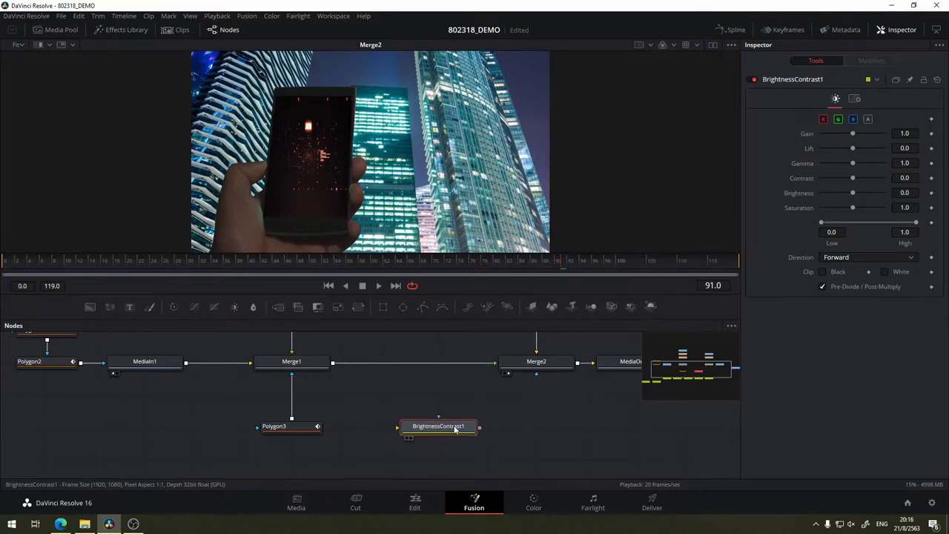
pyautogui.scroll(-3, 456, 429)
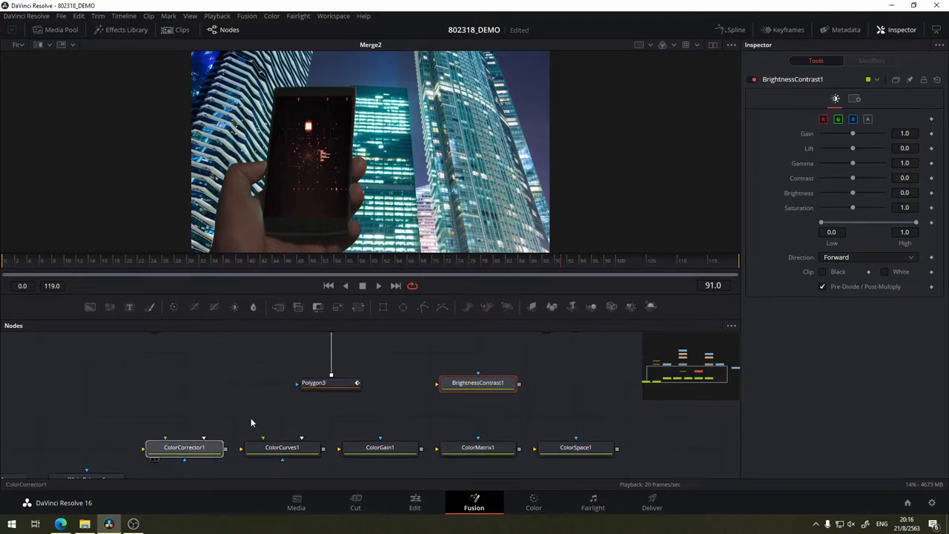
# Bring ColorCorrector1 into the Merge1–Merge2 link, then pull it back out.
pyautogui.moveTo(185, 448)
pyautogui.mouseDown()
pyautogui.moveTo(381, 350)
pyautogui.moveTo(473, 360)
pyautogui.mouseUp()
pyautogui.scroll(4, 580, 380)
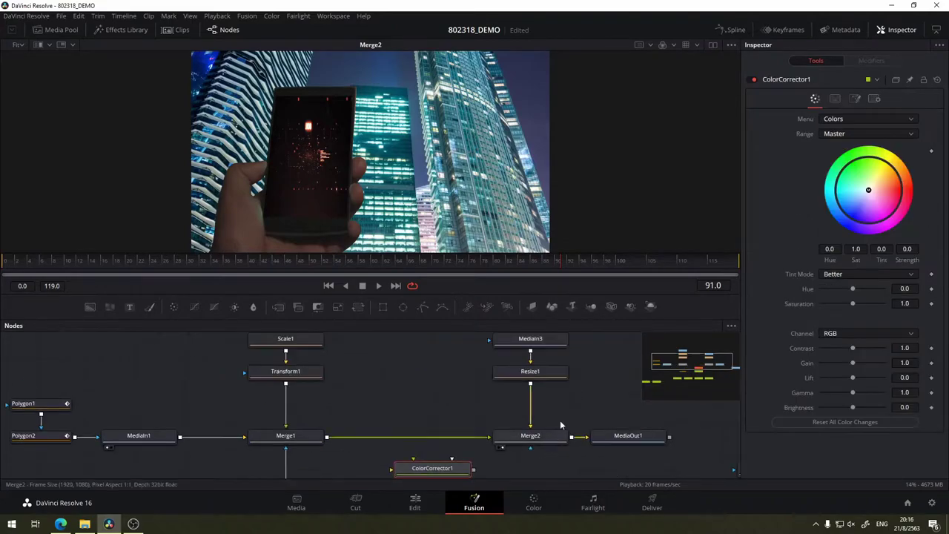
pyautogui.scroll(-2, 510, 432)
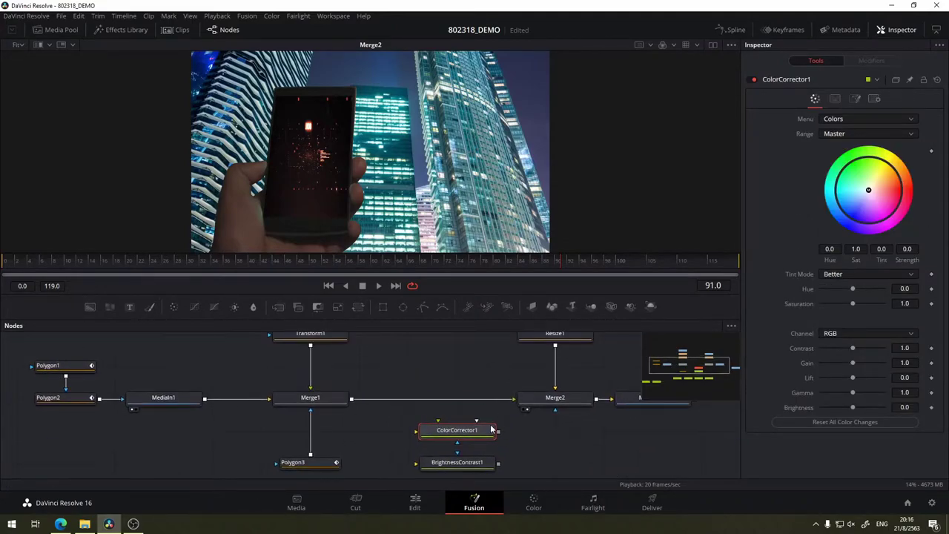
pyautogui.moveTo(455, 429)
pyautogui.mouseDown()
pyautogui.moveTo(407, 364)
pyautogui.moveTo(457, 401)
pyautogui.mouseUp()
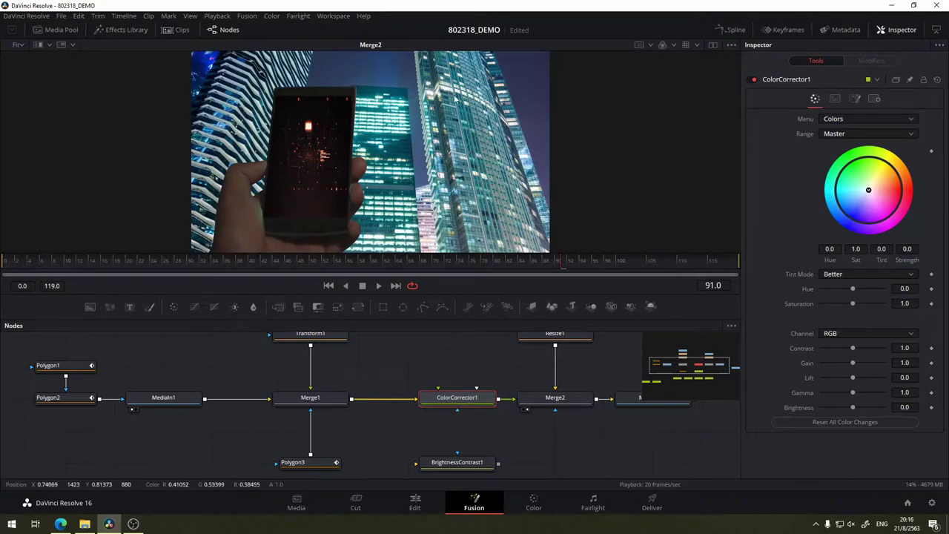
pyautogui.moveTo(457, 398); pyautogui.dragTo(408, 366)
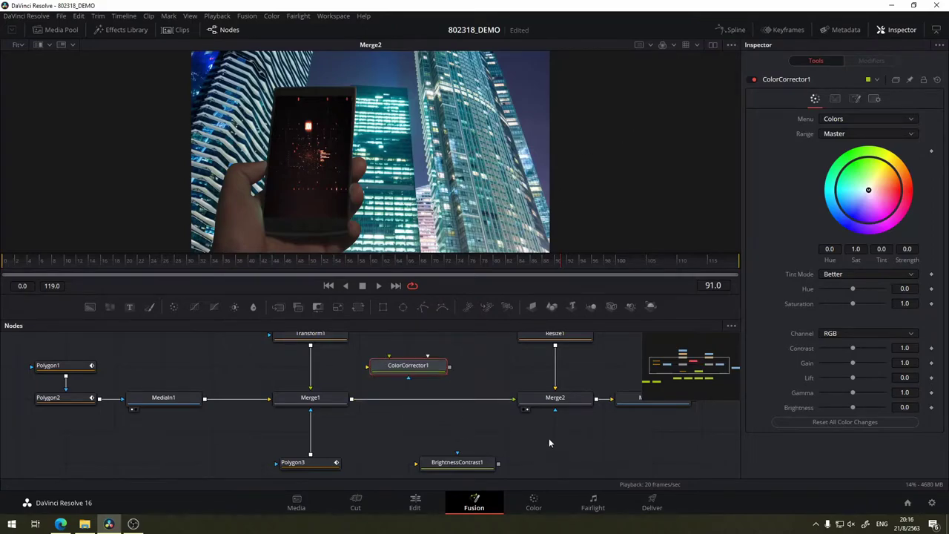
pyautogui.moveTo(531, 410); pyautogui.dragTo(239, 403)
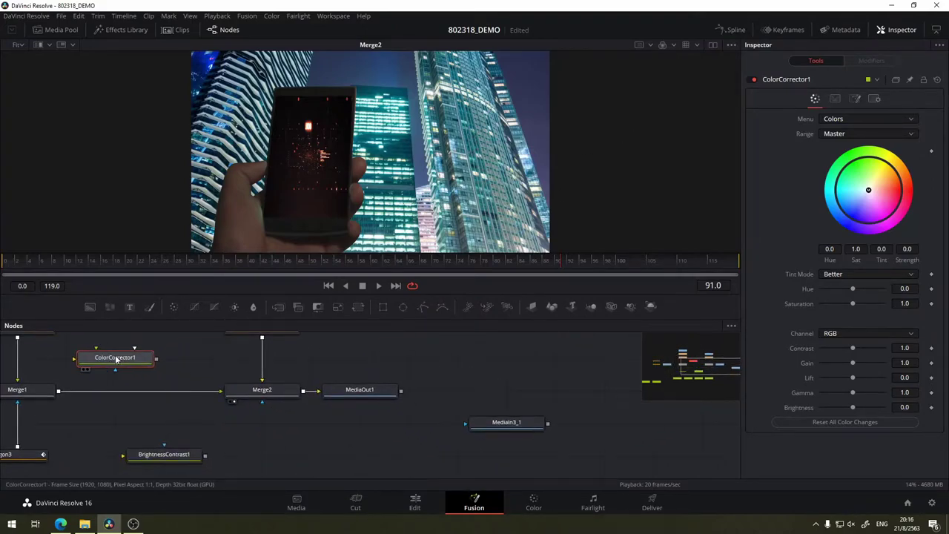
# Connect ColorCorrector1 to MediaIn3_1's output and show its result in the viewer.
pyautogui.moveTo(116, 359)
pyautogui.mouseDown()
pyautogui.moveTo(653, 424)
pyautogui.moveTo(388, 402)
pyautogui.mouseUp()
pyautogui.moveTo(490, 399); pyautogui.dragTo(479, 414)
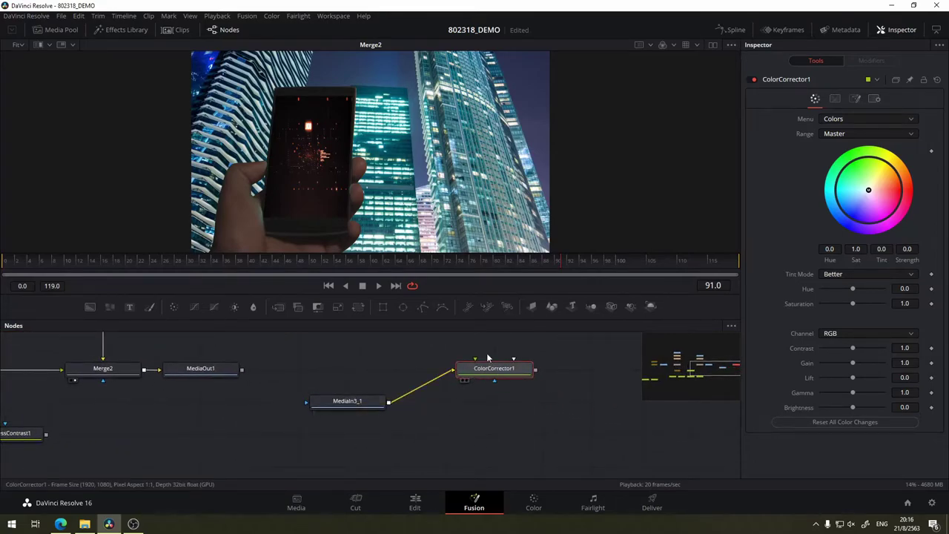
pyautogui.press('1')
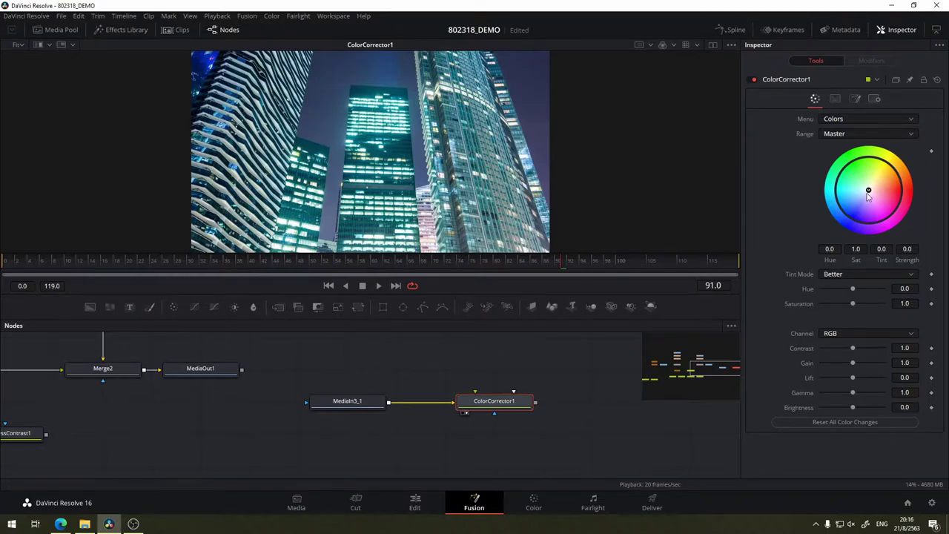
pyautogui.click(868, 118)
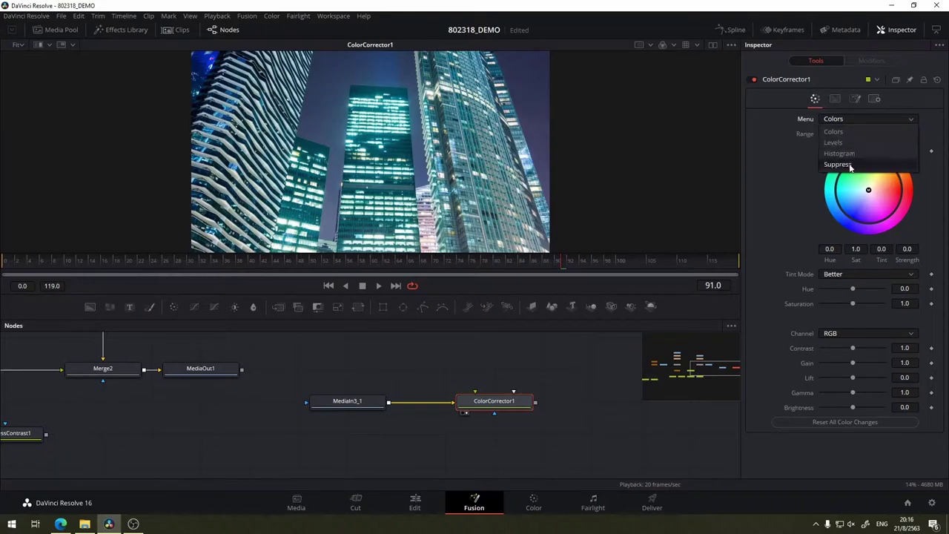
pyautogui.click(852, 131)
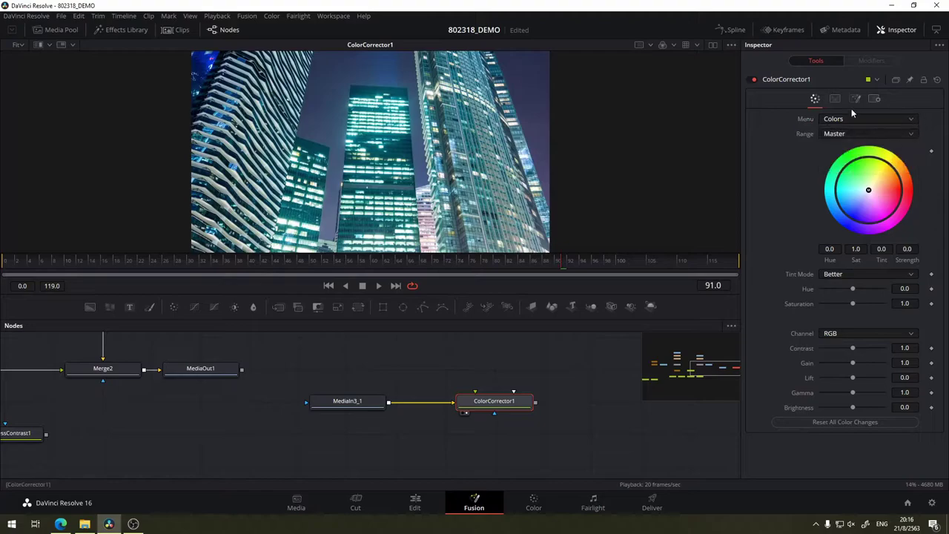
pyautogui.click(881, 134)
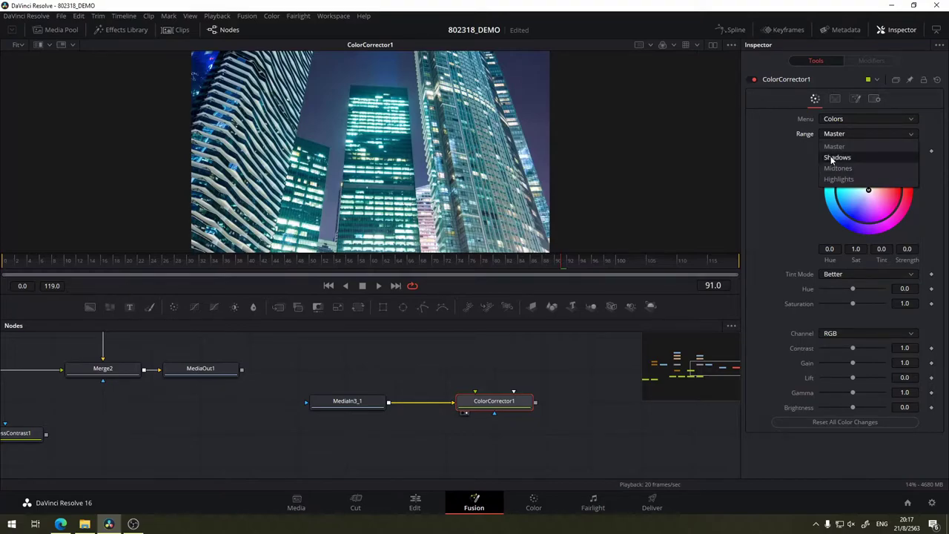
pyautogui.click(797, 152)
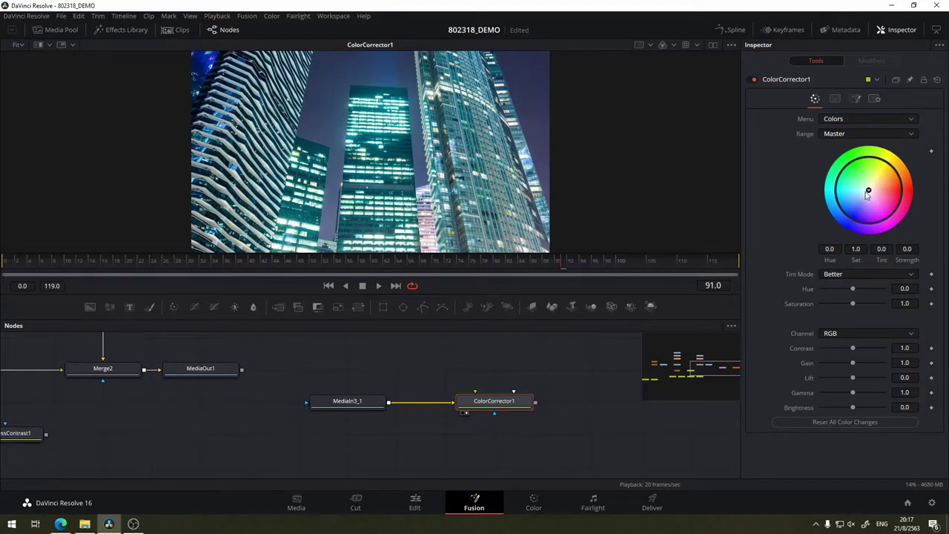
pyautogui.moveTo(869, 193)
pyautogui.mouseDown()
pyautogui.moveTo(883, 161)
pyautogui.moveTo(846, 210)
pyautogui.moveTo(891, 182)
pyautogui.moveTo(880, 179)
pyautogui.moveTo(887, 190)
pyautogui.moveTo(841, 194)
pyautogui.moveTo(843, 210)
pyautogui.moveTo(870, 194)
pyautogui.mouseUp()
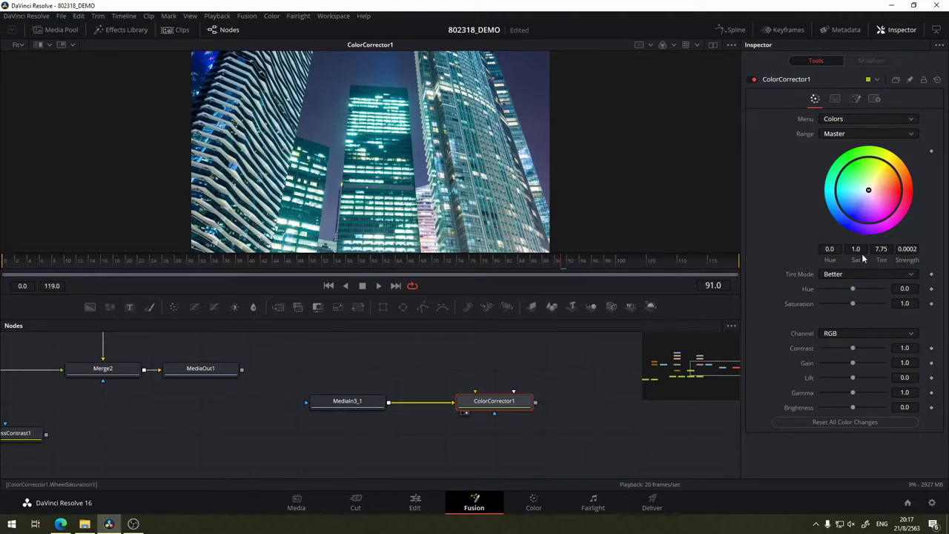
pyautogui.moveTo(872, 194)
pyautogui.mouseDown()
pyautogui.moveTo(876, 203)
pyautogui.moveTo(878, 167)
pyautogui.moveTo(847, 184)
pyautogui.mouseUp()
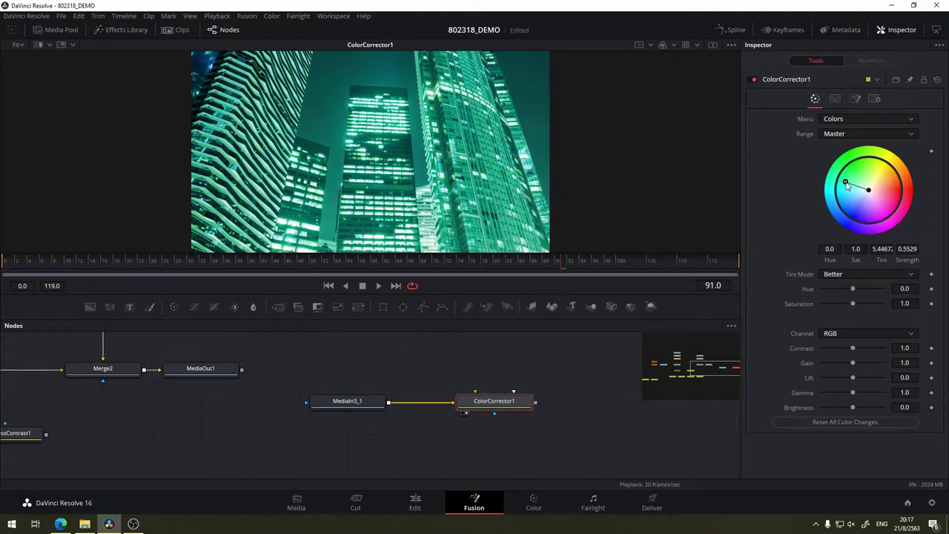
pyautogui.moveTo(847, 184); pyautogui.dragTo(869, 190)
pyautogui.press('Tab')
pyautogui.write('0')
pyautogui.press('Tab')
pyautogui.press('Return')
pyautogui.click(884, 276)
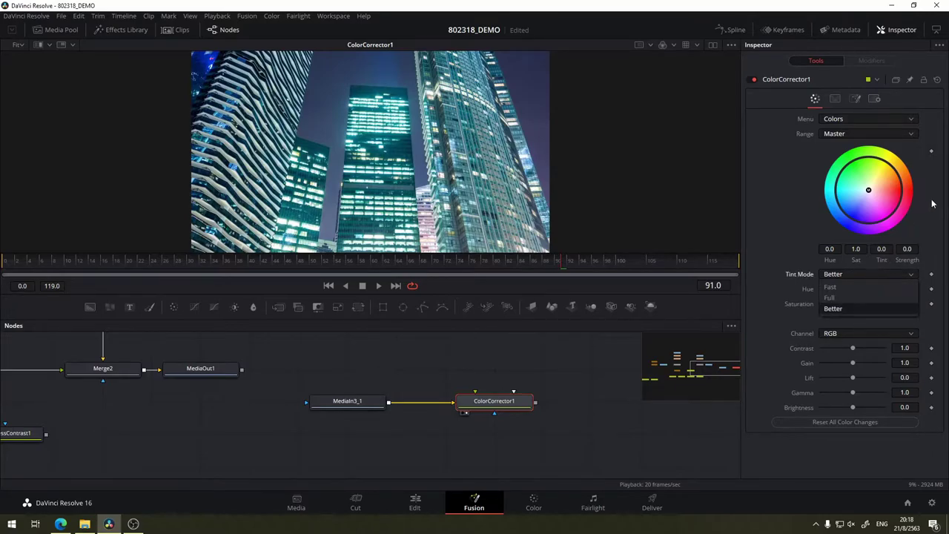
pyautogui.click(885, 276)
pyautogui.moveTo(871, 194); pyautogui.dragTo(891, 181)
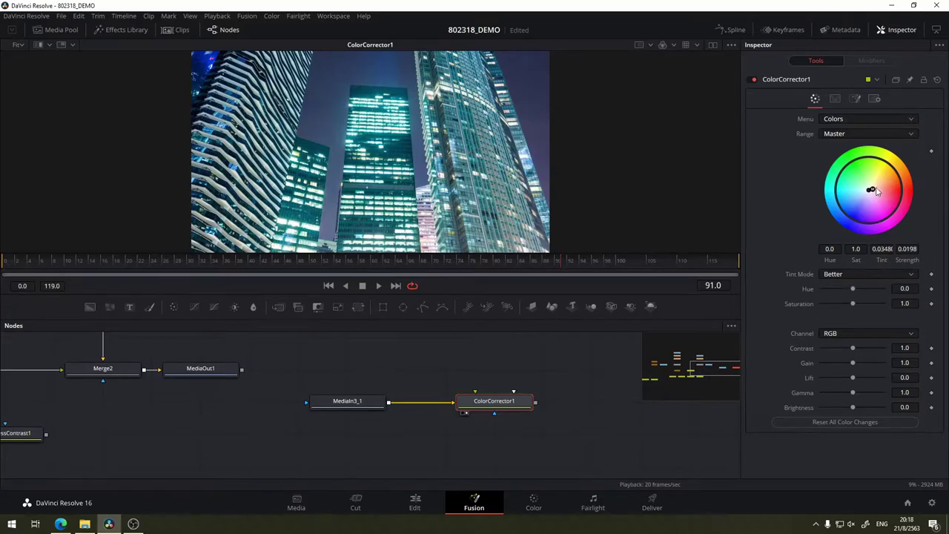
pyautogui.click(863, 274)
pyautogui.click(847, 286)
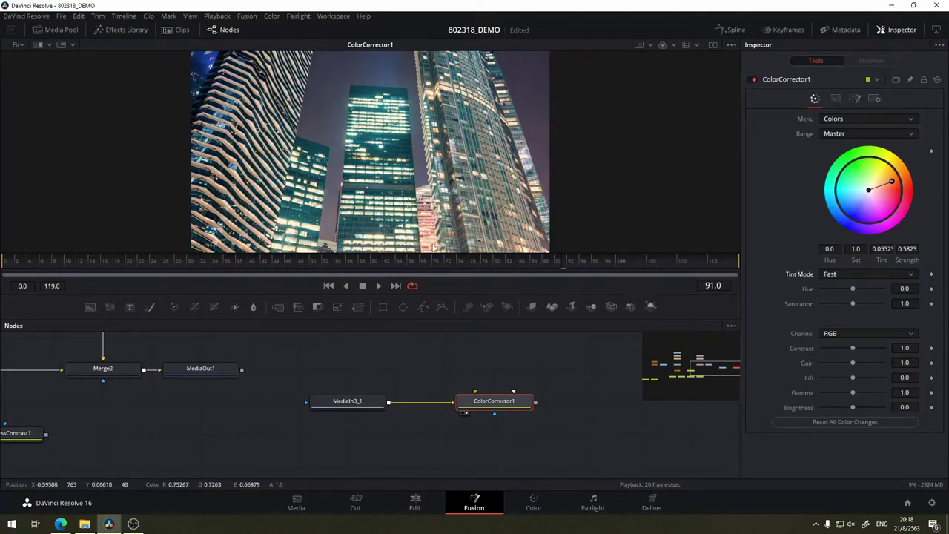
pyautogui.click(837, 274)
pyautogui.click(837, 298)
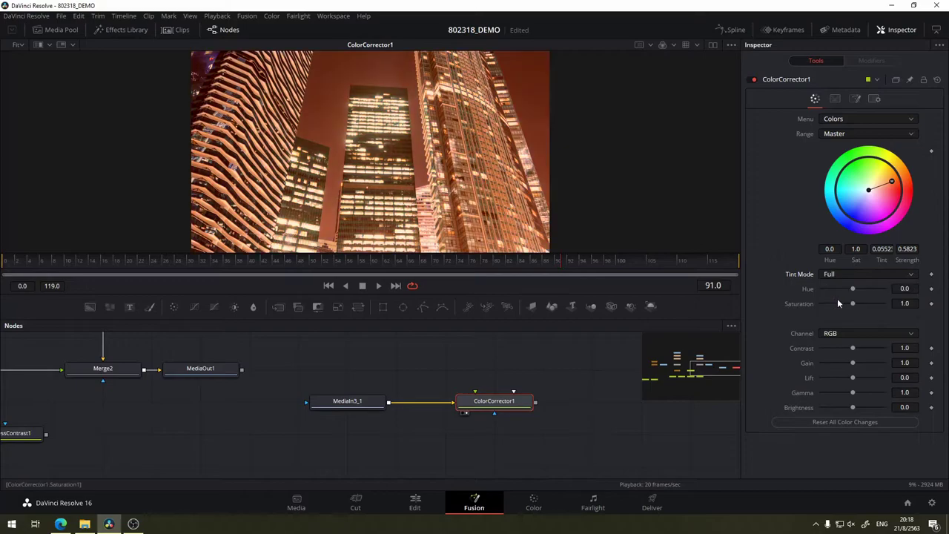
pyautogui.click(827, 275)
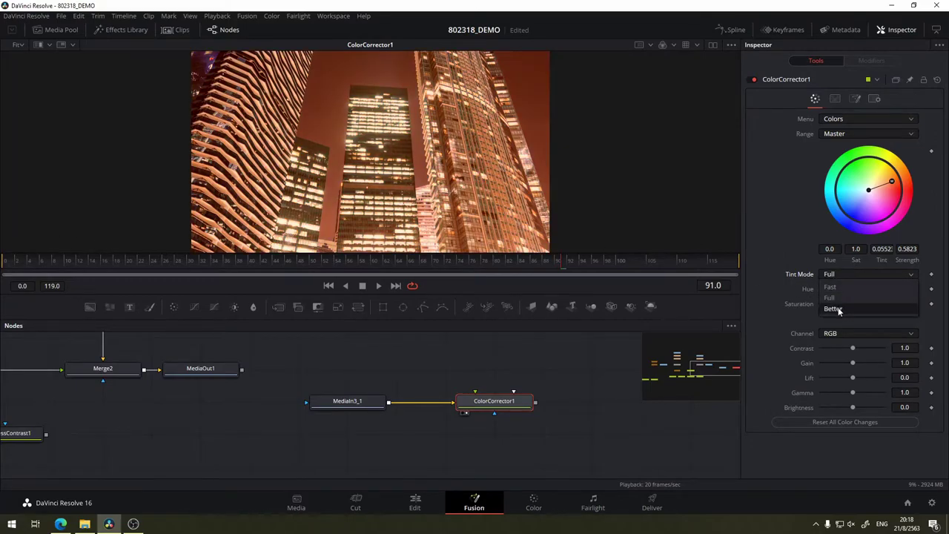
pyautogui.click(838, 307)
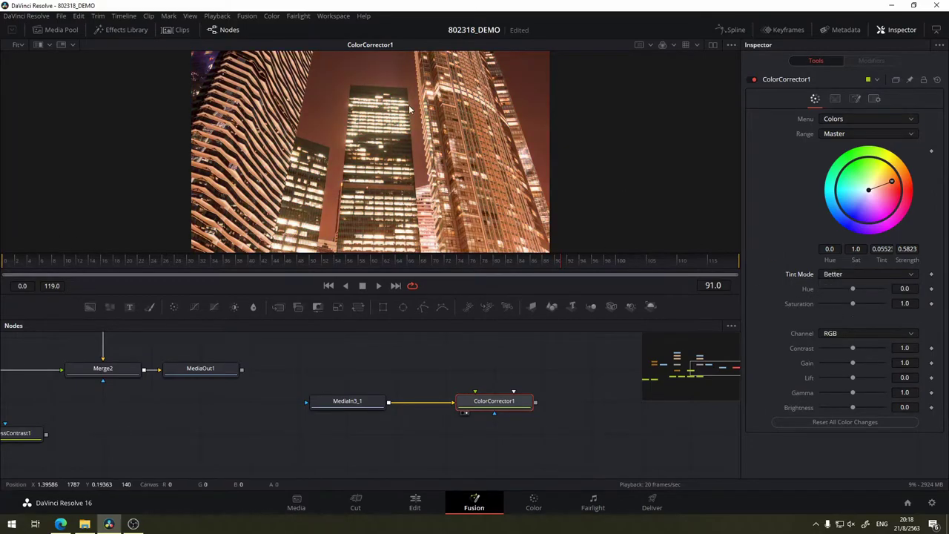
pyautogui.click(883, 274)
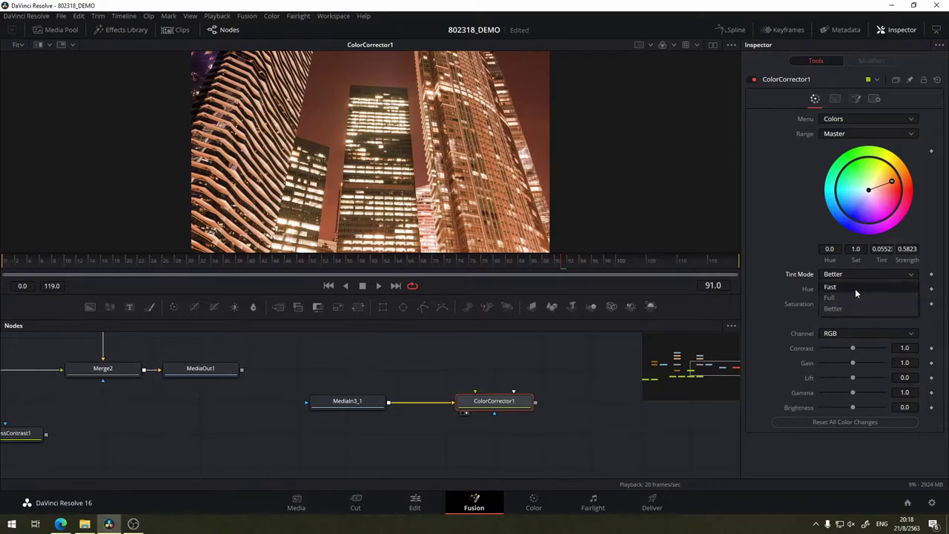
pyautogui.click(854, 287)
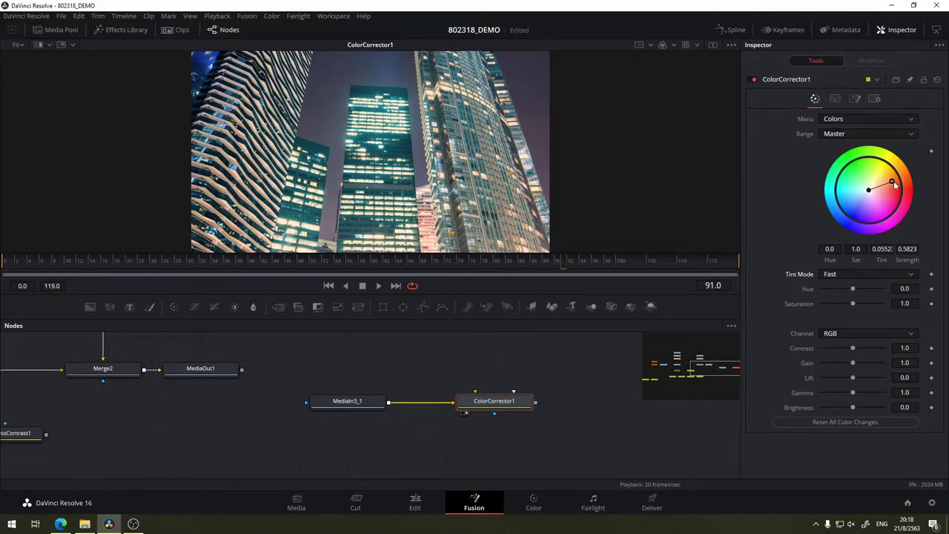
pyautogui.moveTo(895, 186); pyautogui.dragTo(900, 180)
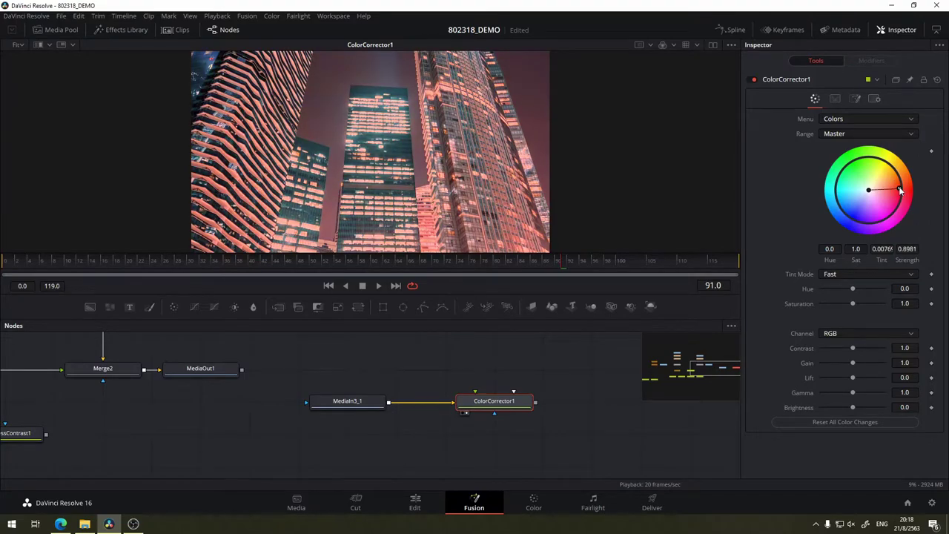
pyautogui.click(876, 273)
pyautogui.click(864, 301)
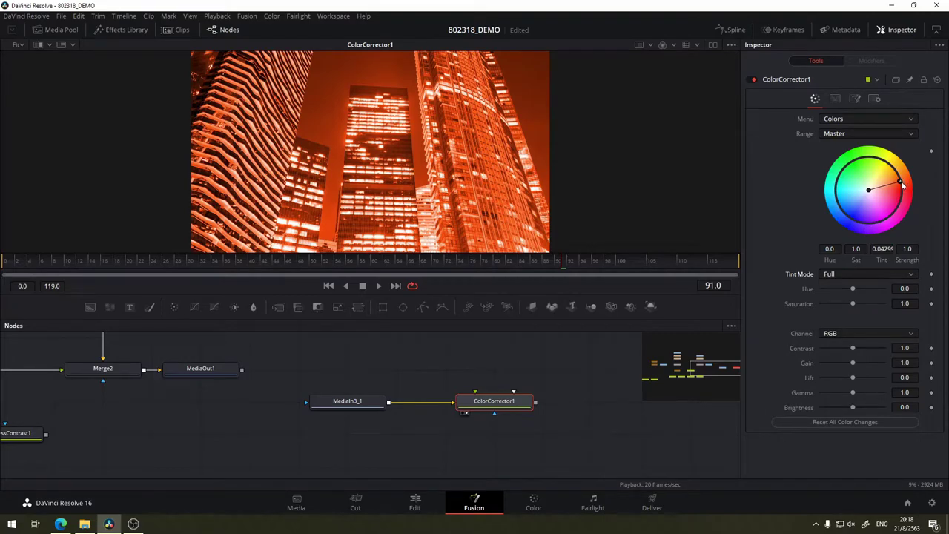
pyautogui.moveTo(902, 186); pyautogui.dragTo(871, 190)
pyautogui.click(887, 274)
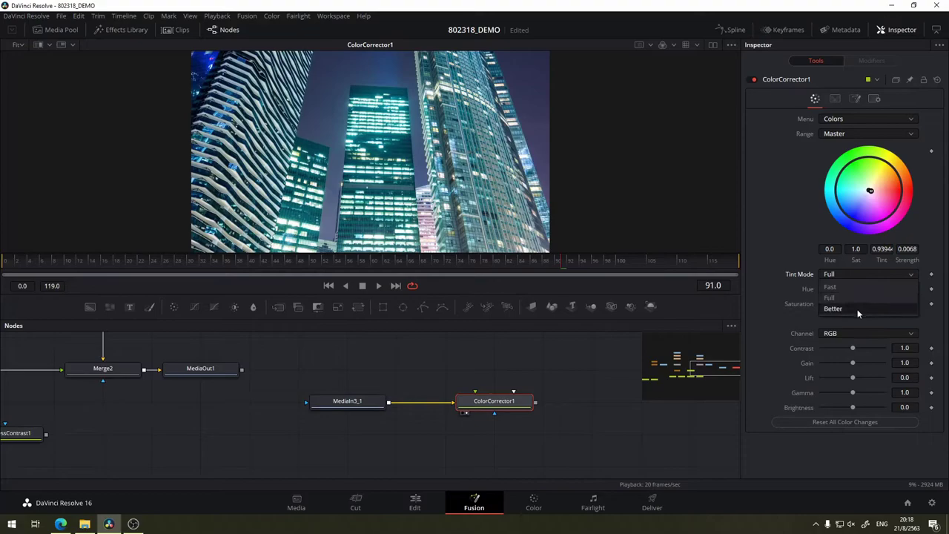
pyautogui.click(833, 308)
pyautogui.moveTo(870, 190)
pyautogui.mouseDown()
pyautogui.moveTo(896, 187)
pyautogui.moveTo(889, 183)
pyautogui.mouseUp()
pyautogui.doubleClick(881, 249)
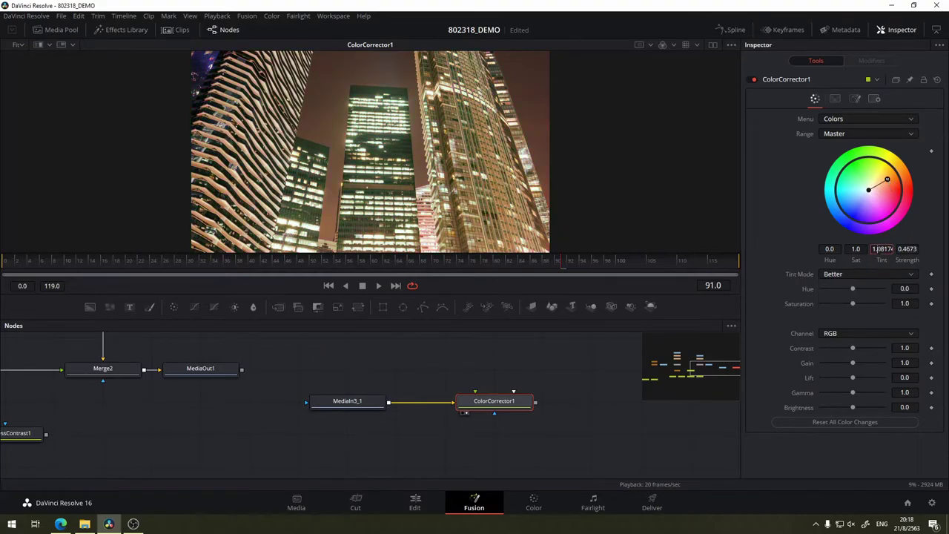
pyautogui.write('0')
pyautogui.press('Tab')
pyautogui.write('0')
pyautogui.press('Tab')
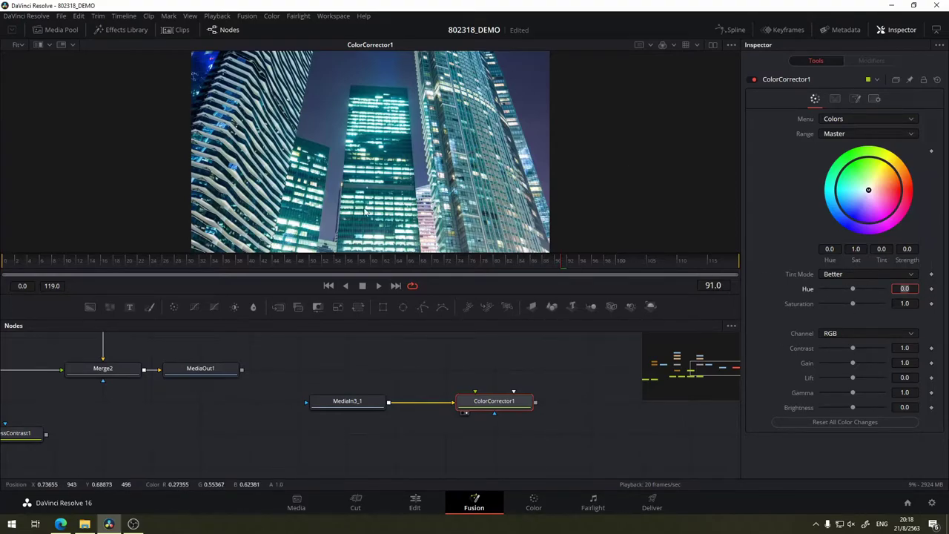
pyautogui.moveTo(854, 291); pyautogui.dragTo(832, 289)
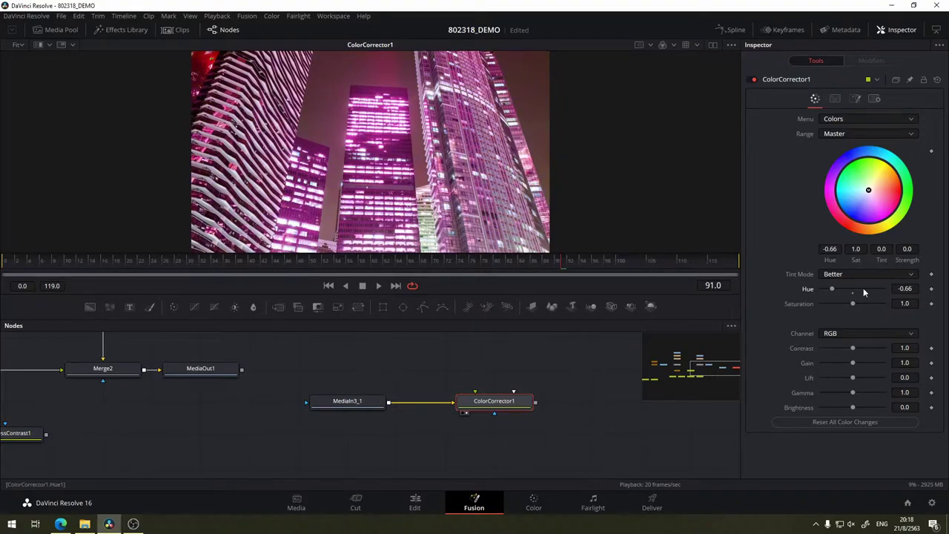
pyautogui.click(905, 289)
pyautogui.write('0')
pyautogui.press('Tab')
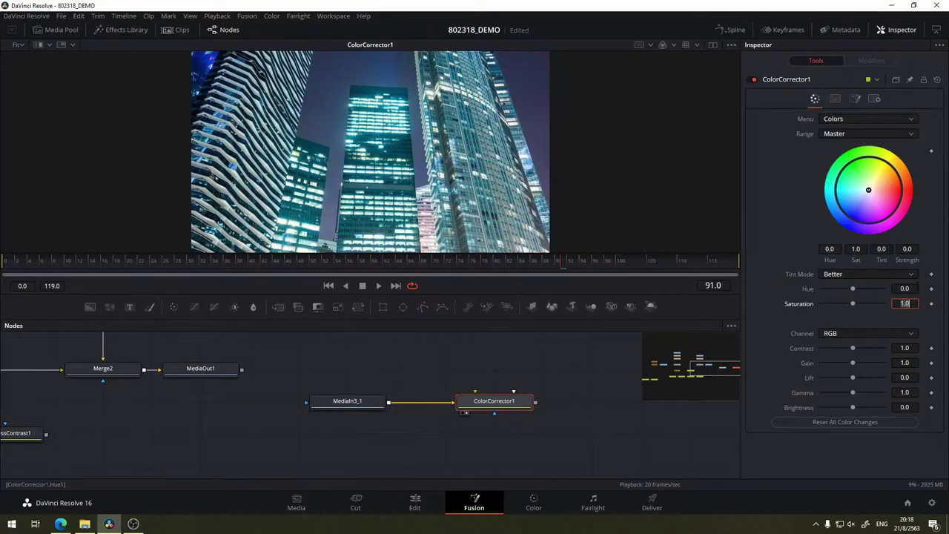
pyautogui.moveTo(852, 304)
pyautogui.mouseDown()
pyautogui.moveTo(824, 304)
pyautogui.moveTo(906, 310)
pyautogui.mouseUp()
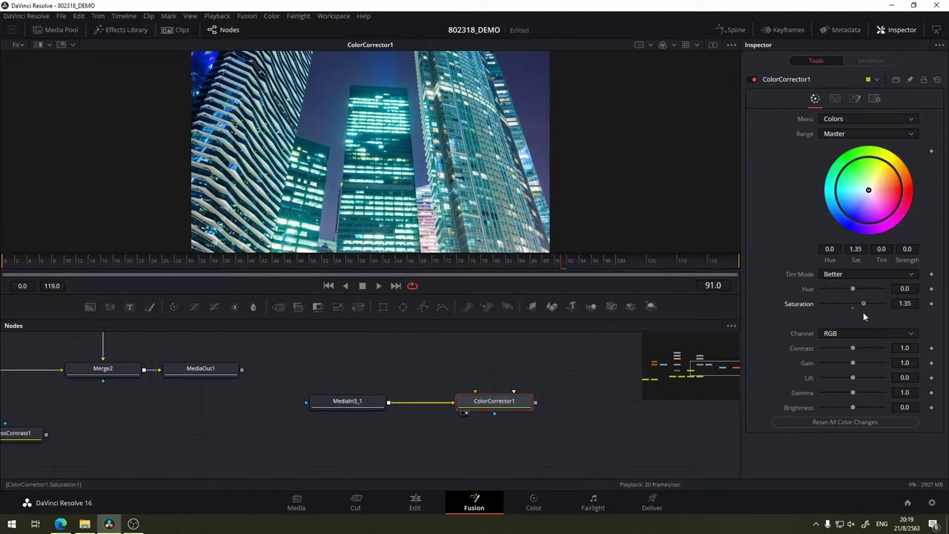
pyautogui.click(904, 303)
pyautogui.write('0')
pyautogui.press('Return')
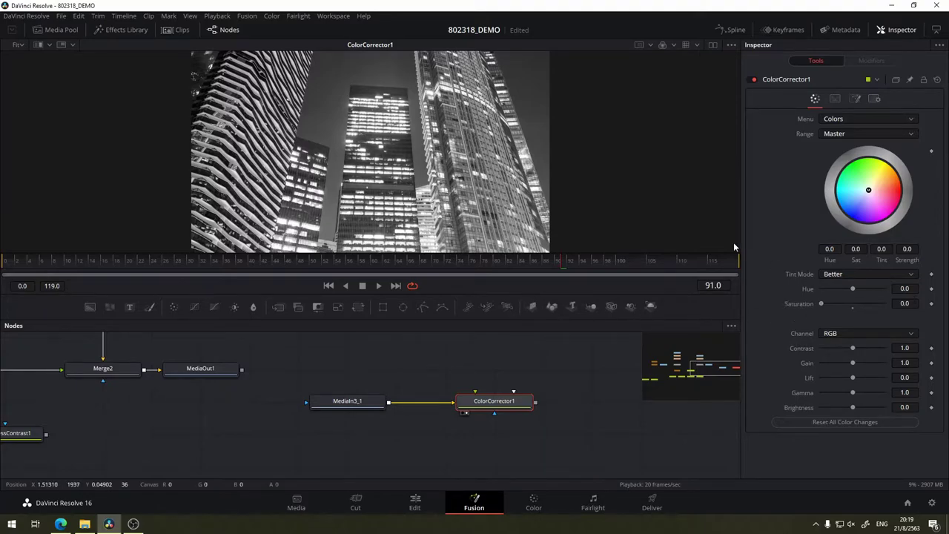
pyautogui.click(905, 303)
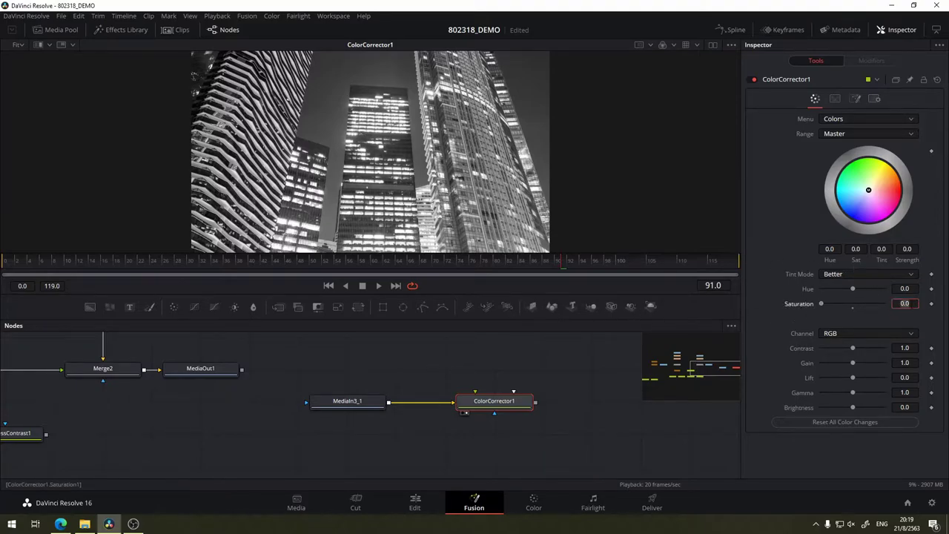
pyautogui.click(905, 304)
pyautogui.press('Tab')
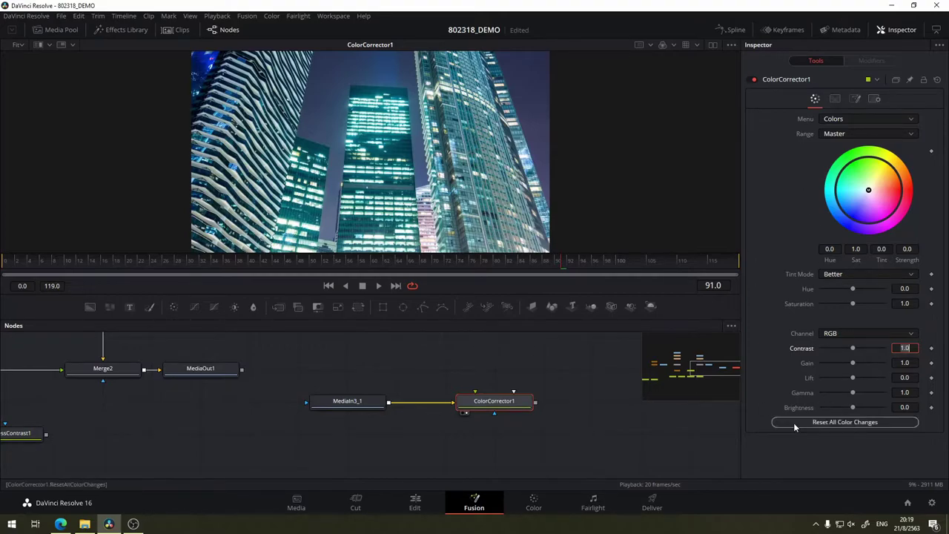
pyautogui.click(872, 332)
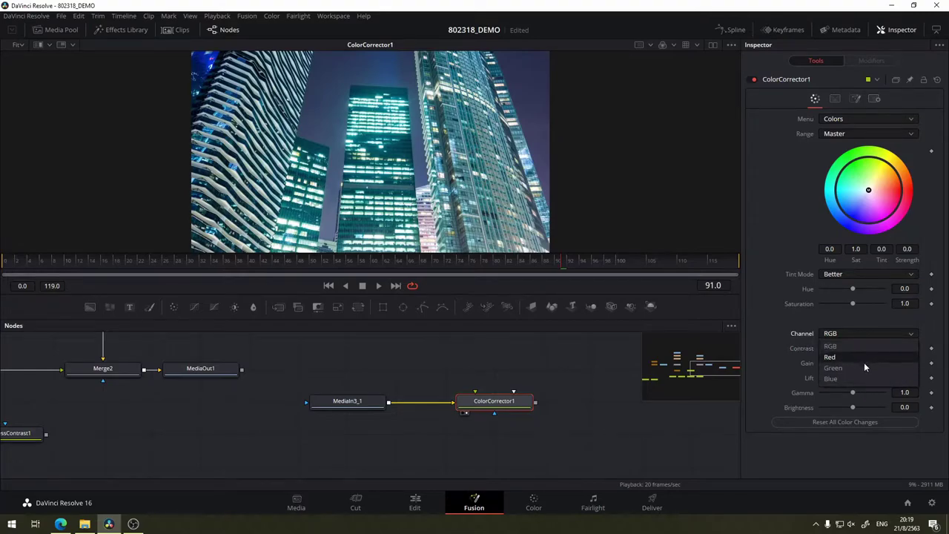
pyautogui.click(936, 329)
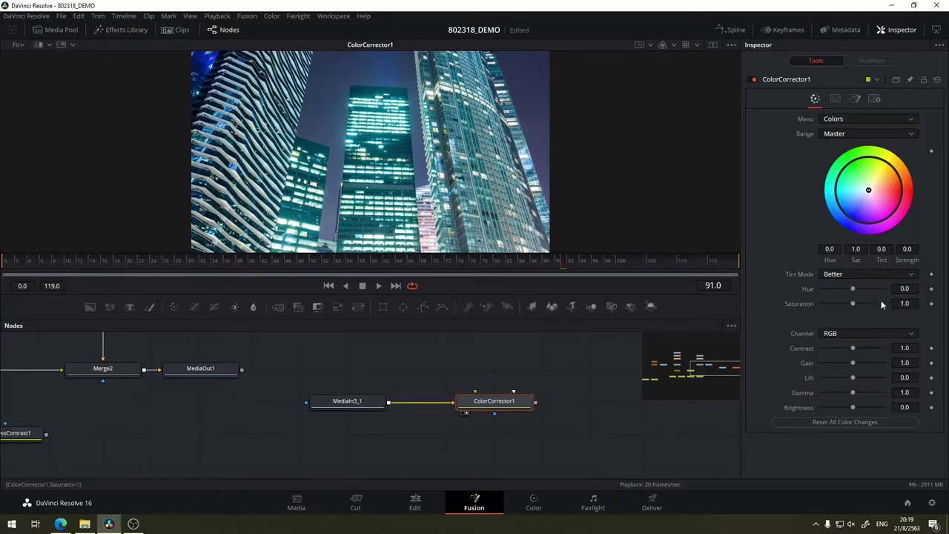
pyautogui.click(849, 334)
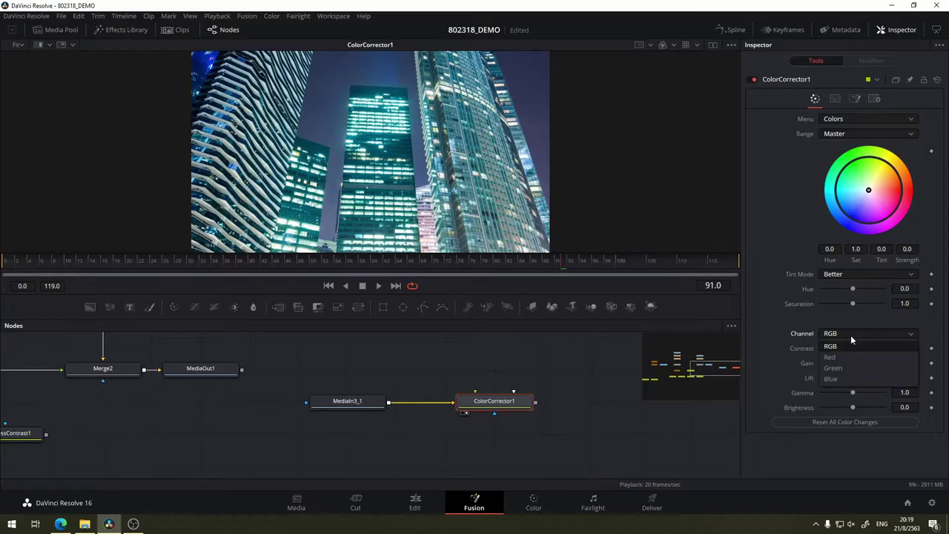
pyautogui.click(846, 360)
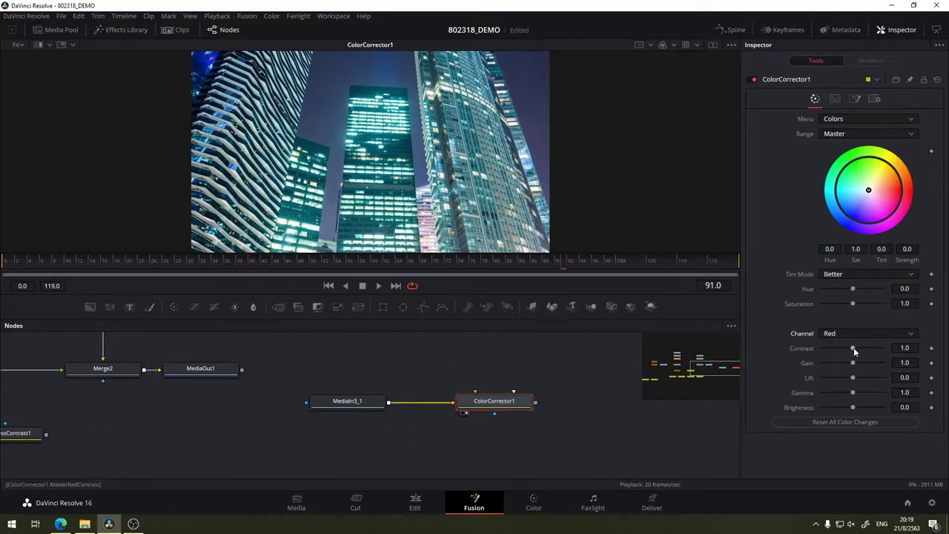
pyautogui.moveTo(854, 347); pyautogui.dragTo(870, 355)
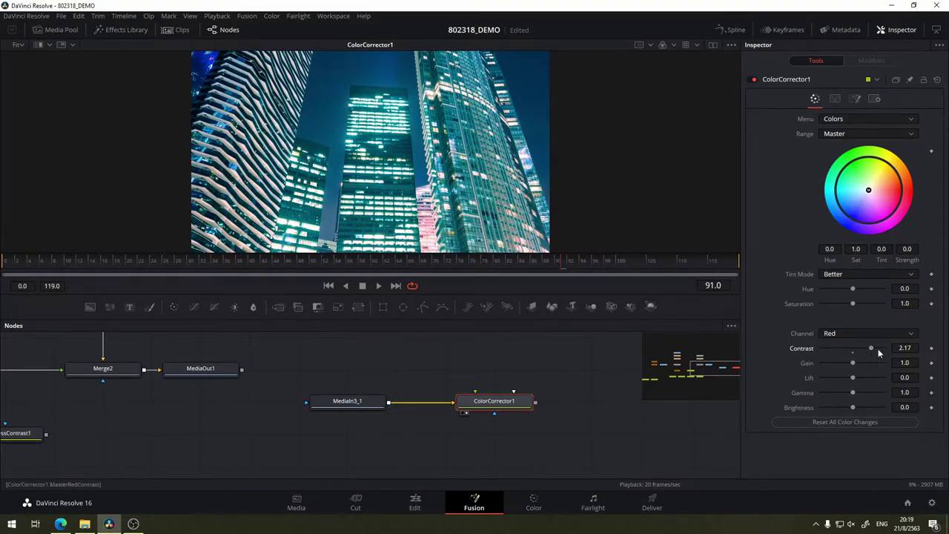
pyautogui.moveTo(877, 351); pyautogui.dragTo(766, 362)
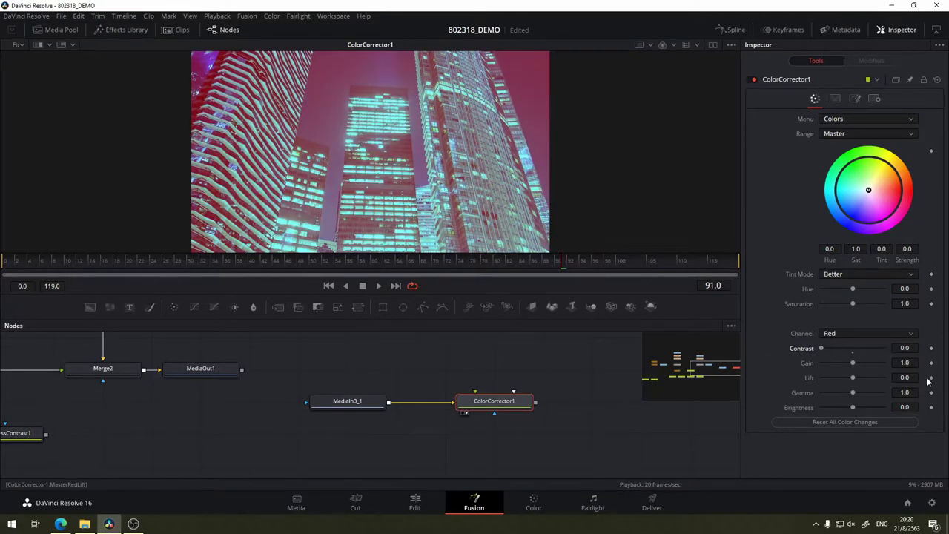
pyautogui.hotkey('ctrl', 'z')
pyautogui.doubleClick(889, 351)
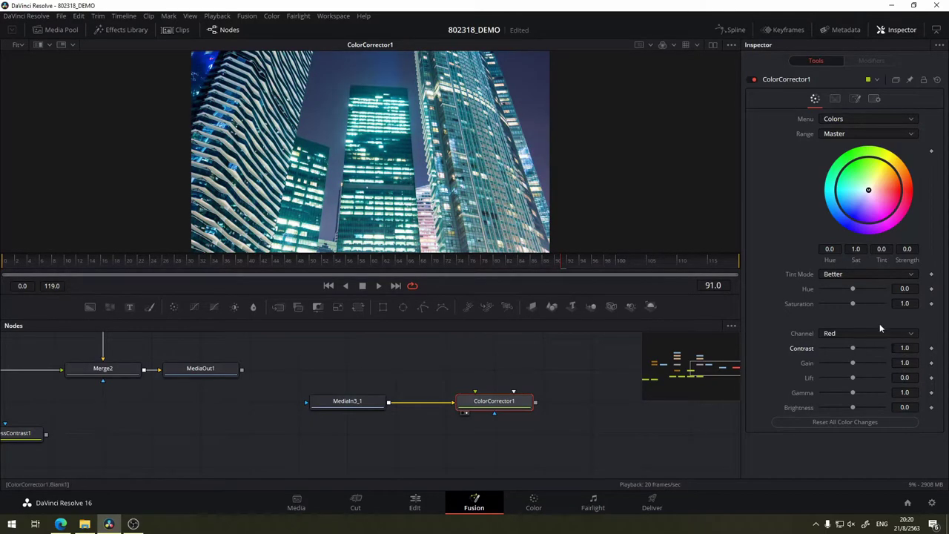
pyautogui.click(876, 334)
# With Channel set to RGB, tint the Shadows toward blue and the Highlights toward warm.
pyautogui.click(852, 347)
pyautogui.click(844, 134)
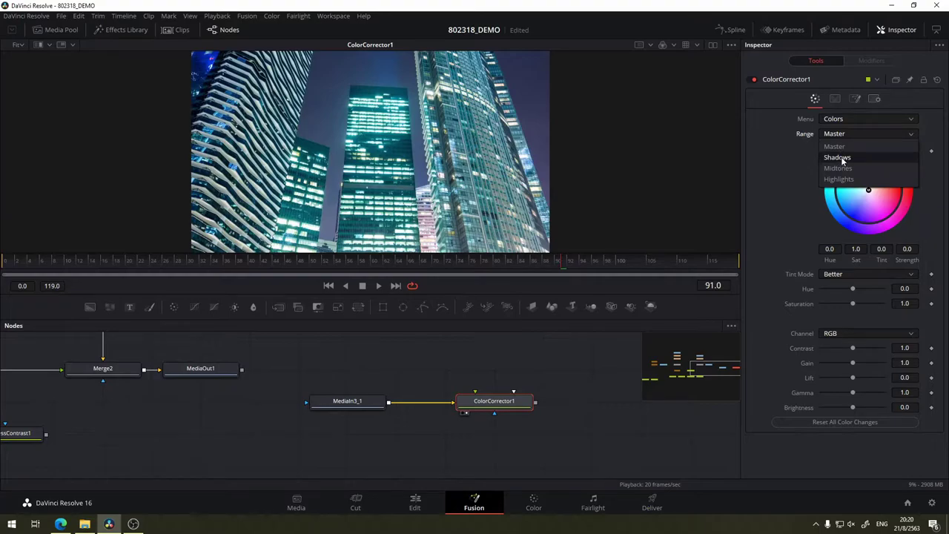
pyautogui.click(841, 158)
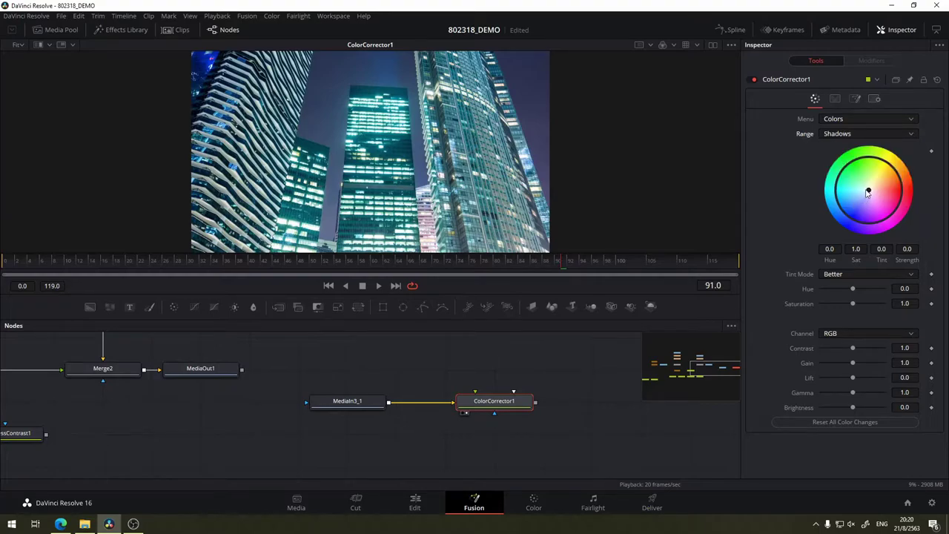
pyautogui.moveTo(869, 193); pyautogui.dragTo(851, 210)
pyautogui.click(855, 138)
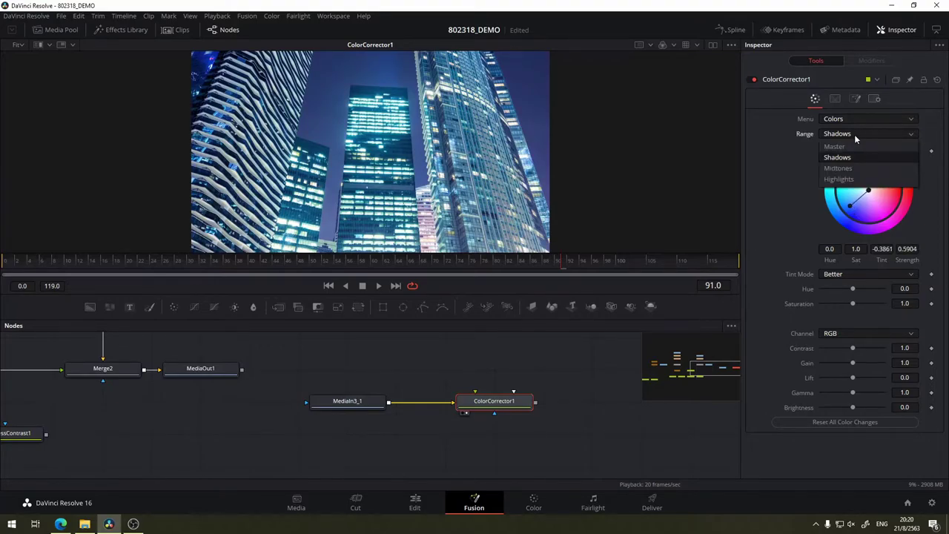
pyautogui.click(852, 184)
pyautogui.moveTo(869, 191)
pyautogui.mouseDown()
pyautogui.moveTo(895, 179)
pyautogui.moveTo(875, 175)
pyautogui.moveTo(897, 182)
pyautogui.mouseUp()
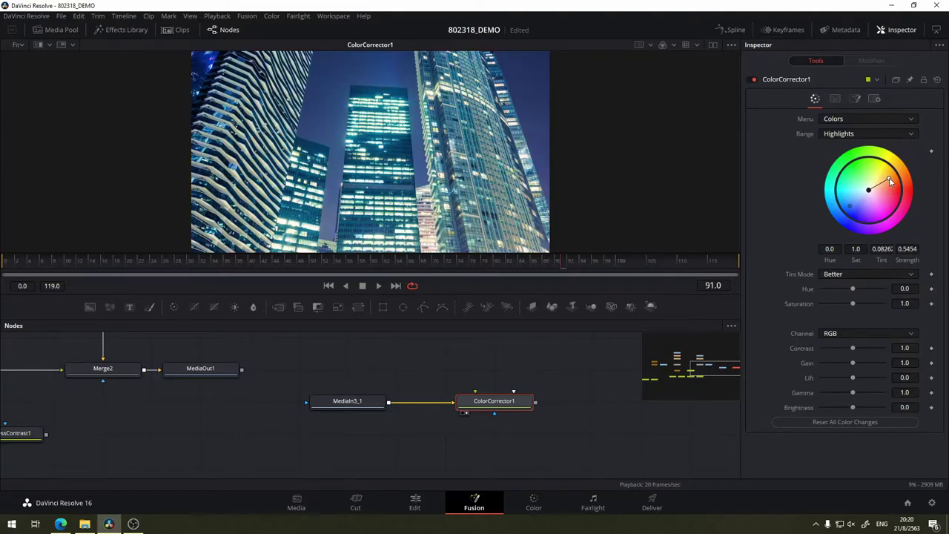
# Back in the Master range, raise Contrast to about 1.44.
pyautogui.click(858, 135)
pyautogui.click(846, 146)
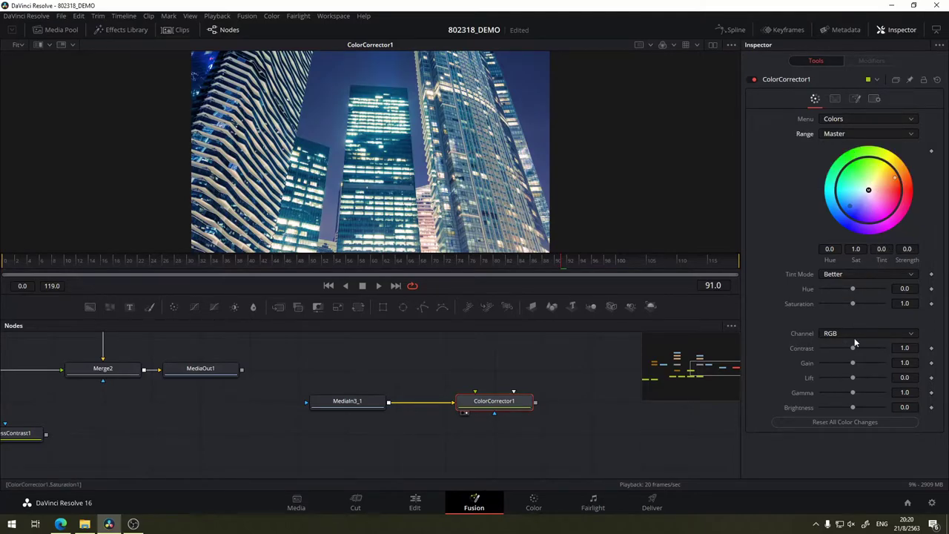
pyautogui.moveTo(853, 349)
pyautogui.mouseDown()
pyautogui.moveTo(865, 352)
pyautogui.moveTo(848, 364)
pyautogui.mouseUp()
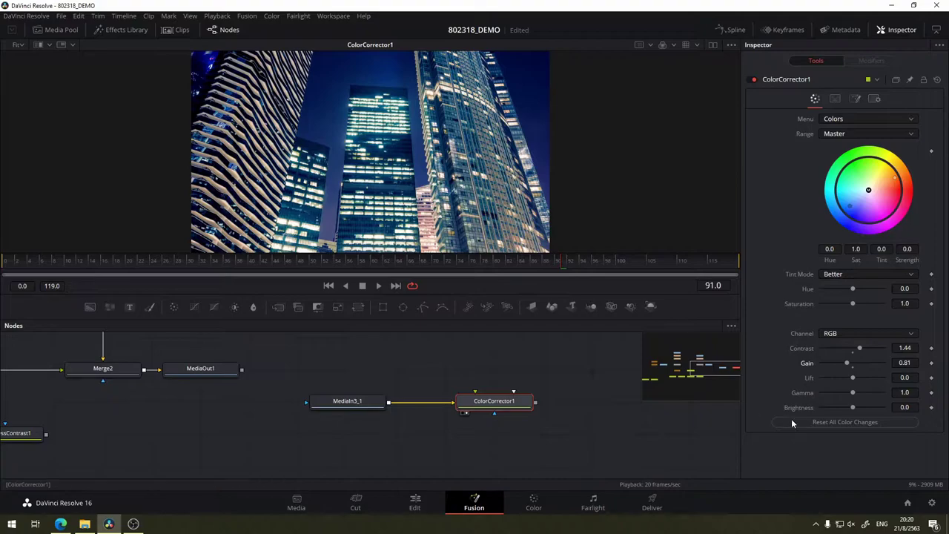
# Lower Lift to -0.08 and test Gamma before resetting it to 1.0.
pyautogui.moveTo(853, 379); pyautogui.dragTo(851, 379)
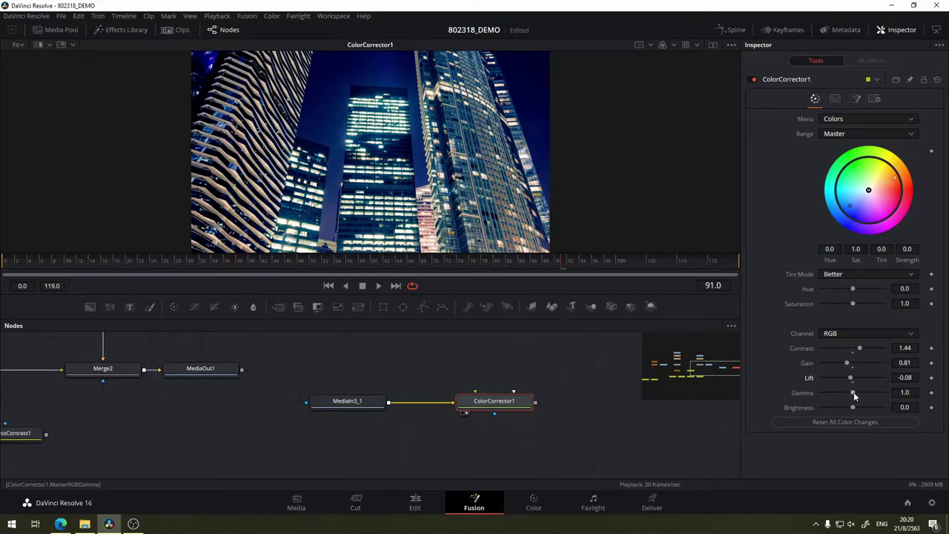
pyautogui.moveTo(854, 393); pyautogui.dragTo(853, 400)
pyautogui.doubleClick(852, 393)
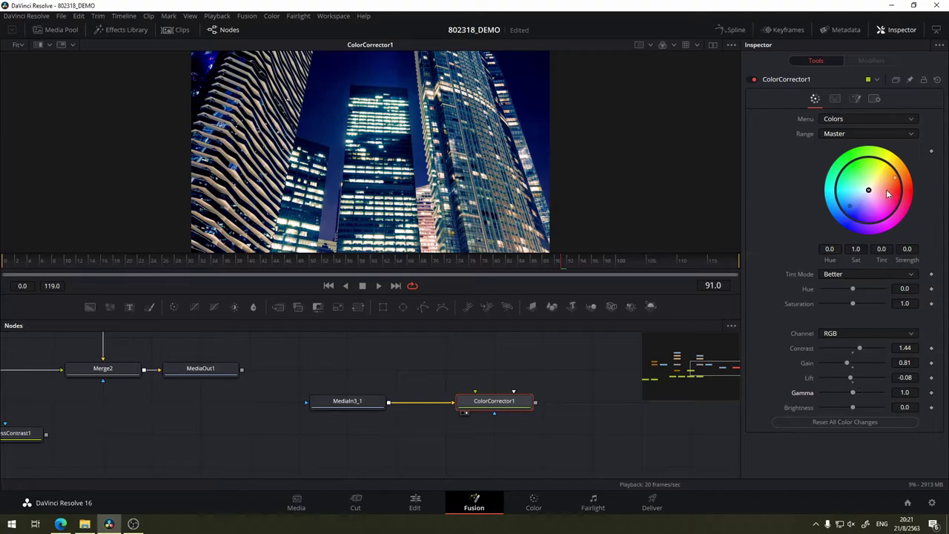
# Push the Highlights tint to full warm strength and set Shadows to Tint -0.4406, Strength 0.5687.
pyautogui.click(869, 133)
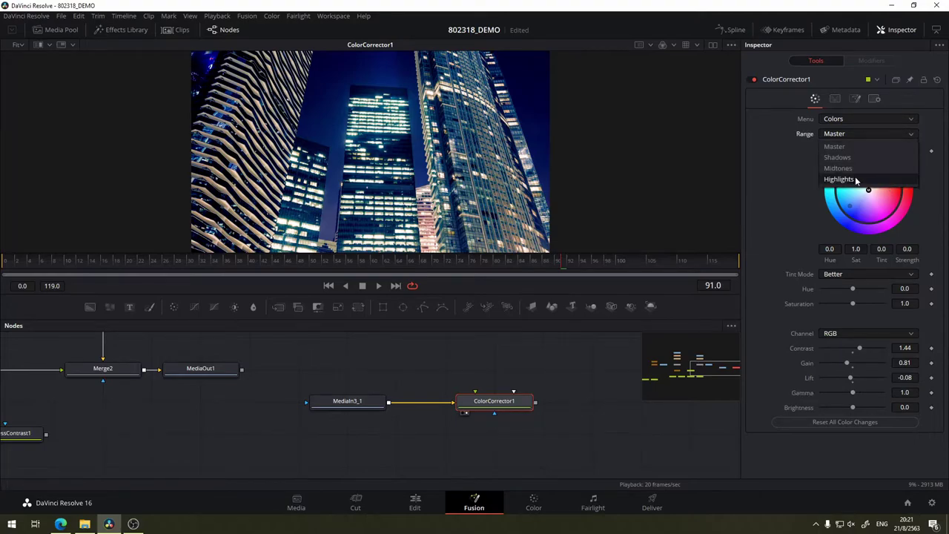
pyautogui.click(855, 177)
pyautogui.moveTo(868, 190)
pyautogui.mouseDown()
pyautogui.moveTo(891, 178)
pyautogui.moveTo(894, 189)
pyautogui.moveTo(894, 175)
pyautogui.mouseUp()
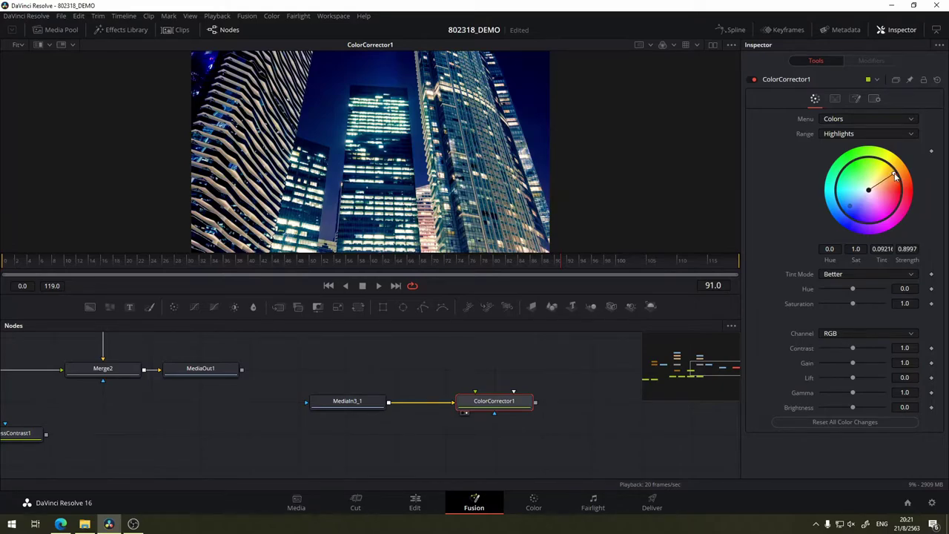
pyautogui.moveTo(894, 174); pyautogui.dragTo(898, 177)
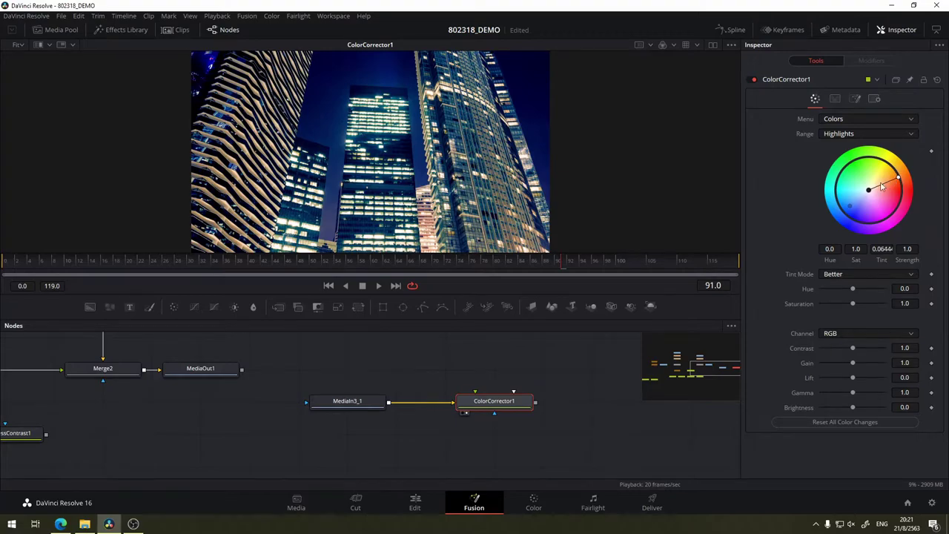
pyautogui.click(835, 133)
pyautogui.click(834, 153)
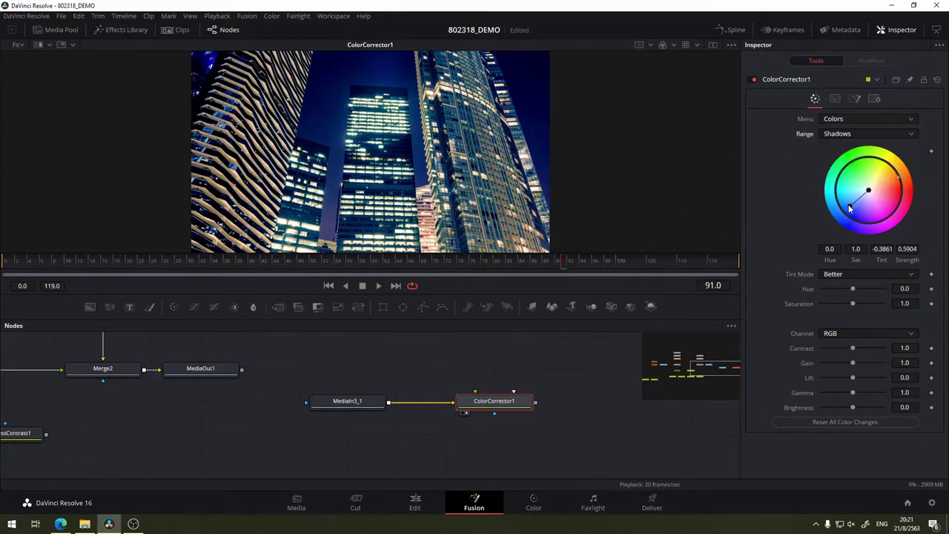
pyautogui.moveTo(850, 210)
pyautogui.mouseDown()
pyautogui.moveTo(843, 212)
pyautogui.moveTo(854, 211)
pyautogui.mouseUp()
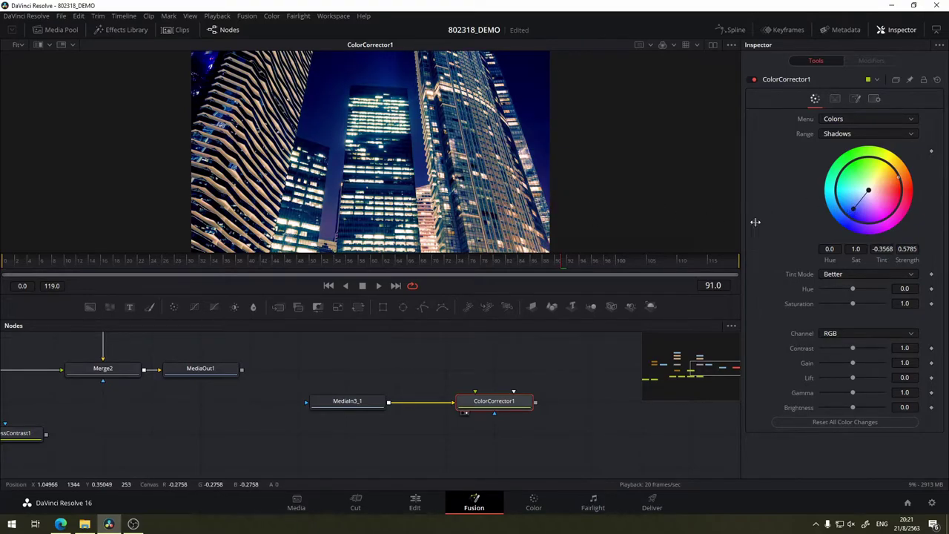
pyautogui.moveTo(852, 211); pyautogui.dragTo(846, 197)
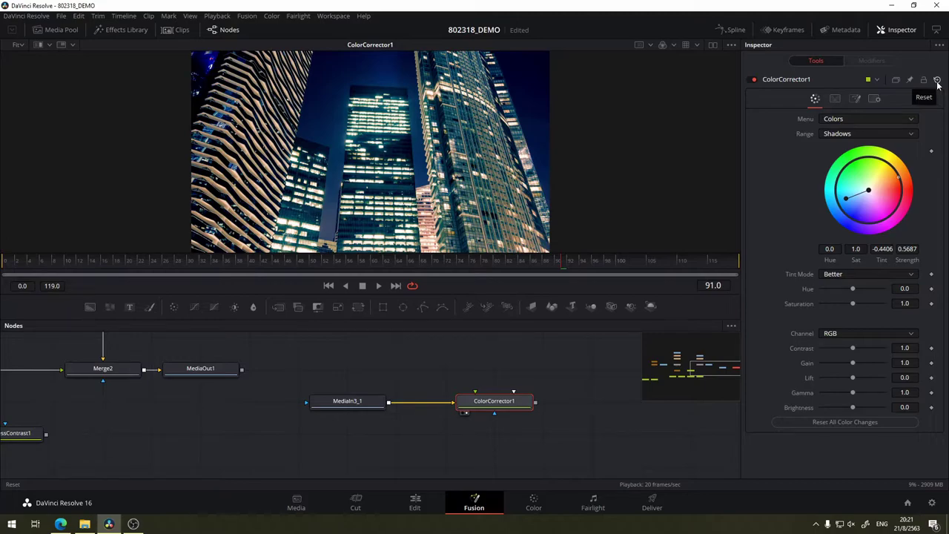
# Reset all ColorCorrector1 settings to defaults, restoring the skyline's original colours.
pyautogui.click(938, 80)
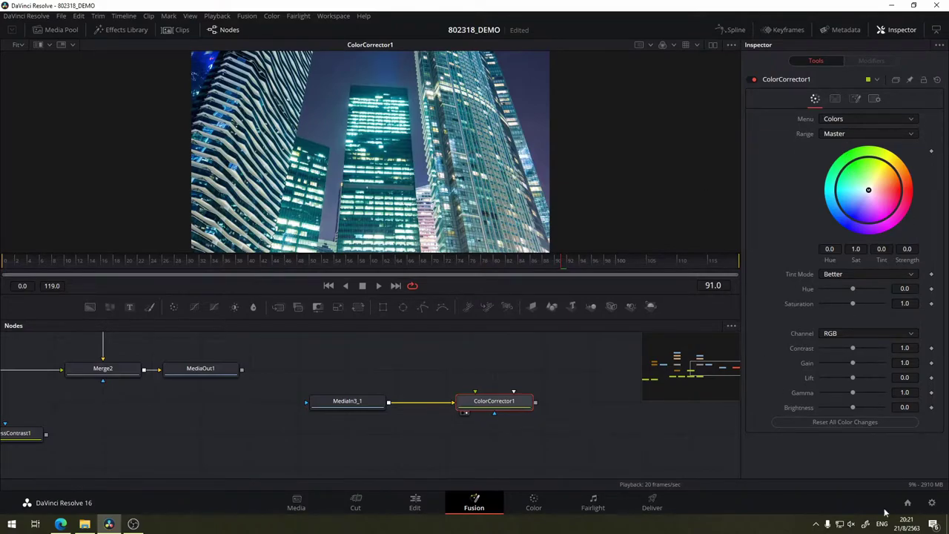
pyautogui.click(847, 119)
# Switch ColorCorrector1 to Levels and test the black point (up to 0.194) and midtone handles, returning black to 0.0.
pyautogui.click(846, 142)
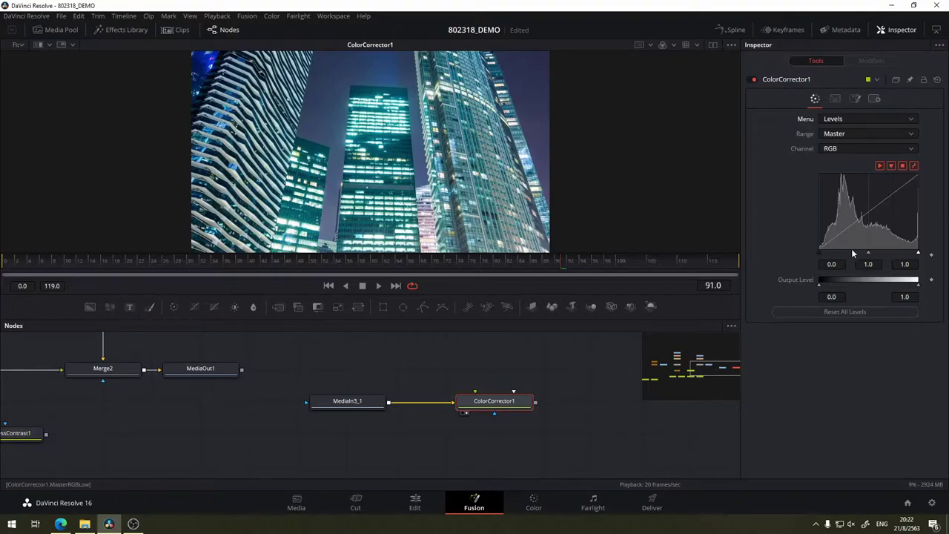
pyautogui.moveTo(816, 254)
pyautogui.mouseDown()
pyautogui.moveTo(836, 256)
pyautogui.moveTo(813, 253)
pyautogui.mouseUp()
pyautogui.moveTo(821, 253); pyautogui.dragTo(840, 255)
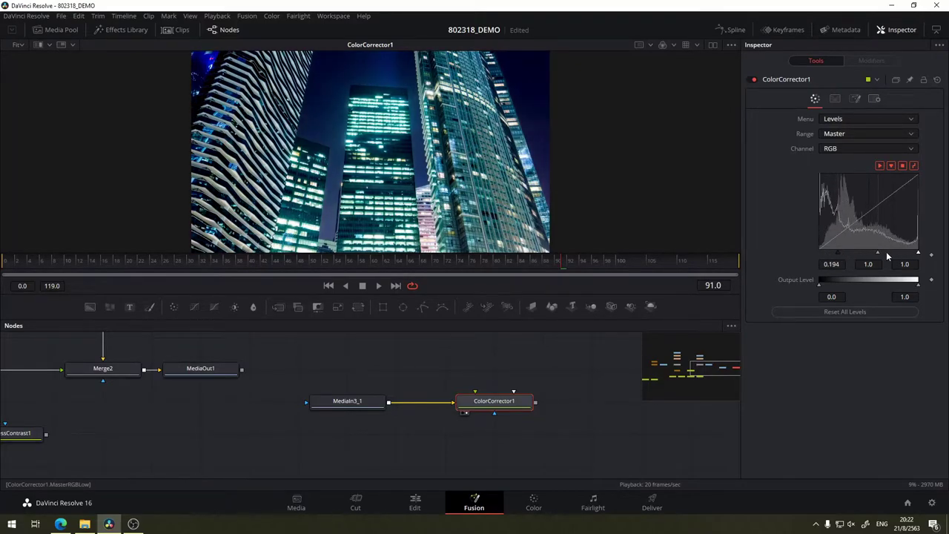
pyautogui.moveTo(879, 255); pyautogui.dragTo(881, 256)
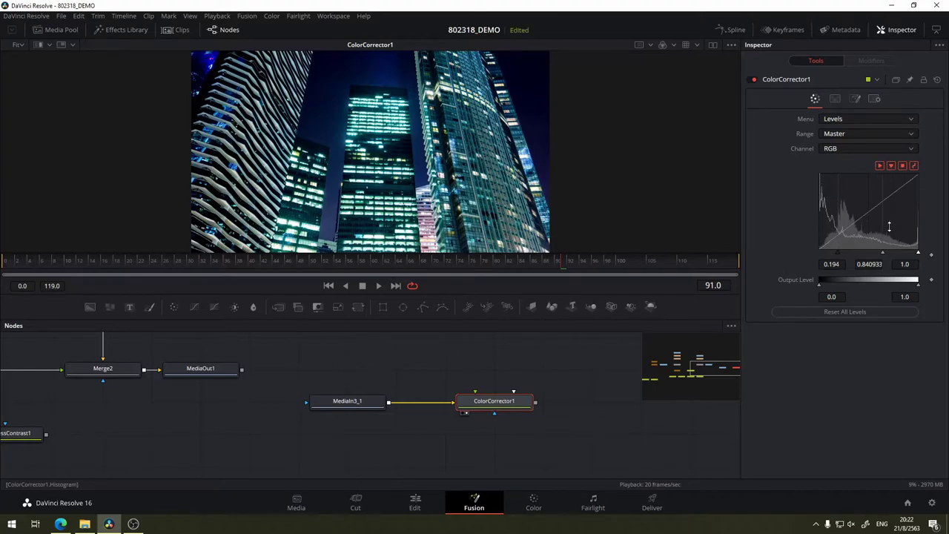
pyautogui.moveTo(838, 257); pyautogui.dragTo(793, 256)
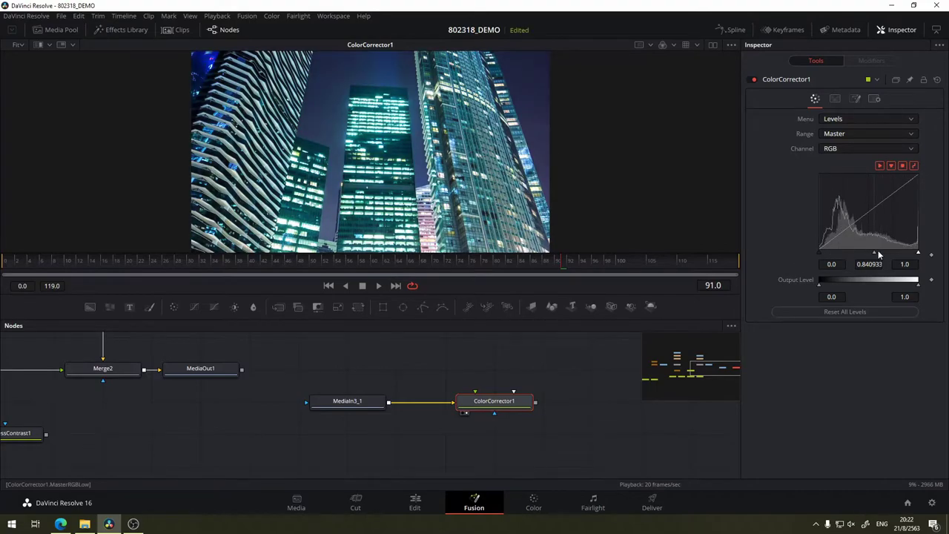
pyautogui.moveTo(875, 256); pyautogui.dragTo(876, 257)
# Enter midtone levels 0.5 then 1, and test the output low and high levels before restoring them.
pyautogui.click(870, 264)
pyautogui.write('0.5')
pyautogui.press('Tab')
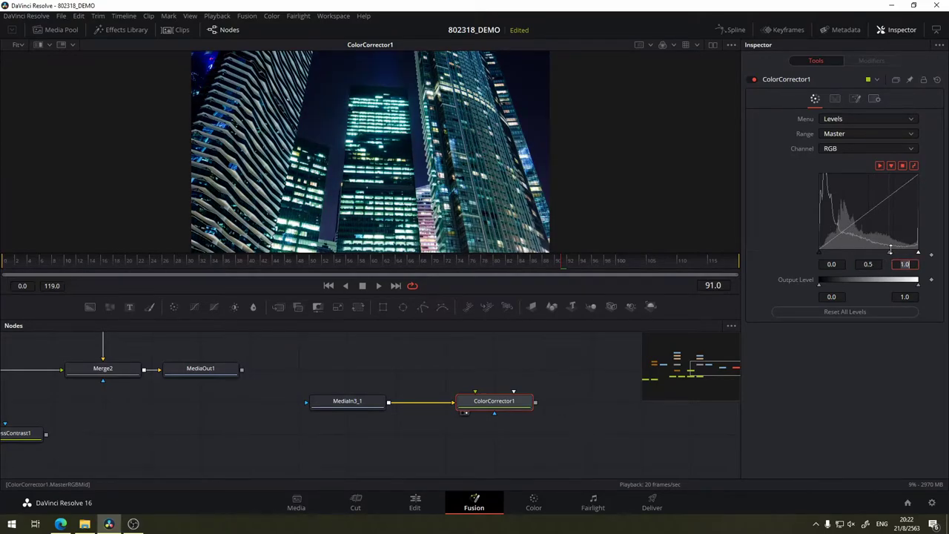
pyautogui.moveTo(891, 249); pyautogui.dragTo(864, 255)
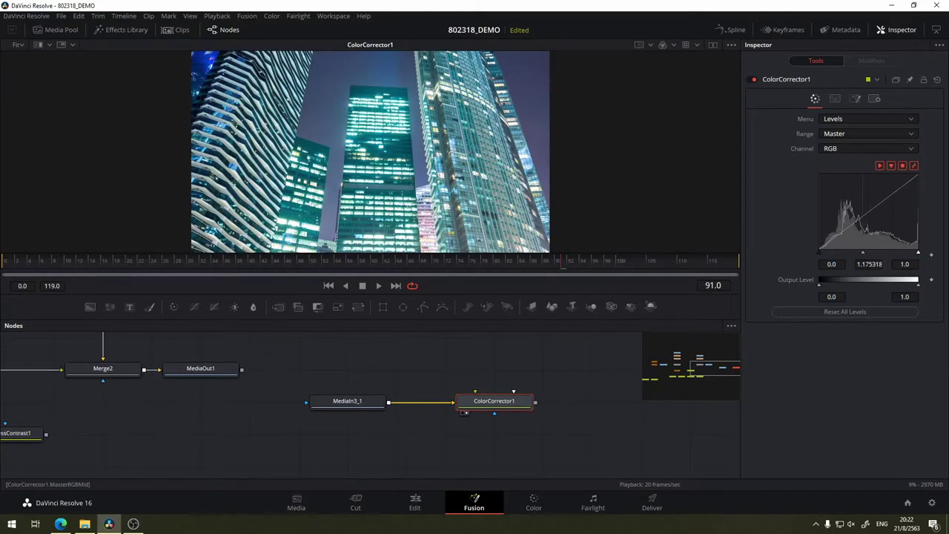
pyautogui.click(868, 264)
pyautogui.write('1')
pyautogui.press('Tab')
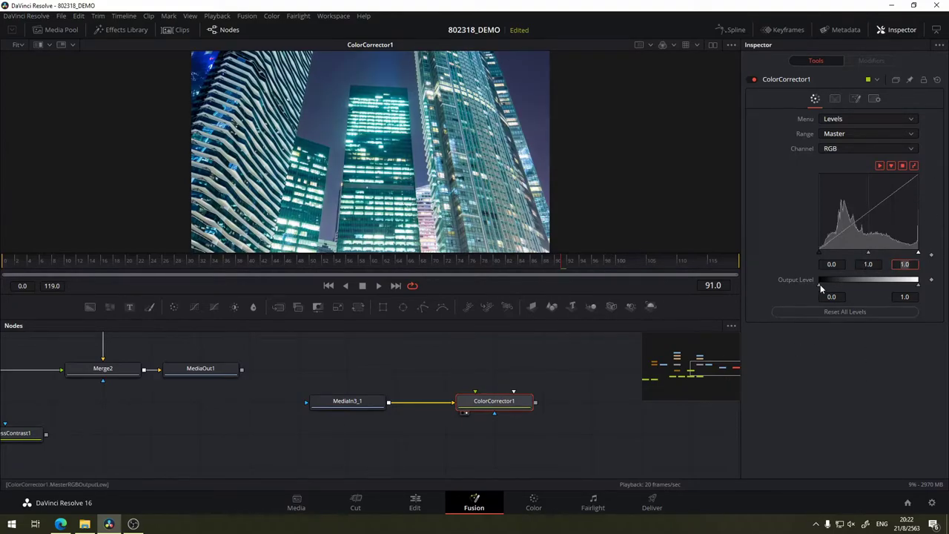
pyautogui.moveTo(821, 284); pyautogui.dragTo(813, 283)
pyautogui.moveTo(920, 290); pyautogui.dragTo(920, 287)
# Switch ColorCorrector1's menu to Histogram and widen the node graph view.
pyautogui.click(868, 118)
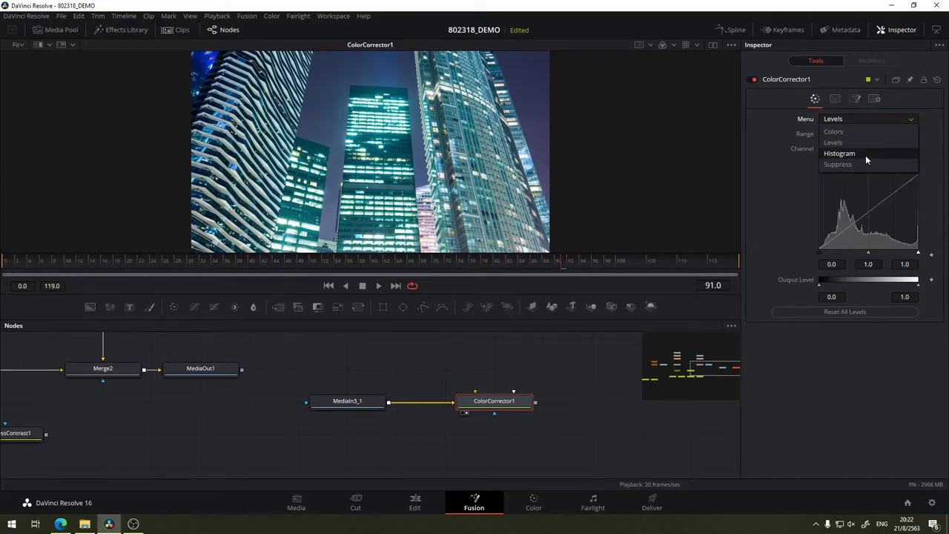
pyautogui.click(866, 154)
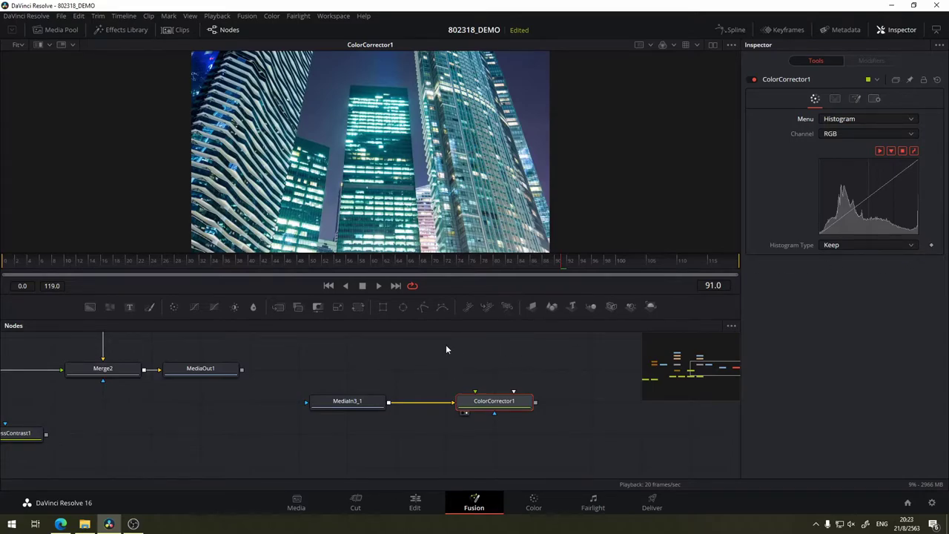
pyautogui.moveTo(344, 380)
pyautogui.mouseDown()
pyautogui.moveTo(459, 446)
pyautogui.moveTo(455, 354)
pyautogui.mouseUp()
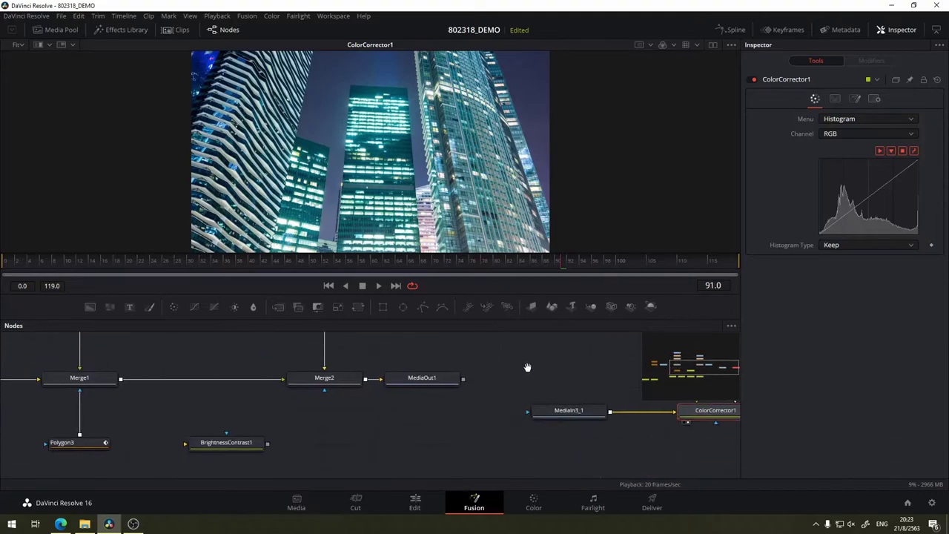
# Add the tea-pouring clip video.mp4 from the W3 bin to the node graph and view it.
pyautogui.click(57, 30)
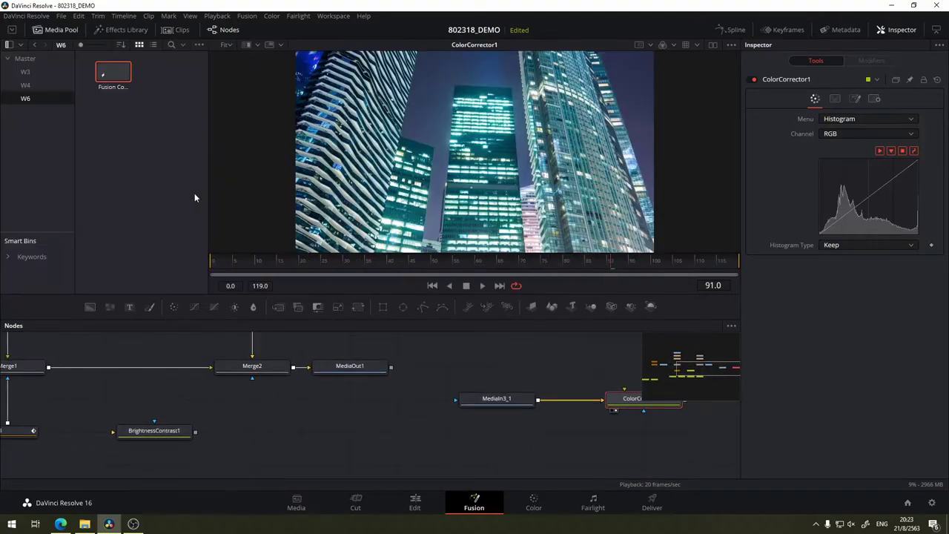
pyautogui.click(27, 86)
pyautogui.click(25, 72)
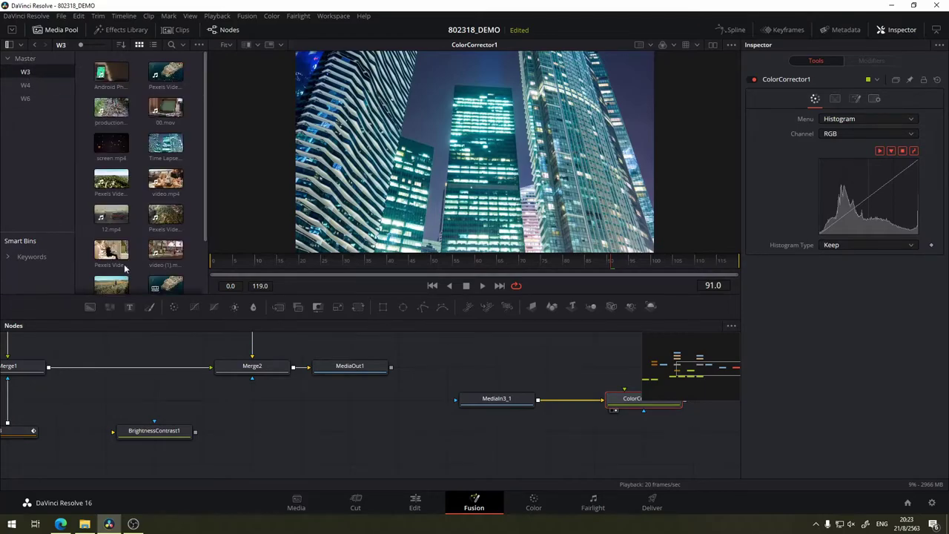
pyautogui.moveTo(165, 178); pyautogui.dragTo(580, 360)
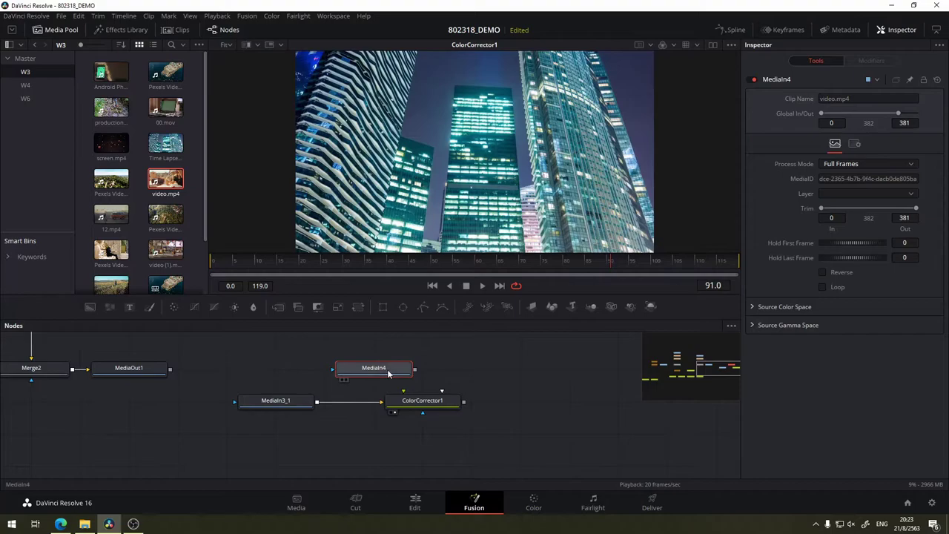
pyautogui.press('1')
# View the skyline clip MediaIn3_1 again and select ColorCorrector1.
pyautogui.click(56, 30)
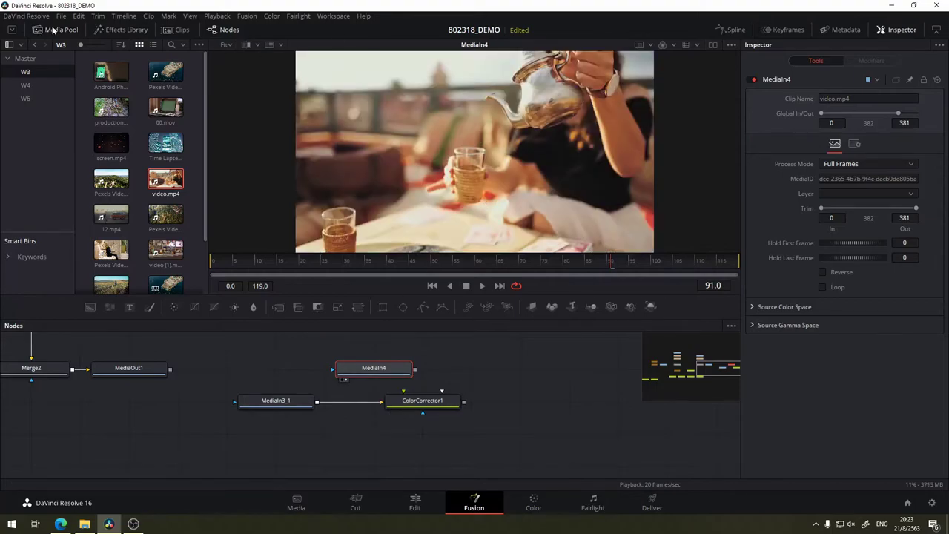
pyautogui.moveTo(293, 401); pyautogui.dragTo(498, 156)
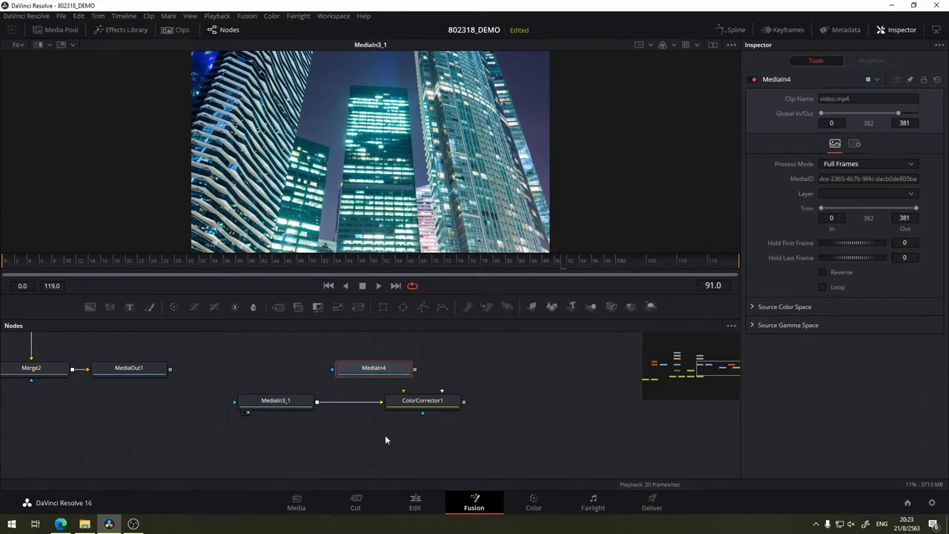
pyautogui.click(445, 403)
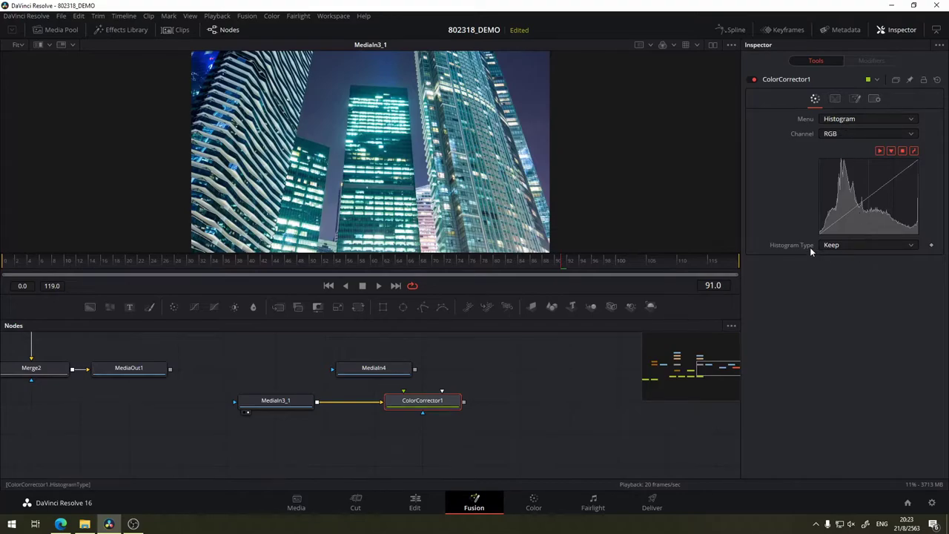
# Set Histogram Type to Match, wire MediaIn4 into the Match Reference input, and view the reddish result.
pyautogui.click(873, 249)
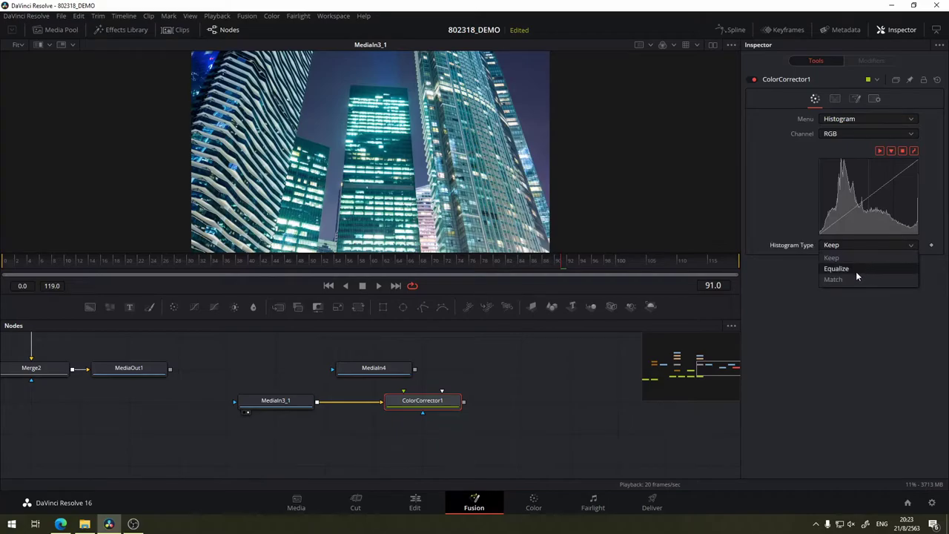
pyautogui.click(852, 278)
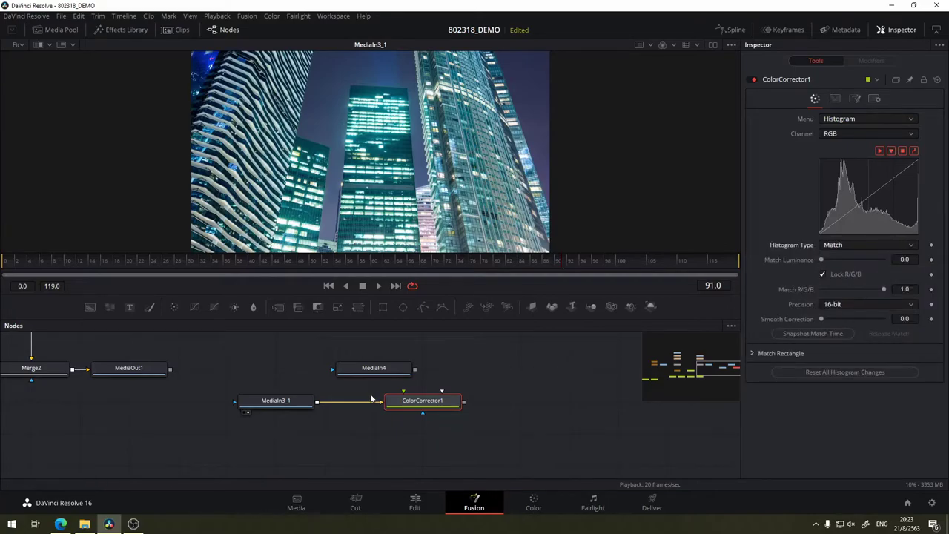
pyautogui.moveTo(379, 374); pyautogui.dragTo(428, 348)
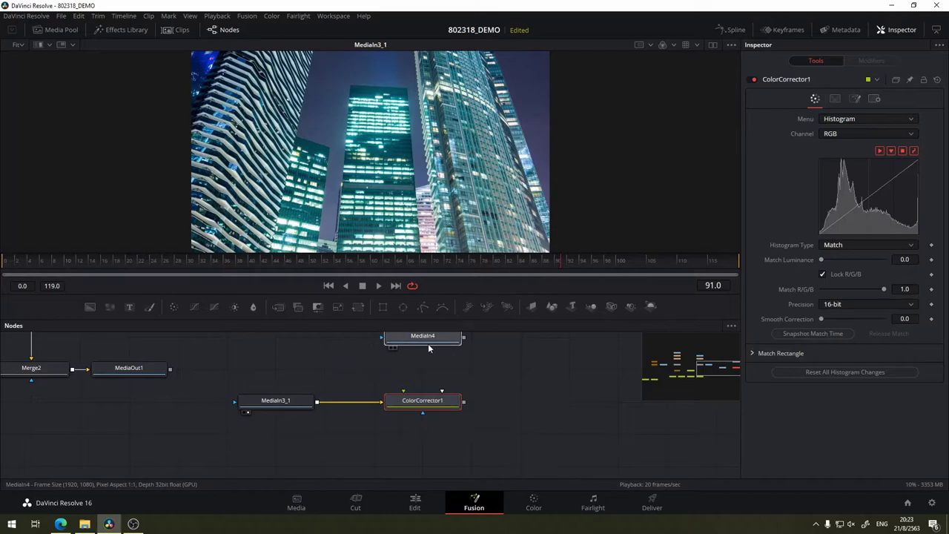
pyautogui.click(428, 352)
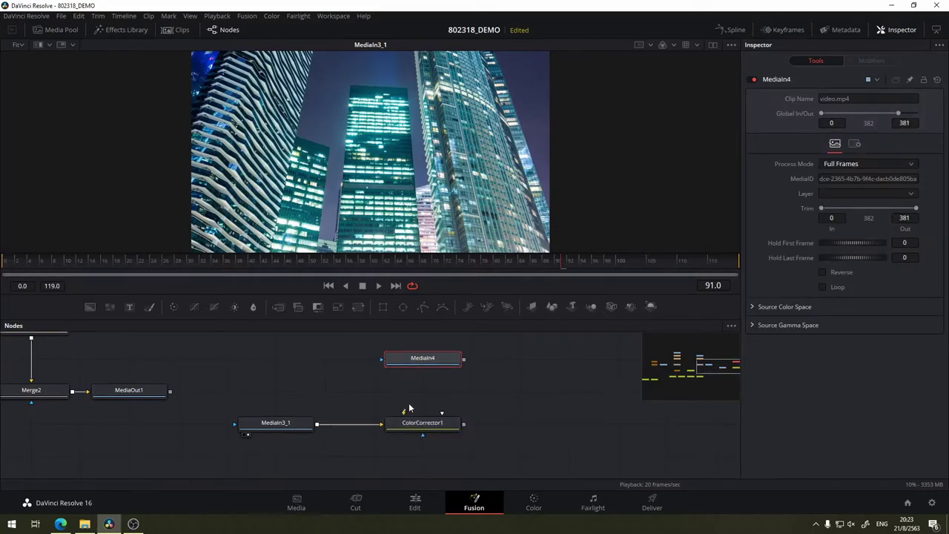
pyautogui.moveTo(403, 411); pyautogui.dragTo(439, 367)
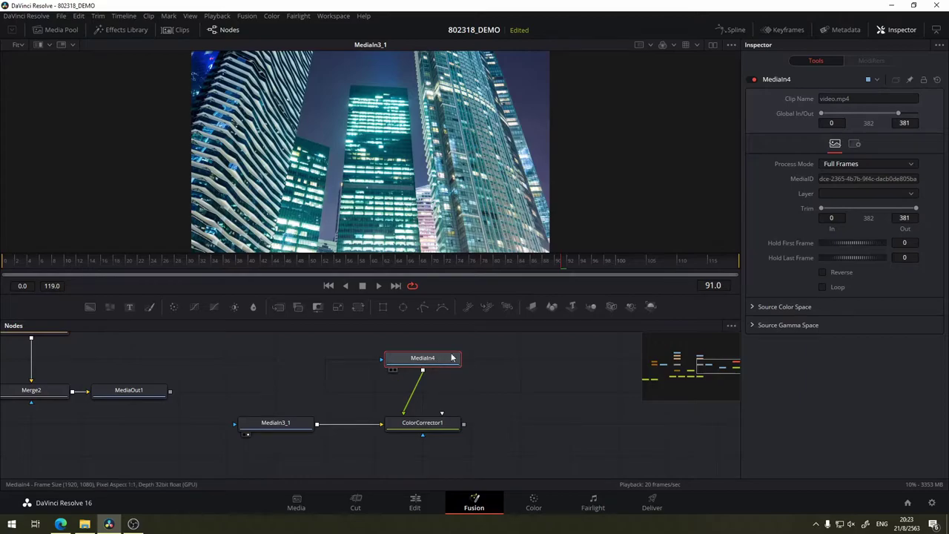
pyautogui.moveTo(446, 425); pyautogui.dragTo(451, 196)
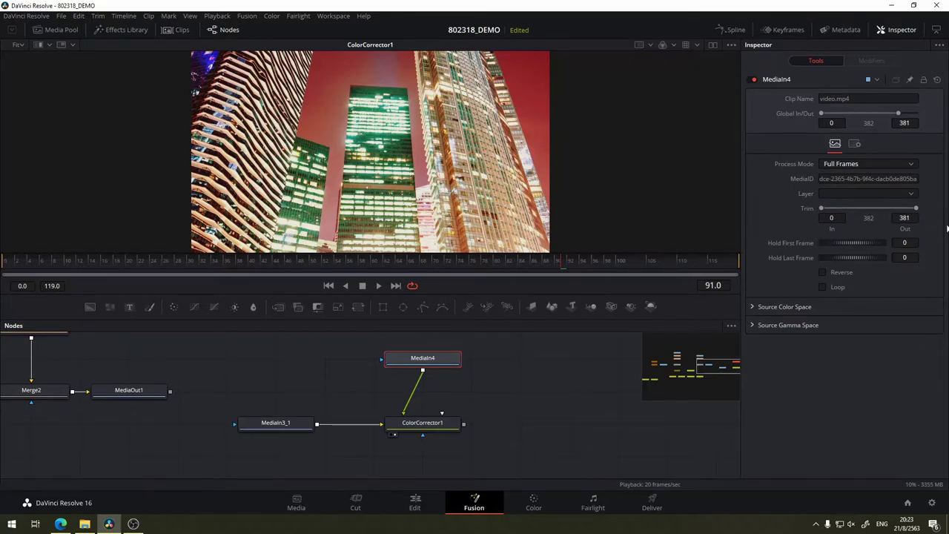
# Test Match Luminance and Match R/G/B, set Smooth Correction to 0.016, and keep 16-bit precision after trying 8-bit.
pyautogui.click(429, 424)
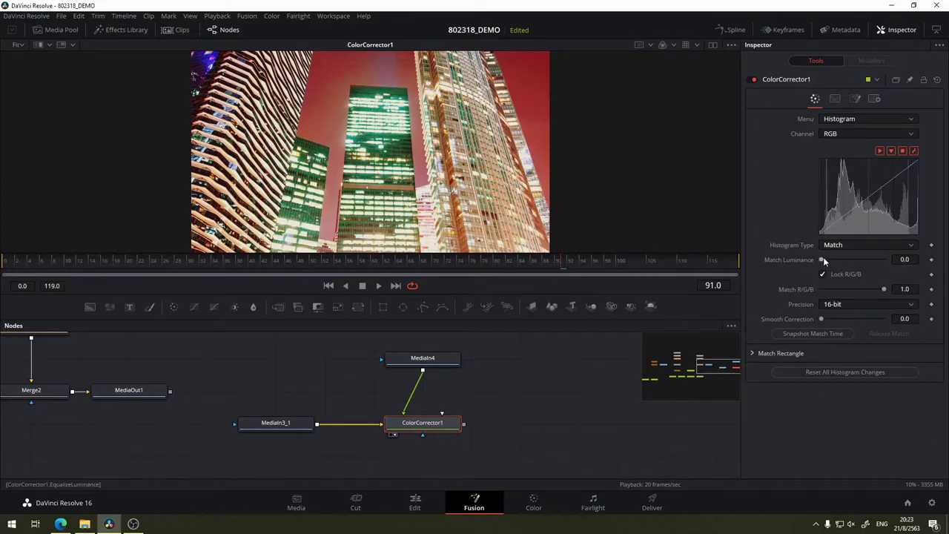
pyautogui.moveTo(824, 259); pyautogui.dragTo(782, 261)
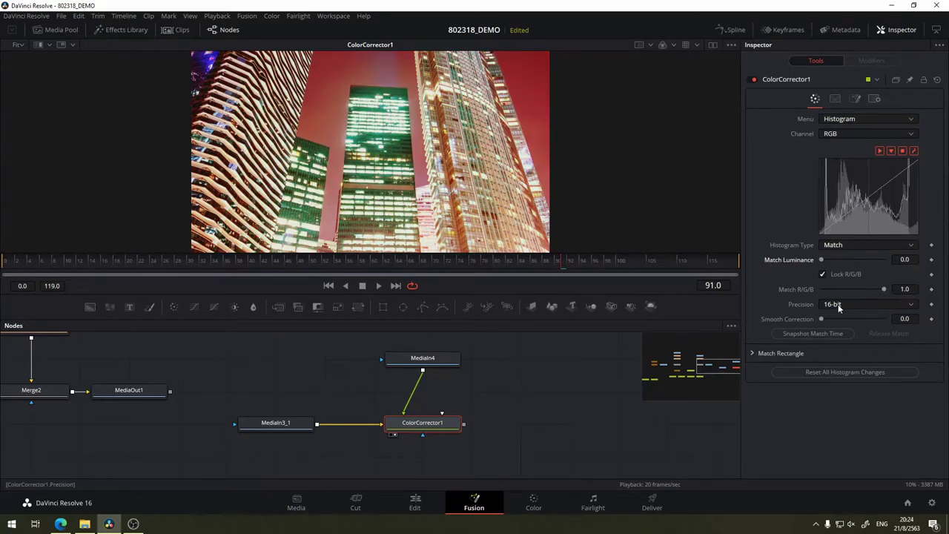
pyautogui.moveTo(884, 289)
pyautogui.mouseDown()
pyautogui.moveTo(836, 291)
pyautogui.moveTo(920, 288)
pyautogui.mouseUp()
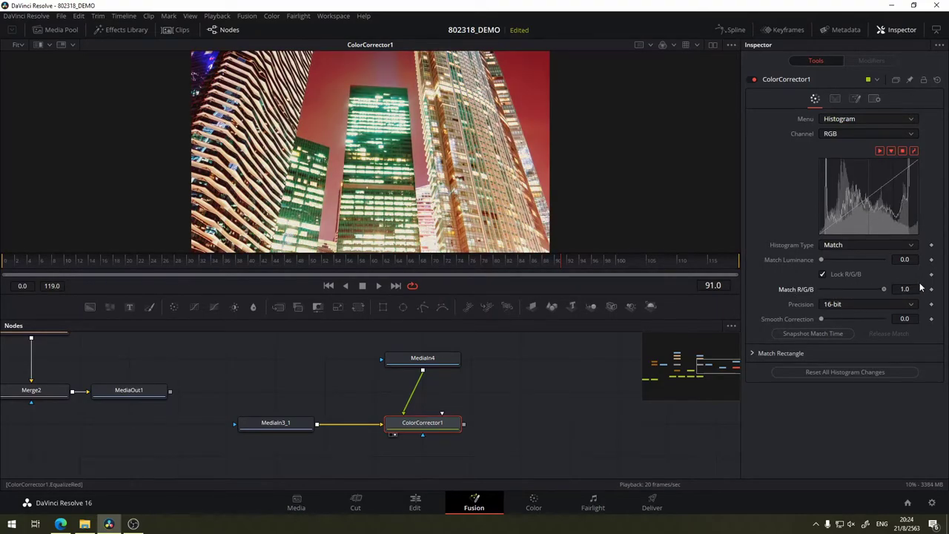
pyautogui.moveTo(822, 320); pyautogui.dragTo(820, 317)
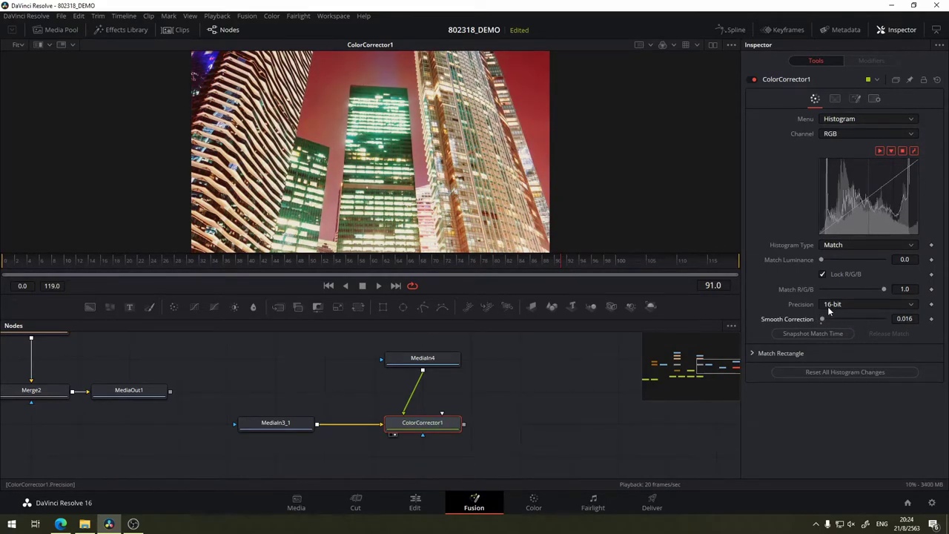
pyautogui.click(828, 305)
pyautogui.click(832, 317)
pyautogui.click(835, 307)
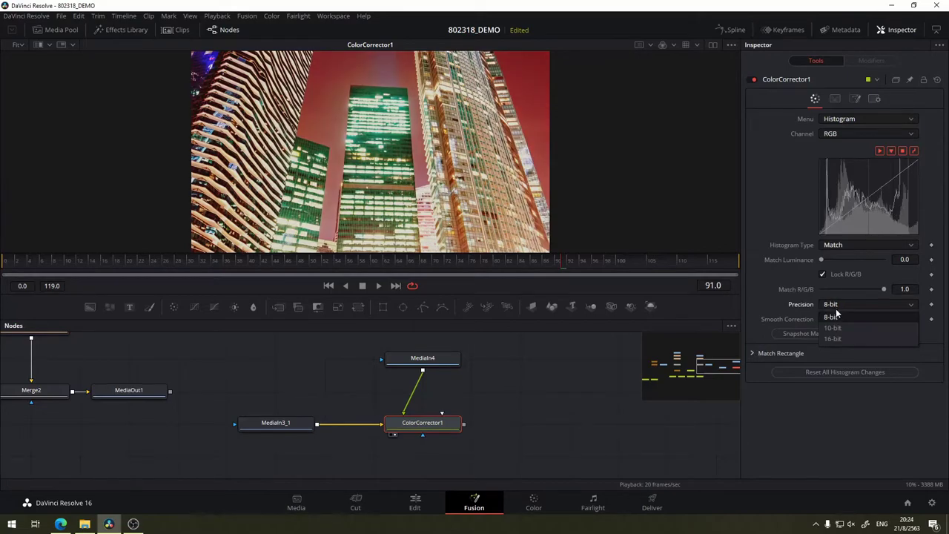
pyautogui.click(834, 339)
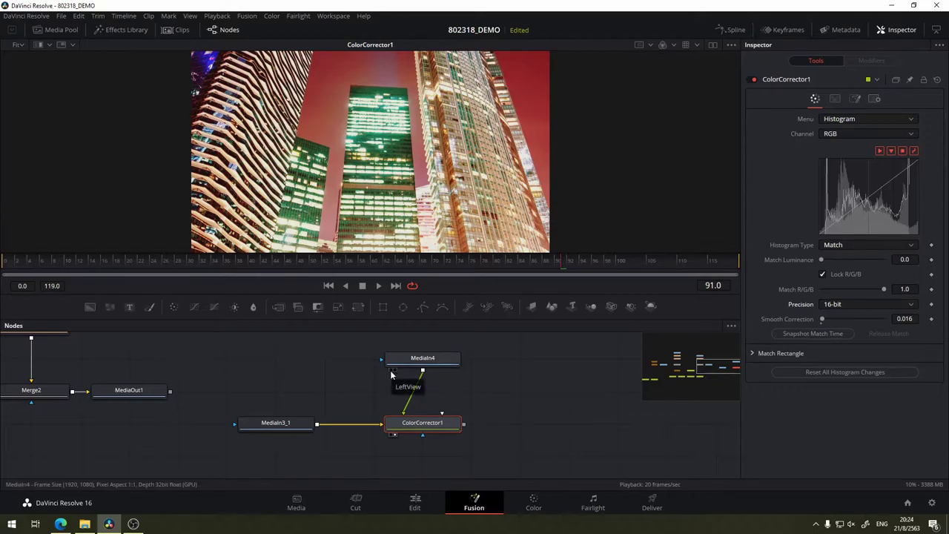
# Relink MediaIn4's output into ColorCorrector1 and bring up the histogram type choices.
pyautogui.moveTo(388, 369)
pyautogui.moveTo(423, 370); pyautogui.dragTo(445, 423)
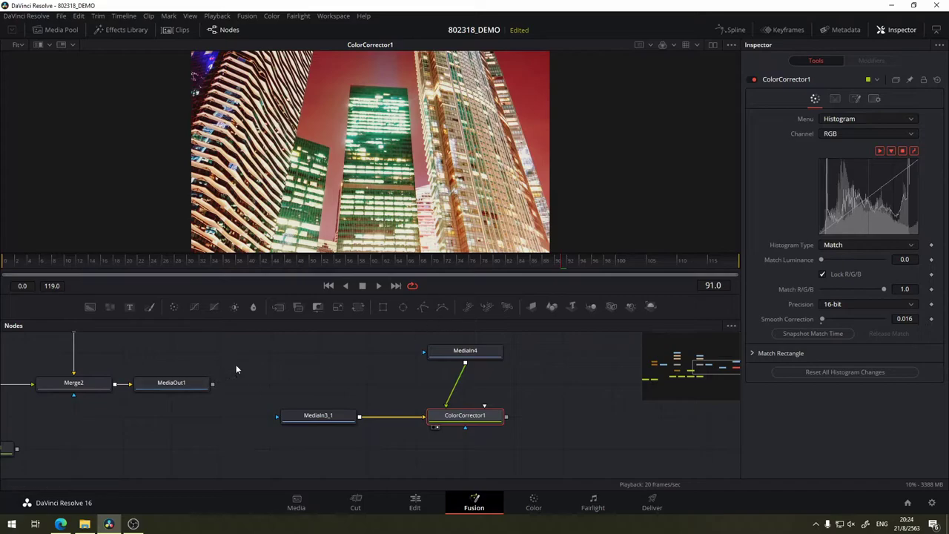
pyautogui.moveTo(254, 371)
pyautogui.mouseDown()
pyautogui.moveTo(462, 420)
pyautogui.moveTo(326, 374)
pyautogui.mouseUp()
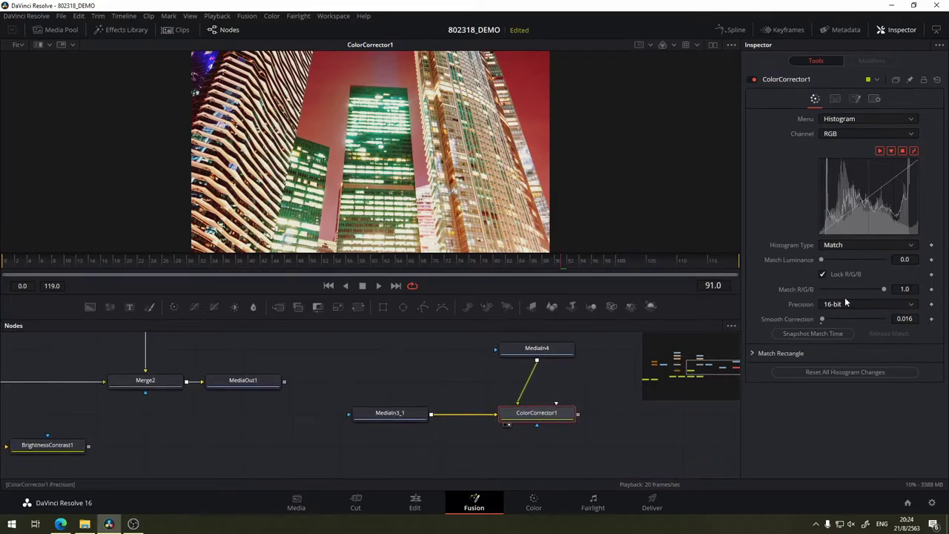
pyautogui.click(859, 247)
# Set Histogram Type to Keep and switch ColorCorrector1 to Suppress controls.
pyautogui.click(838, 258)
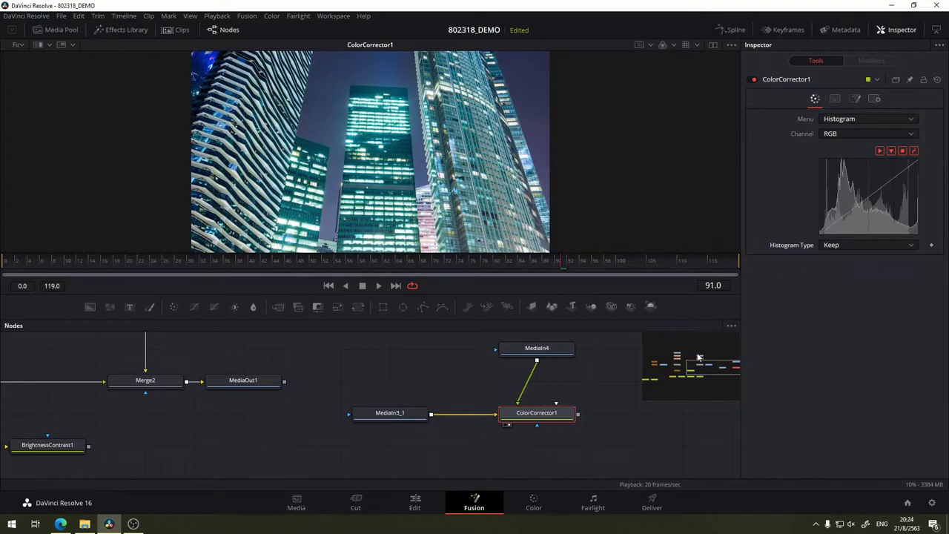
pyautogui.click(857, 119)
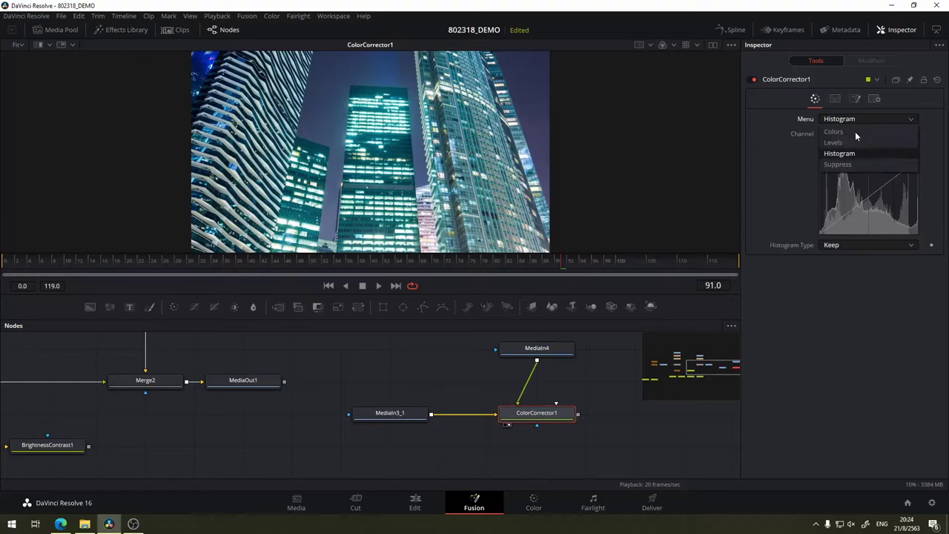
pyautogui.click(852, 165)
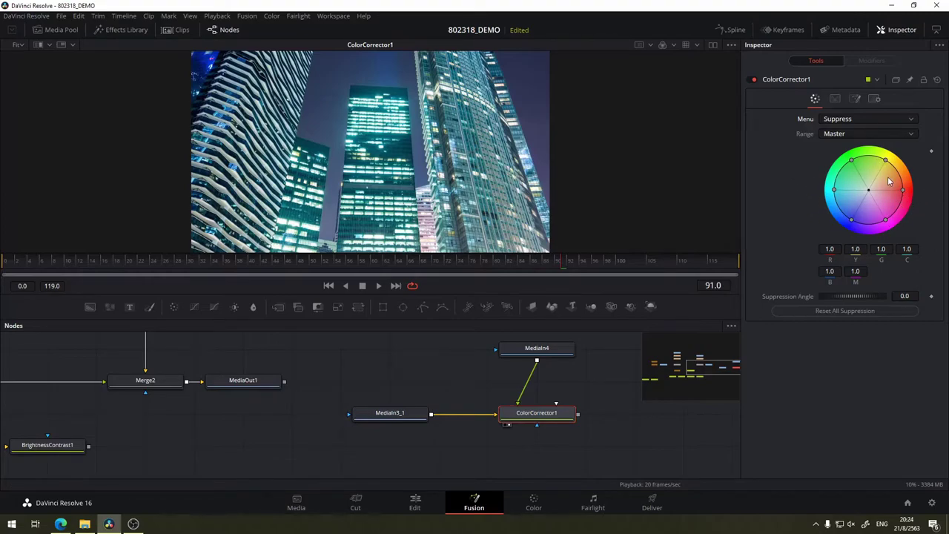
# Suppress red and magenta to 0.0 and green to 0.19, zooming in to inspect the buildings.
pyautogui.moveTo(904, 193); pyautogui.dragTo(868, 191)
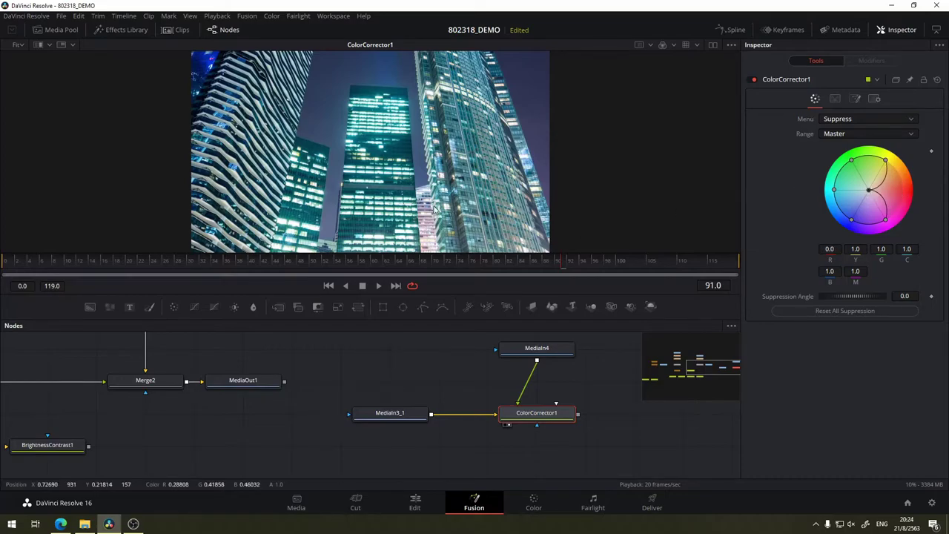
pyautogui.scroll(2, 439, 232)
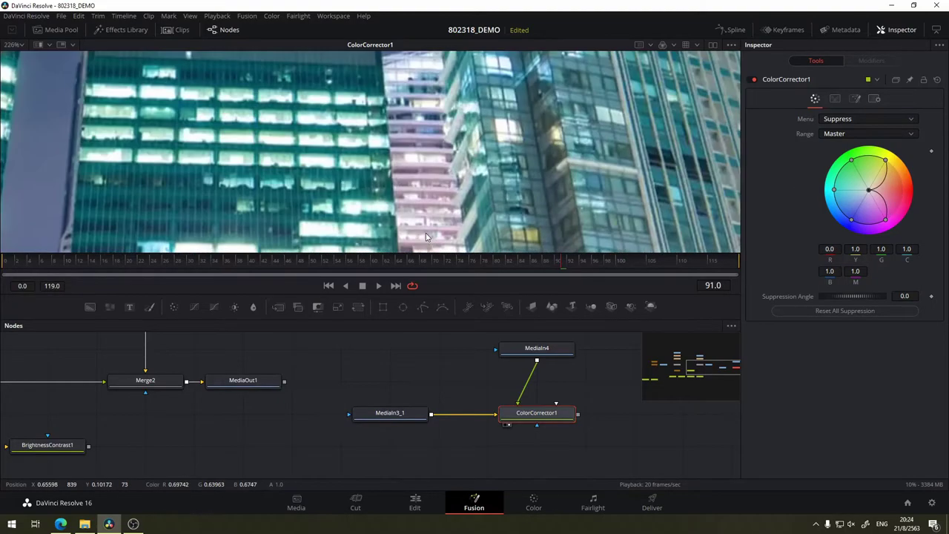
pyautogui.moveTo(443, 213); pyautogui.dragTo(423, 185)
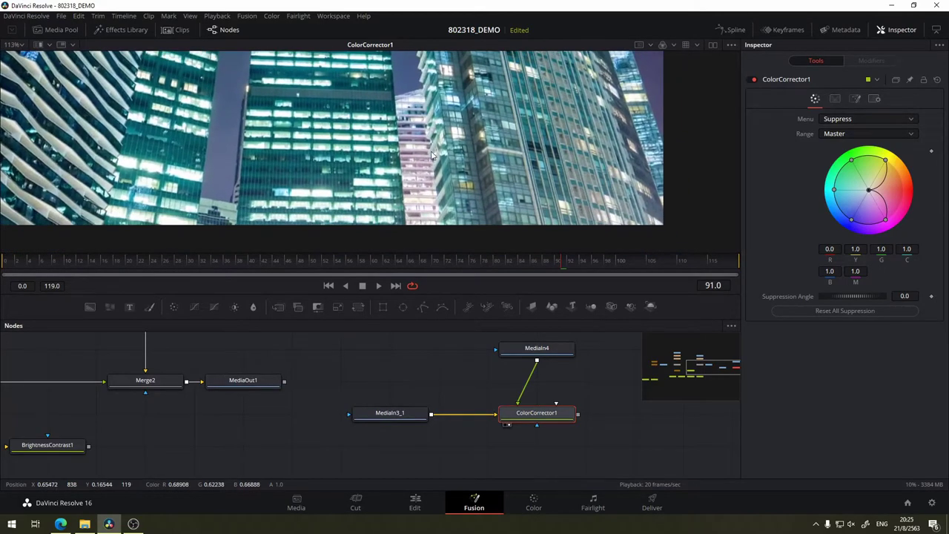
pyautogui.moveTo(871, 194)
pyautogui.mouseDown()
pyautogui.moveTo(943, 195)
pyautogui.moveTo(773, 189)
pyautogui.mouseUp()
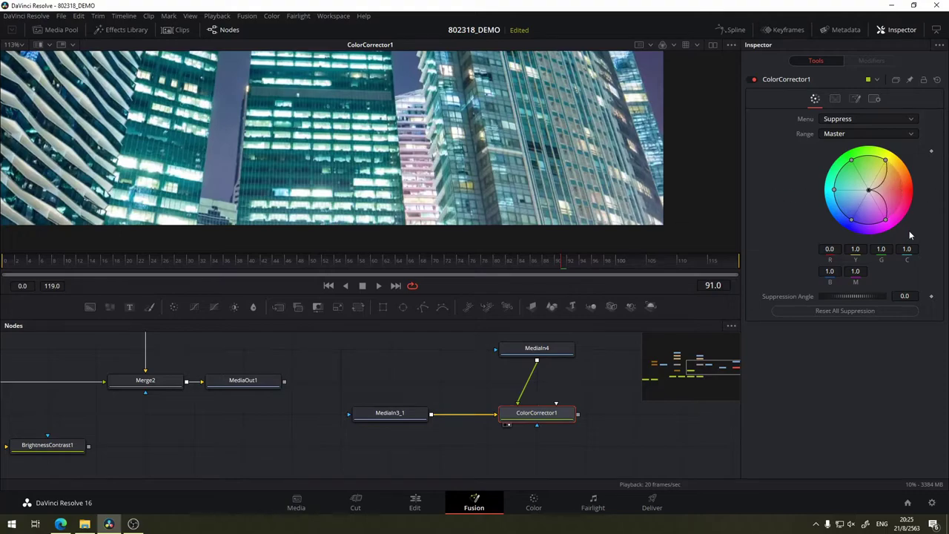
pyautogui.moveTo(887, 221); pyautogui.dragTo(871, 190)
pyautogui.scroll(-2, 439, 164)
pyautogui.scroll(3, 434, 169)
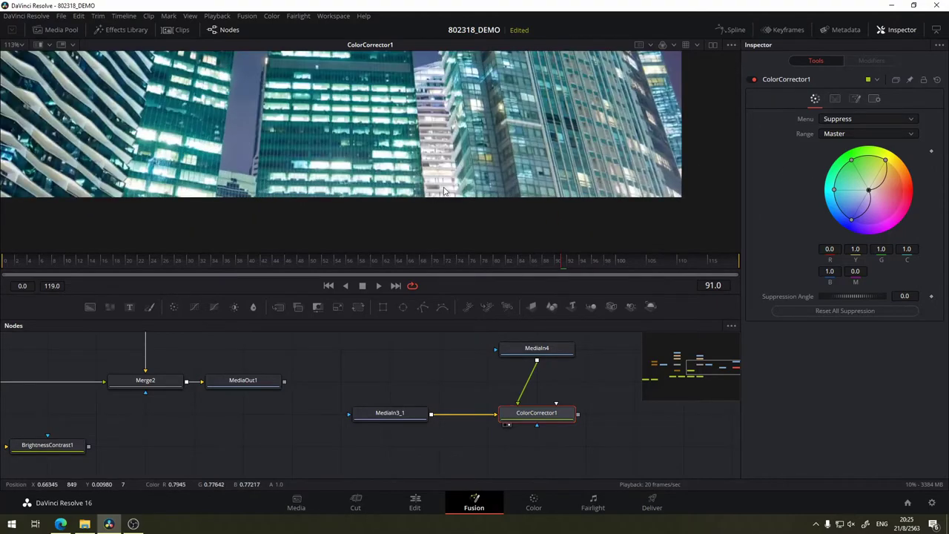
pyautogui.scroll(-2, 460, 123)
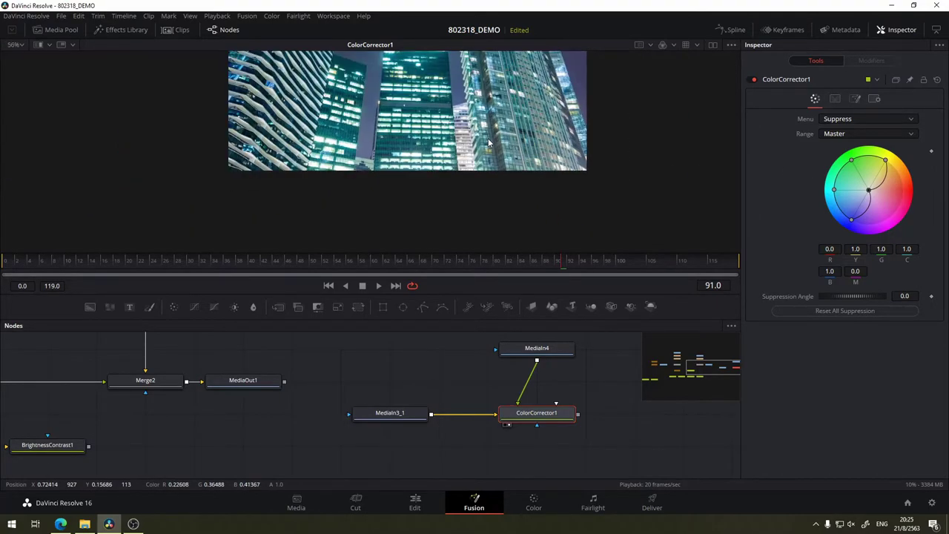
pyautogui.scroll(1, 499, 112)
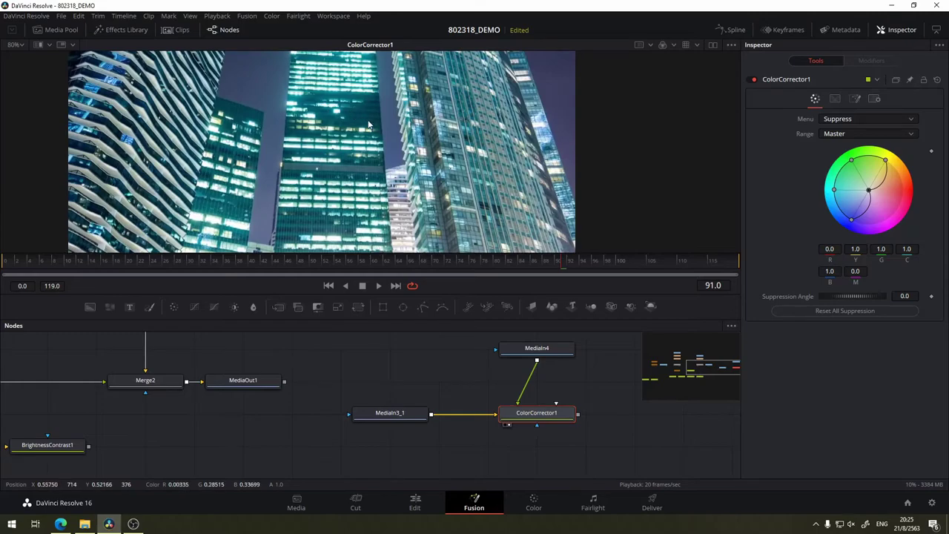
pyautogui.scroll(-3, 499, 119)
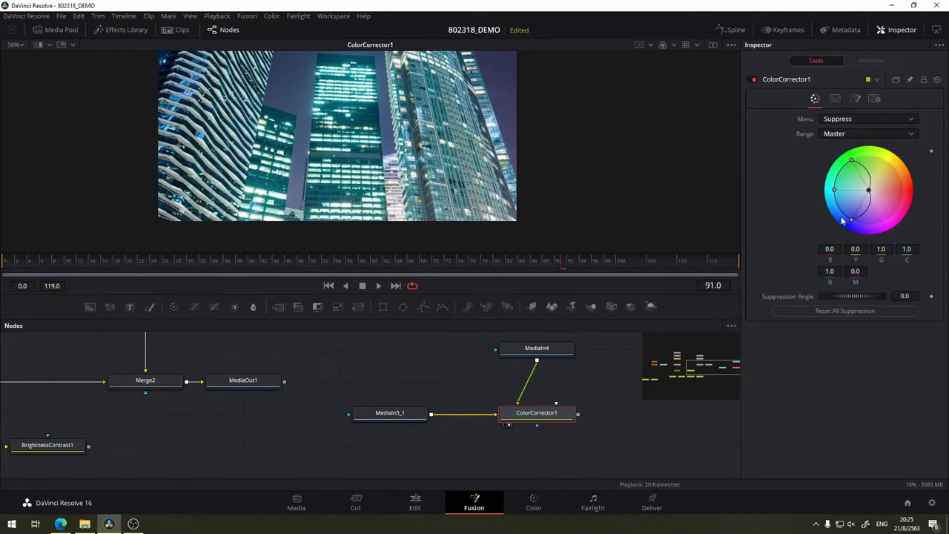
pyautogui.moveTo(852, 161); pyautogui.dragTo(853, 189)
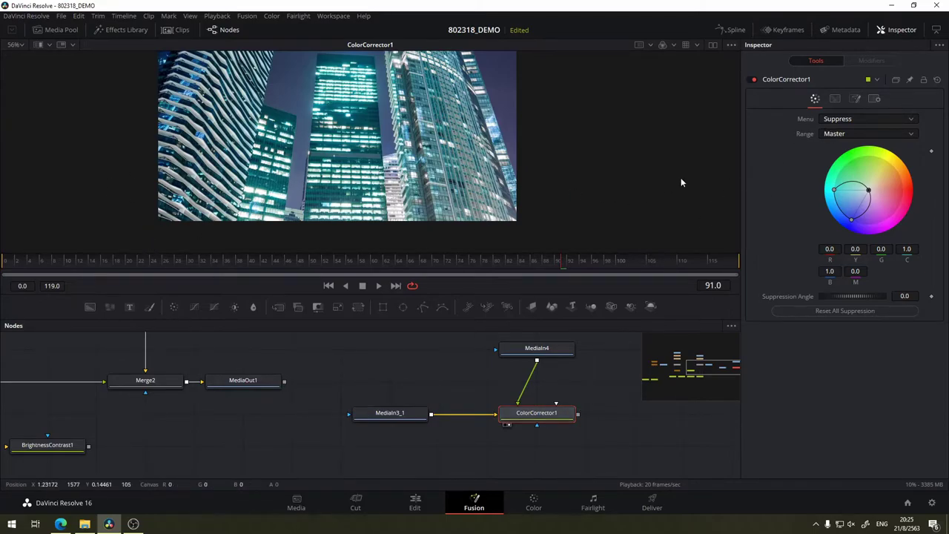
# Reset ColorCorrector1 to defaults and check its Ranges curve on the Luminance channel.
pyautogui.click(832, 100)
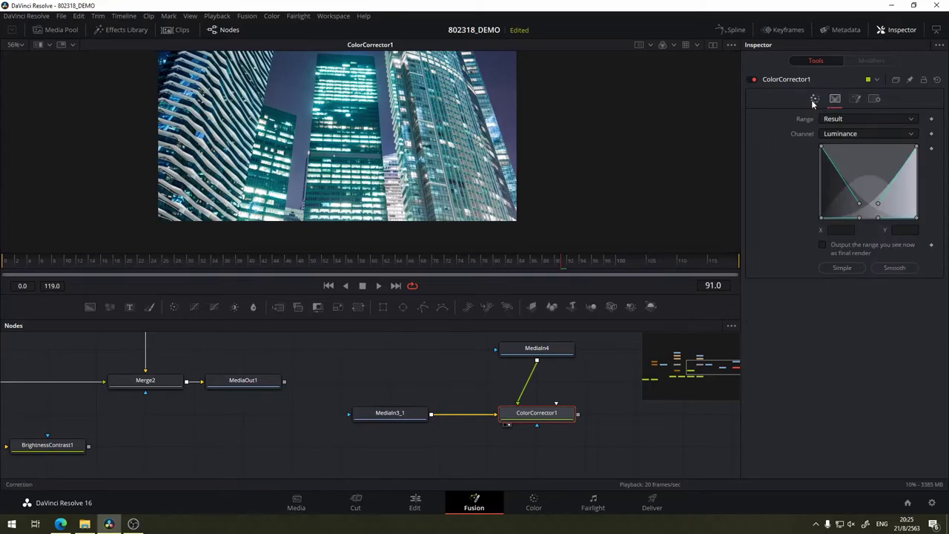
pyautogui.click(816, 101)
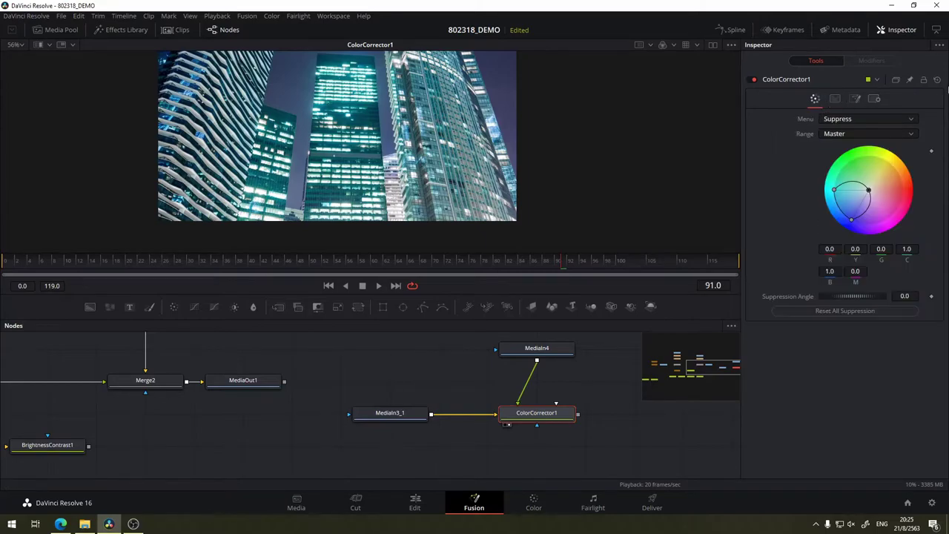
pyautogui.click(939, 82)
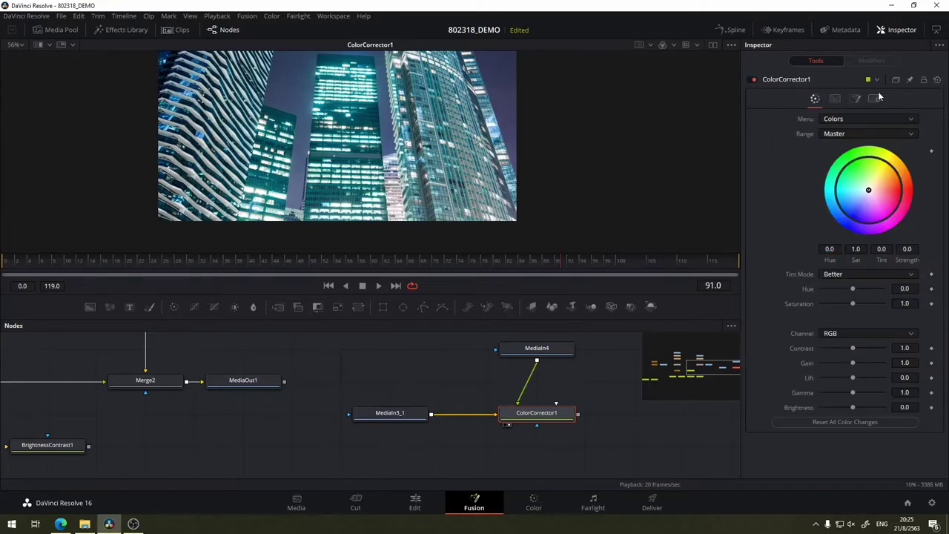
pyautogui.click(835, 101)
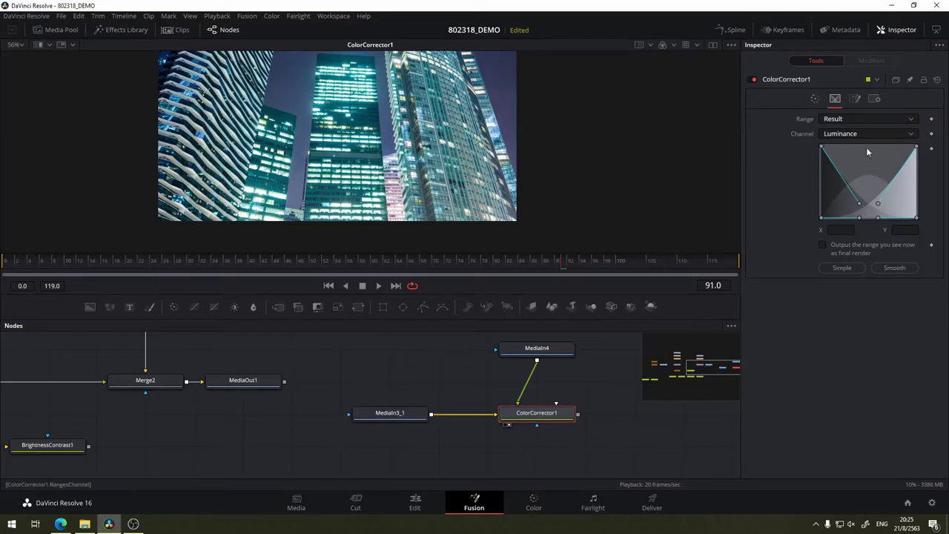
pyautogui.click(852, 134)
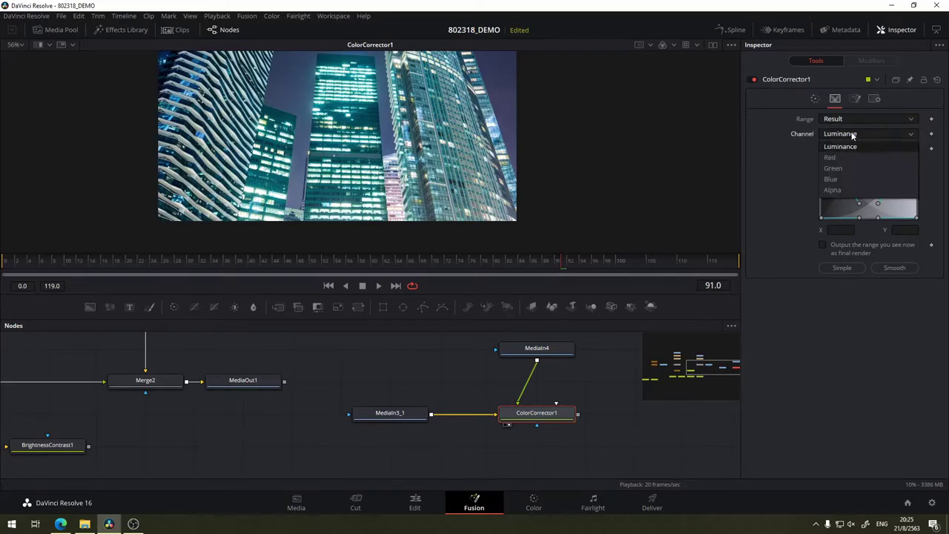
pyautogui.click(851, 136)
# Set ColorCorrector1's Green channel contrast to 1.98 in the Colors tab.
pyautogui.click(816, 98)
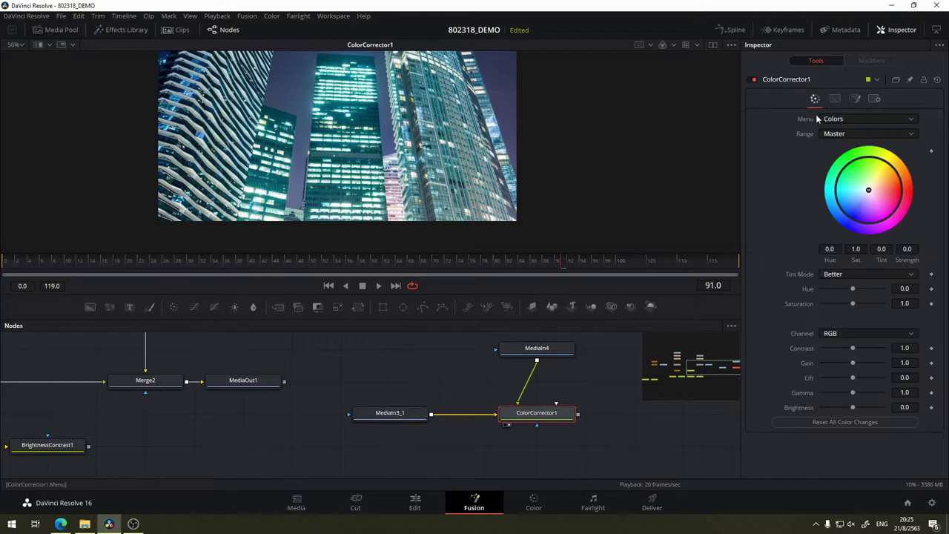
pyautogui.click(869, 333)
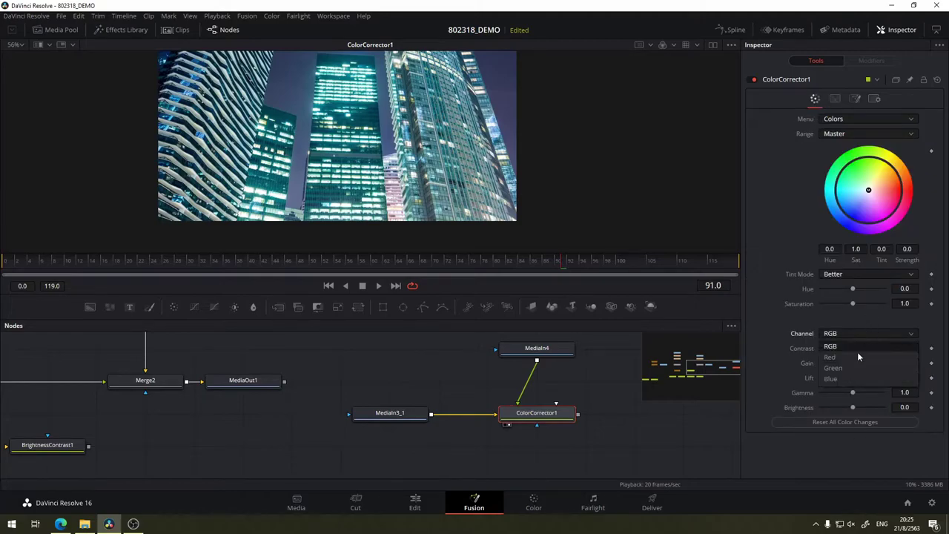
pyautogui.click(855, 368)
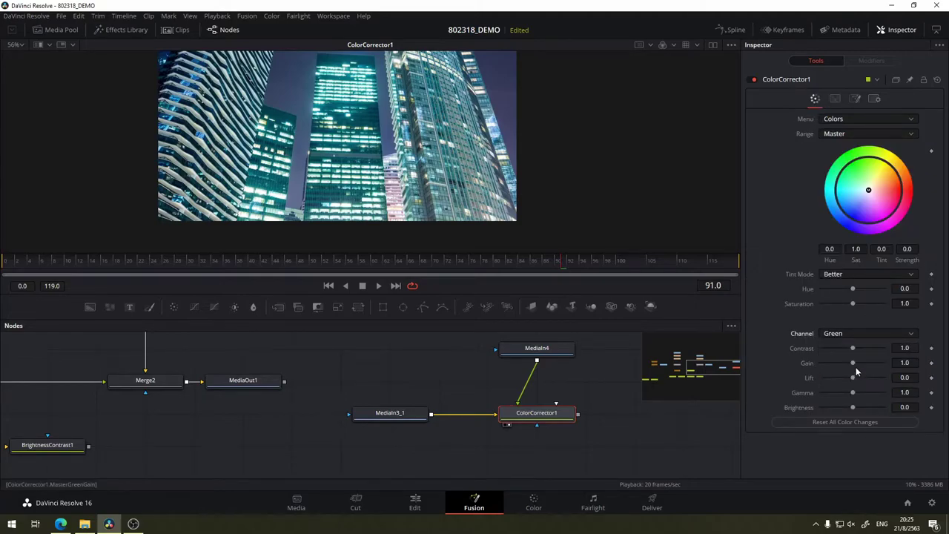
pyautogui.moveTo(853, 348); pyautogui.dragTo(868, 348)
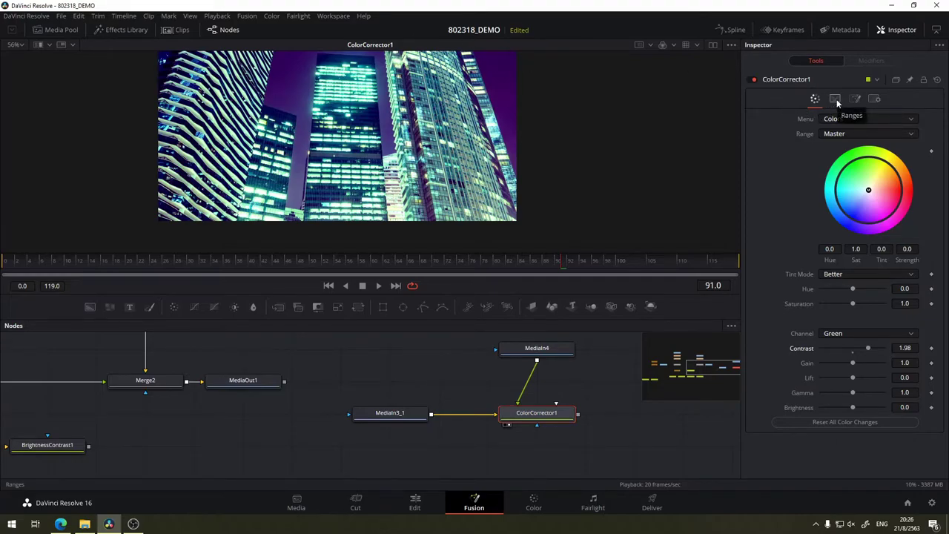
# Reshape the Green range curve to a point at 0.192/0.297 and output the viewed range as final render.
pyautogui.click(836, 99)
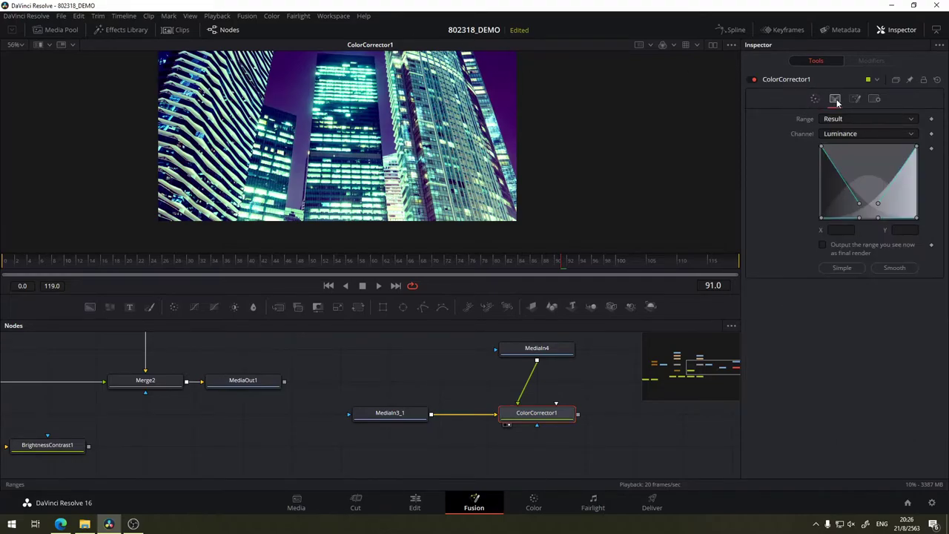
pyautogui.click(858, 134)
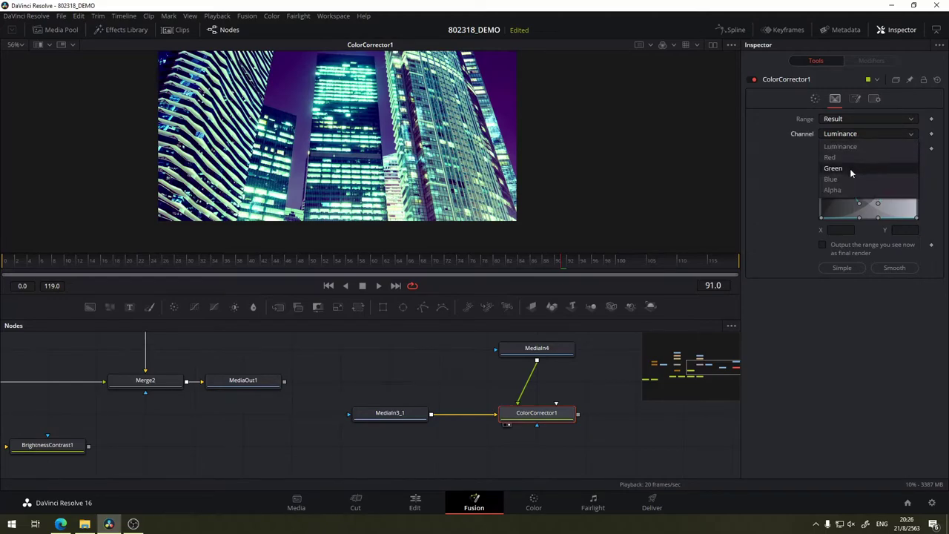
pyautogui.click(851, 169)
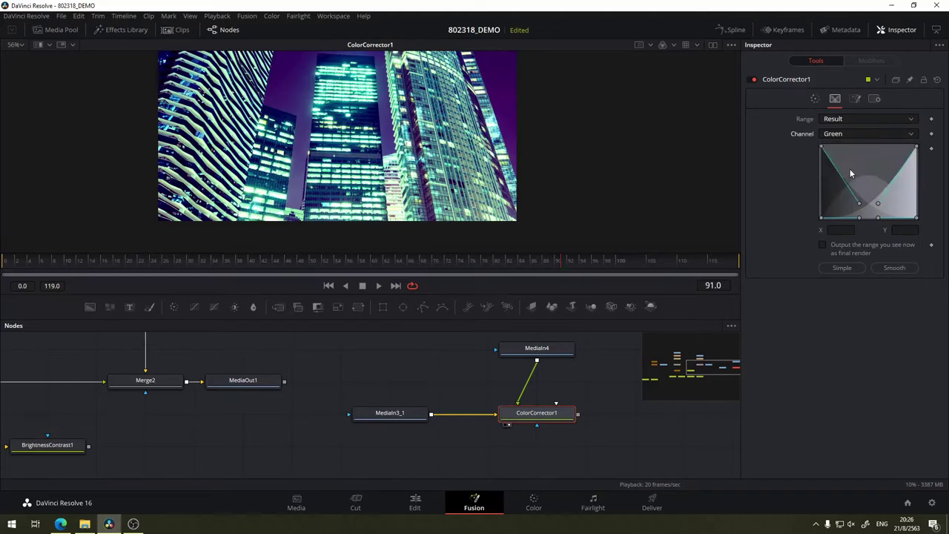
pyautogui.moveTo(860, 207)
pyautogui.mouseDown()
pyautogui.moveTo(843, 205)
pyautogui.moveTo(880, 208)
pyautogui.moveTo(889, 178)
pyautogui.mouseUp()
pyautogui.click(862, 217)
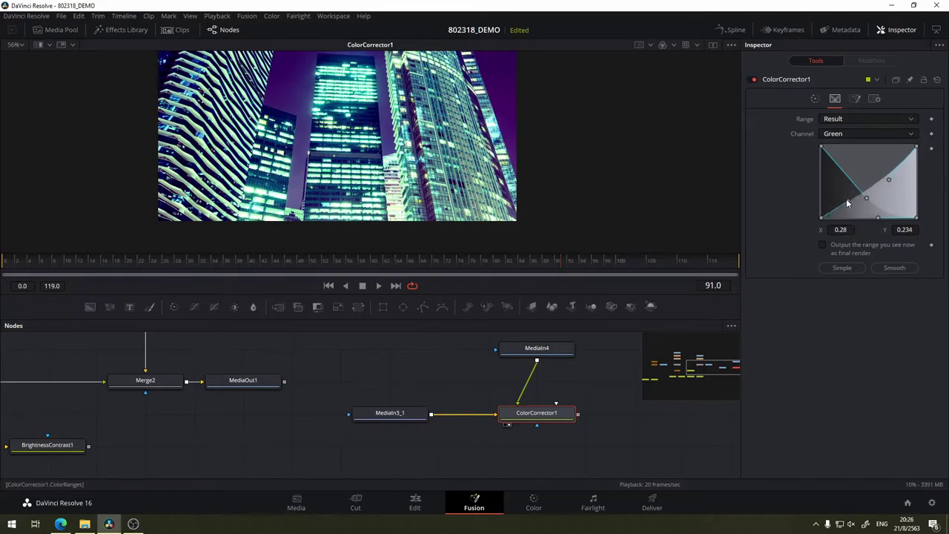
pyautogui.moveTo(822, 147)
pyautogui.mouseDown()
pyautogui.moveTo(865, 175)
pyautogui.moveTo(803, 179)
pyautogui.mouseUp()
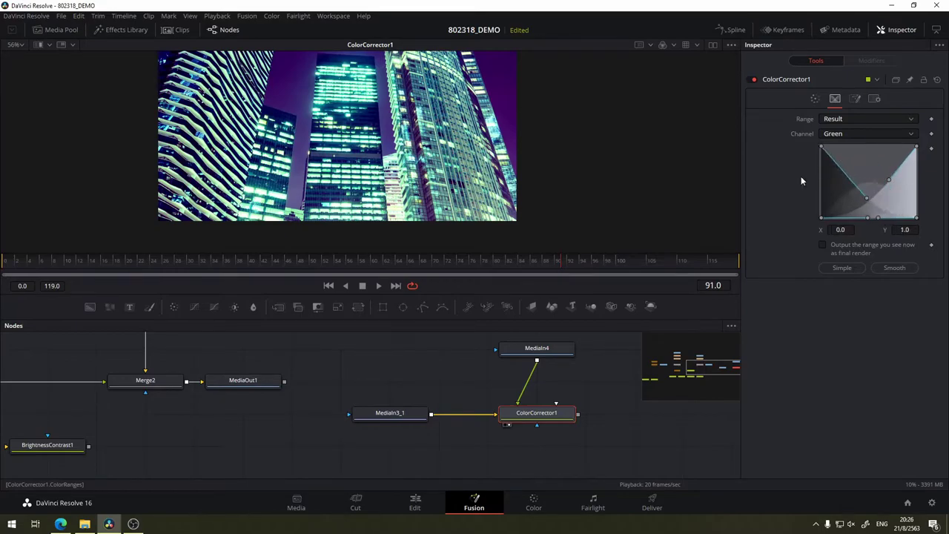
pyautogui.click(822, 245)
pyautogui.moveTo(866, 199); pyautogui.dragTo(839, 196)
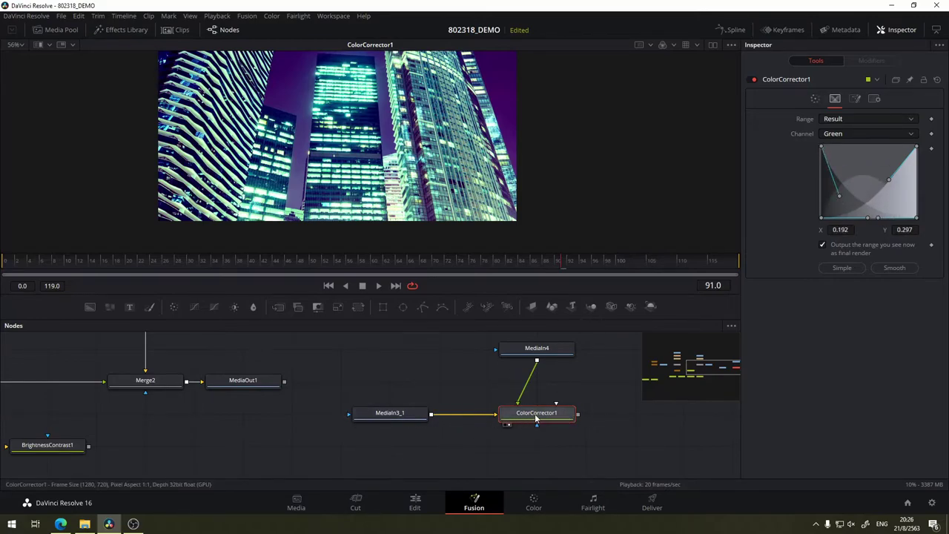
# Return the Green channel contrast to 1.0.
pyautogui.click(815, 98)
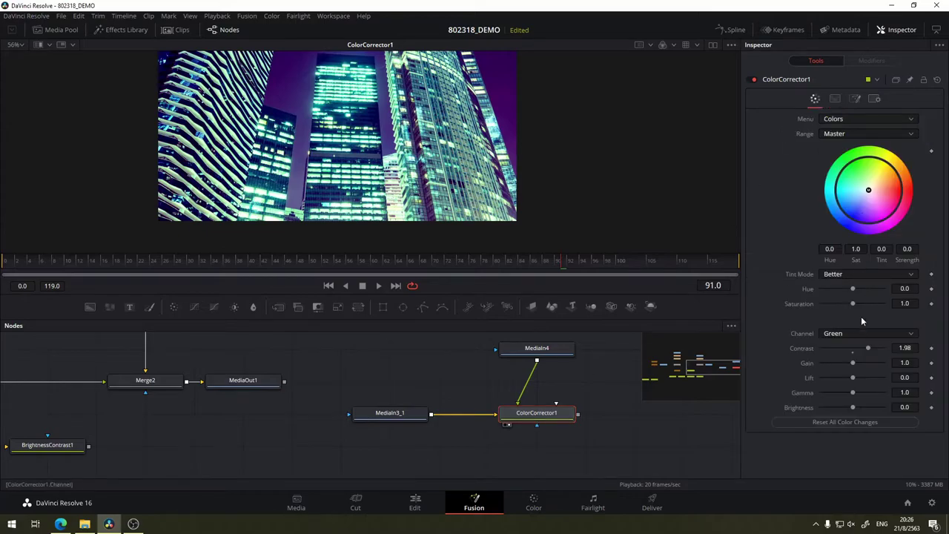
pyautogui.click(846, 333)
pyautogui.click(845, 346)
pyautogui.click(849, 334)
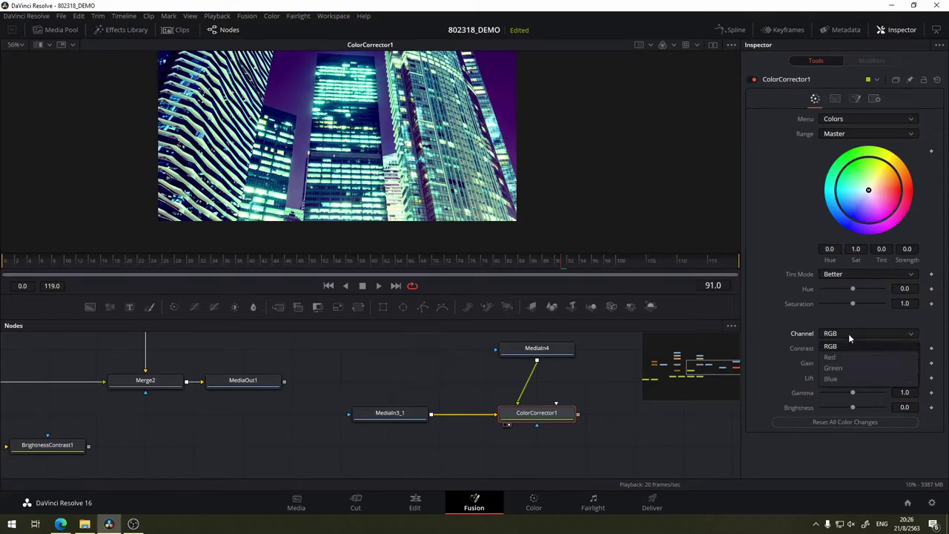
pyautogui.click(876, 356)
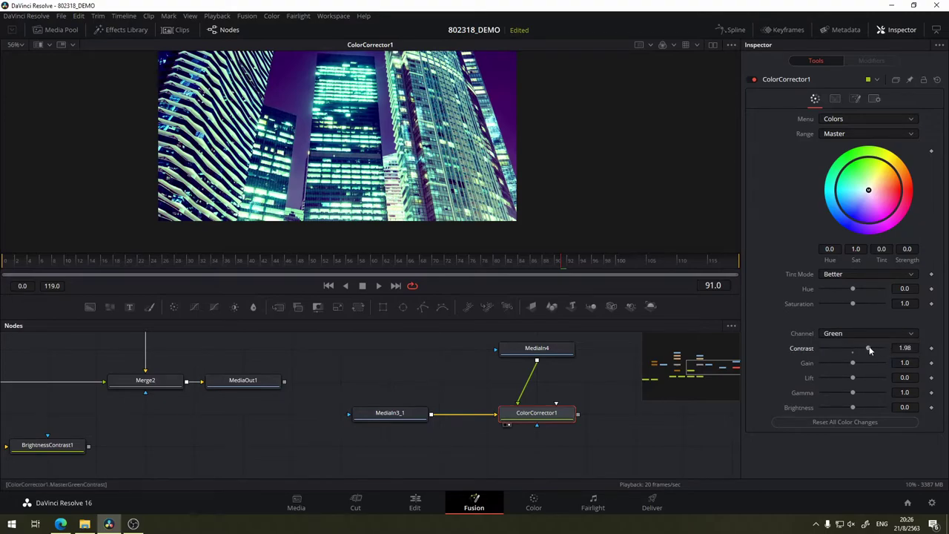
pyautogui.moveTo(870, 350); pyautogui.dragTo(854, 349)
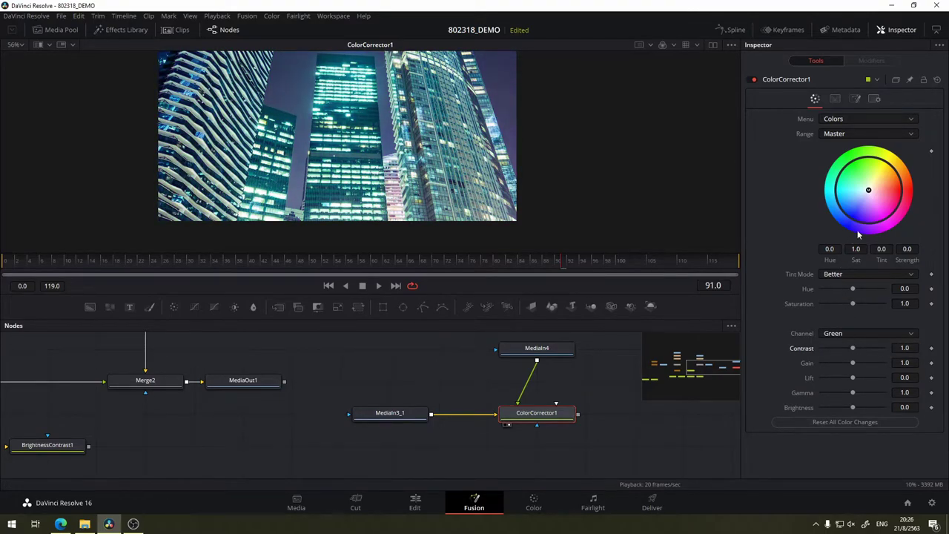
# Try a magenta hue shift on the Master range, then reset hue to 0.
pyautogui.click(849, 134)
pyautogui.click(849, 134)
pyautogui.moveTo(854, 290)
pyautogui.mouseDown()
pyautogui.moveTo(870, 294)
pyautogui.moveTo(850, 301)
pyautogui.mouseUp()
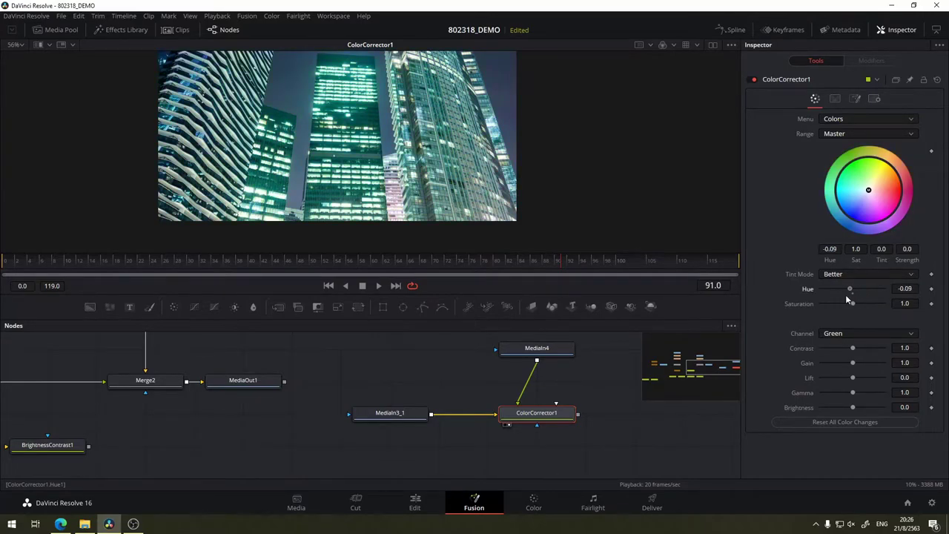
pyautogui.doubleClick(853, 293)
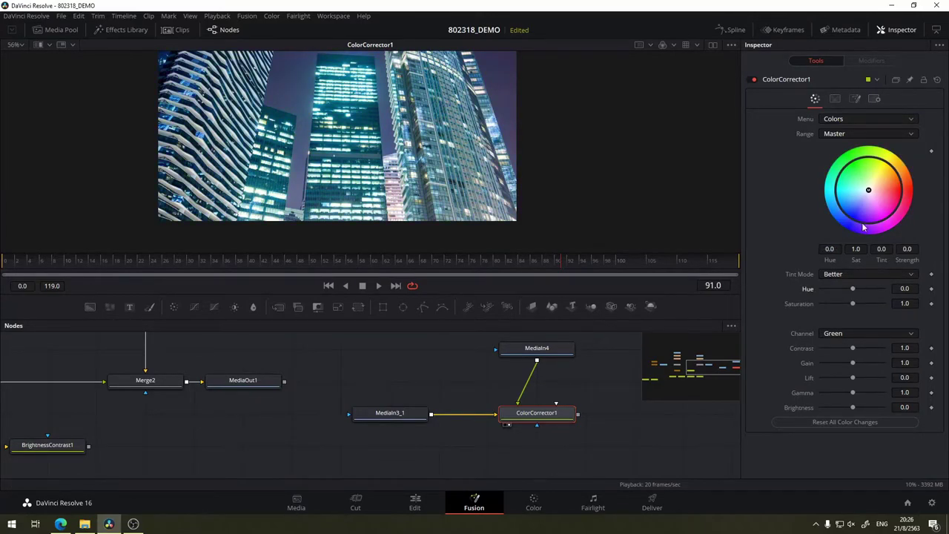
pyautogui.click(834, 99)
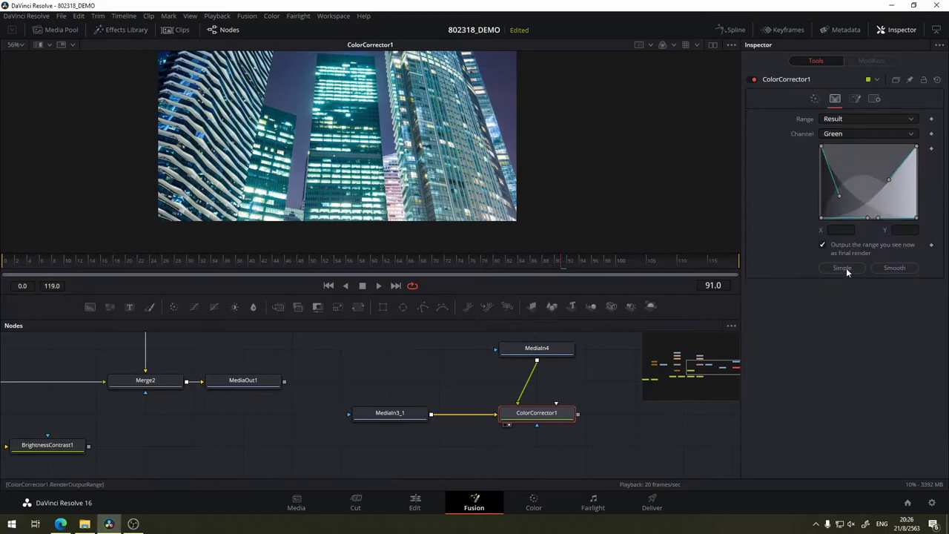
# Move the Luminance range curve's shadow points, then apply the Simple and Smooth presets.
pyautogui.click(847, 135)
pyautogui.click(846, 146)
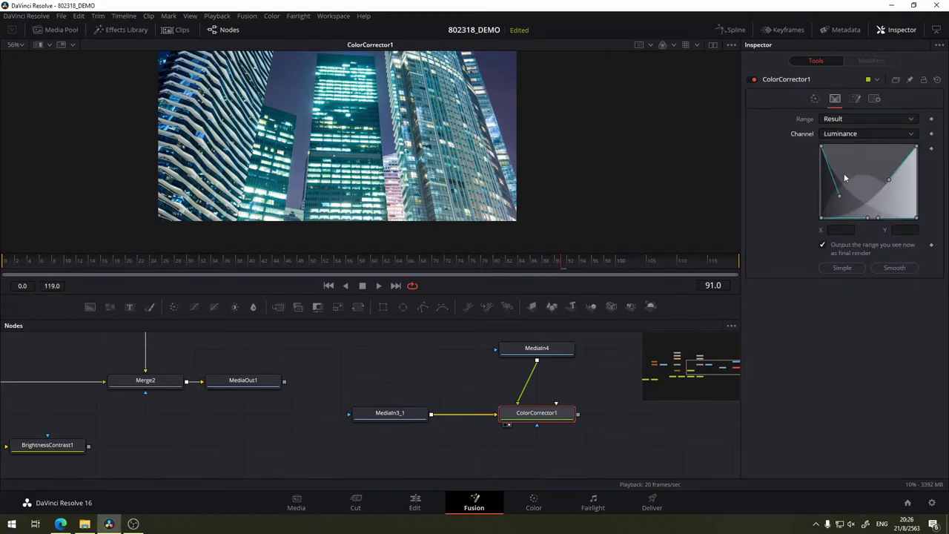
pyautogui.moveTo(840, 199); pyautogui.dragTo(849, 184)
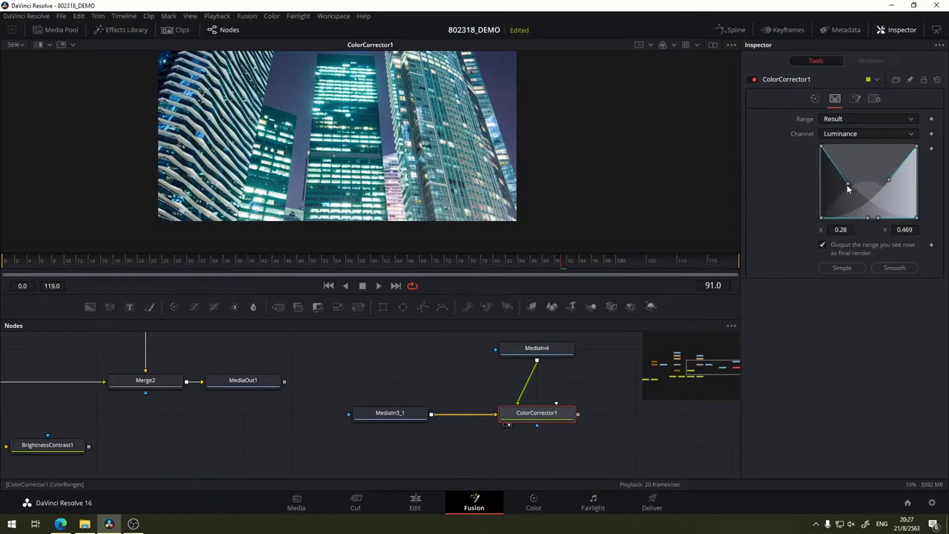
pyautogui.moveTo(849, 189); pyautogui.dragTo(857, 184)
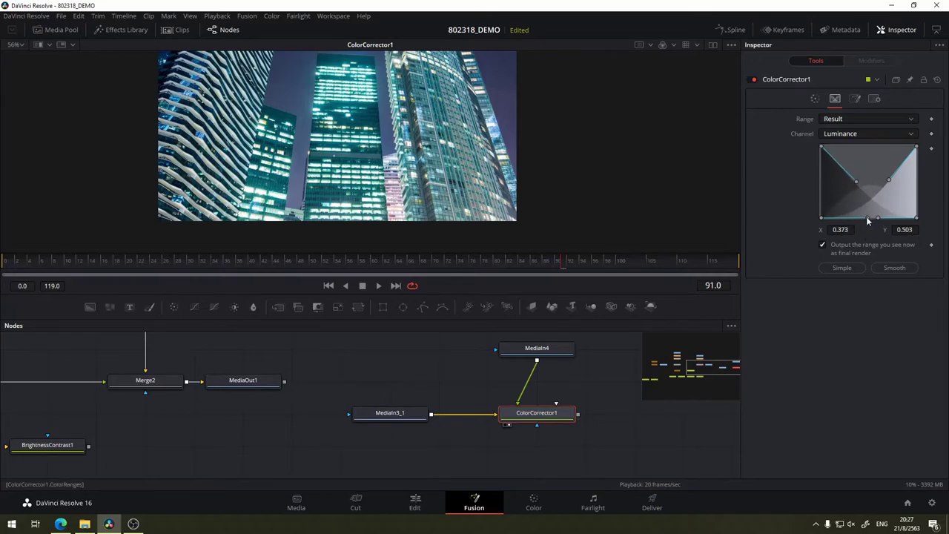
pyautogui.moveTo(867, 220); pyautogui.dragTo(865, 220)
pyautogui.moveTo(857, 181); pyautogui.dragTo(861, 201)
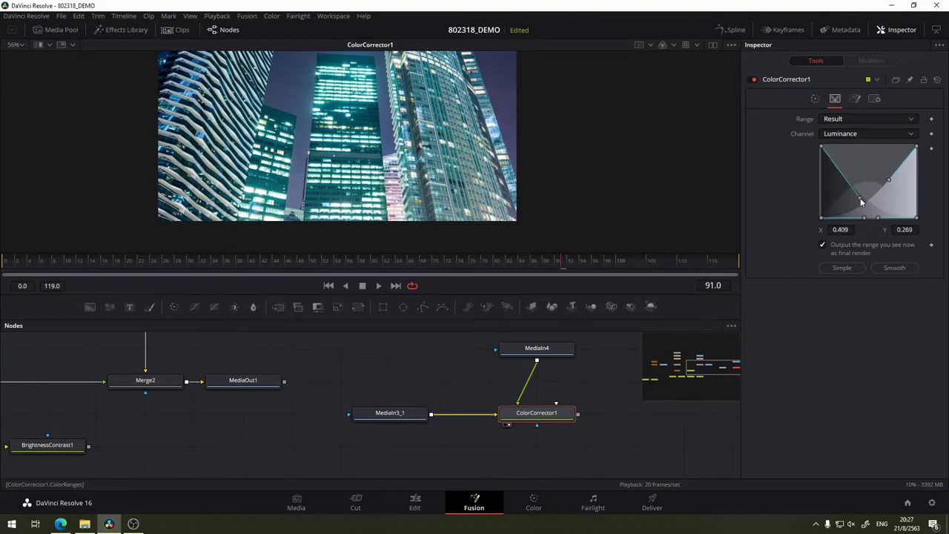
pyautogui.click(843, 268)
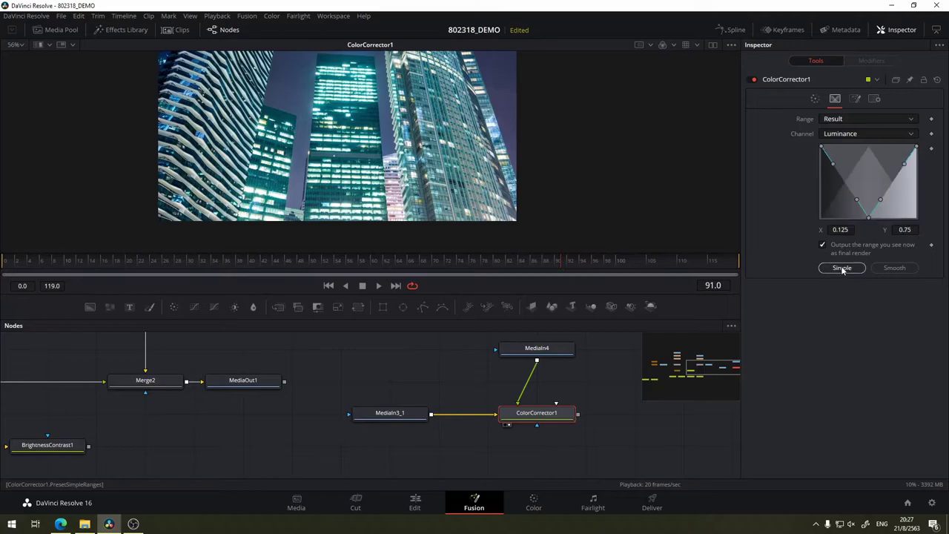
pyautogui.click(895, 267)
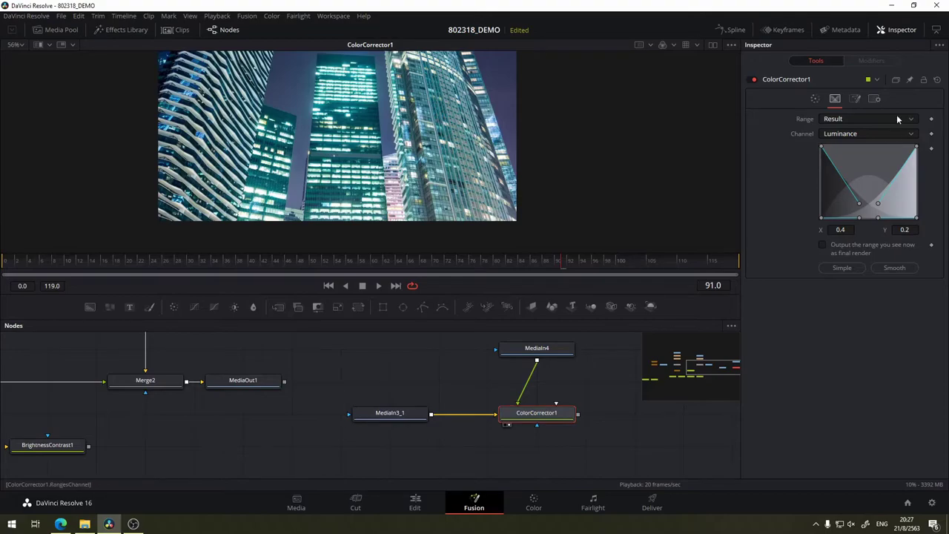
# Keep the Midtones range and switch the range curve channel from Red to Green.
pyautogui.click(842, 120)
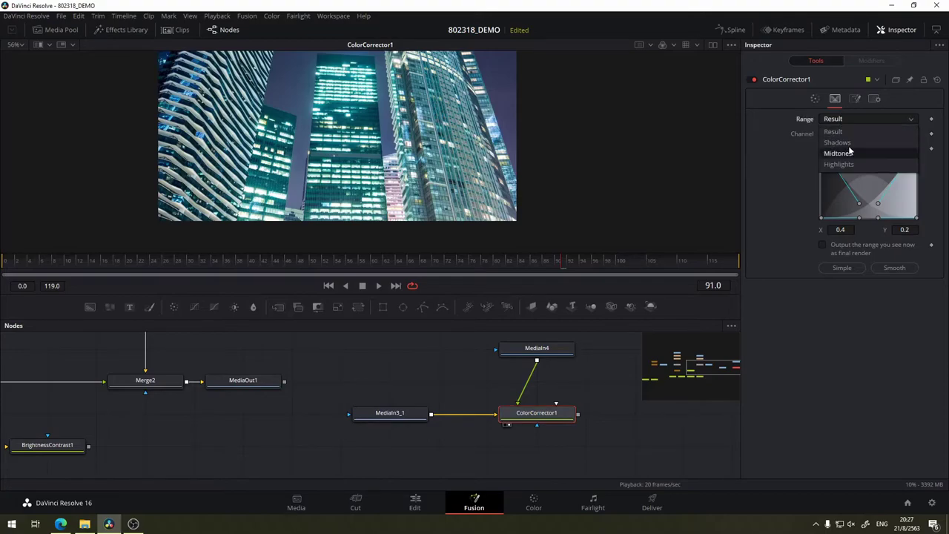
pyautogui.click(850, 139)
pyautogui.click(858, 119)
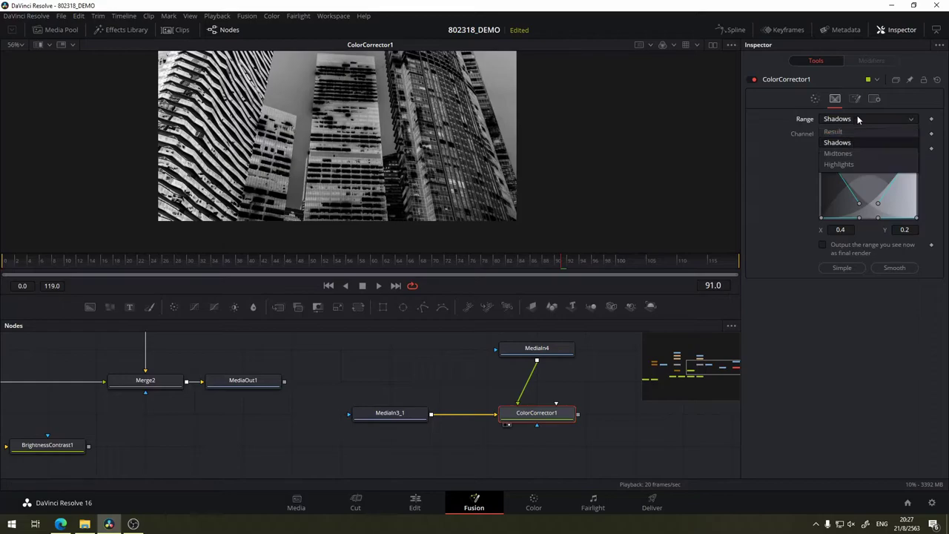
pyautogui.click(855, 153)
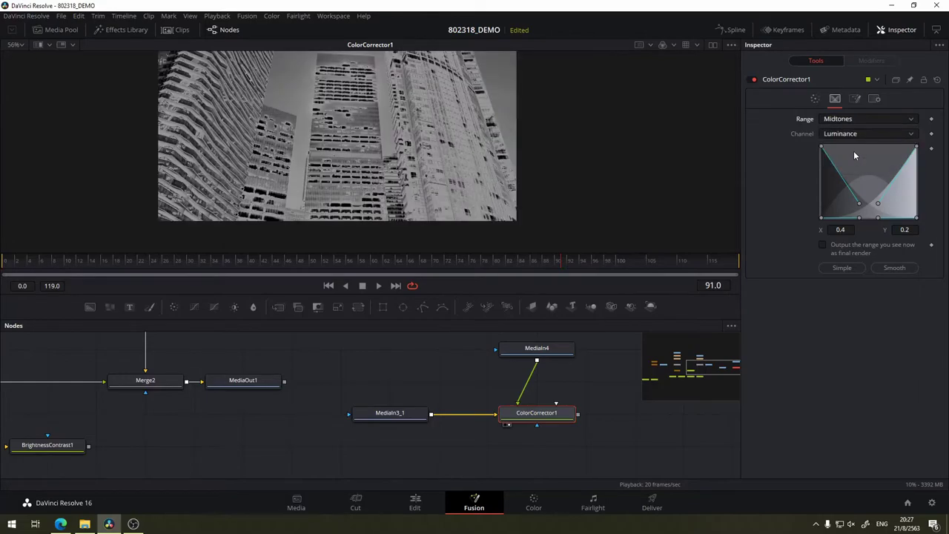
pyautogui.click(855, 118)
pyautogui.click(855, 153)
pyautogui.click(853, 134)
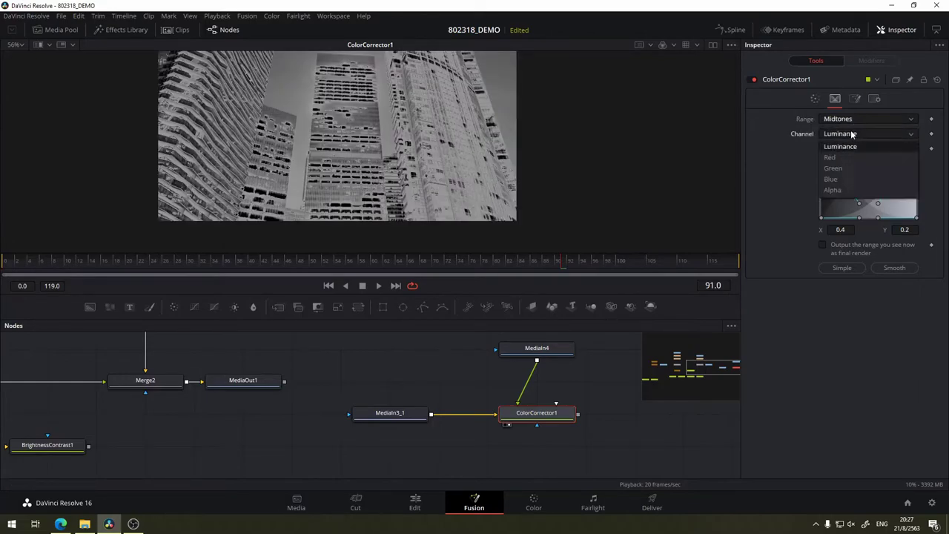
pyautogui.click(845, 156)
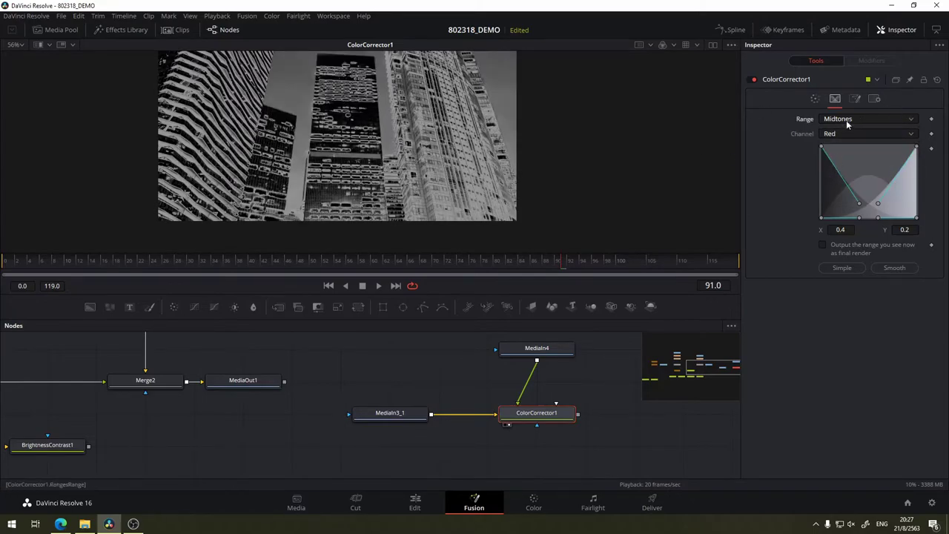
pyautogui.click(848, 120)
pyautogui.click(838, 153)
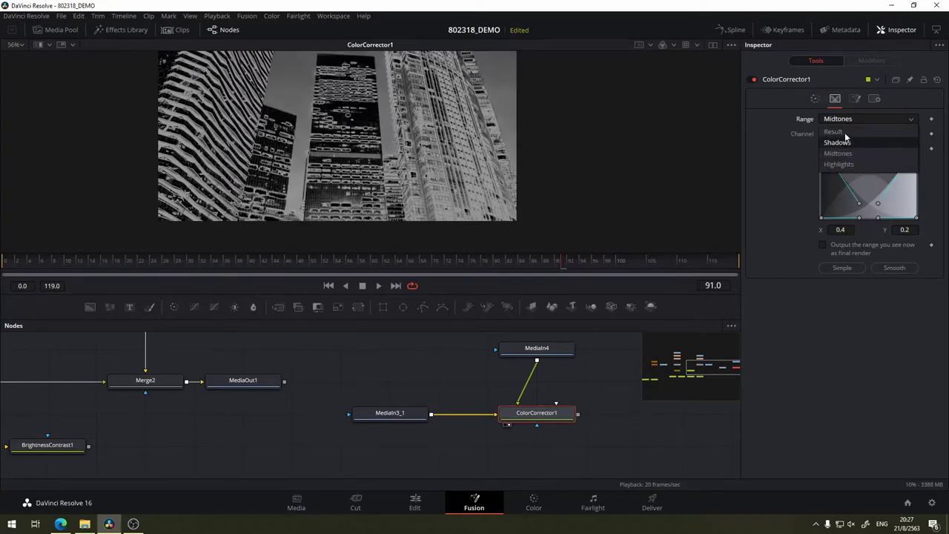
pyautogui.click(851, 133)
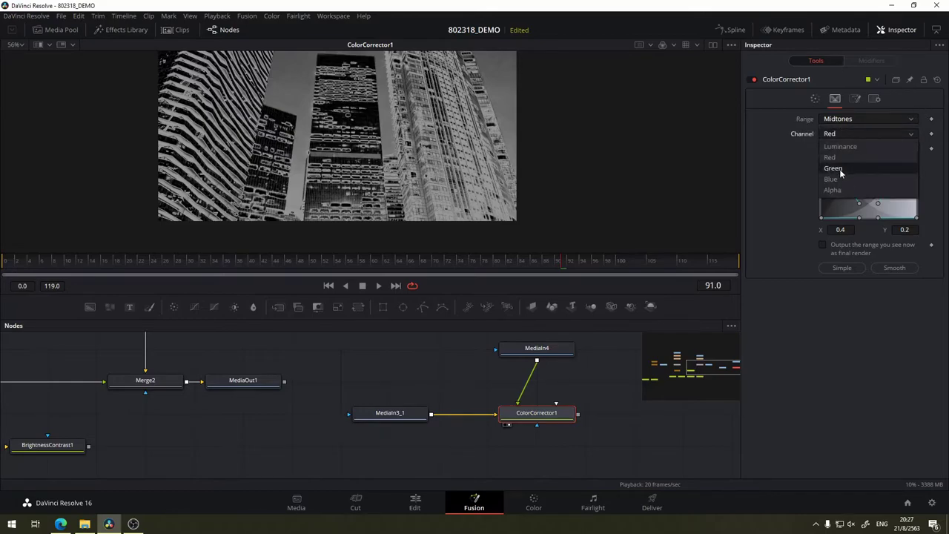
pyautogui.click(838, 169)
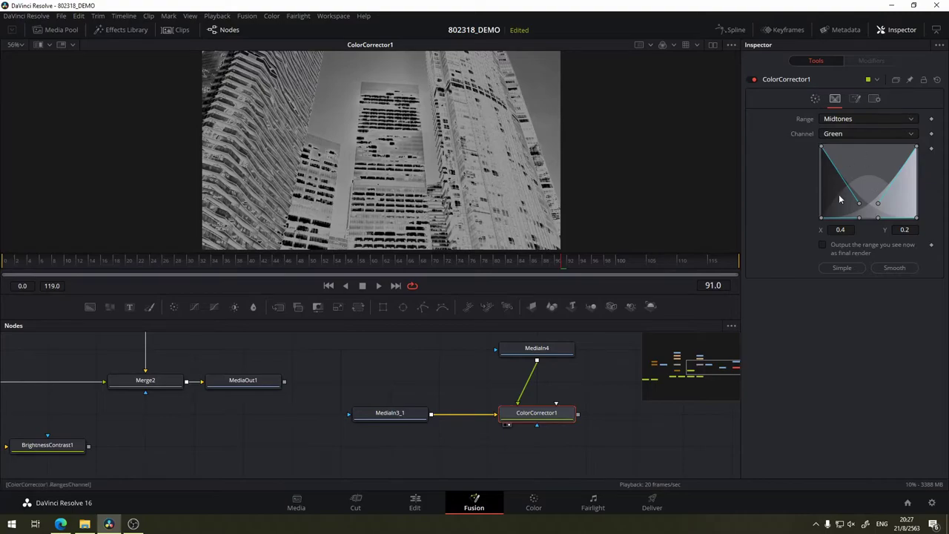
# Reshape the Green midtones curve, adding points at 0.694/0.269 and 0.627/0.069.
pyautogui.moveTo(859, 207); pyautogui.dragTo(850, 200)
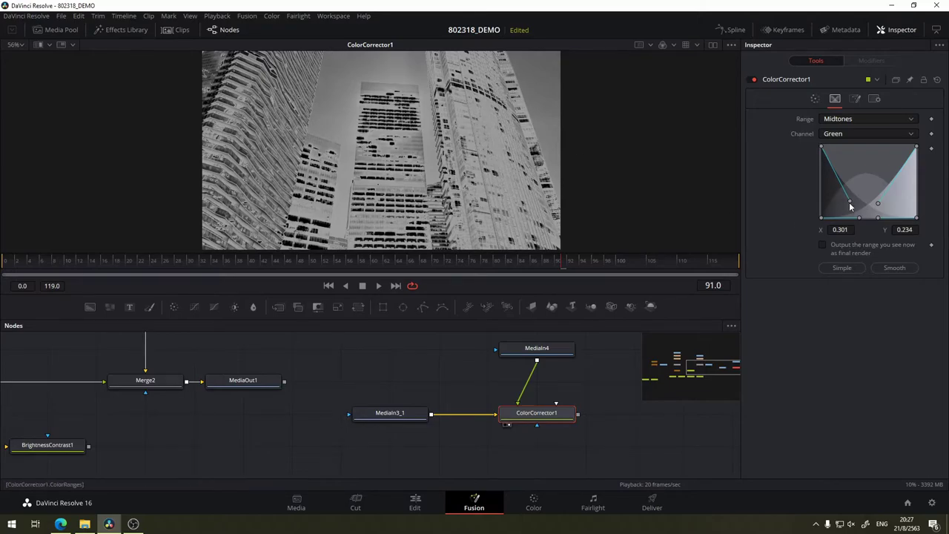
pyautogui.moveTo(850, 204); pyautogui.dragTo(886, 116)
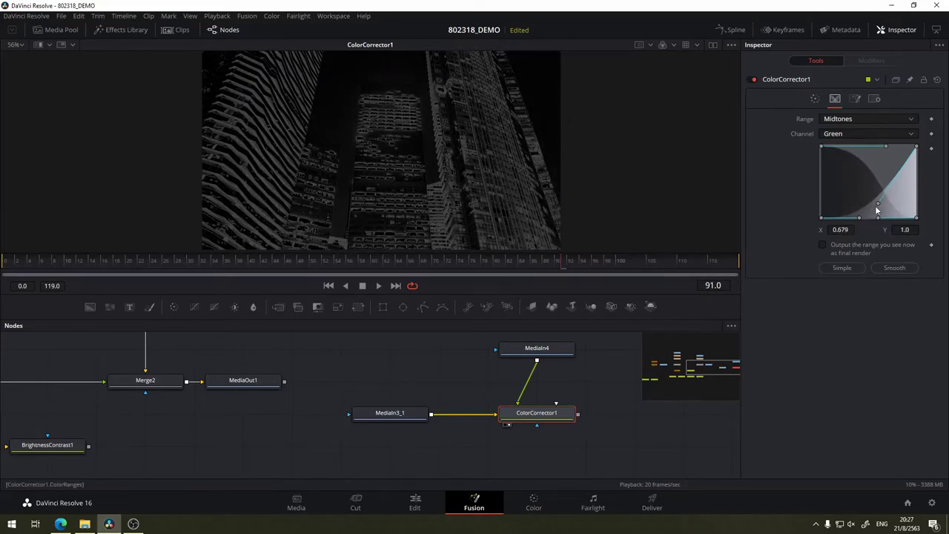
pyautogui.click(878, 204)
pyautogui.moveTo(878, 204)
pyautogui.mouseDown()
pyautogui.moveTo(934, 179)
pyautogui.moveTo(933, 188)
pyautogui.mouseUp()
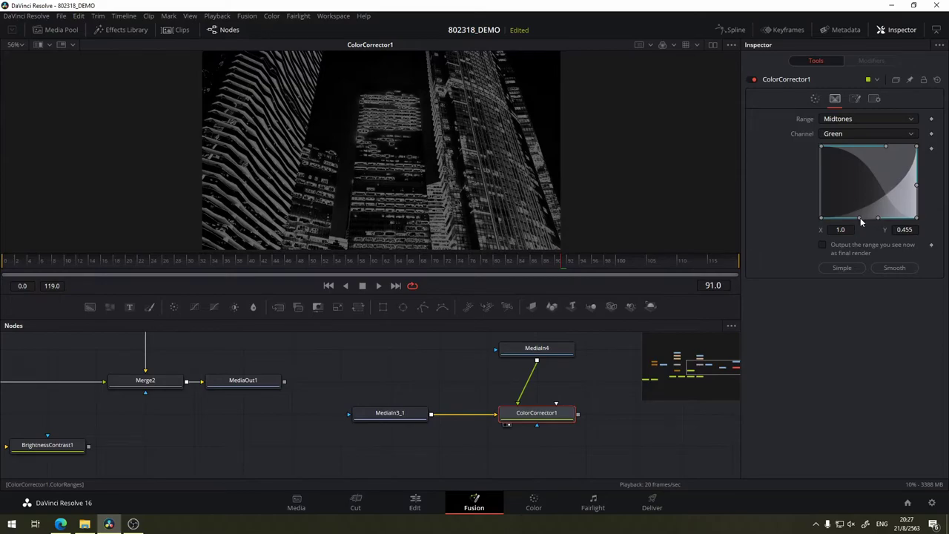
pyautogui.moveTo(861, 217); pyautogui.dragTo(852, 177)
pyautogui.moveTo(879, 218); pyautogui.dragTo(889, 208)
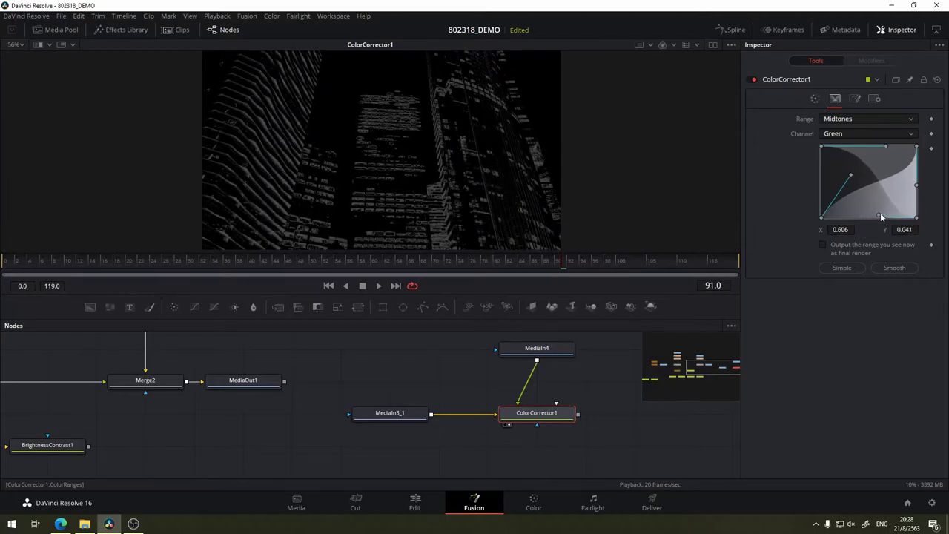
pyautogui.moveTo(888, 210); pyautogui.dragTo(881, 214)
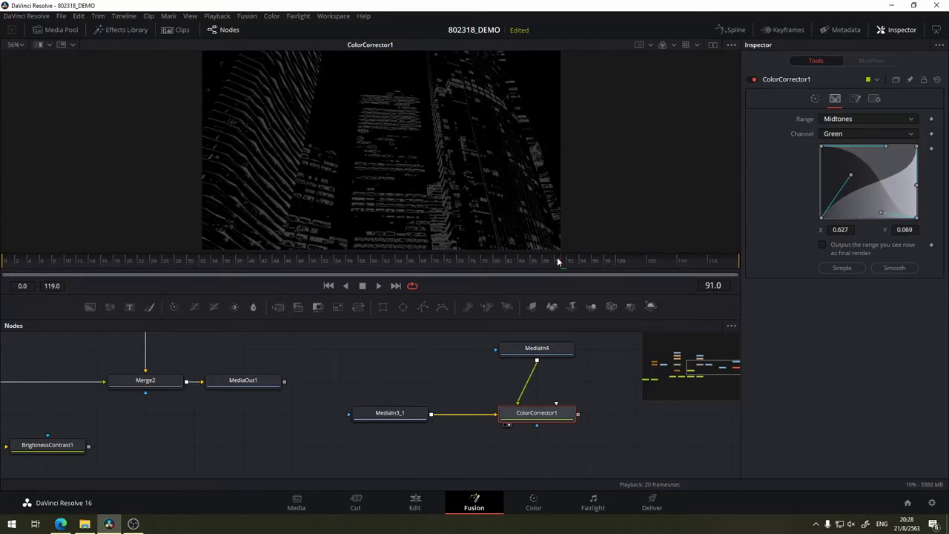
# Switch to the Highlights range and pull its Green curve points down.
pyautogui.click(855, 120)
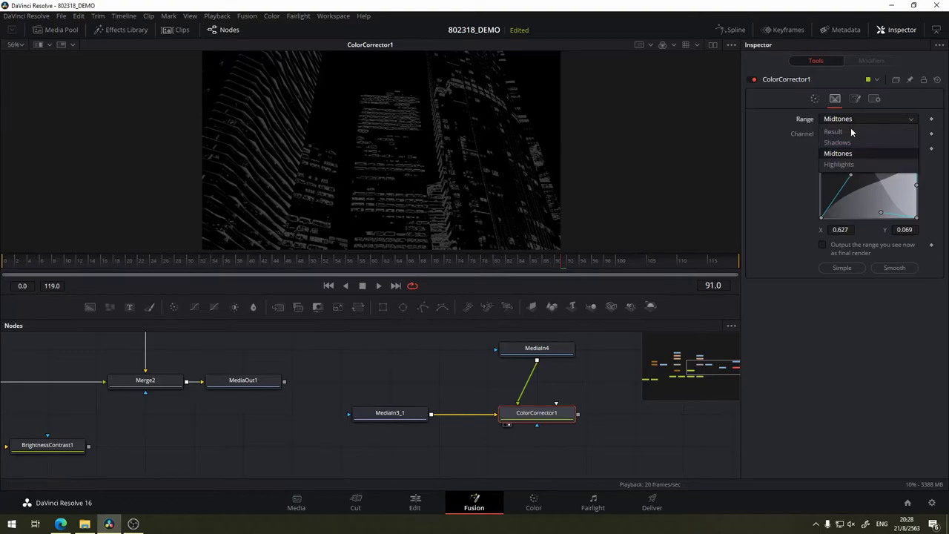
pyautogui.click(851, 138)
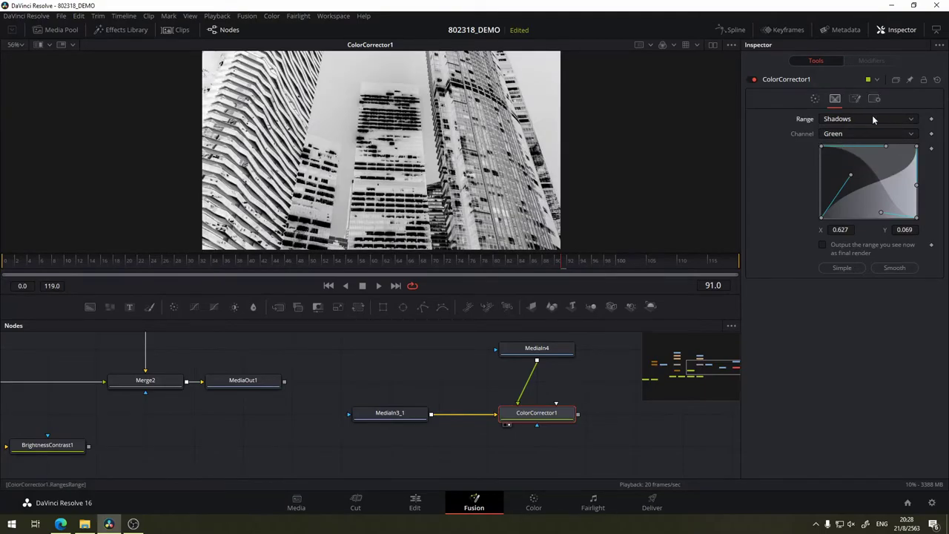
pyautogui.click(867, 118)
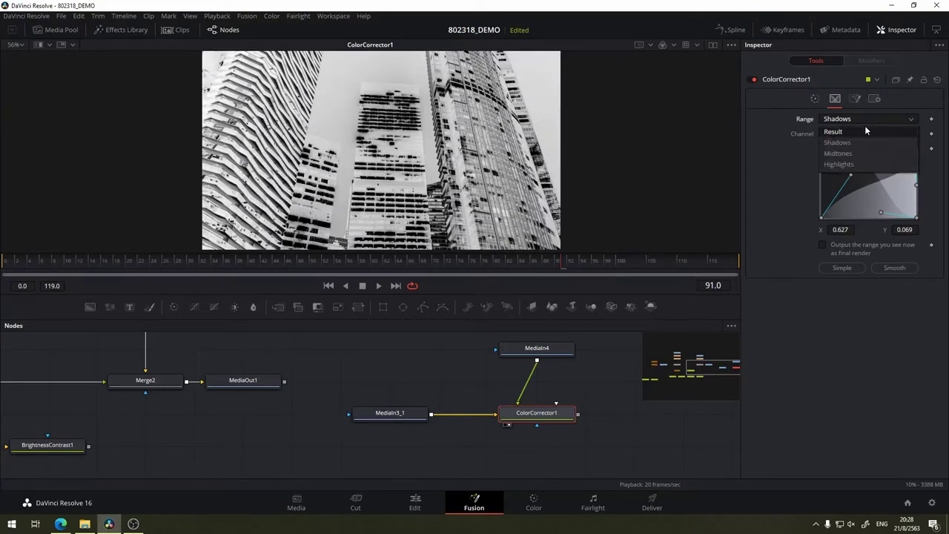
pyautogui.click(861, 147)
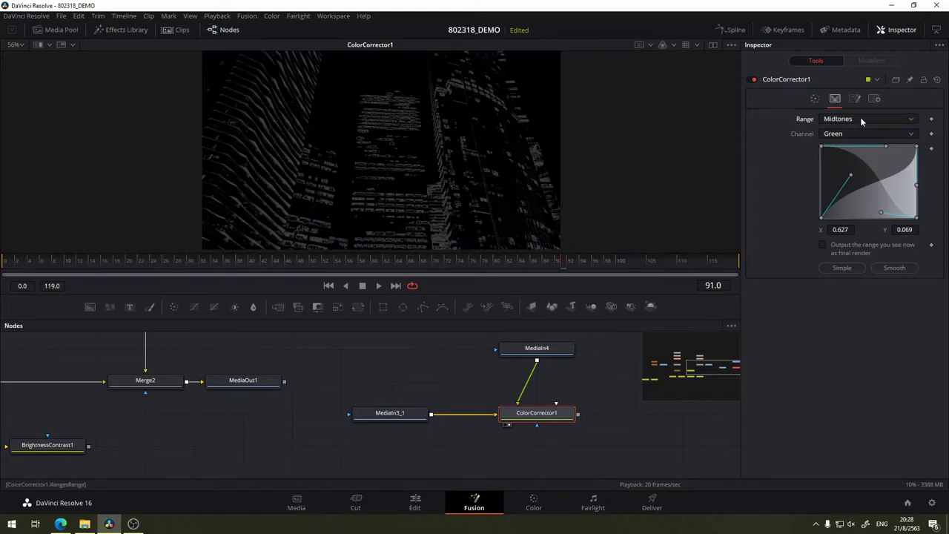
pyautogui.click(866, 117)
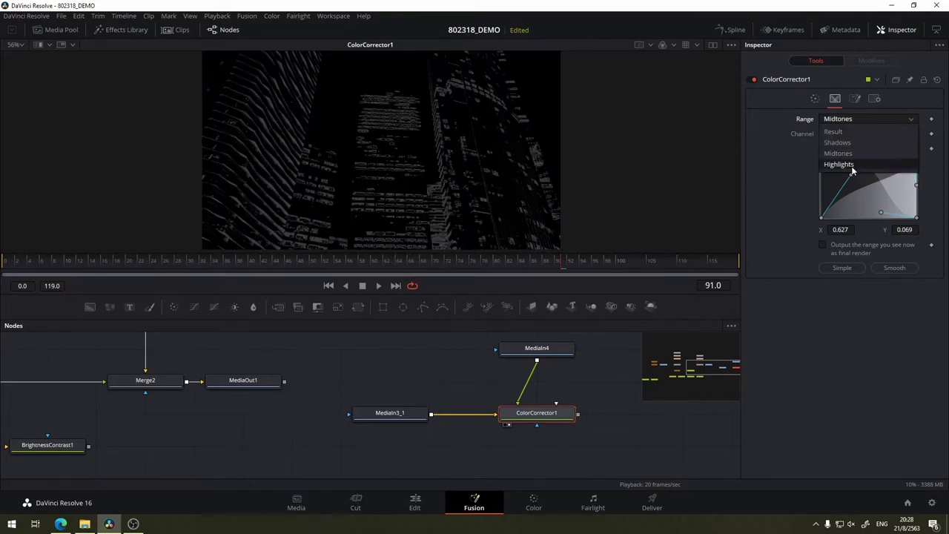
pyautogui.click(854, 157)
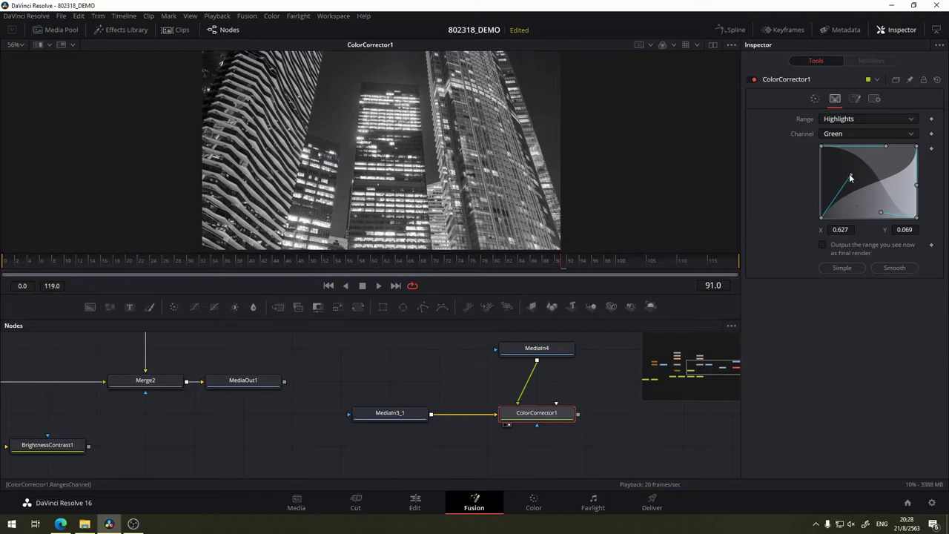
pyautogui.moveTo(851, 177); pyautogui.dragTo(864, 227)
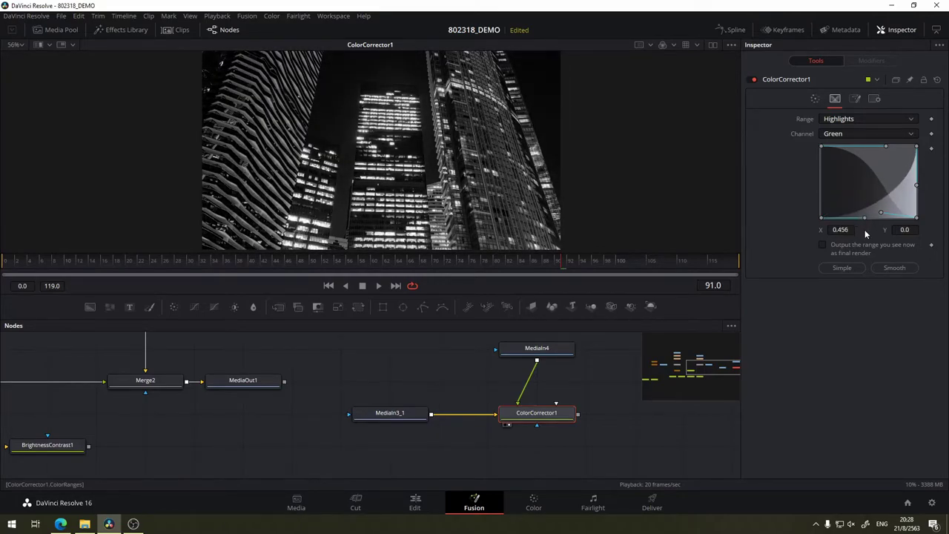
pyautogui.moveTo(882, 212)
pyautogui.mouseDown()
pyautogui.moveTo(905, 166)
pyautogui.moveTo(904, 195)
pyautogui.mouseUp()
# Reshape the Green Shadows curve, moving its point to 0.394/0.345.
pyautogui.click(860, 117)
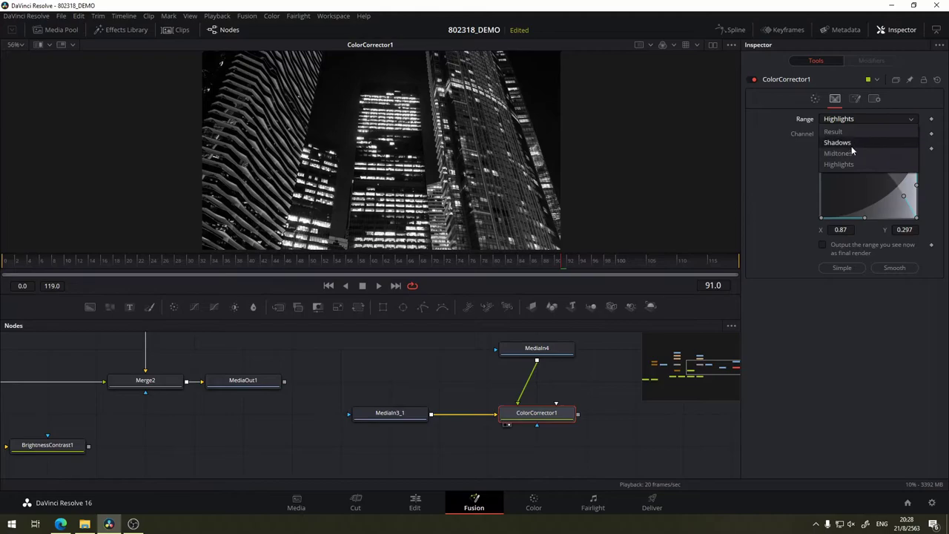
pyautogui.click(851, 145)
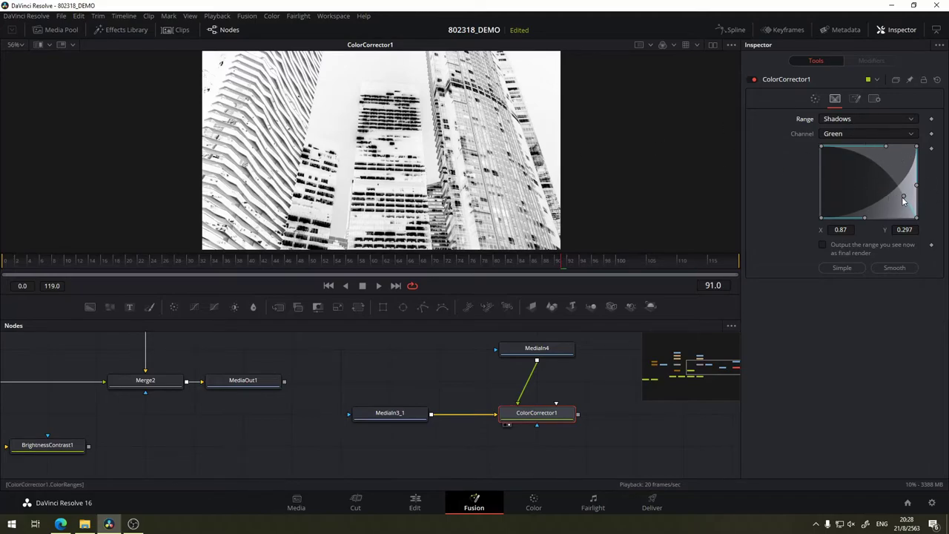
pyautogui.moveTo(905, 198); pyautogui.dragTo(897, 222)
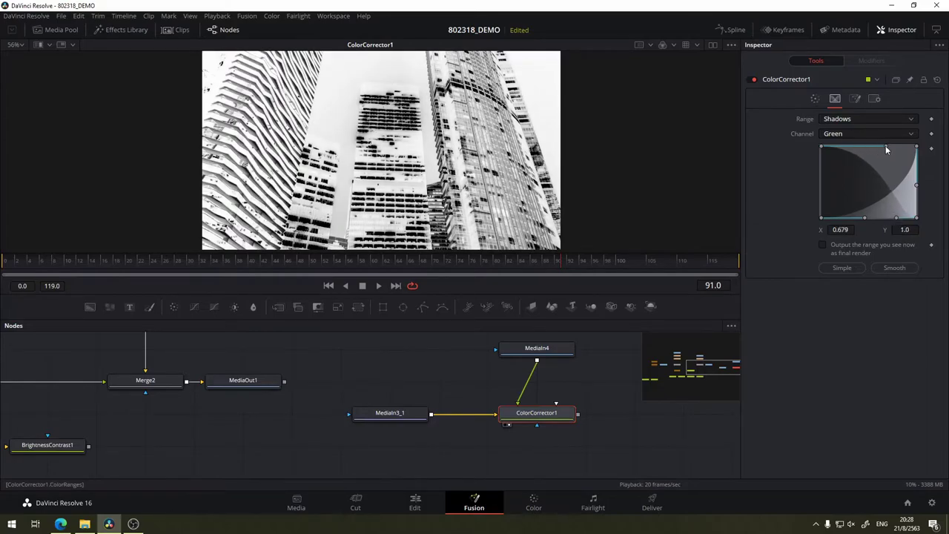
pyautogui.moveTo(886, 145); pyautogui.dragTo(841, 202)
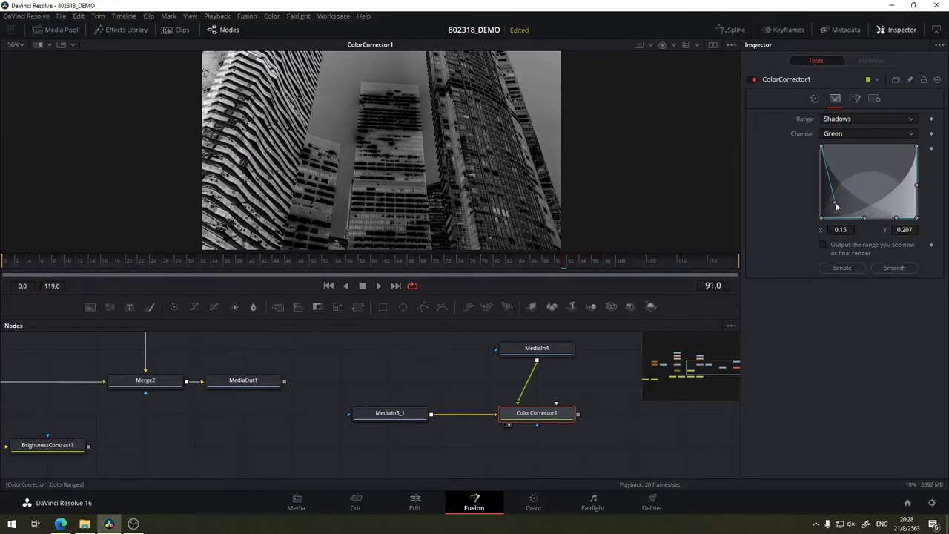
pyautogui.moveTo(840, 202); pyautogui.dragTo(858, 192)
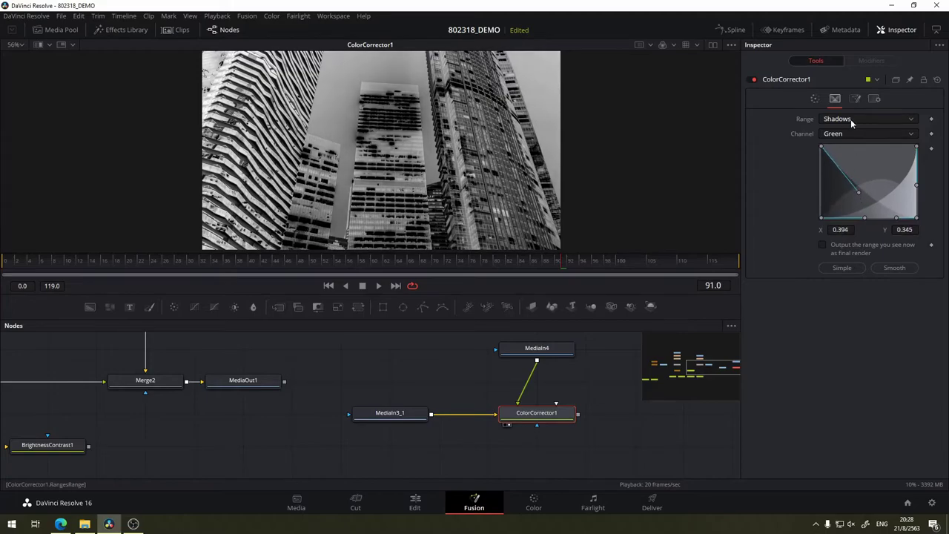
# Raise the Shadows Green contrast to 1.79 in the Colors tab.
pyautogui.click(815, 99)
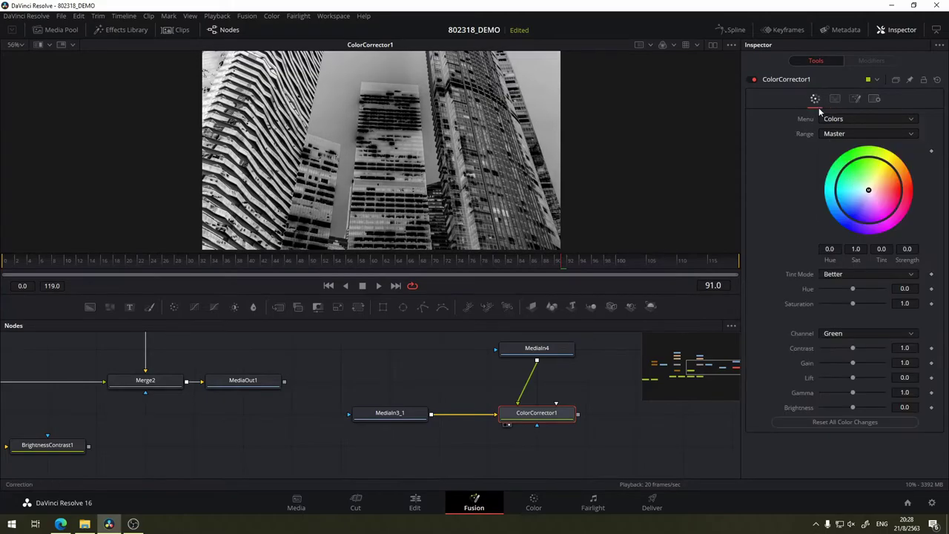
pyautogui.click(846, 134)
pyautogui.click(850, 158)
pyautogui.moveTo(854, 349); pyautogui.dragTo(866, 349)
pyautogui.click(835, 99)
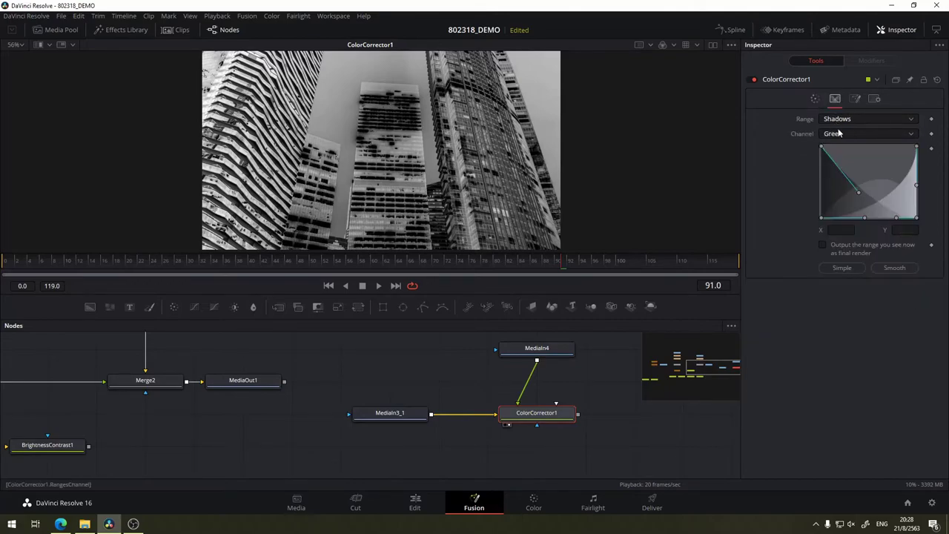
pyautogui.click(843, 119)
# Set the range view to Result and lift the range curve point.
pyautogui.click(847, 131)
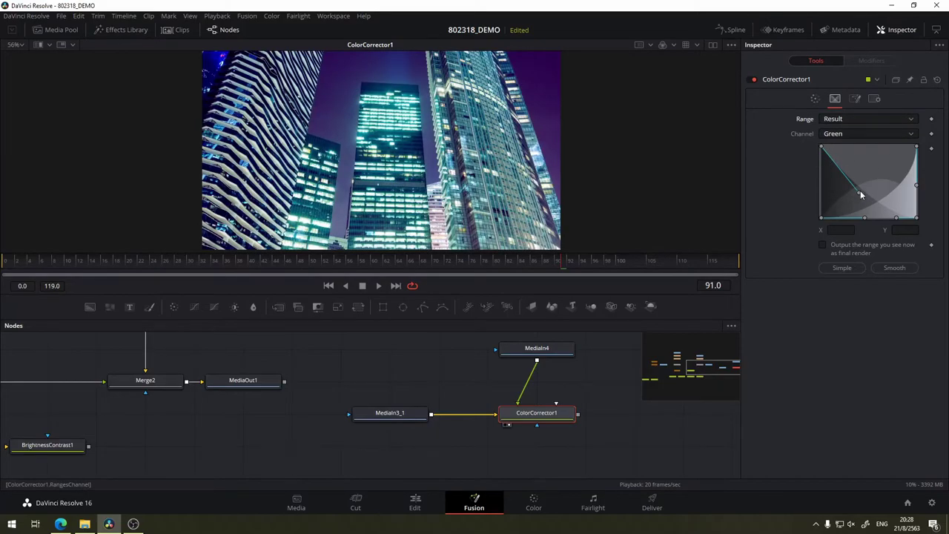
pyautogui.moveTo(861, 196)
pyautogui.mouseDown()
pyautogui.moveTo(878, 155)
pyautogui.moveTo(860, 183)
pyautogui.mouseUp()
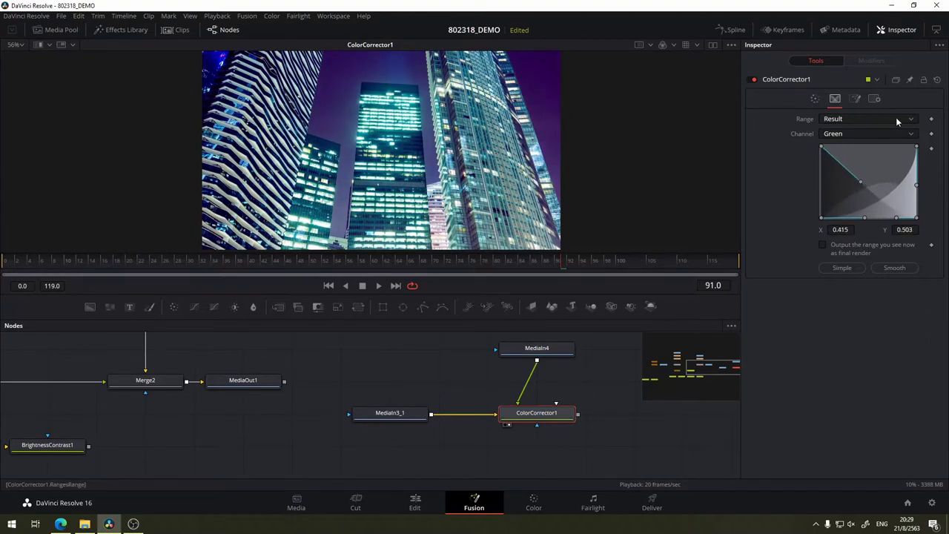
pyautogui.moveTo(864, 184); pyautogui.dragTo(868, 172)
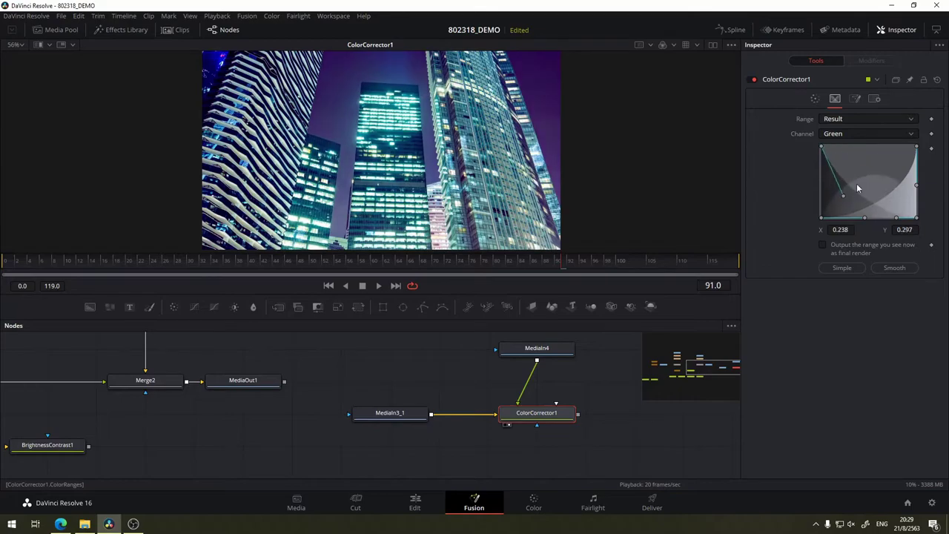
# Set Shadows Green contrast to 0.98 and Green gain to 2.02.
pyautogui.click(814, 100)
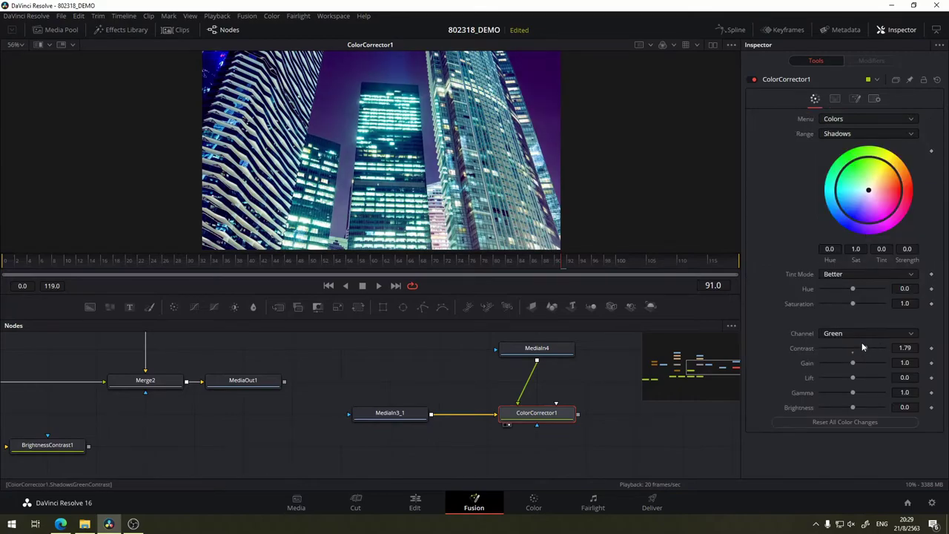
pyautogui.moveTo(866, 348)
pyautogui.mouseDown()
pyautogui.moveTo(884, 346)
pyautogui.moveTo(851, 354)
pyautogui.mouseUp()
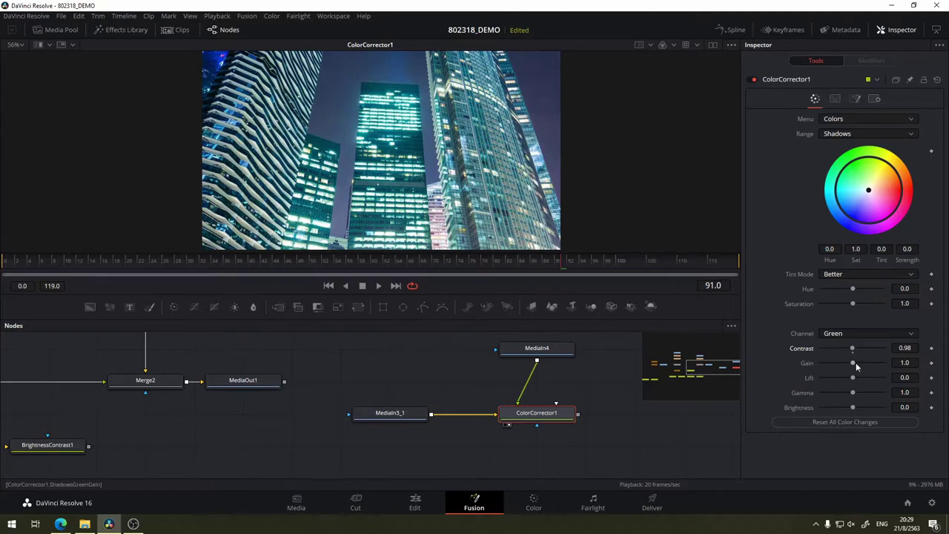
pyautogui.moveTo(853, 363); pyautogui.dragTo(860, 363)
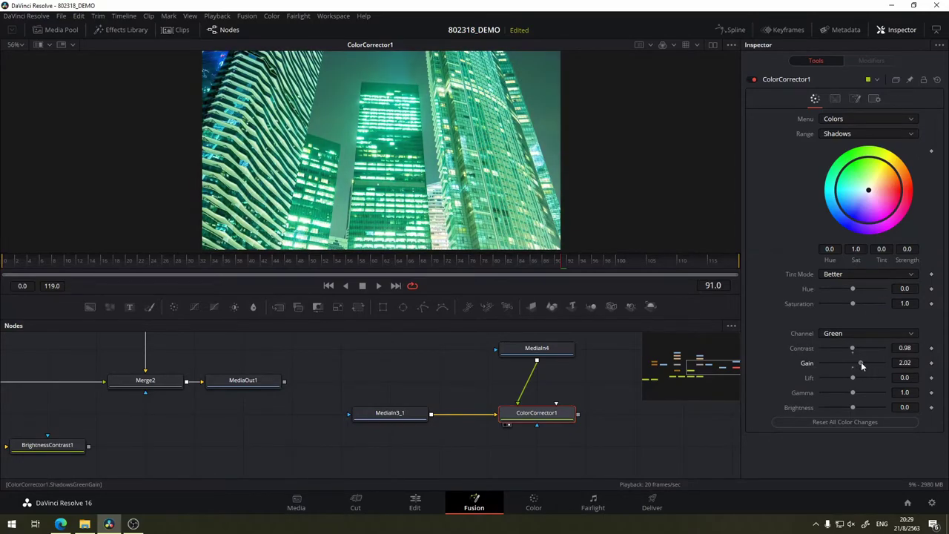
pyautogui.click(836, 98)
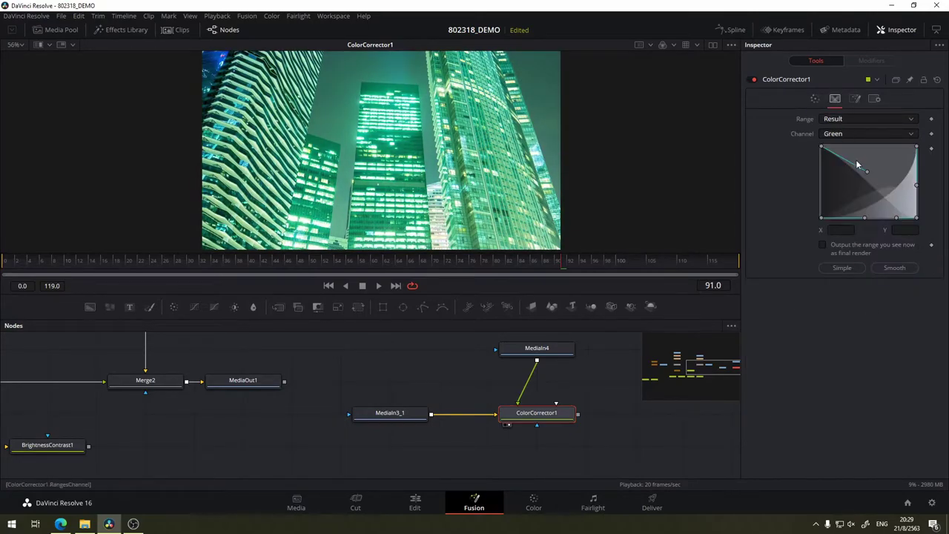
# Rework the Green range curve, lower point to 0.166/0.103, leaving final-render output off.
pyautogui.moveTo(867, 172)
pyautogui.mouseDown()
pyautogui.moveTo(872, 181)
pyautogui.moveTo(827, 212)
pyautogui.moveTo(853, 200)
pyautogui.mouseUp()
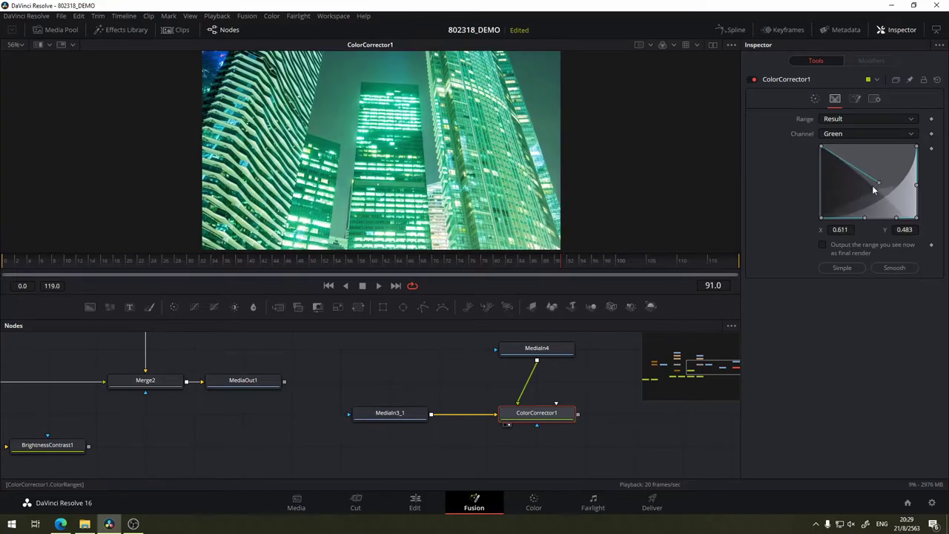
pyautogui.moveTo(918, 187)
pyautogui.mouseDown()
pyautogui.moveTo(870, 186)
pyautogui.moveTo(908, 193)
pyautogui.mouseUp()
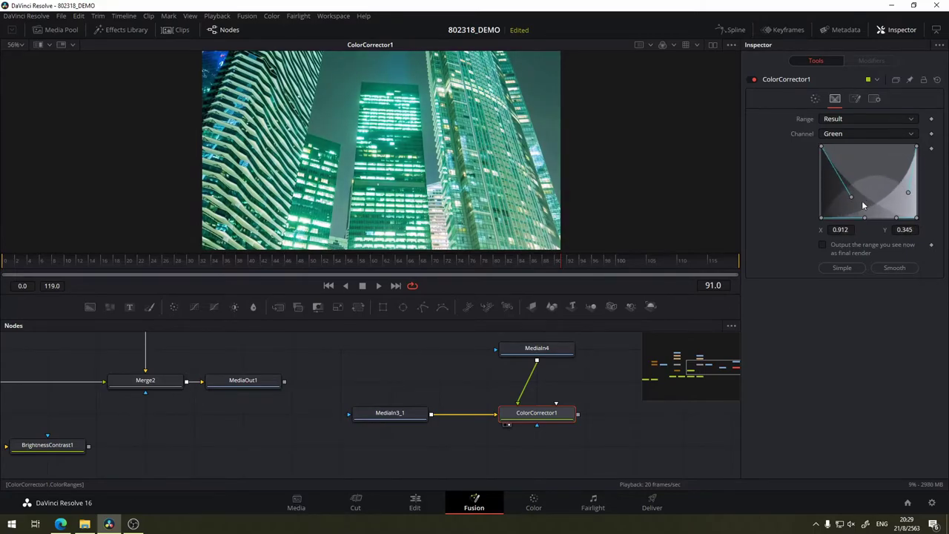
pyautogui.moveTo(865, 218)
pyautogui.mouseDown()
pyautogui.moveTo(890, 228)
pyautogui.moveTo(863, 226)
pyautogui.mouseUp()
pyautogui.moveTo(822, 148)
pyautogui.mouseDown()
pyautogui.moveTo(862, 149)
pyautogui.moveTo(792, 148)
pyautogui.mouseUp()
pyautogui.moveTo(917, 146); pyautogui.dragTo(927, 147)
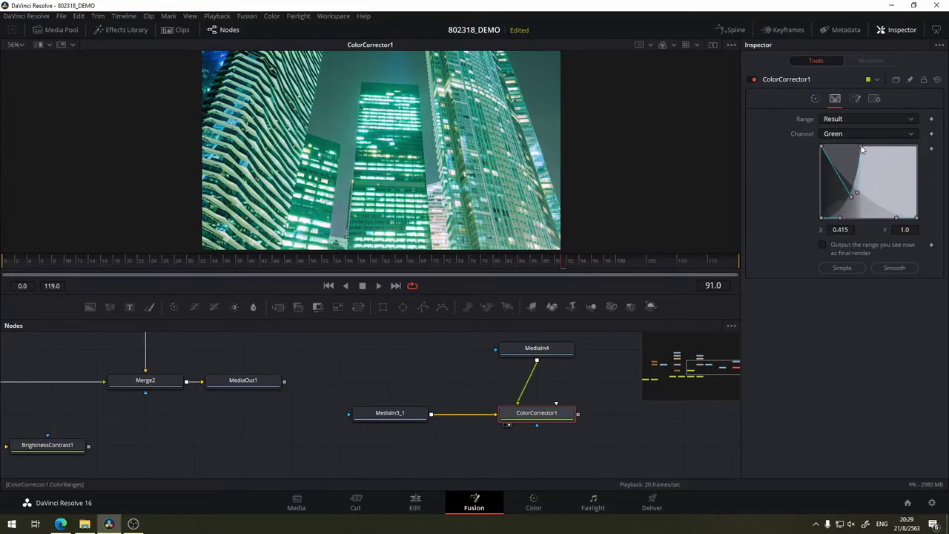
pyautogui.moveTo(850, 197); pyautogui.dragTo(839, 211)
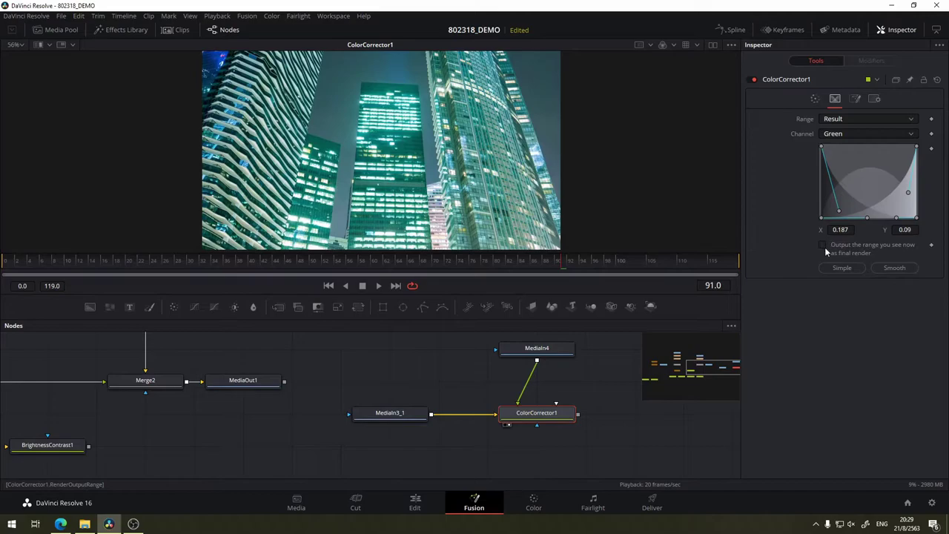
pyautogui.click(823, 245)
pyautogui.click(823, 245)
pyautogui.moveTo(839, 215); pyautogui.dragTo(838, 210)
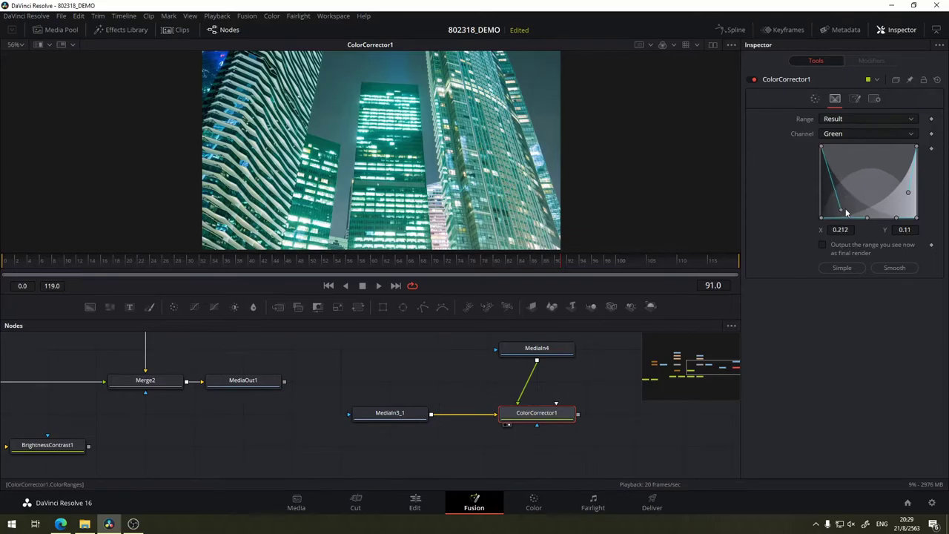
pyautogui.click(850, 134)
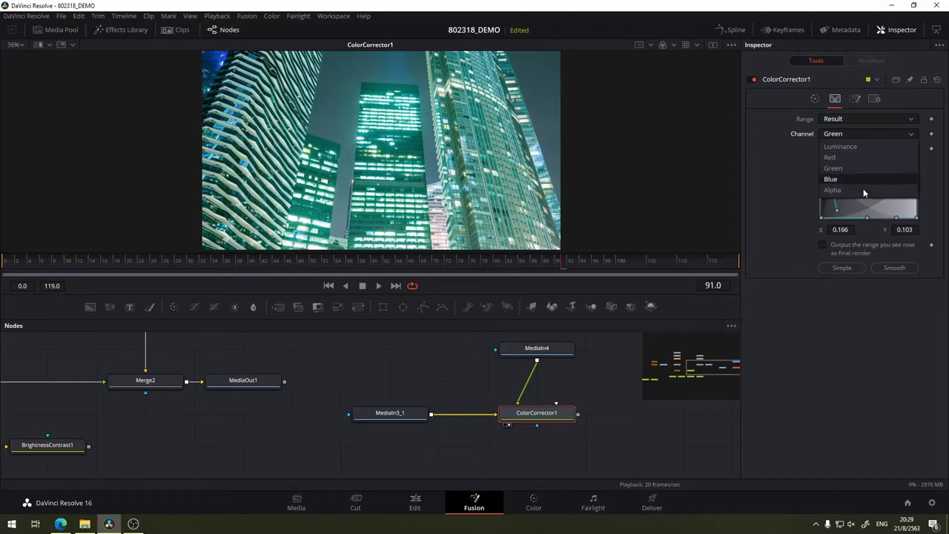
# Toggle Pre-Divide/Post-Multiply in ColorCorrector1's Options tab.
pyautogui.click(854, 101)
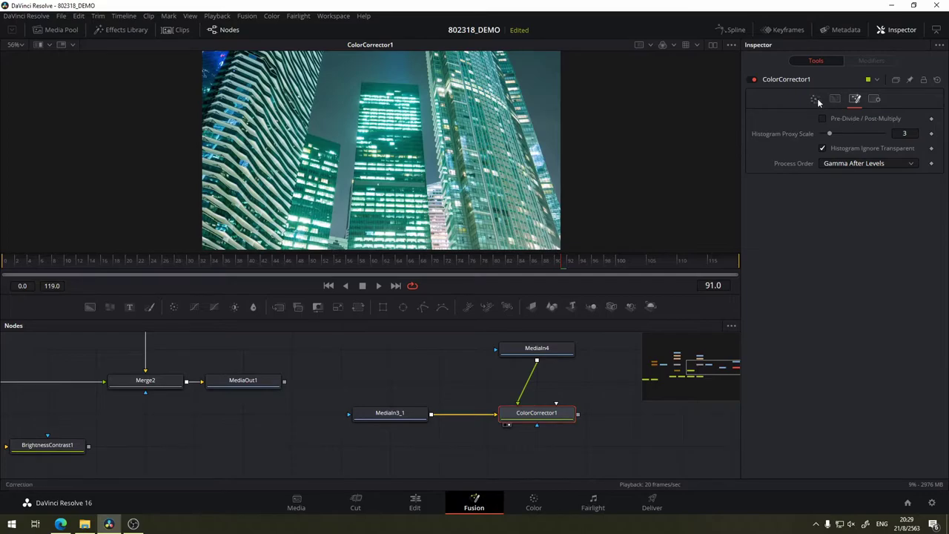
pyautogui.click(817, 99)
pyautogui.click(854, 98)
pyautogui.click(822, 120)
# Review the Settings tab, then drag ColorCorrector1 out of the MediaIn3_1/MediaIn4 chain.
pyautogui.click(874, 100)
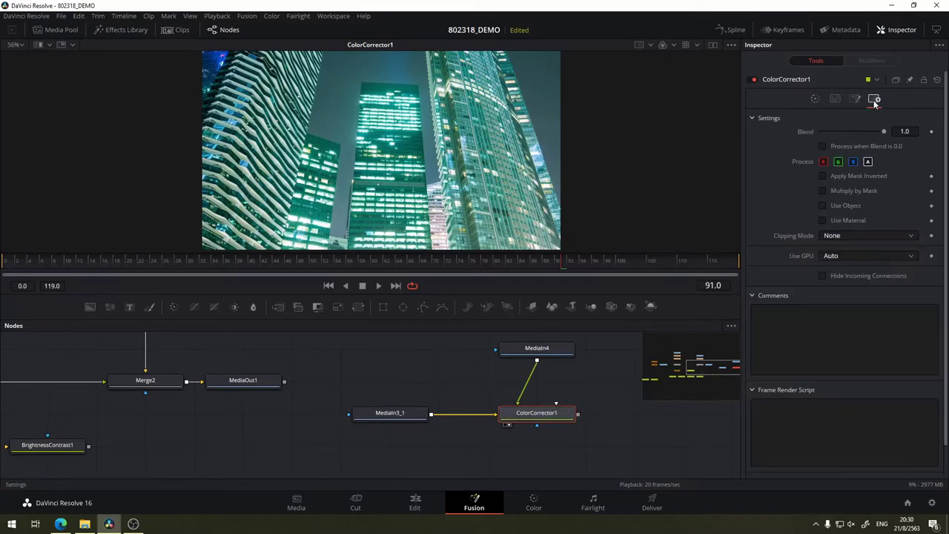
pyautogui.click(855, 98)
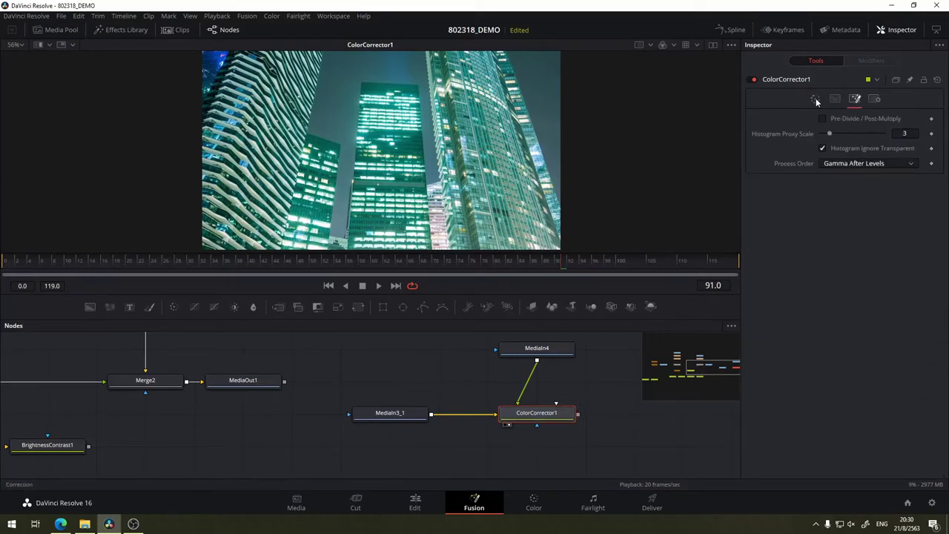
pyautogui.click(815, 98)
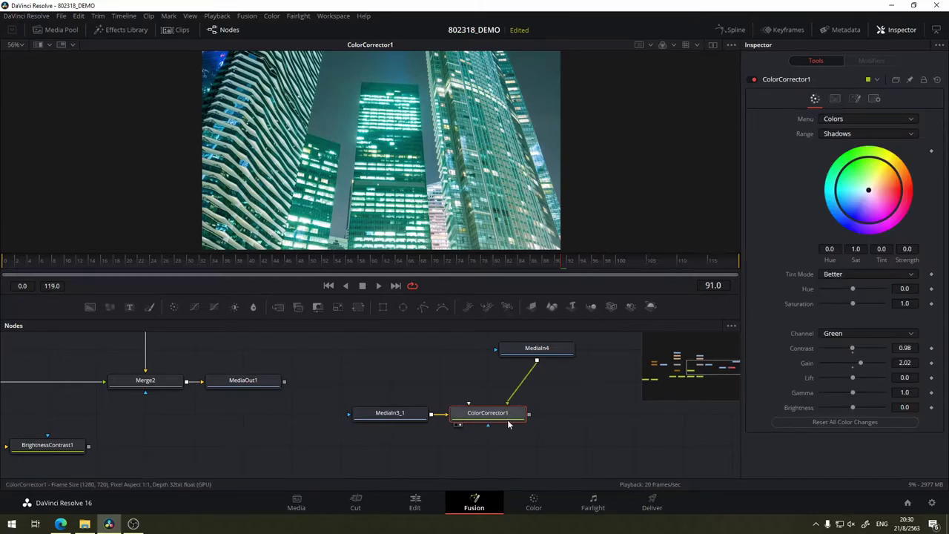
pyautogui.moveTo(539, 425); pyautogui.dragTo(581, 417)
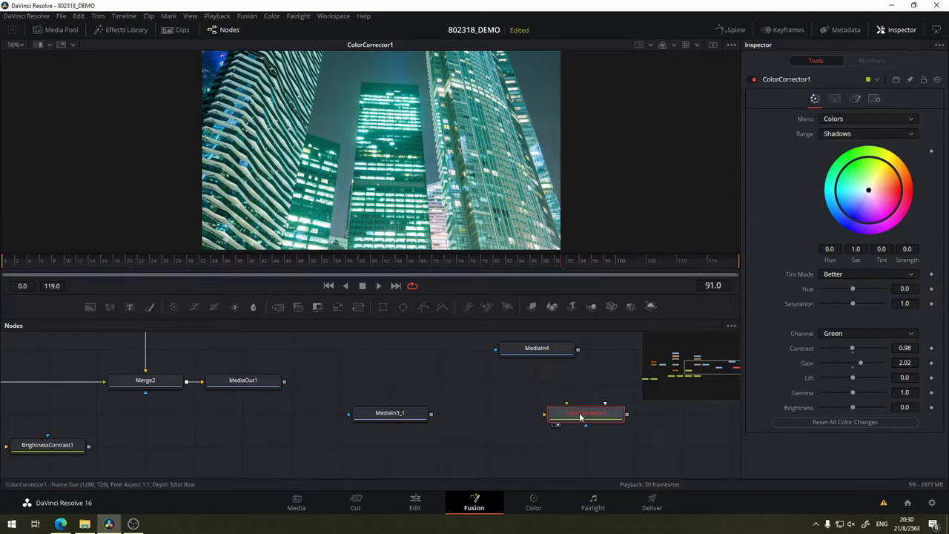
# Delete ColorCorrector1, connect ColorCurves1 after MediaIn3_1, and view its output.
pyautogui.press('Delete')
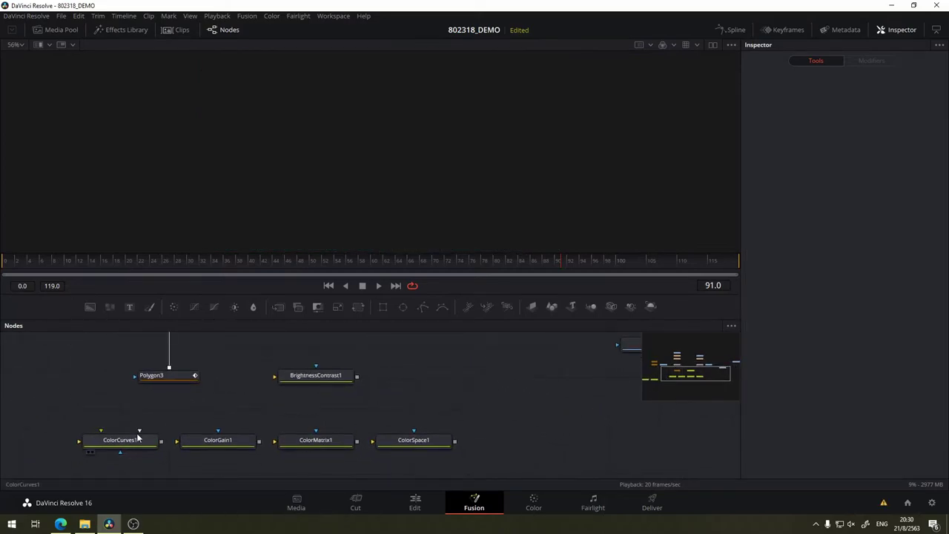
pyautogui.moveTo(127, 446); pyautogui.dragTo(517, 379)
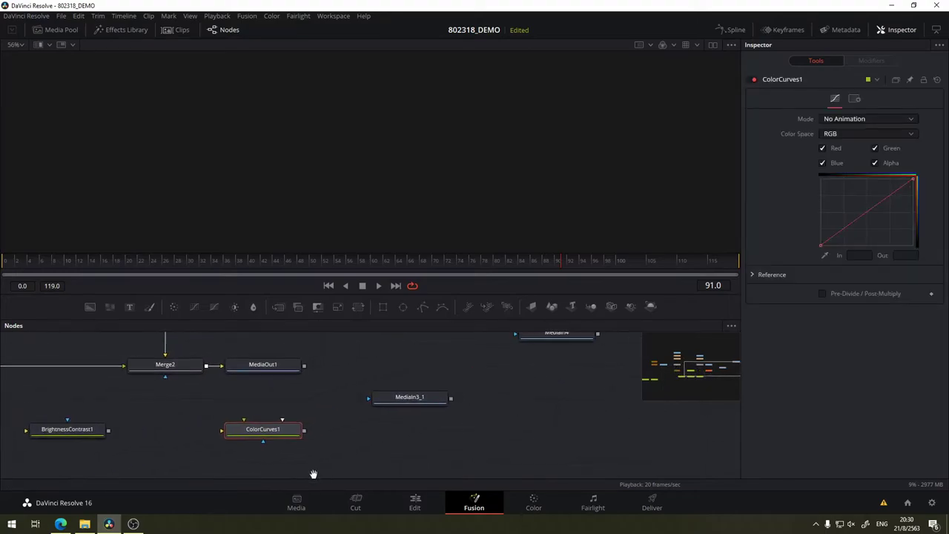
pyautogui.moveTo(245, 438)
pyautogui.mouseDown()
pyautogui.moveTo(539, 406)
pyautogui.moveTo(396, 403)
pyautogui.mouseUp()
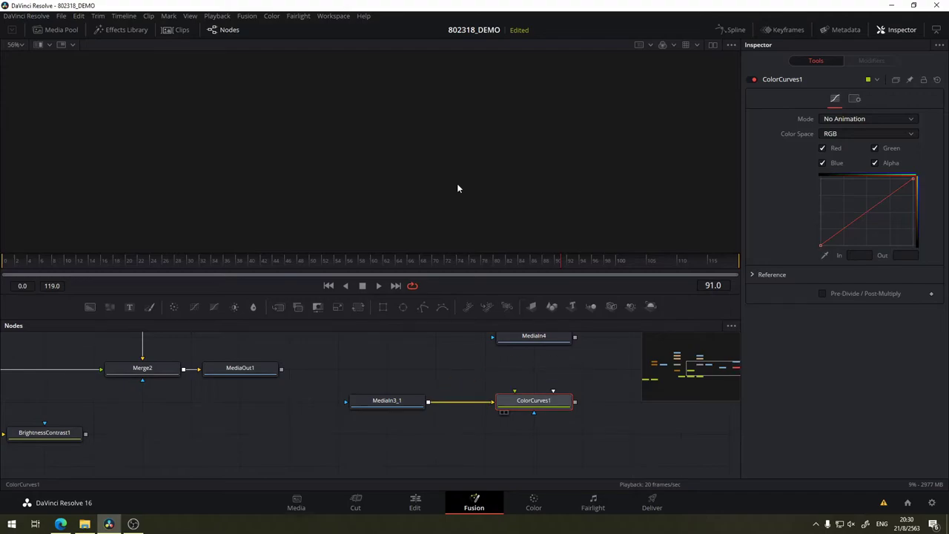
pyautogui.moveTo(519, 401); pyautogui.dragTo(480, 226)
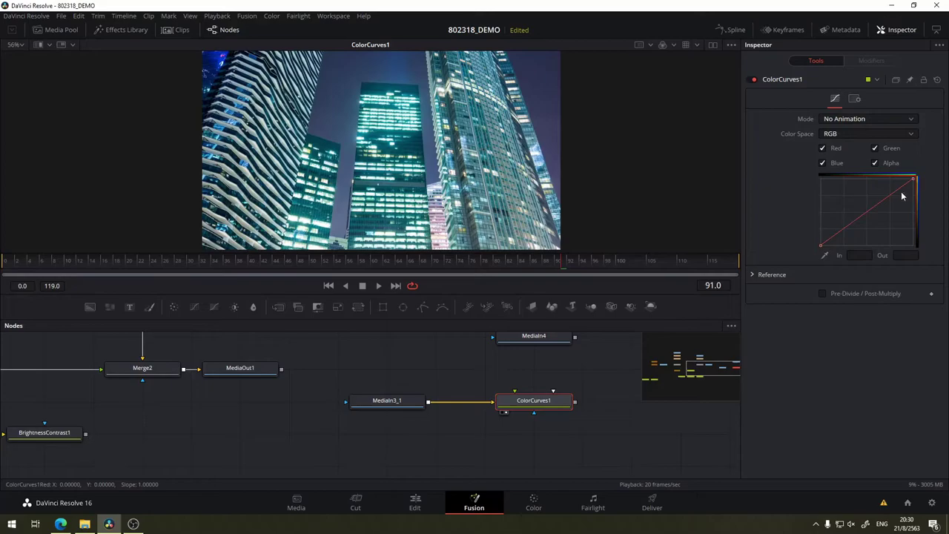
# Try bending the curve's middle point upward to brighten, undoing each attempt.
pyautogui.moveTo(871, 211)
pyautogui.mouseDown()
pyautogui.moveTo(850, 199)
pyautogui.moveTo(892, 228)
pyautogui.moveTo(857, 200)
pyautogui.moveTo(881, 227)
pyautogui.mouseUp()
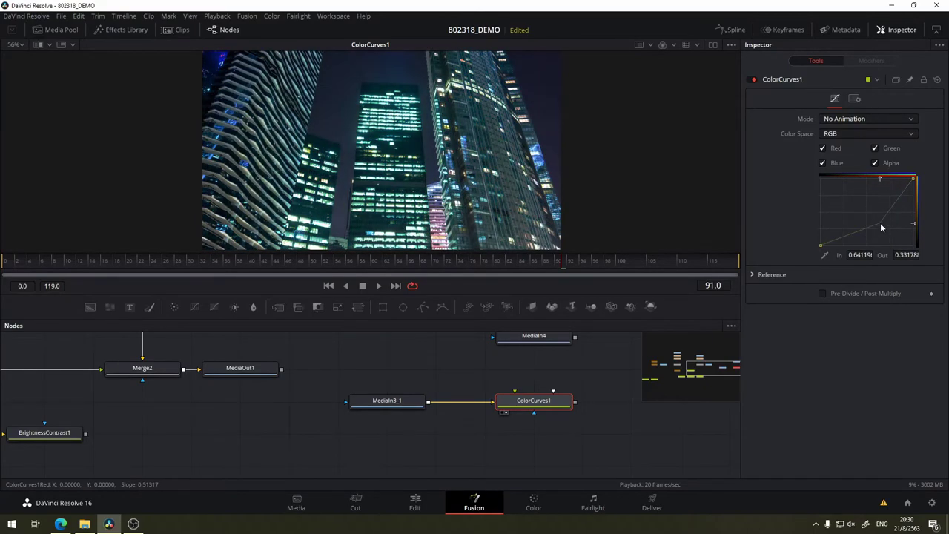
pyautogui.press('Delete')
pyautogui.click(869, 213)
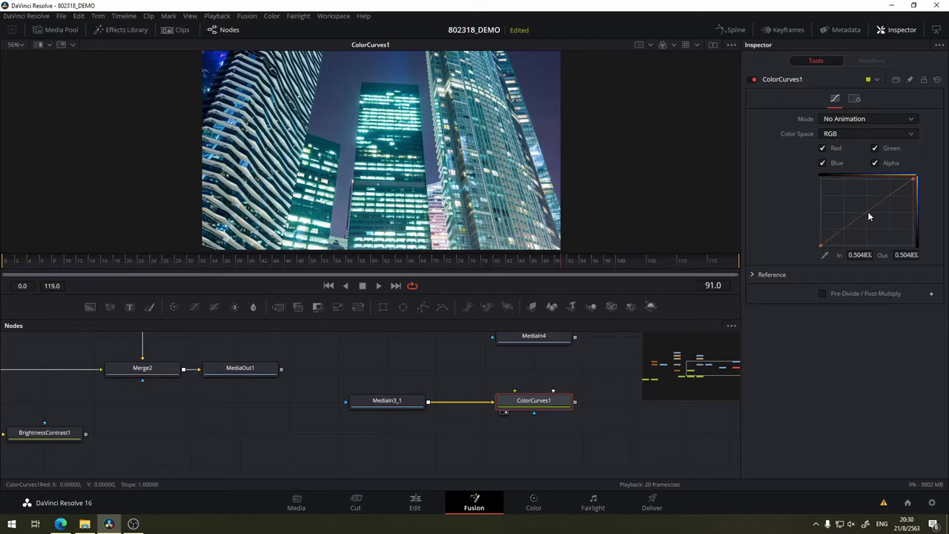
pyautogui.moveTo(868, 213); pyautogui.dragTo(858, 204)
pyautogui.hotkey('ctrl', 'z')
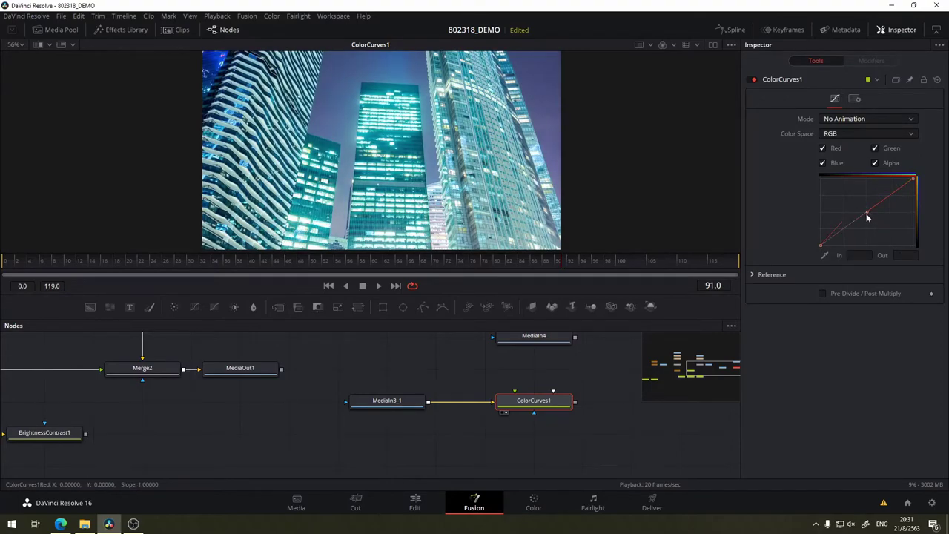
pyautogui.click(868, 213)
pyautogui.moveTo(870, 216); pyautogui.dragTo(859, 202)
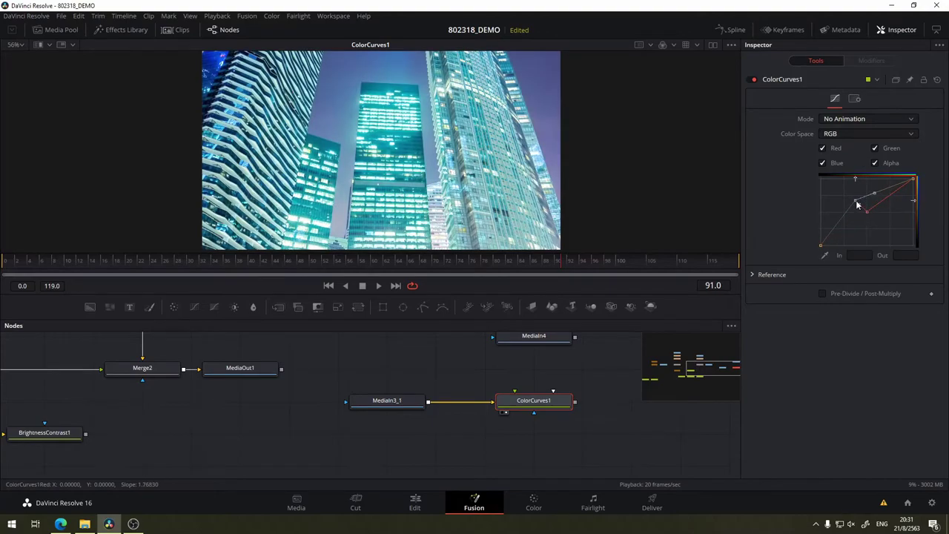
pyautogui.hotkey('ctrl', 'z')
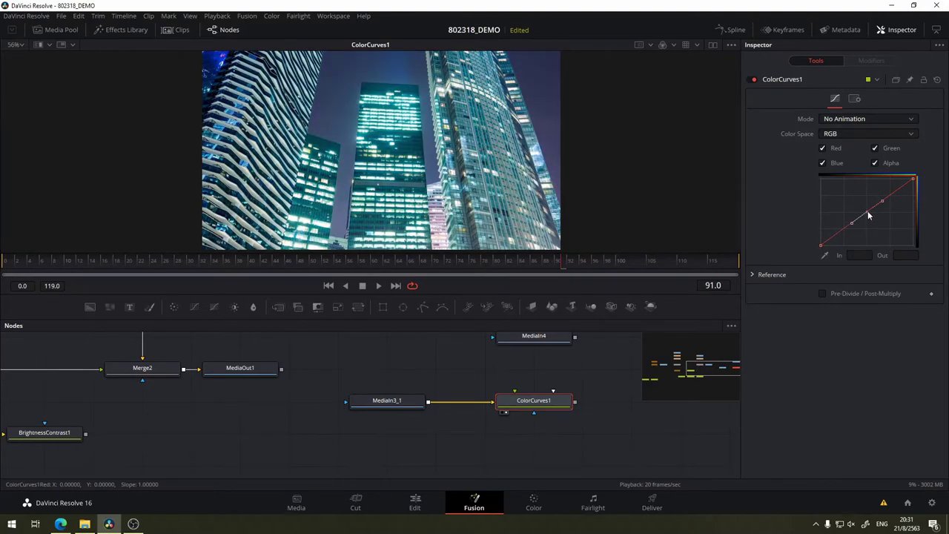
pyautogui.hotkey('ctrl', 'shift', 'z')
pyautogui.hotkey('ctrl', 'z')
# Add and raise more curve points, then remove them so the RGB curve is straight.
pyautogui.hotkey('ctrl', 'z')
pyautogui.click(869, 216)
pyautogui.moveTo(868, 216); pyautogui.dragTo(861, 208)
pyautogui.hotkey('ctrl', 'z')
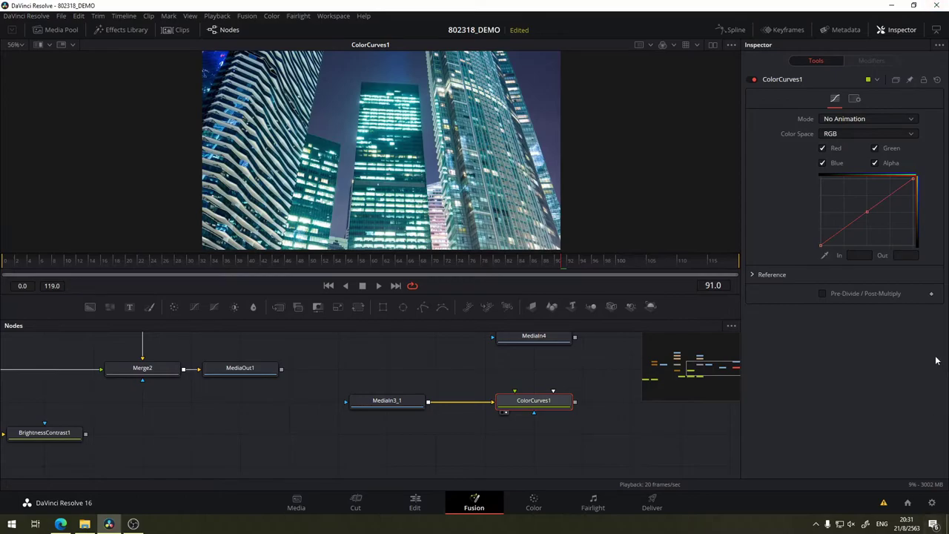
pyautogui.click(852, 222)
pyautogui.click(882, 201)
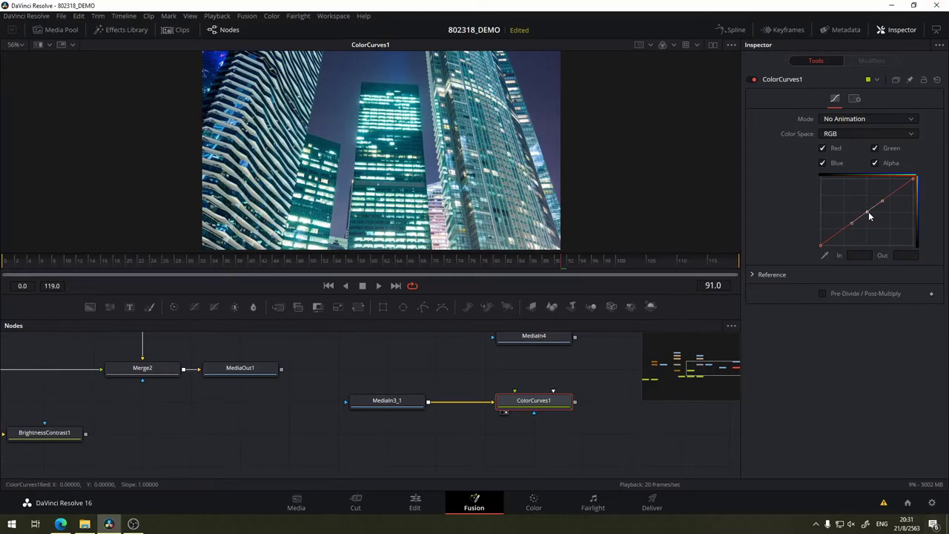
pyautogui.moveTo(869, 213); pyautogui.dragTo(863, 204)
pyautogui.click(864, 206)
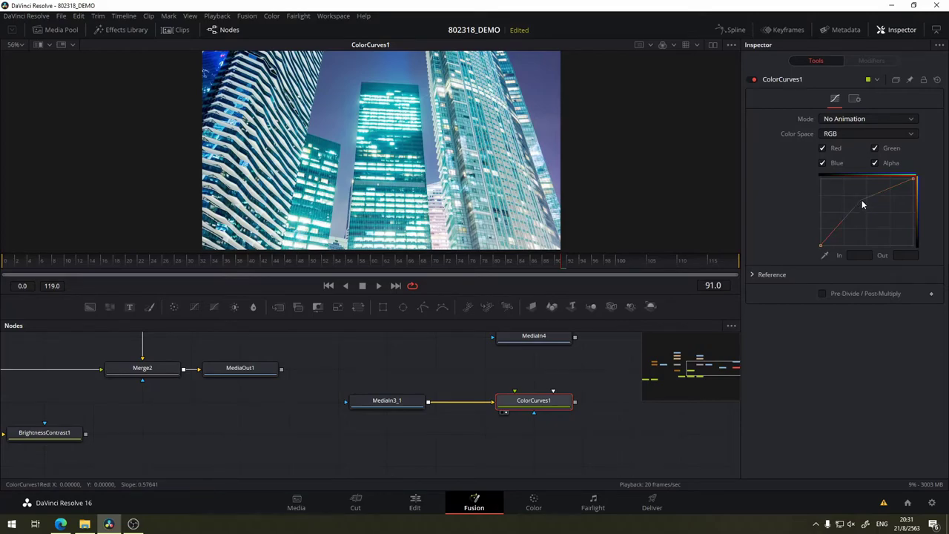
pyautogui.press('Delete')
pyautogui.hotkey('ctrl', 'z')
pyautogui.press('Delete')
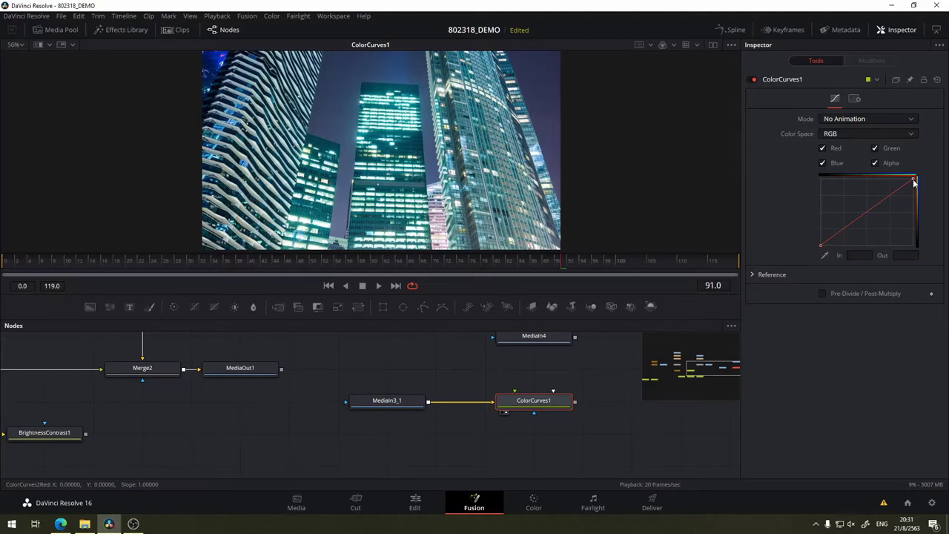
# Reshape the RGB curve, setting the bottom end just off zero to deepen shadows, Green kept on.
pyautogui.click(869, 215)
pyautogui.moveTo(868, 214)
pyautogui.mouseDown()
pyautogui.moveTo(856, 210)
pyautogui.moveTo(877, 221)
pyautogui.mouseUp()
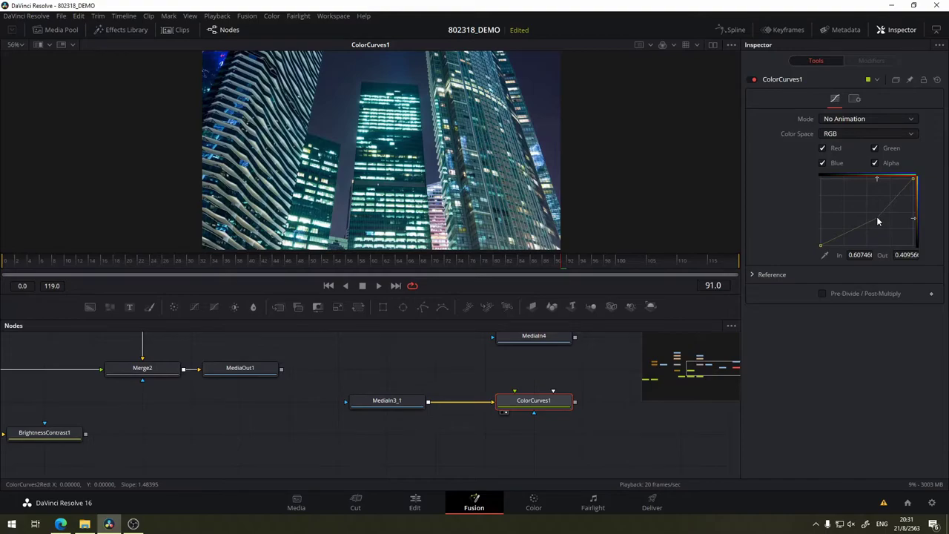
pyautogui.moveTo(878, 220); pyautogui.dragTo(868, 212)
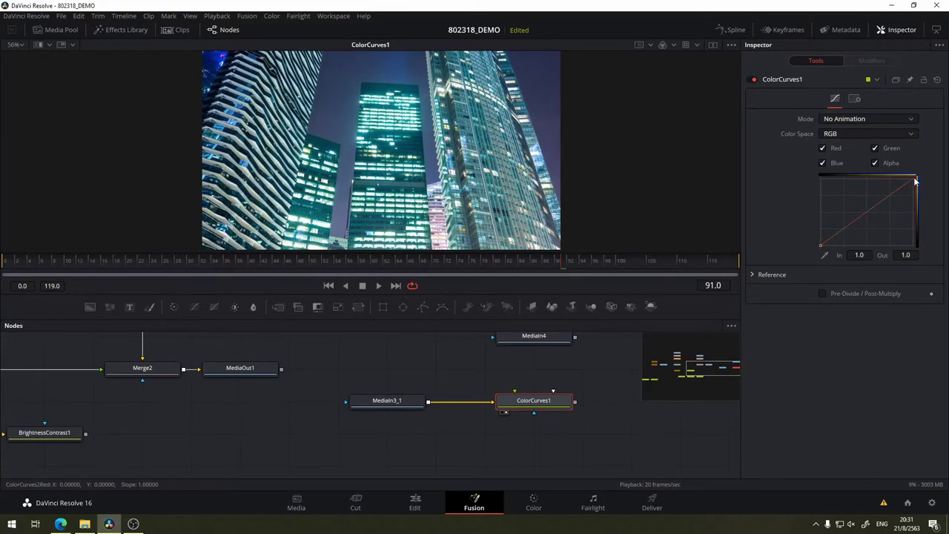
pyautogui.moveTo(915, 180)
pyautogui.mouseDown()
pyautogui.moveTo(918, 203)
pyautogui.moveTo(908, 185)
pyautogui.moveTo(885, 198)
pyautogui.moveTo(876, 191)
pyautogui.moveTo(910, 188)
pyautogui.mouseUp()
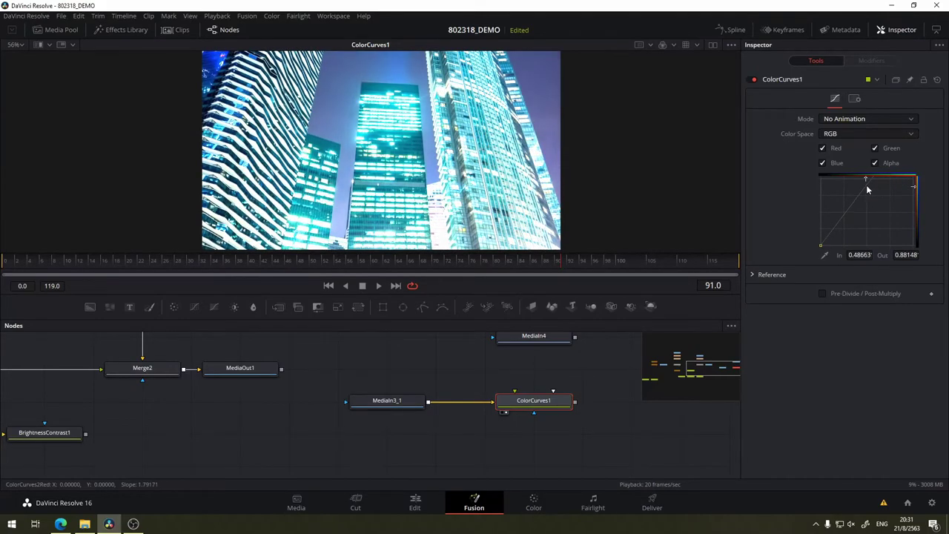
pyautogui.moveTo(913, 210); pyautogui.dragTo(914, 179)
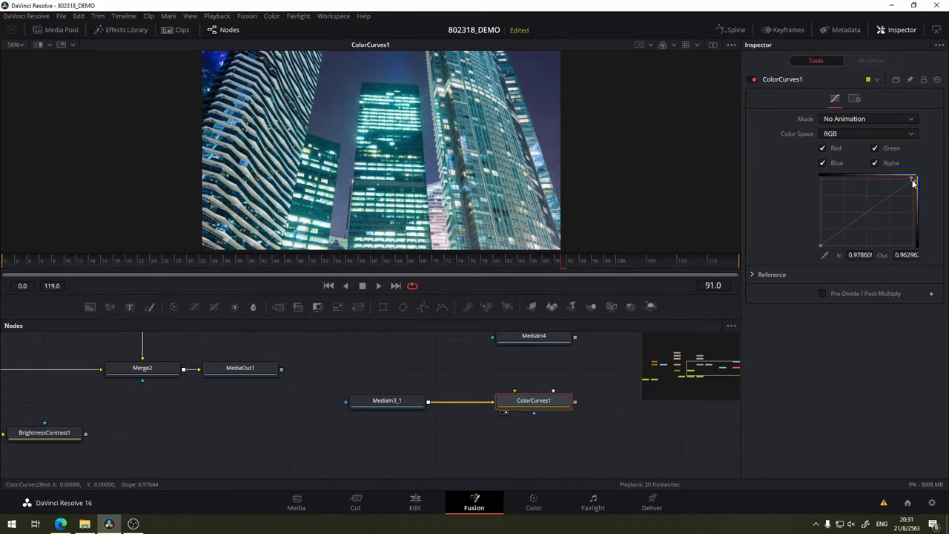
pyautogui.moveTo(821, 246)
pyautogui.mouseDown()
pyautogui.moveTo(856, 240)
pyautogui.moveTo(866, 212)
pyautogui.mouseUp()
pyautogui.moveTo(822, 245)
pyautogui.mouseDown()
pyautogui.moveTo(840, 251)
pyautogui.moveTo(821, 246)
pyautogui.mouseUp()
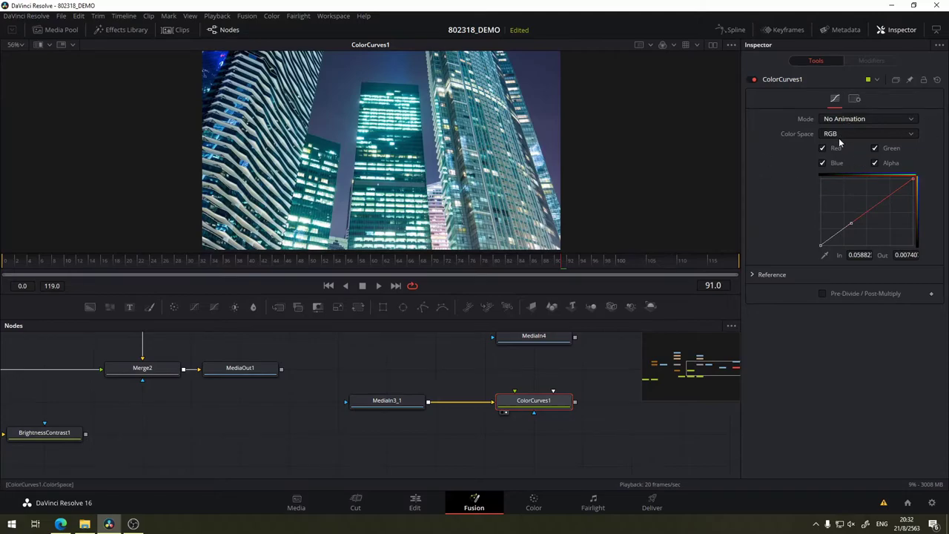
pyautogui.click(876, 149)
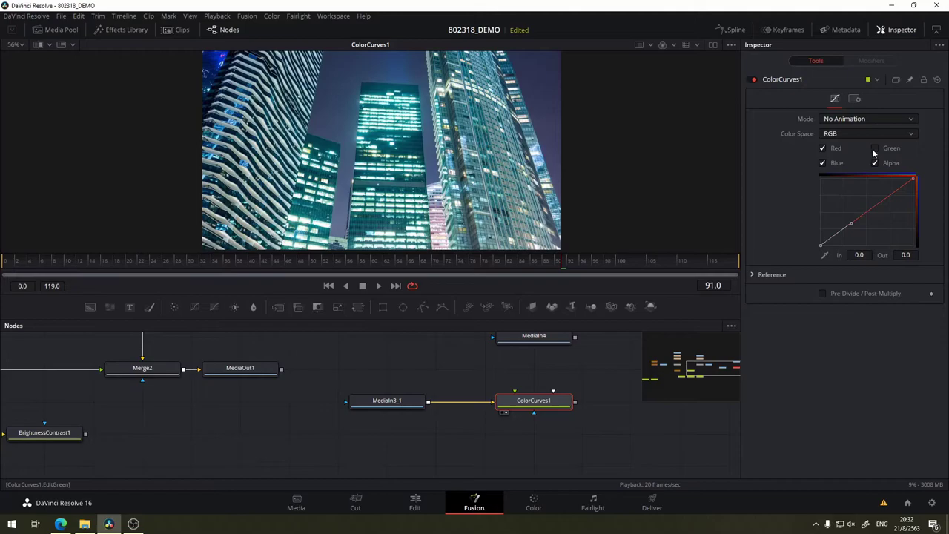
pyautogui.click(876, 150)
# Connect MediaIn4 to ColorCurves1's reference input.
pyautogui.click(754, 275)
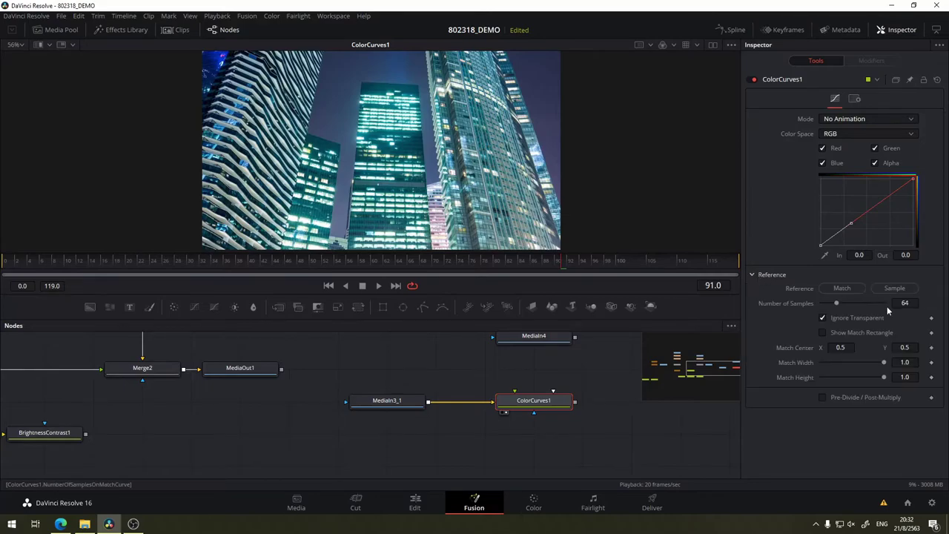
pyautogui.click(754, 275)
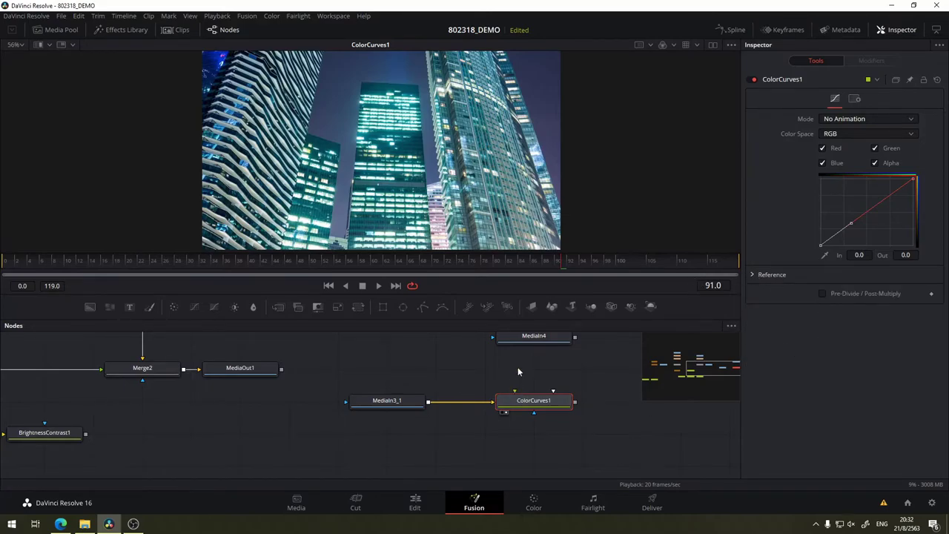
pyautogui.click(517, 399)
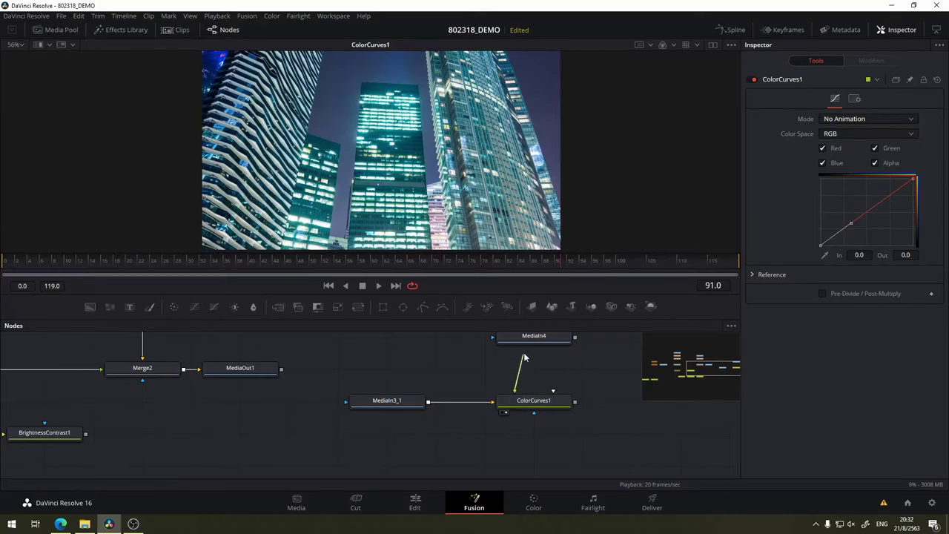
pyautogui.moveTo(515, 392); pyautogui.dragTo(534, 343)
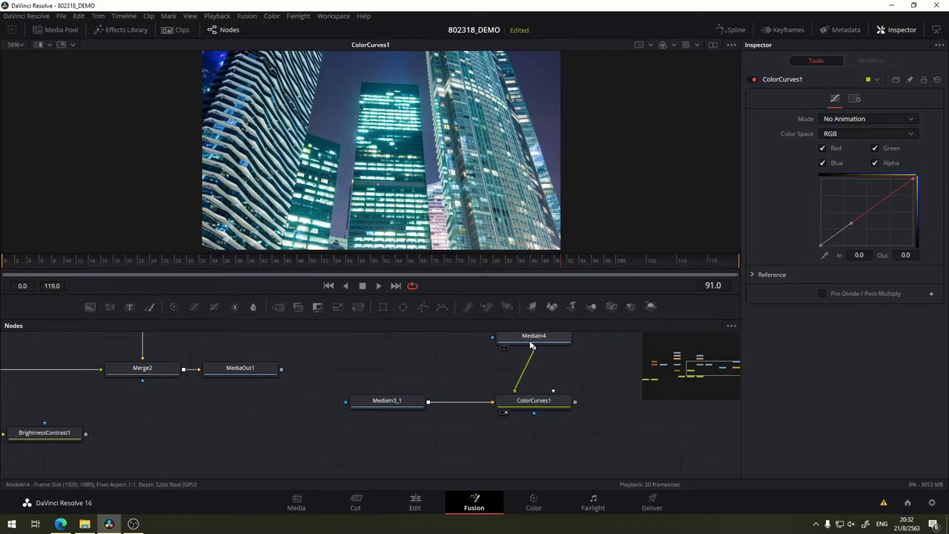
# Match ColorCurves1 to the MediaIn4 reference, turning the skyline pinkish-red.
pyautogui.click(753, 274)
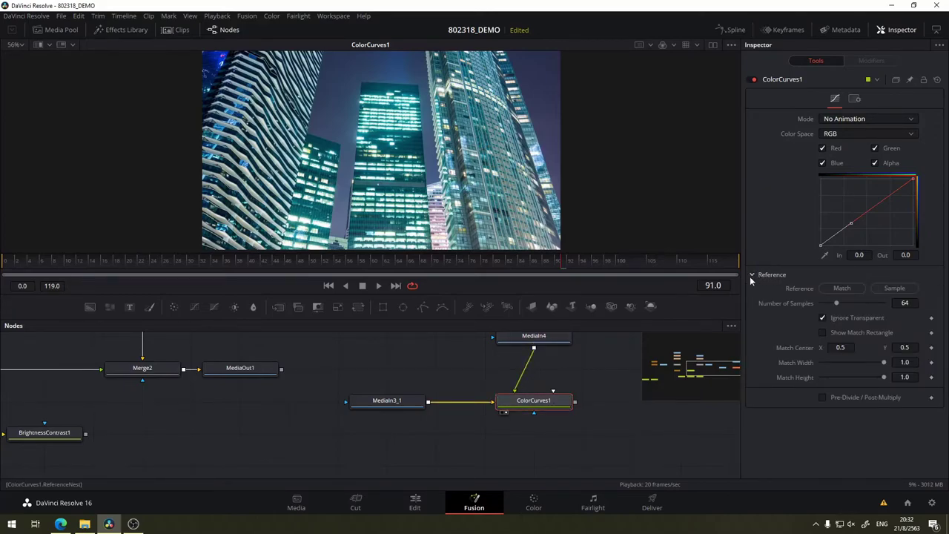
pyautogui.click(839, 287)
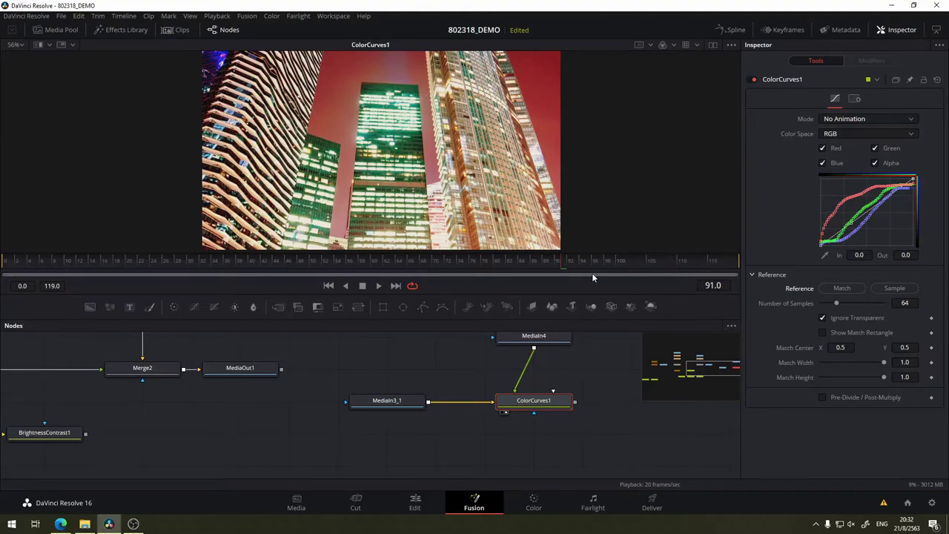
pyautogui.hotkey('ctrl', 'z')
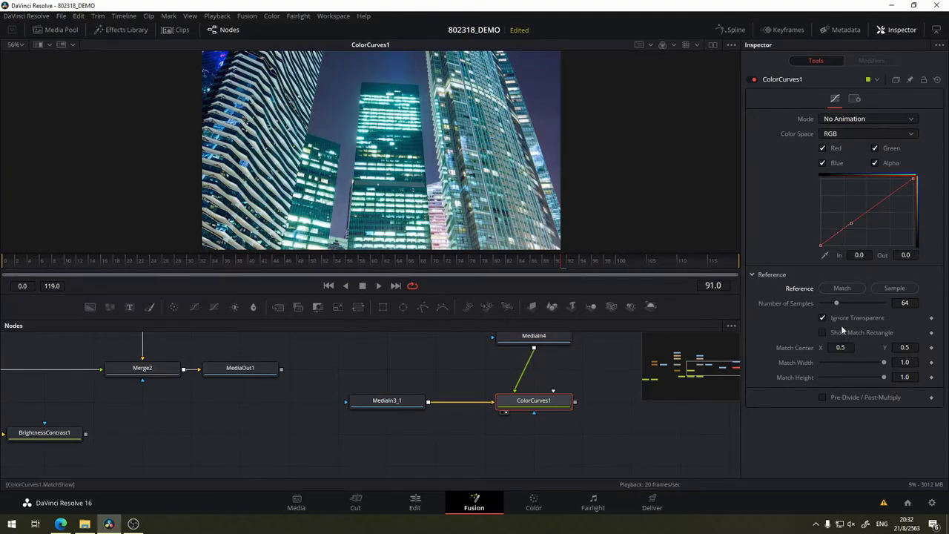
pyautogui.click(853, 293)
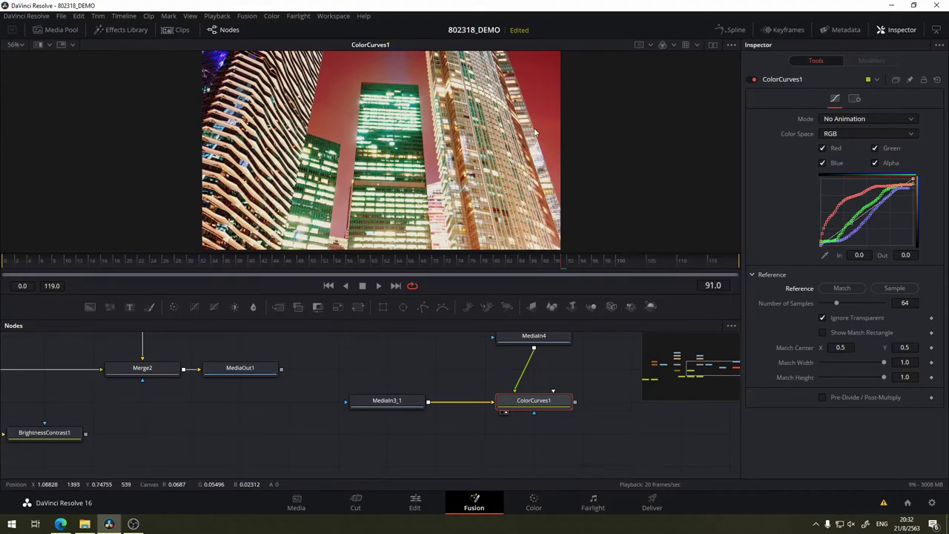
# Compare curve matches at 16, 2 and higher Number of Samples values.
pyautogui.moveTo(838, 305); pyautogui.dragTo(825, 305)
pyautogui.click(842, 287)
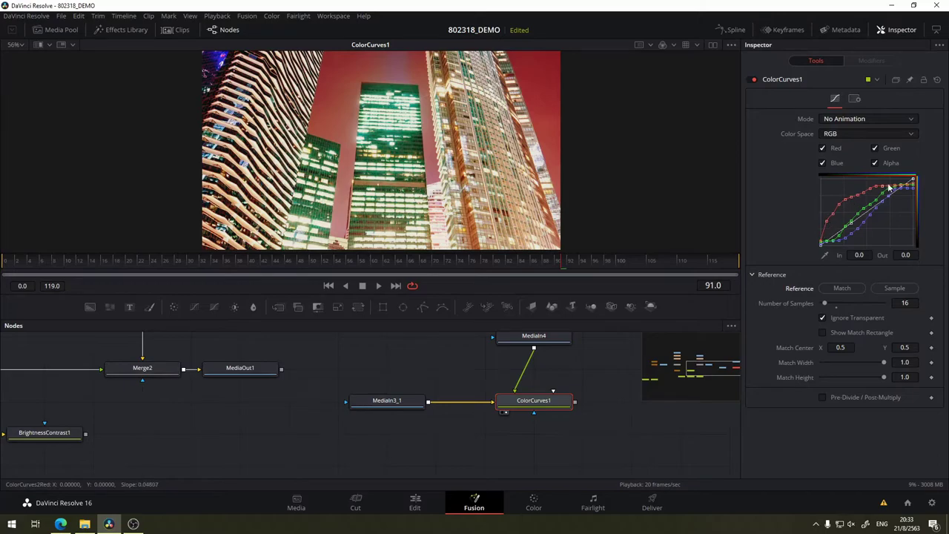
pyautogui.click(906, 303)
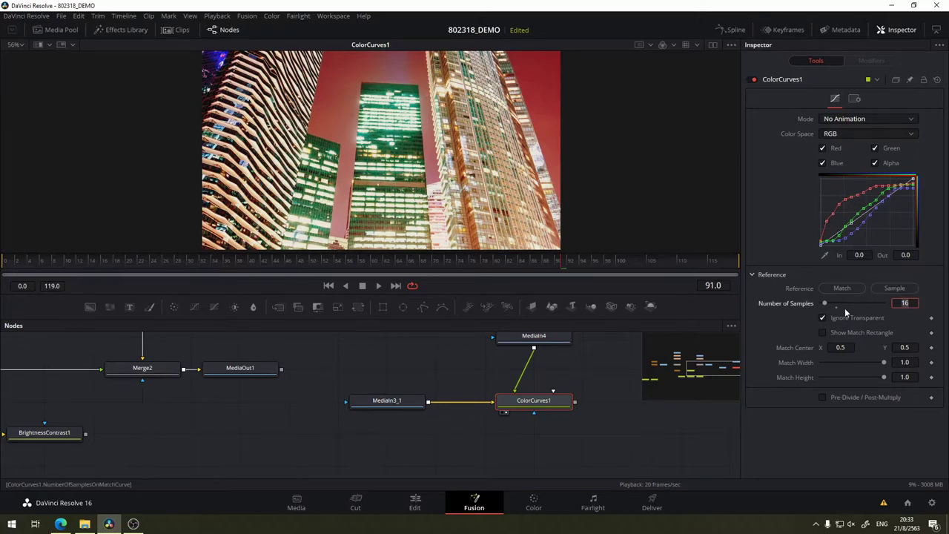
pyautogui.moveTo(825, 305); pyautogui.dragTo(819, 305)
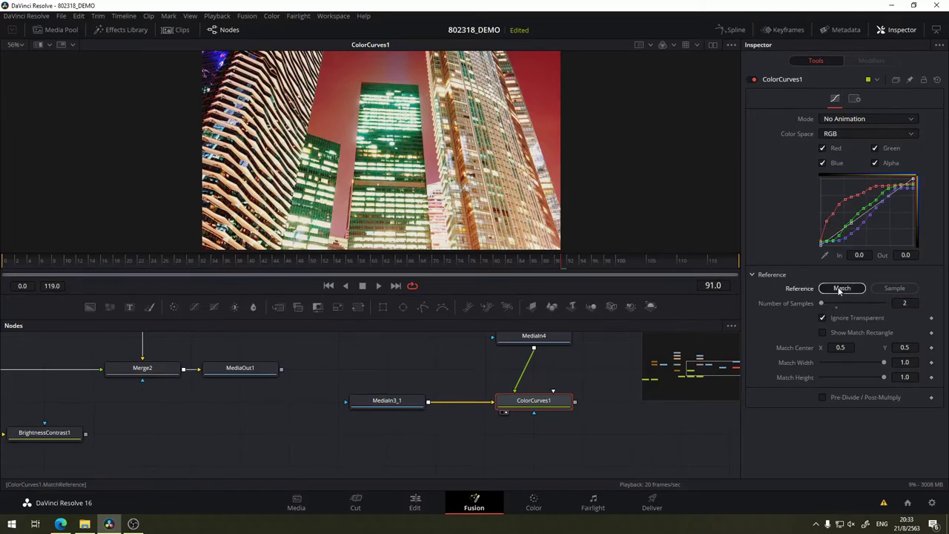
pyautogui.click(841, 288)
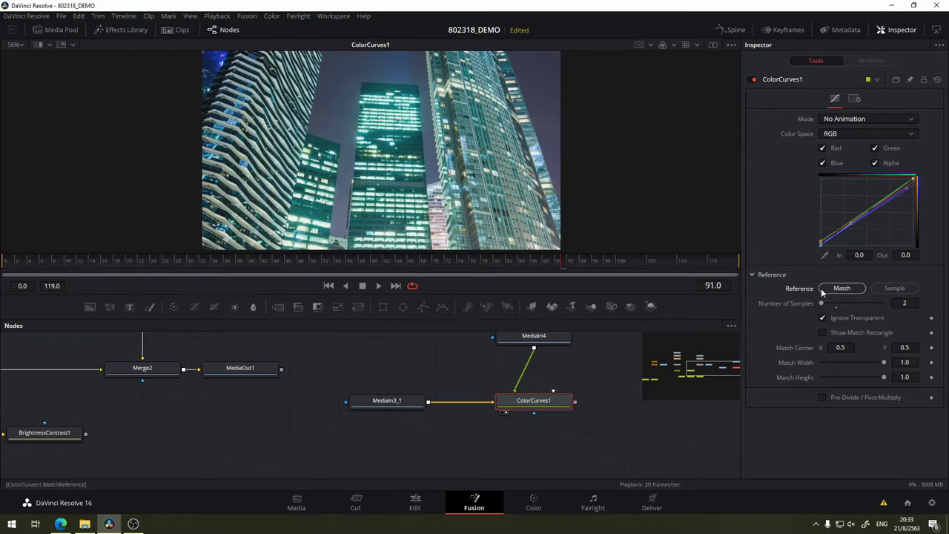
pyautogui.moveTo(822, 307); pyautogui.dragTo(822, 305)
pyautogui.click(842, 288)
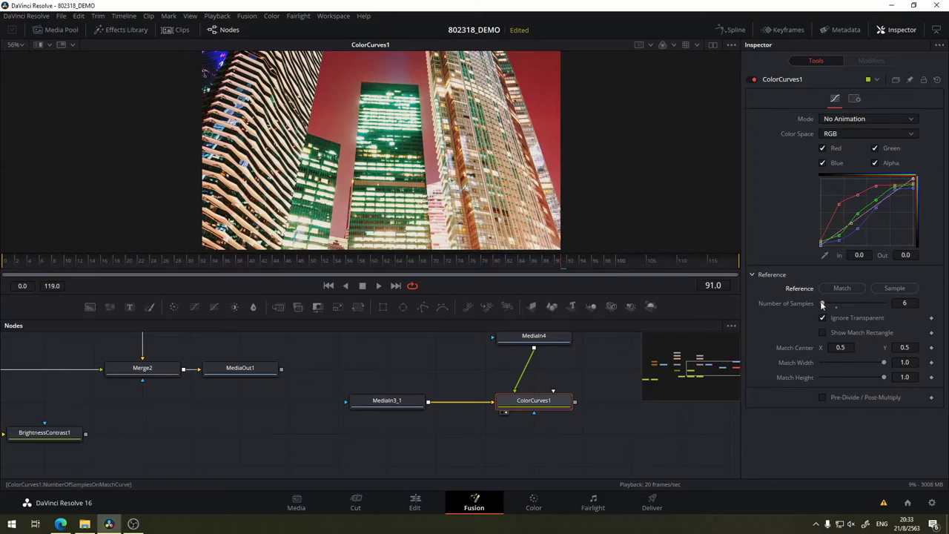
pyautogui.moveTo(822, 303); pyautogui.dragTo(869, 303)
pyautogui.click(845, 288)
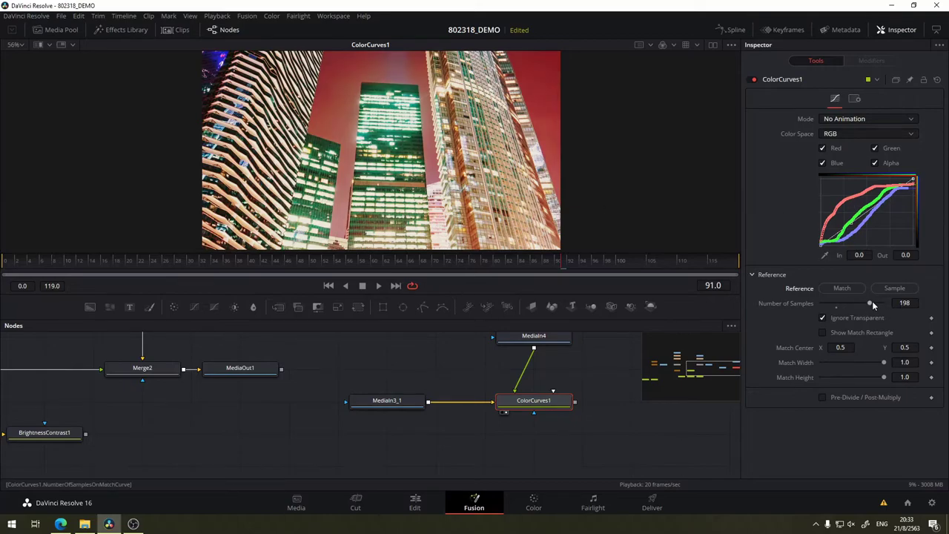
# Sample the reference raw, then rematch with Number of Samples at 14.
pyautogui.click(888, 288)
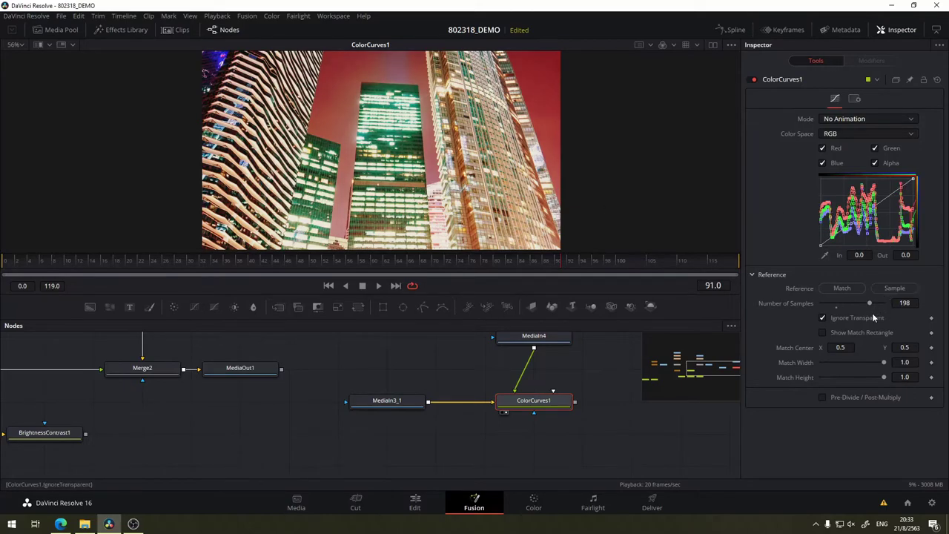
pyautogui.click(842, 289)
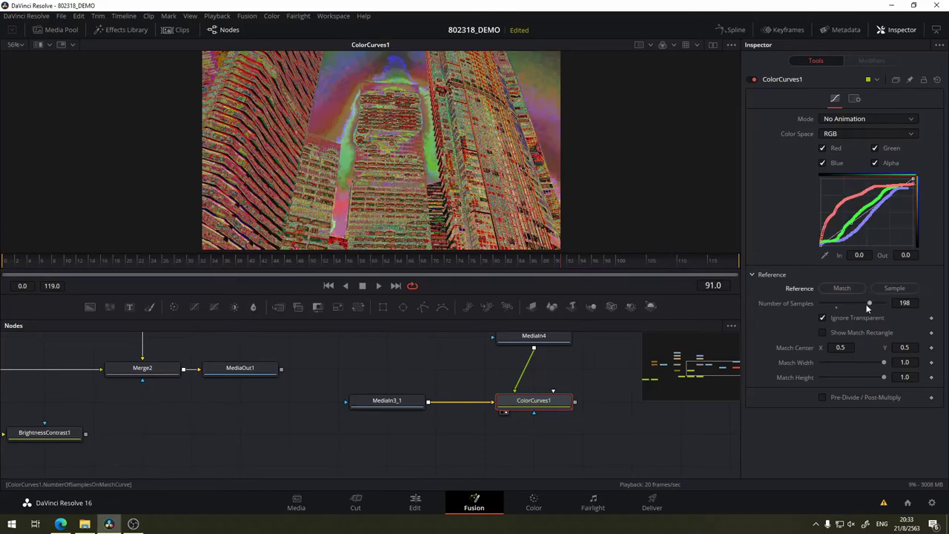
pyautogui.moveTo(870, 304); pyautogui.dragTo(827, 307)
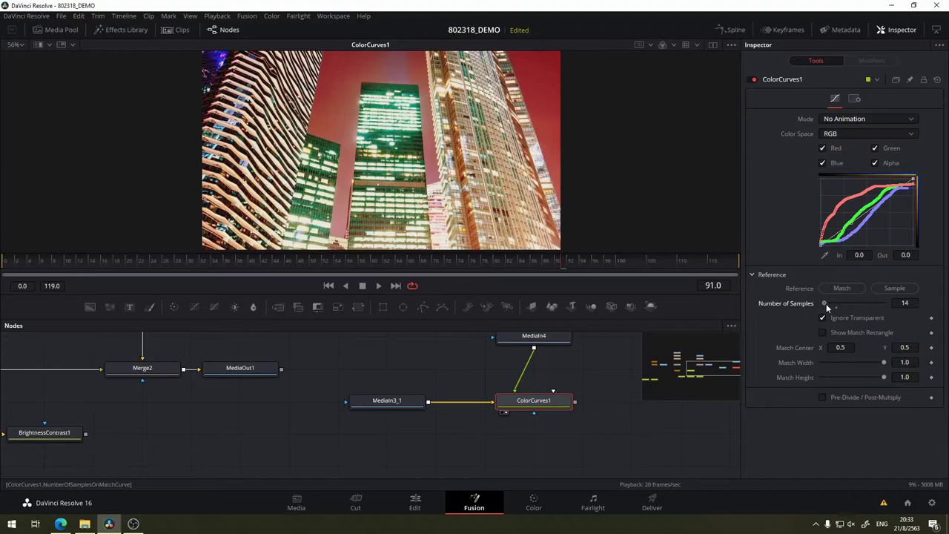
pyautogui.click(842, 288)
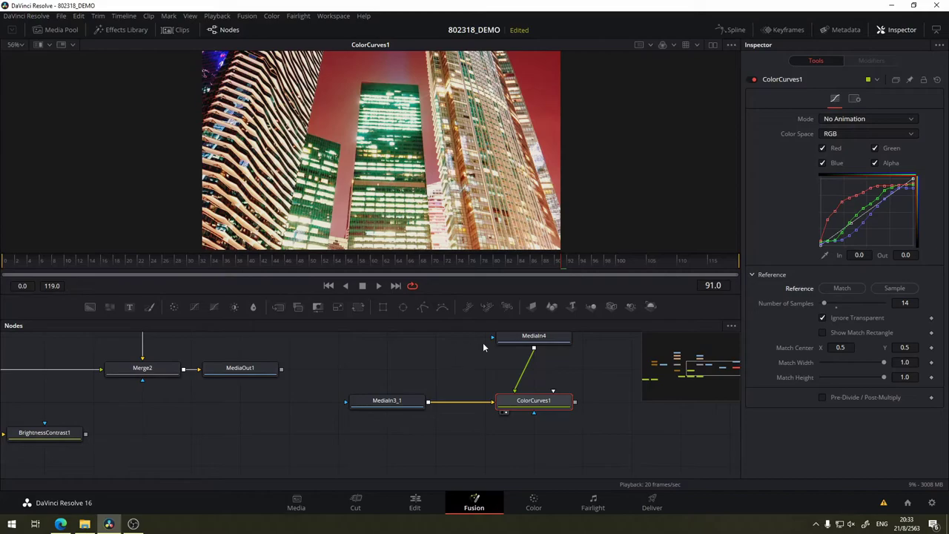
# Reset ColorCurves1 to a straight curve and delete the node.
pyautogui.click(937, 81)
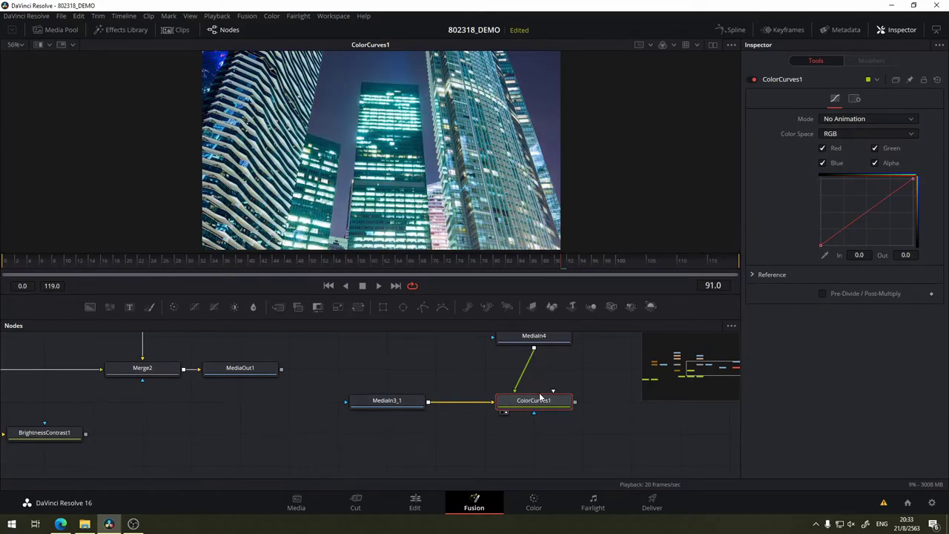
pyautogui.moveTo(542, 406)
pyautogui.mouseDown()
pyautogui.moveTo(640, 406)
pyautogui.moveTo(619, 424)
pyautogui.mouseUp()
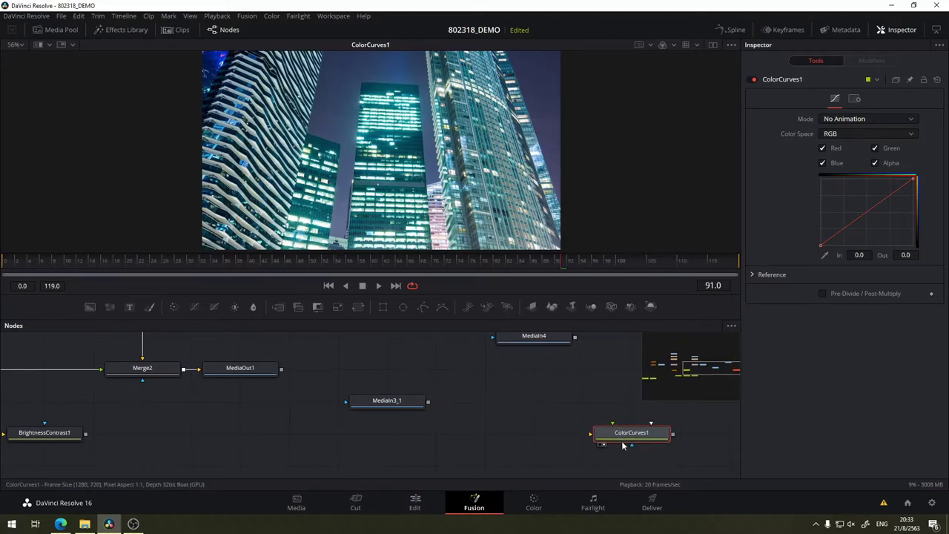
pyautogui.press('Delete')
# Place ColorGain1 beside MediaIn3_1 and wire MediaIn3_1's output into it.
pyautogui.moveTo(361, 456)
pyautogui.mouseDown()
pyautogui.moveTo(360, 402)
pyautogui.moveTo(462, 381)
pyautogui.moveTo(251, 420)
pyautogui.mouseUp()
pyautogui.moveTo(123, 437); pyautogui.dragTo(187, 420)
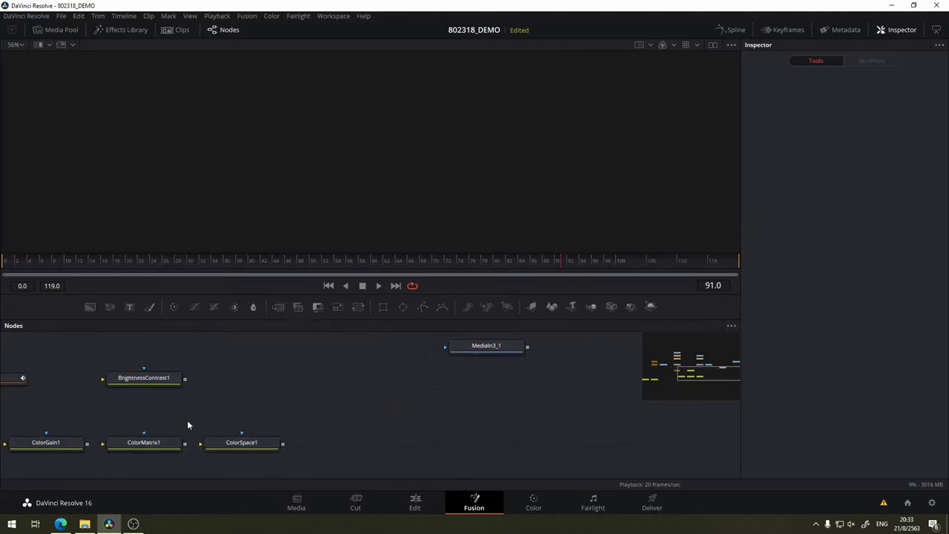
pyautogui.moveTo(71, 451); pyautogui.dragTo(612, 391)
pyautogui.click(612, 387)
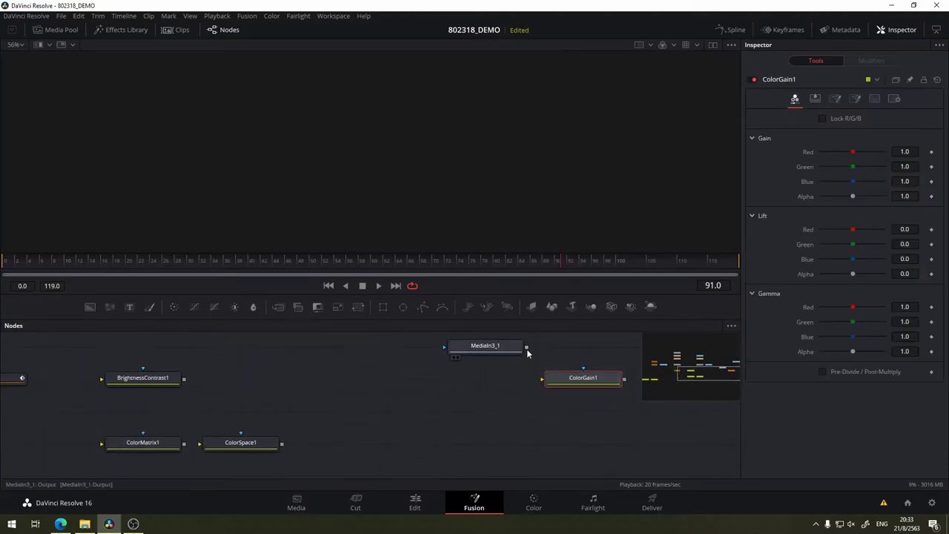
pyautogui.moveTo(527, 347)
pyautogui.mouseDown()
pyautogui.moveTo(556, 382)
pyautogui.moveTo(589, 201)
pyautogui.mouseUp()
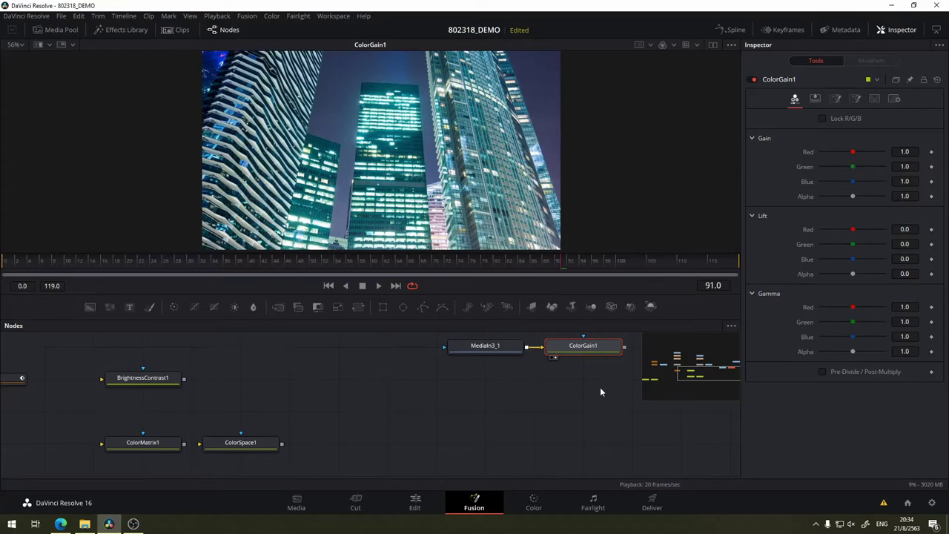
# Try ColorGain1's Green gain at 0.75, then reset it to 1.0.
pyautogui.moveTo(600, 387); pyautogui.dragTo(545, 416)
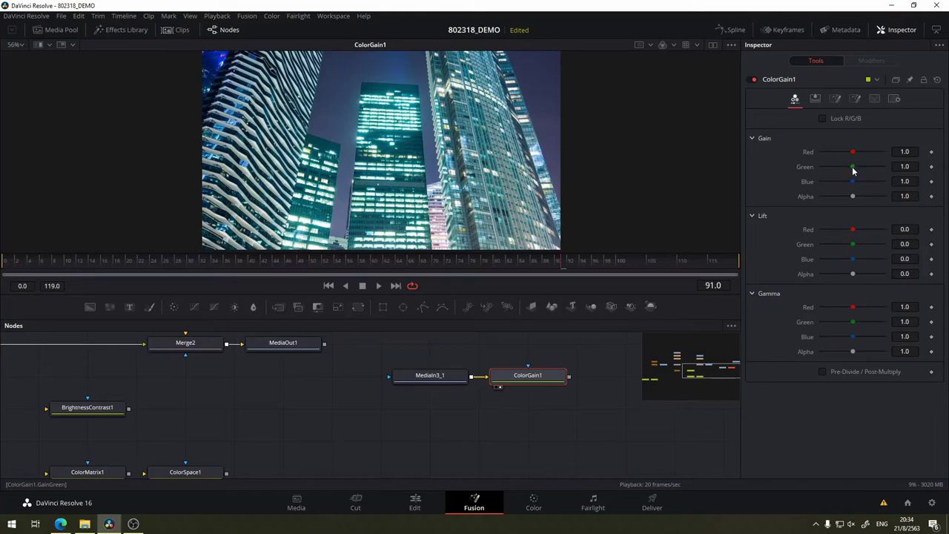
pyautogui.moveTo(853, 171); pyautogui.dragTo(850, 172)
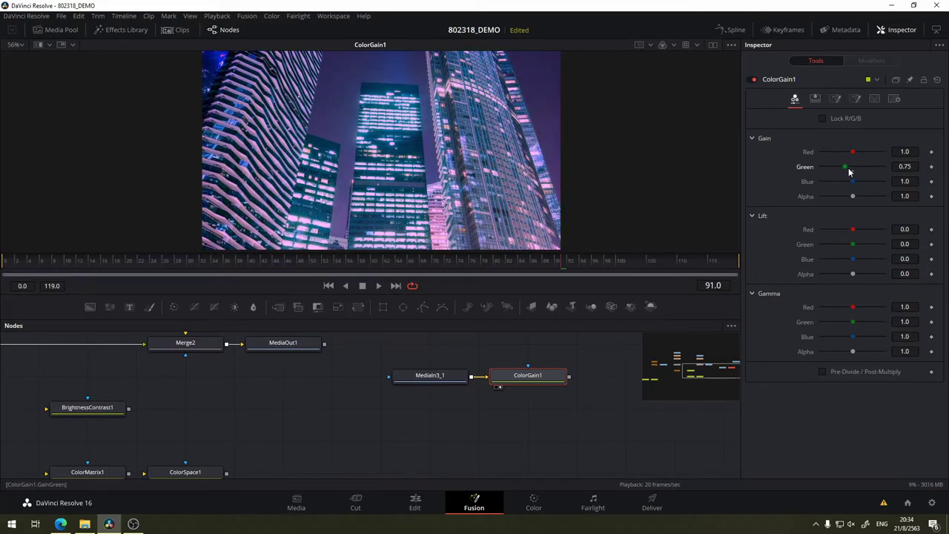
pyautogui.doubleClick(850, 172)
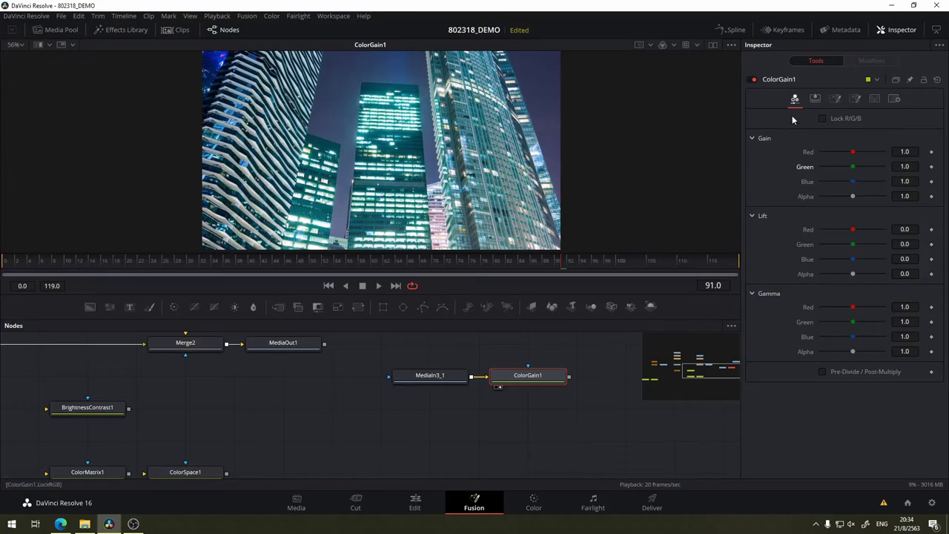
# Drop Red saturation to 0 and restore 1.0, then view the Balance, Hue and Ranges pages.
pyautogui.click(814, 101)
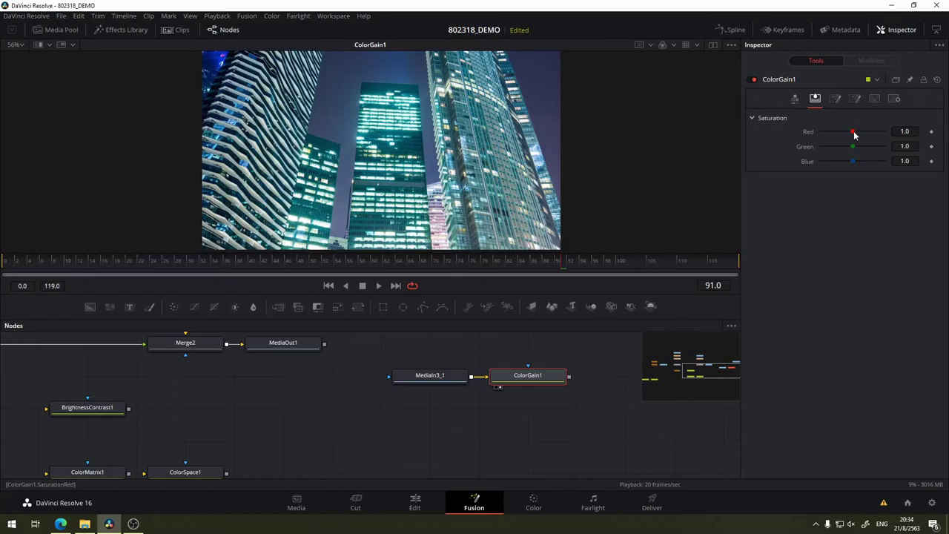
pyautogui.moveTo(854, 132); pyautogui.dragTo(784, 137)
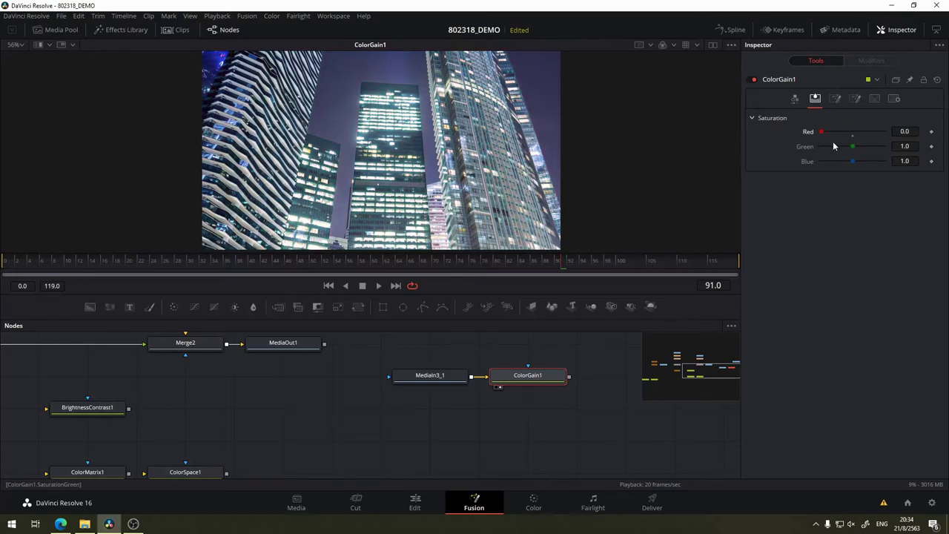
pyautogui.click(852, 133)
pyautogui.click(836, 99)
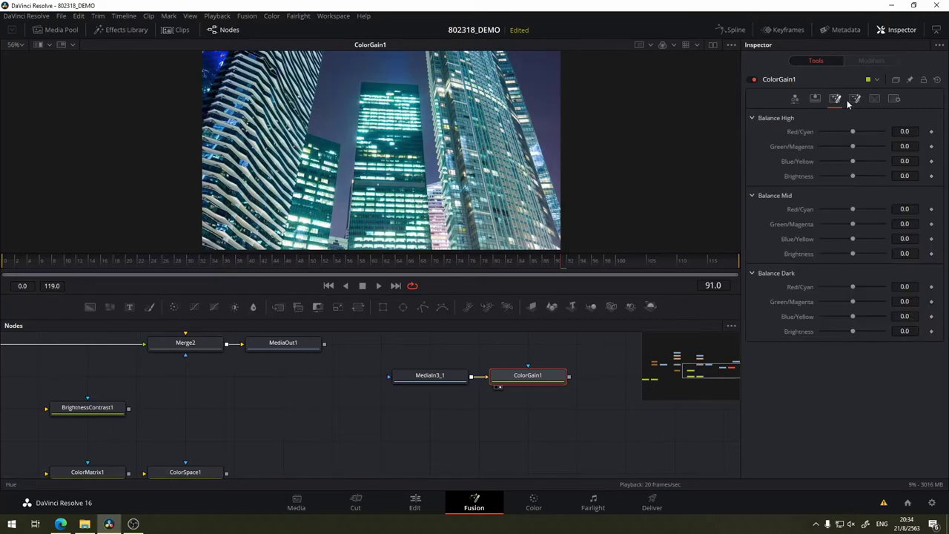
pyautogui.click(855, 100)
pyautogui.click(874, 99)
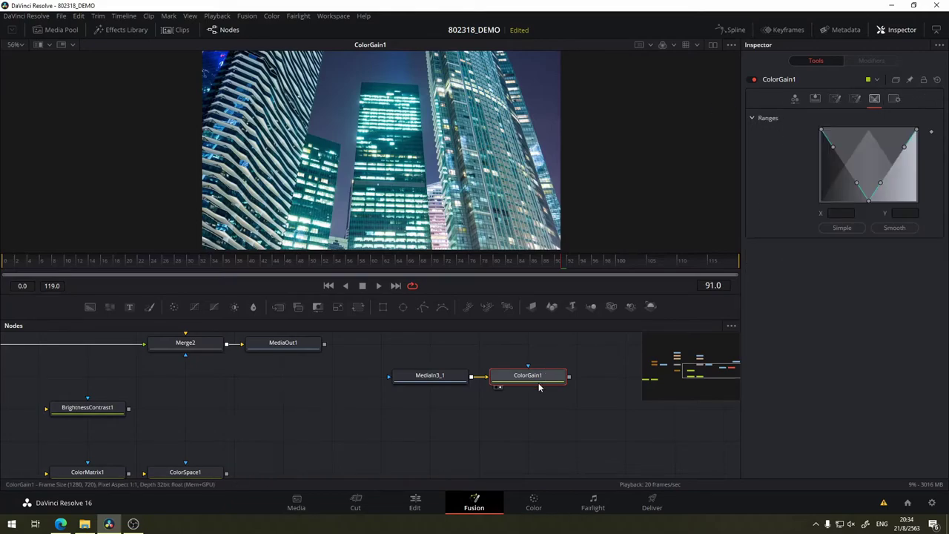
# Delete ColorGain1 and bring ColorMatrix1 beside MediaIn3_1.
pyautogui.moveTo(546, 378); pyautogui.dragTo(580, 385)
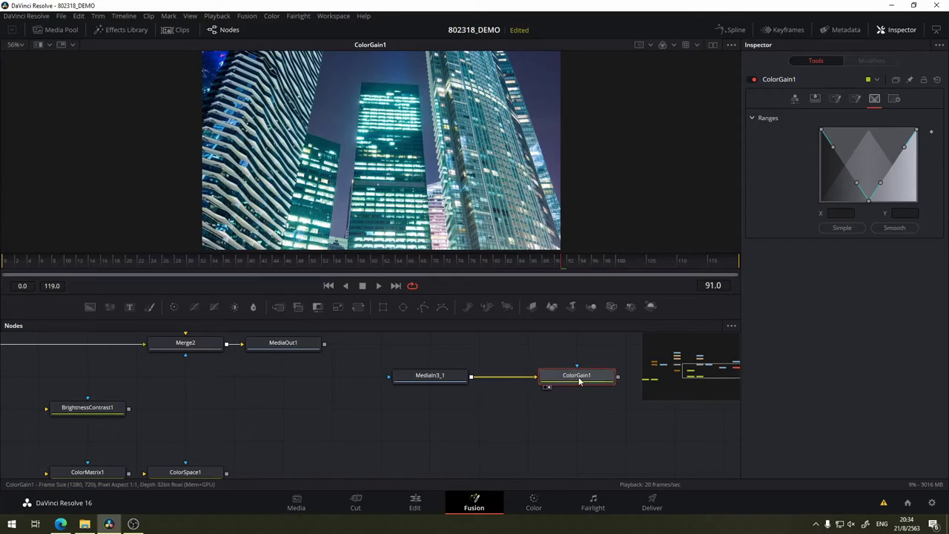
pyautogui.press('Delete')
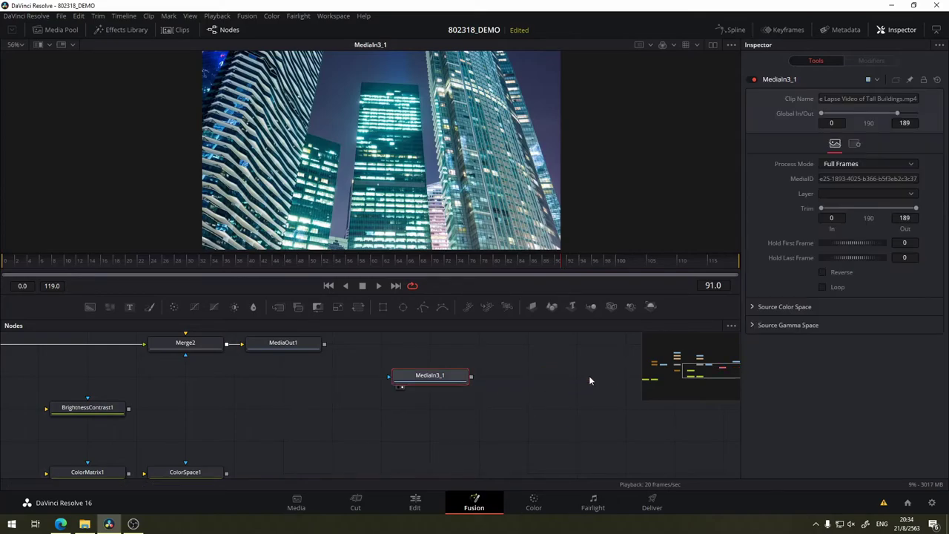
pyautogui.moveTo(267, 465); pyautogui.dragTo(277, 445)
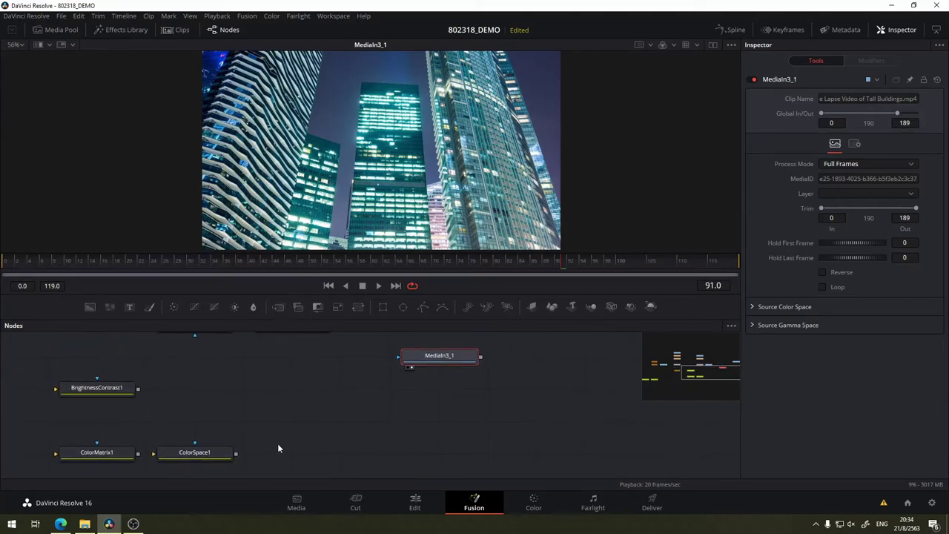
pyautogui.moveTo(123, 456); pyautogui.dragTo(584, 392)
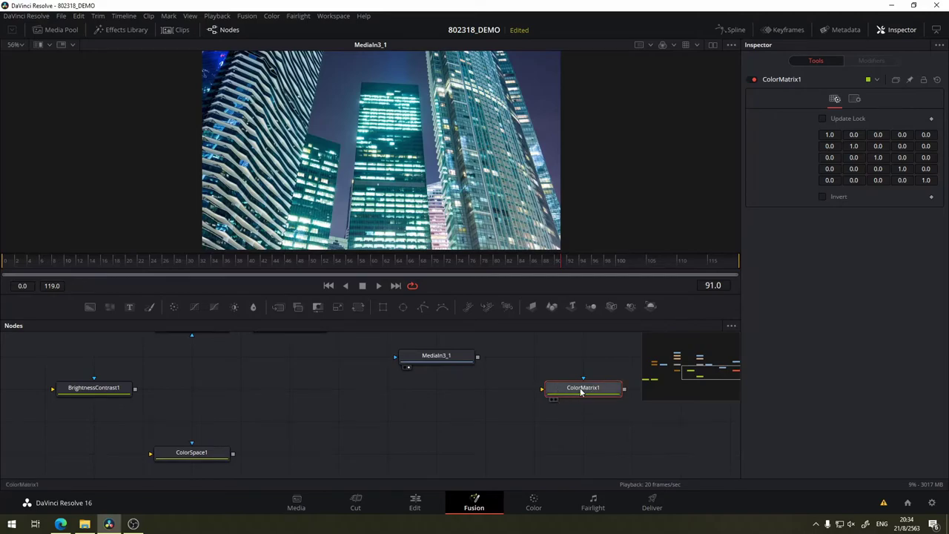
# Delete ColorMatrix1 and connect MediaIn3_1's output into ColorSpace1.
pyautogui.press('Delete')
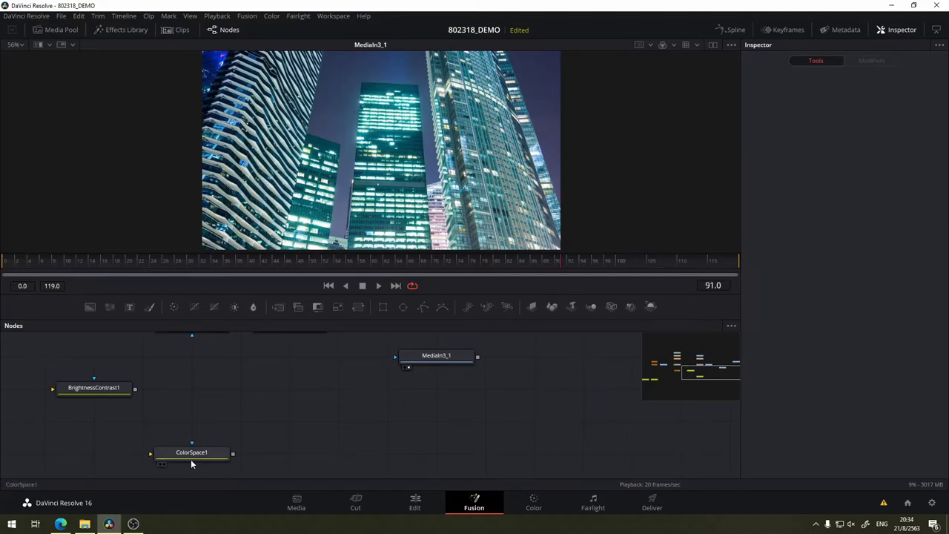
pyautogui.moveTo(195, 458)
pyautogui.mouseDown()
pyautogui.moveTo(489, 427)
pyautogui.moveTo(589, 390)
pyautogui.moveTo(478, 357)
pyautogui.mouseUp()
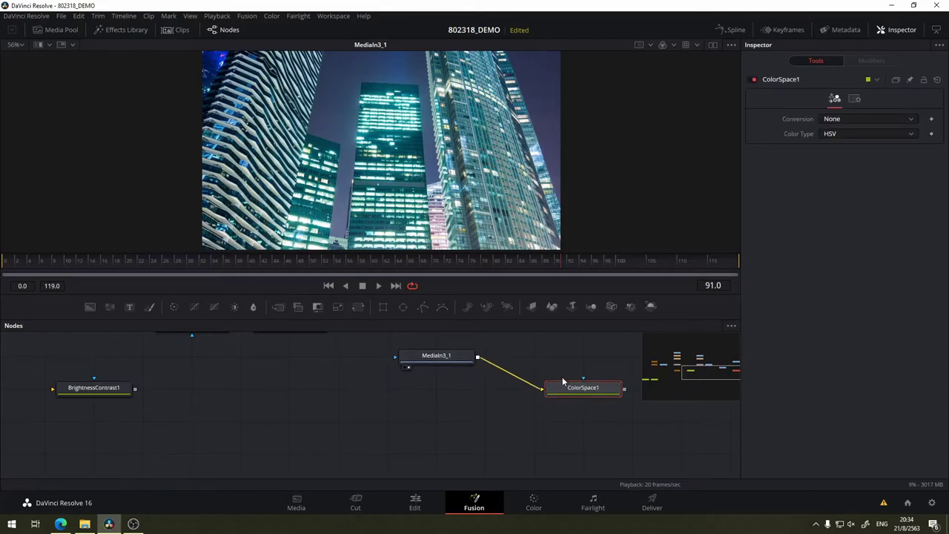
pyautogui.moveTo(564, 392); pyautogui.dragTo(564, 360)
# View ColorSpace1 and try YUV and Negative colour types with to Color and to RGB conversions.
pyautogui.press('1')
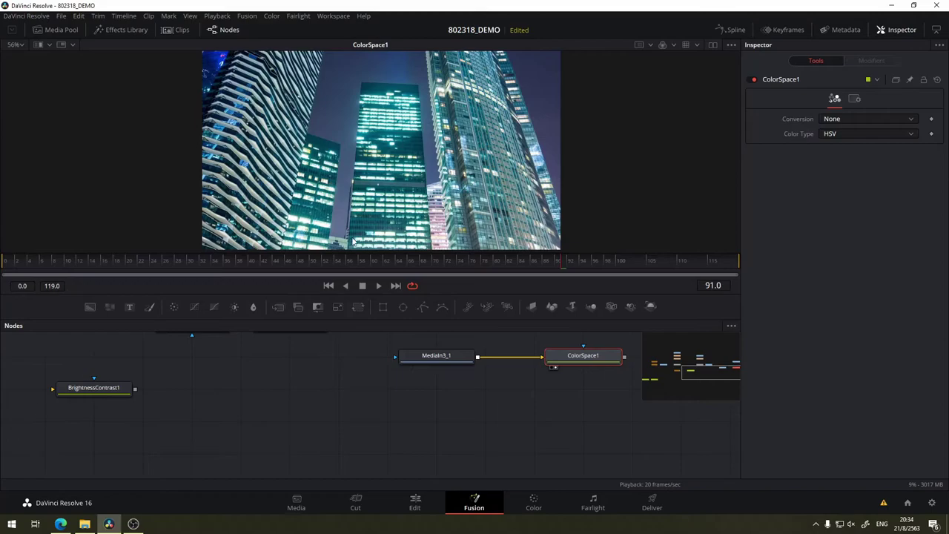
pyautogui.click(873, 120)
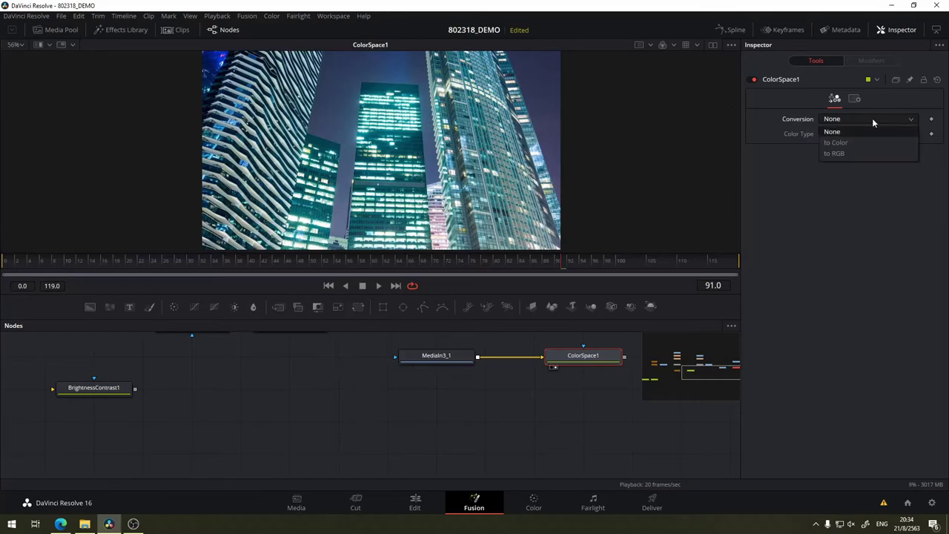
pyautogui.click(809, 191)
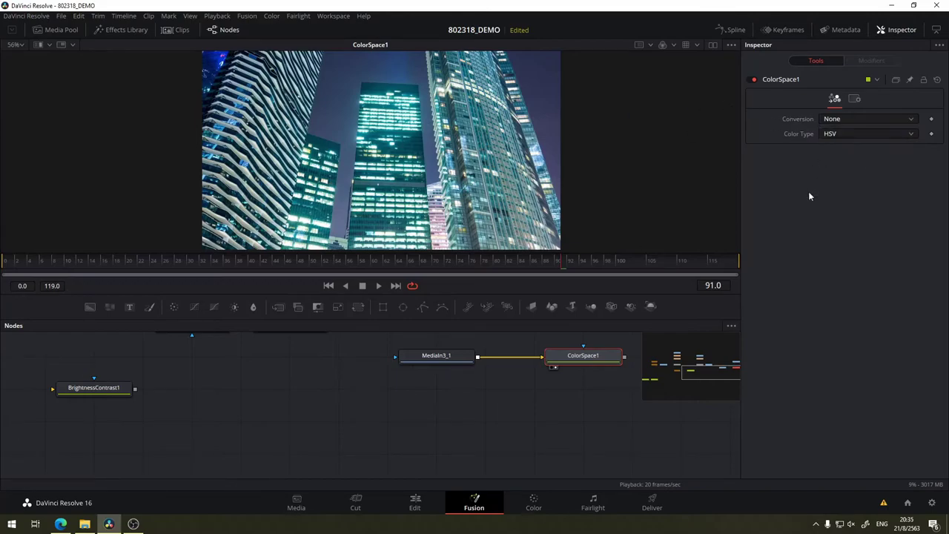
pyautogui.click(853, 133)
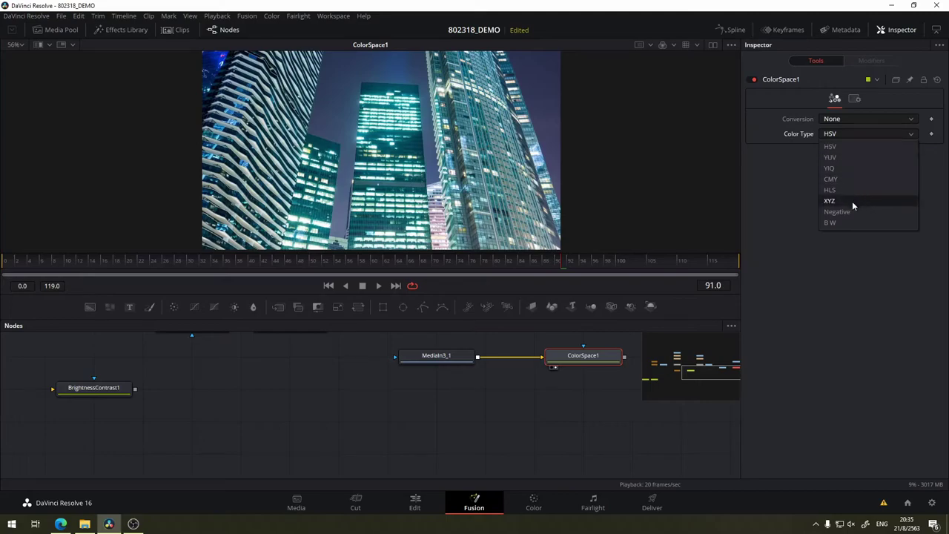
pyautogui.click(848, 155)
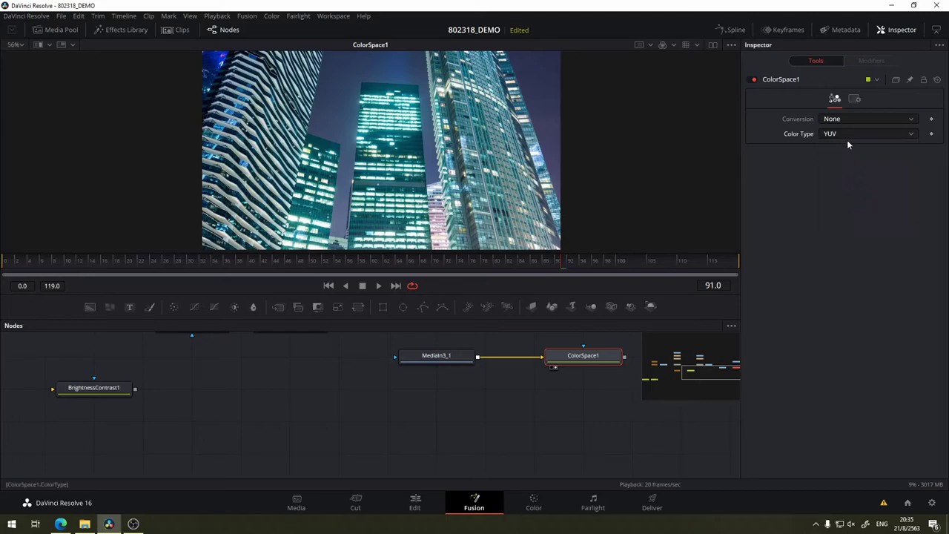
pyautogui.click(849, 135)
pyautogui.click(850, 208)
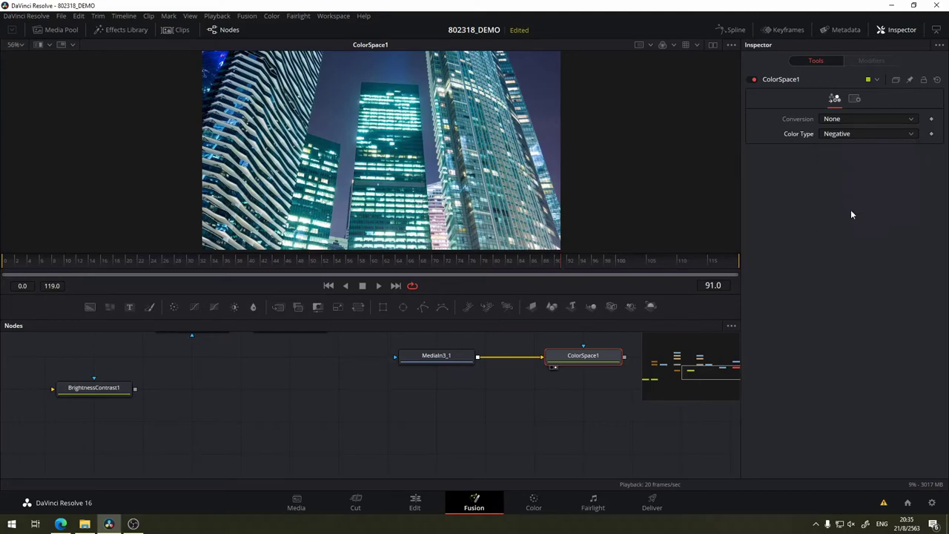
pyautogui.click(850, 119)
pyautogui.click(846, 143)
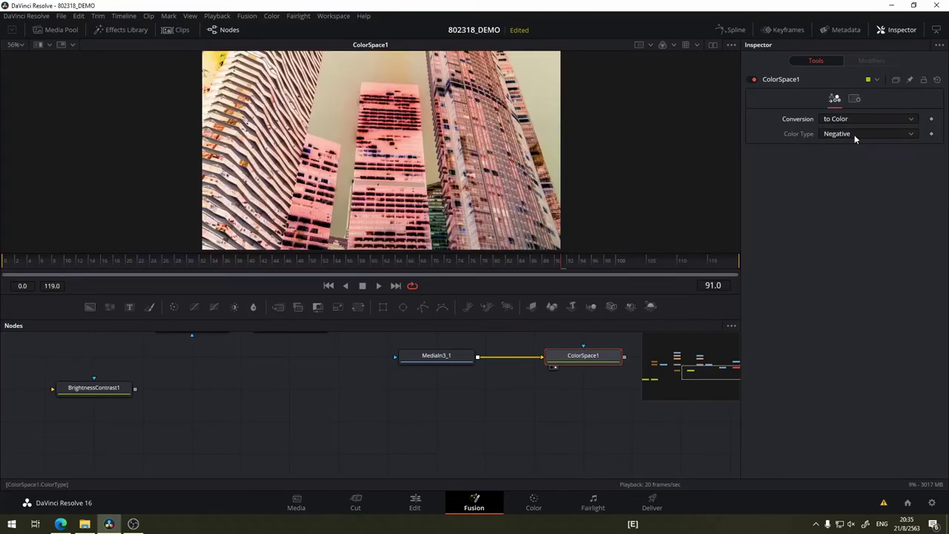
pyautogui.click(848, 120)
pyautogui.click(850, 151)
# Set the colour type to HSV and compare conversion off versus to Color.
pyautogui.click(841, 138)
pyautogui.click(844, 147)
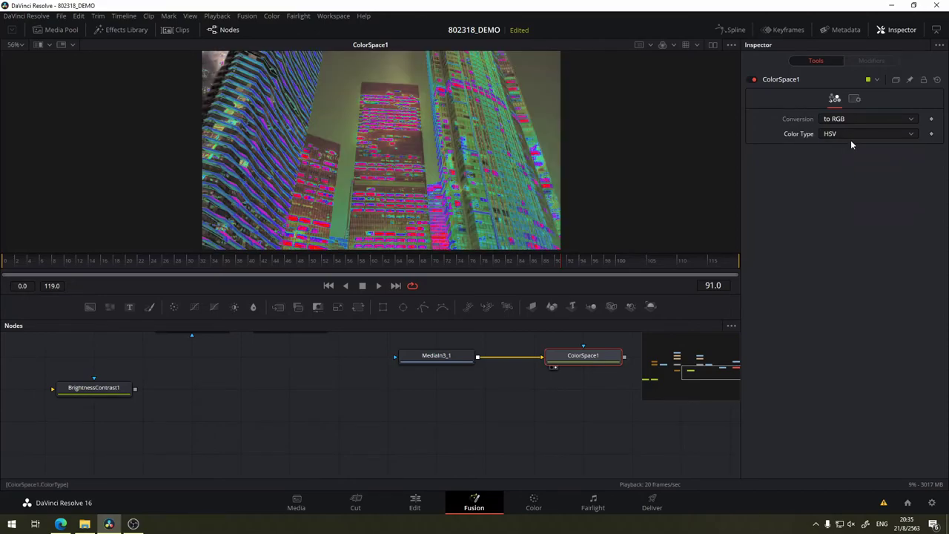
pyautogui.click(851, 120)
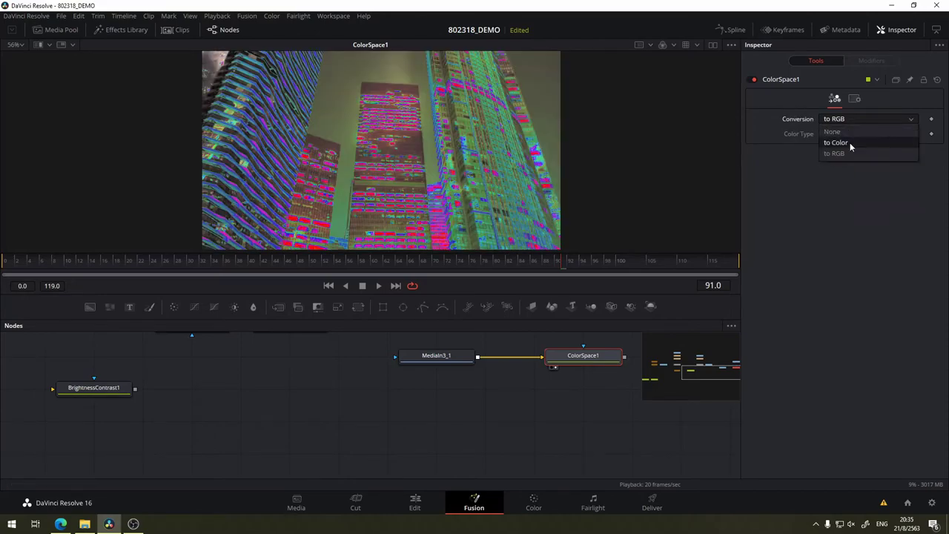
pyautogui.click(850, 143)
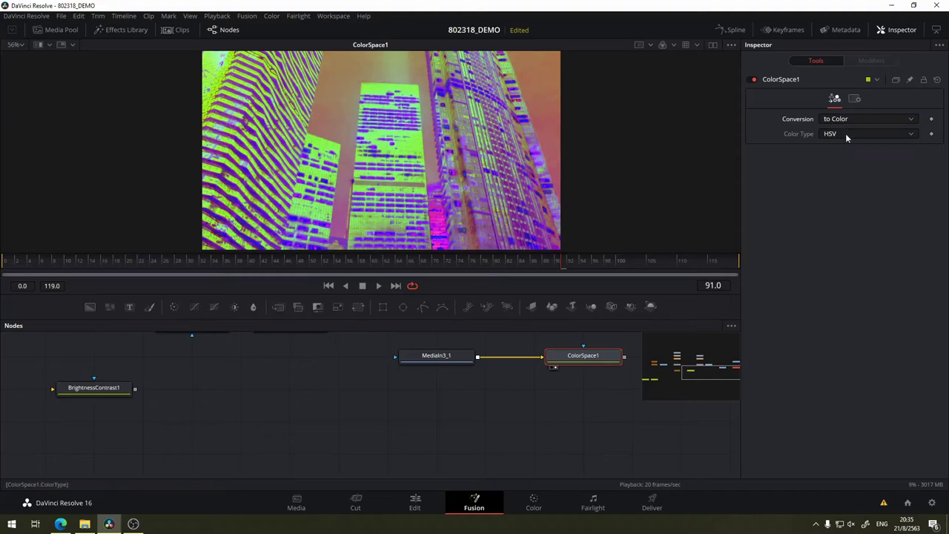
pyautogui.click(846, 133)
pyautogui.click(844, 135)
pyautogui.click(848, 119)
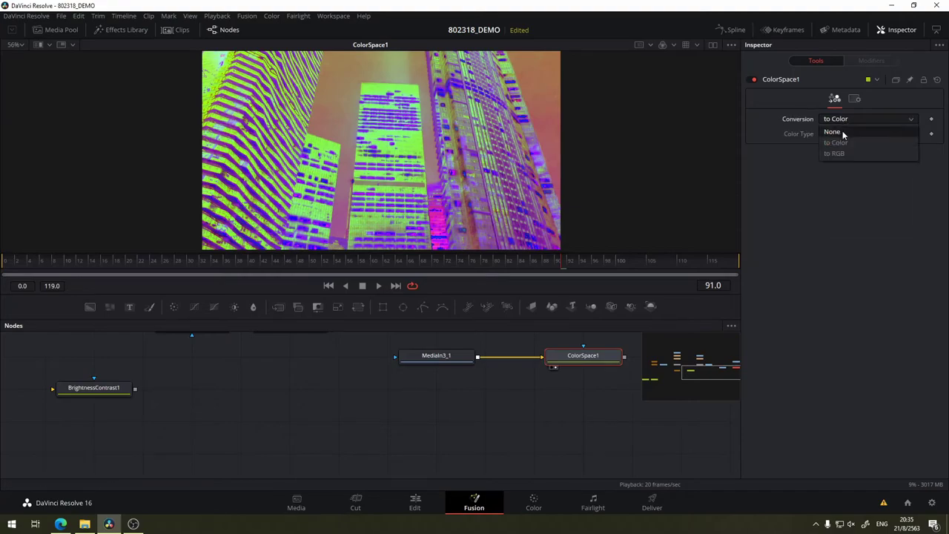
pyautogui.click(842, 131)
pyautogui.click(846, 120)
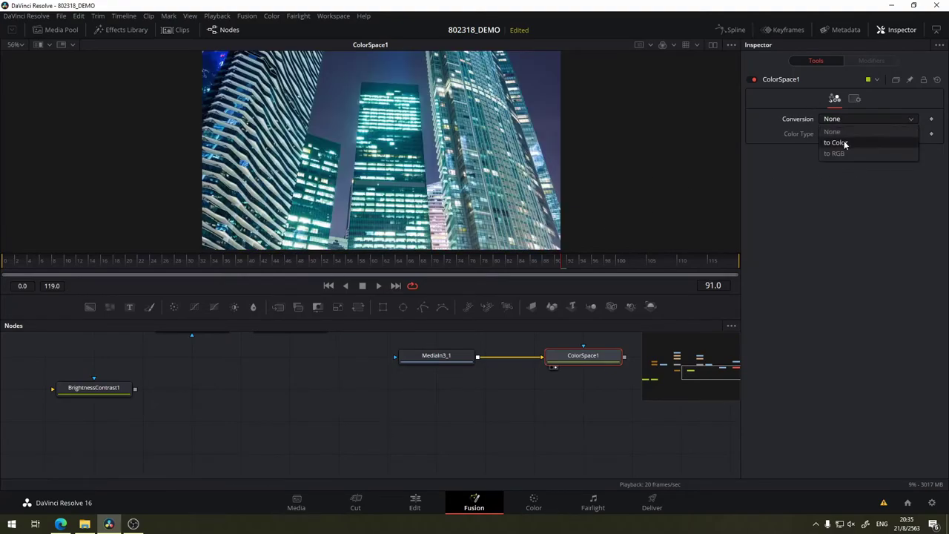
pyautogui.click(841, 143)
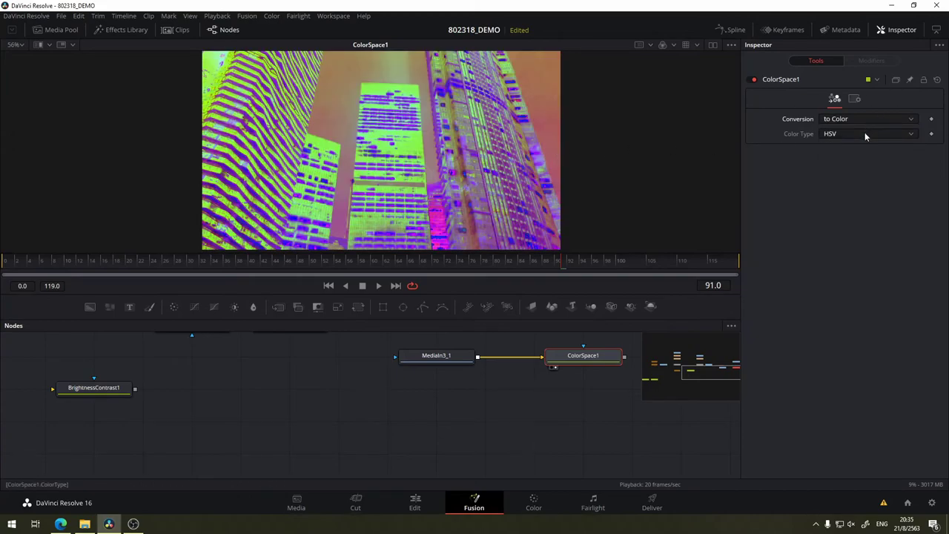
# Try YUV, HLS and B W types, raising BW Red and lowering BW Blue to 0.079.
pyautogui.click(865, 132)
pyautogui.click(850, 158)
pyautogui.click(863, 131)
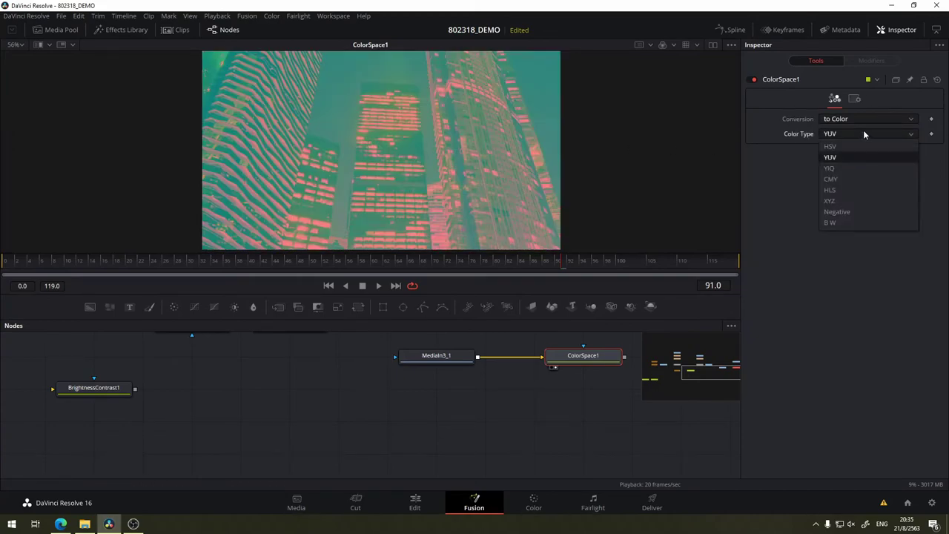
pyautogui.click(838, 190)
pyautogui.click(859, 133)
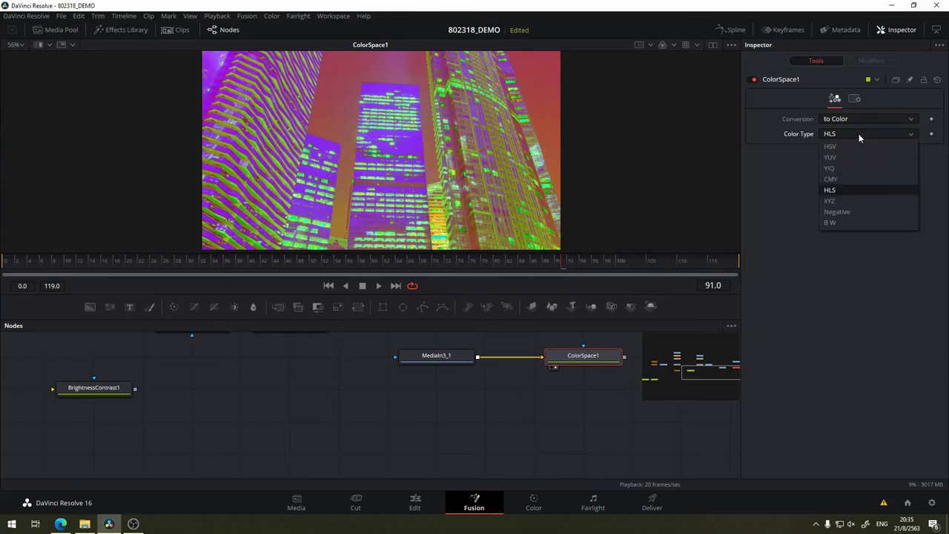
pyautogui.click(850, 223)
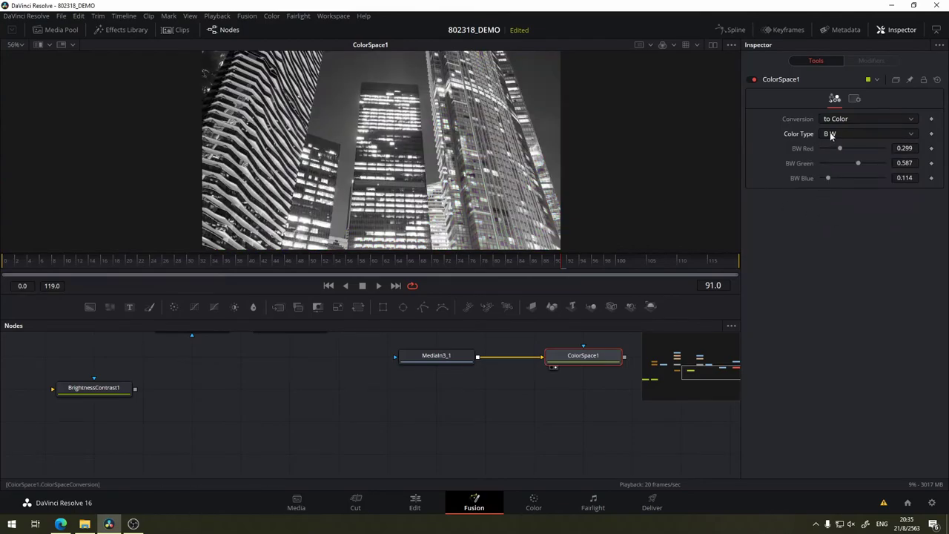
pyautogui.moveTo(840, 147); pyautogui.dragTo(872, 149)
pyautogui.moveTo(829, 179)
pyautogui.mouseDown()
pyautogui.moveTo(863, 180)
pyautogui.moveTo(824, 180)
pyautogui.mouseUp()
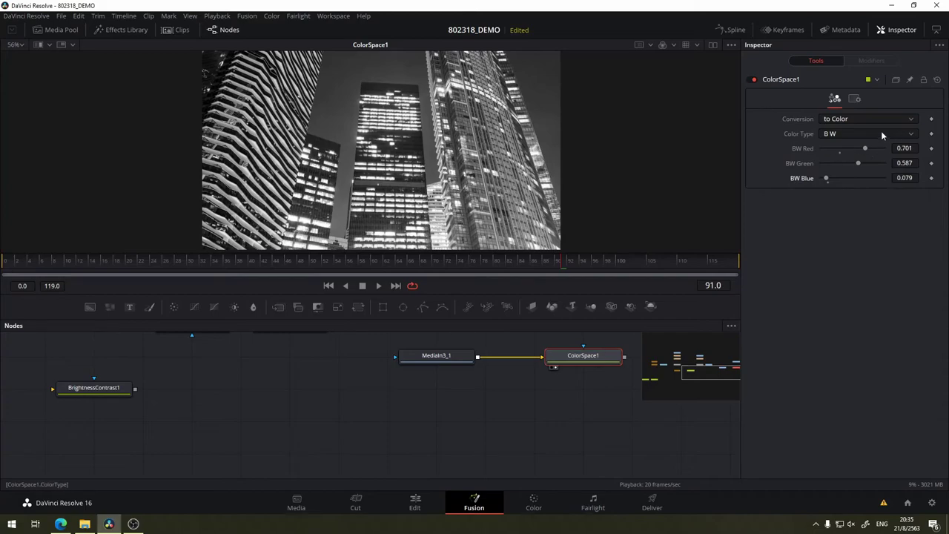
# Settle on Conversion to Color with Color Type Negative for inverted colours.
pyautogui.click(853, 118)
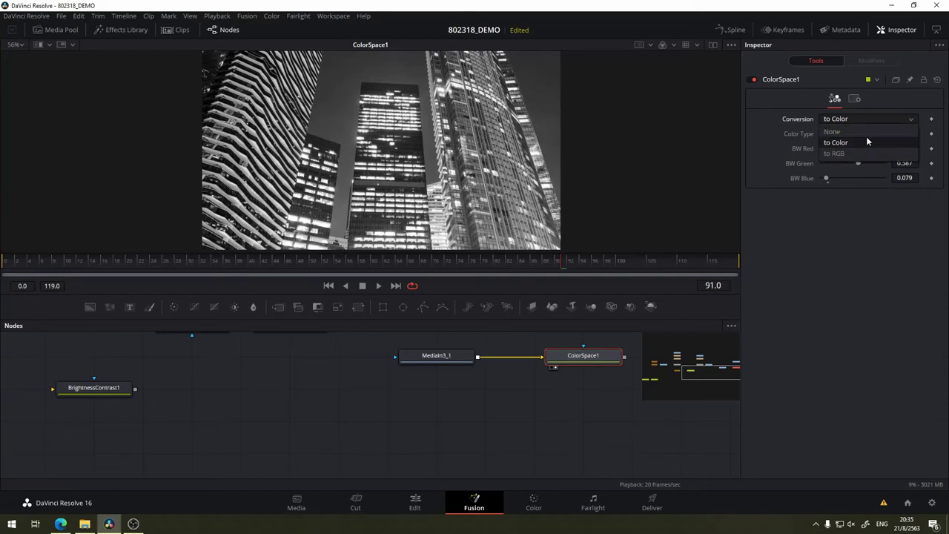
pyautogui.click(864, 141)
pyautogui.click(860, 135)
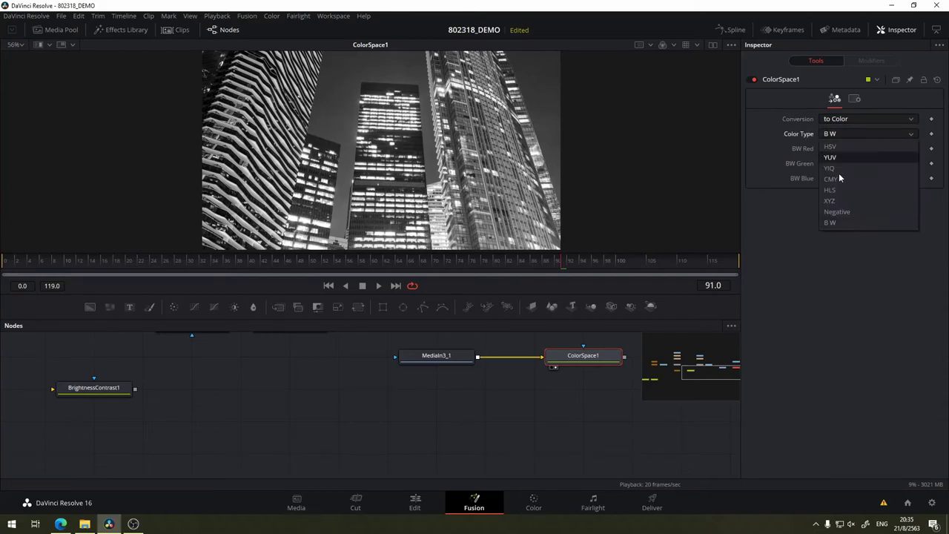
pyautogui.click(840, 213)
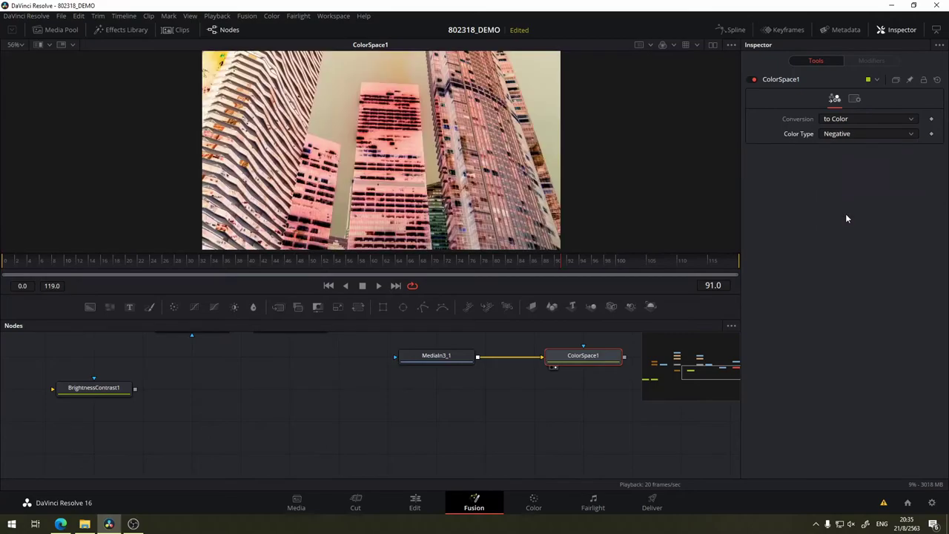
pyautogui.click(836, 120)
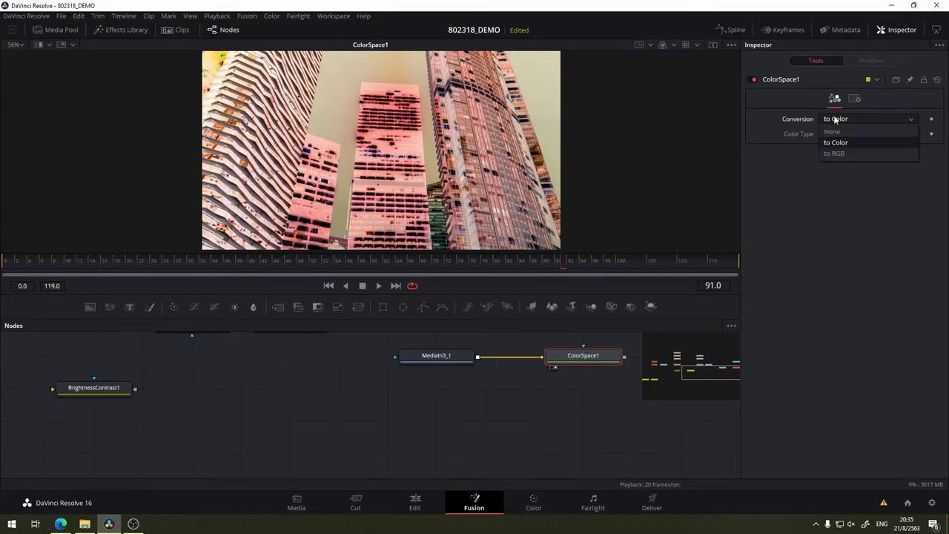
pyautogui.click(840, 154)
pyautogui.click(838, 119)
pyautogui.click(836, 142)
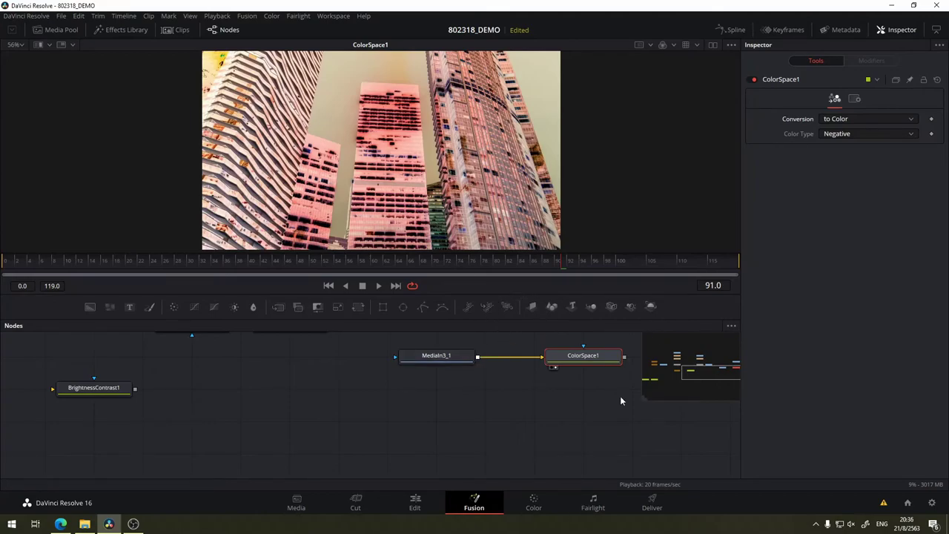
# Move HueCurves1 and WhiteBalance1 together next to MediaIn3_1, then select WhiteBalance1.
pyautogui.moveTo(430, 413); pyautogui.dragTo(549, 417)
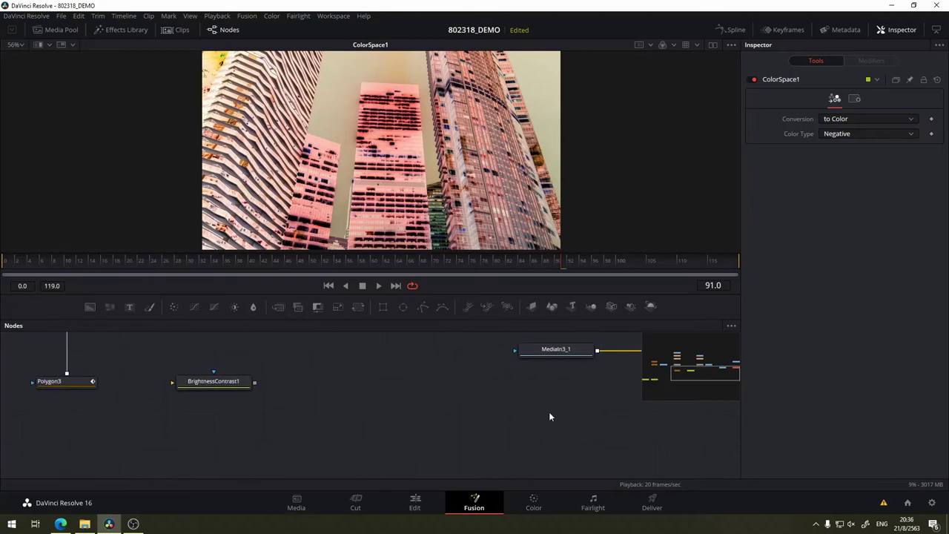
pyautogui.moveTo(219, 417); pyautogui.dragTo(498, 407)
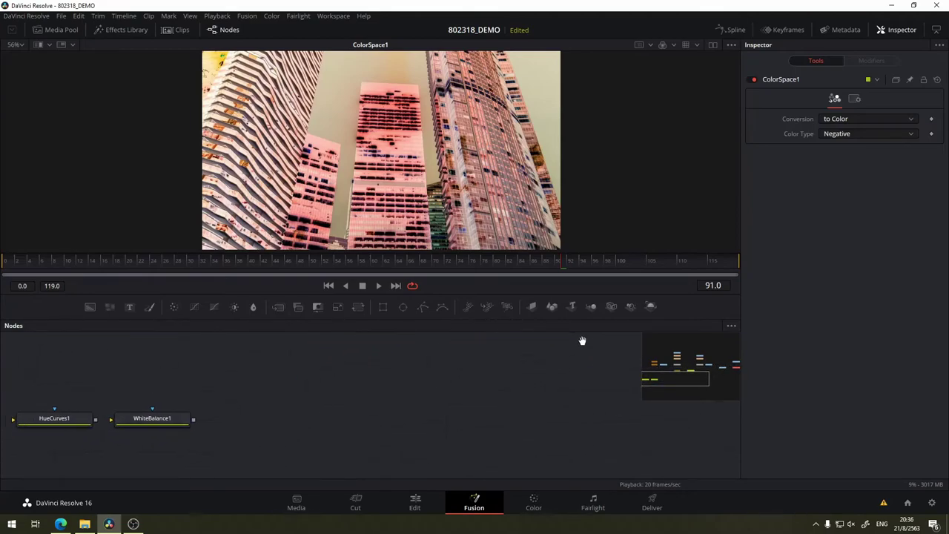
pyautogui.moveTo(256, 371); pyautogui.dragTo(102, 495)
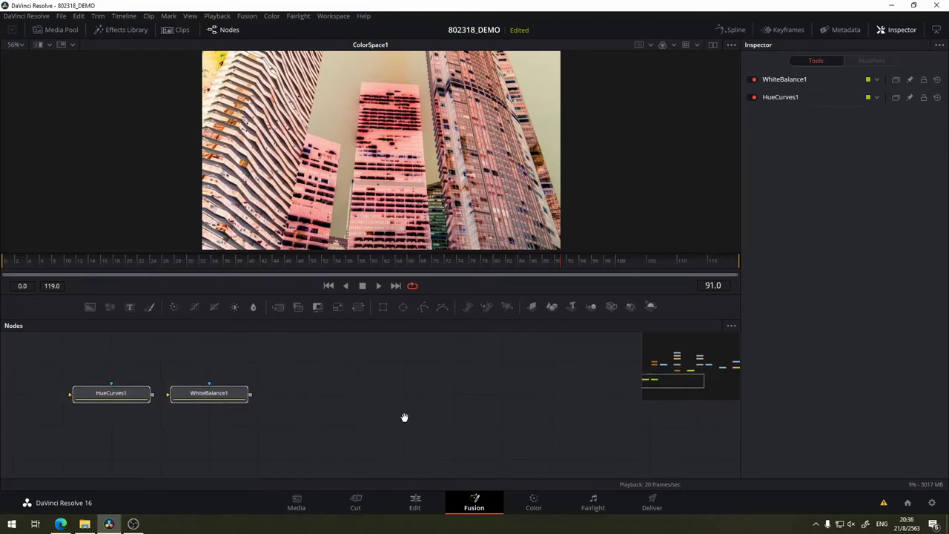
pyautogui.moveTo(404, 417); pyautogui.dragTo(181, 482)
pyautogui.moveTo(15, 461)
pyautogui.mouseDown()
pyautogui.moveTo(616, 410)
pyautogui.moveTo(278, 460)
pyautogui.moveTo(571, 449)
pyautogui.mouseUp()
pyautogui.click(593, 399)
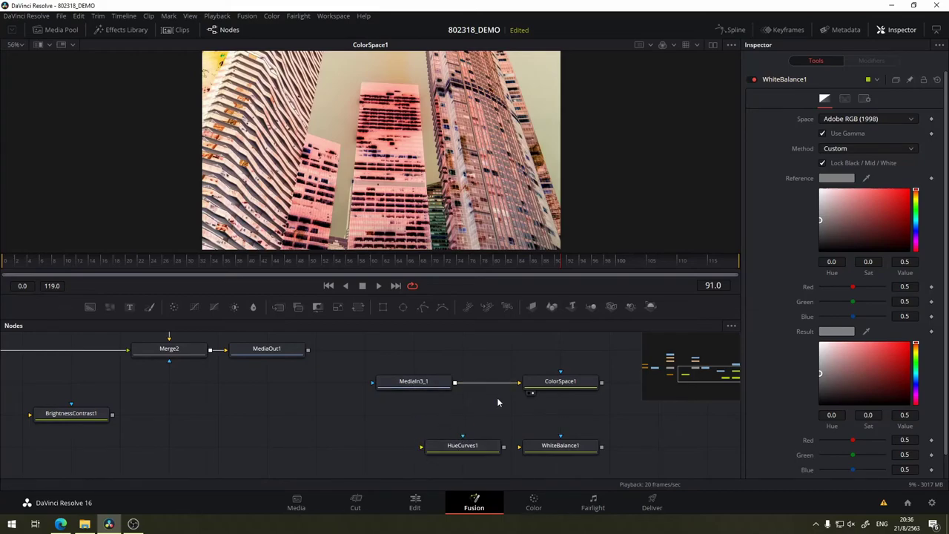
# Feed MediaIn3_1 into HueCurves1, view it, and enable the Sat curve.
pyautogui.moveTo(511, 382); pyautogui.dragTo(452, 448)
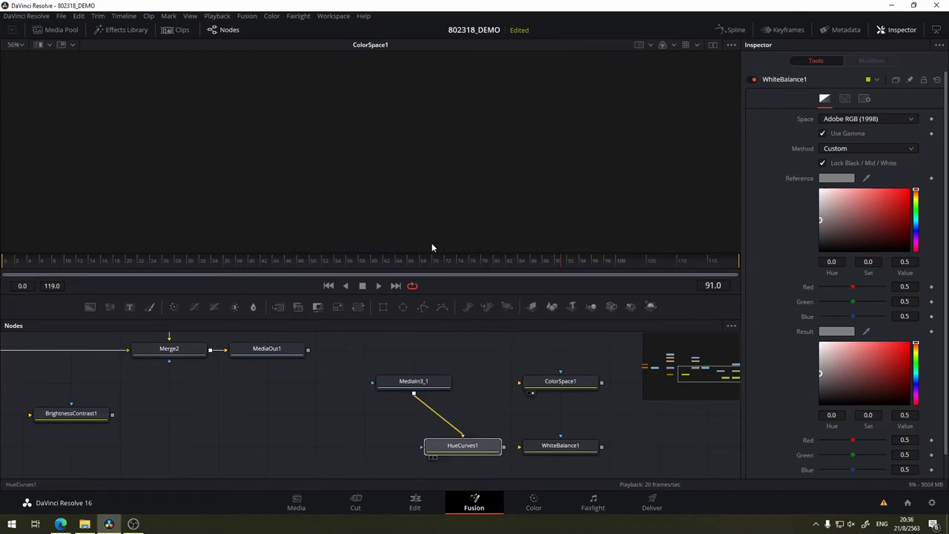
pyautogui.press('1')
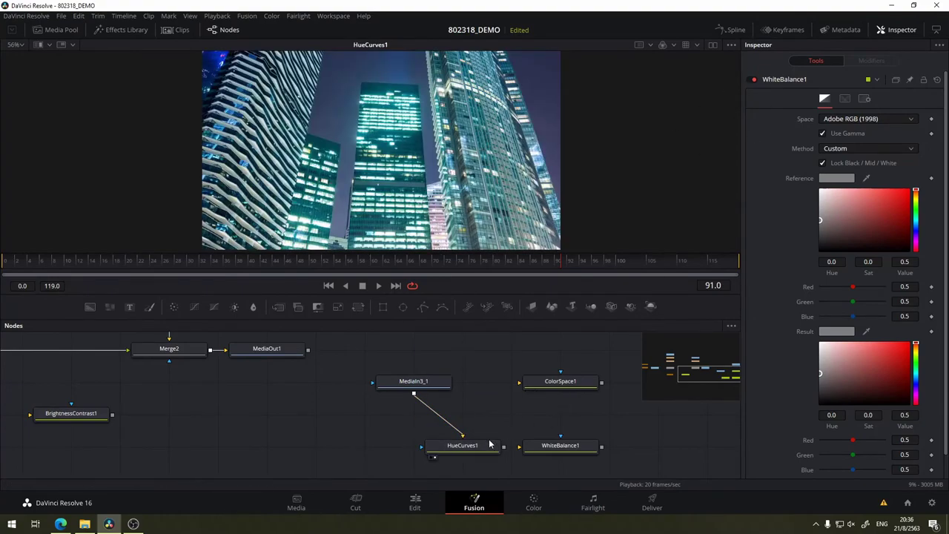
pyautogui.click(490, 444)
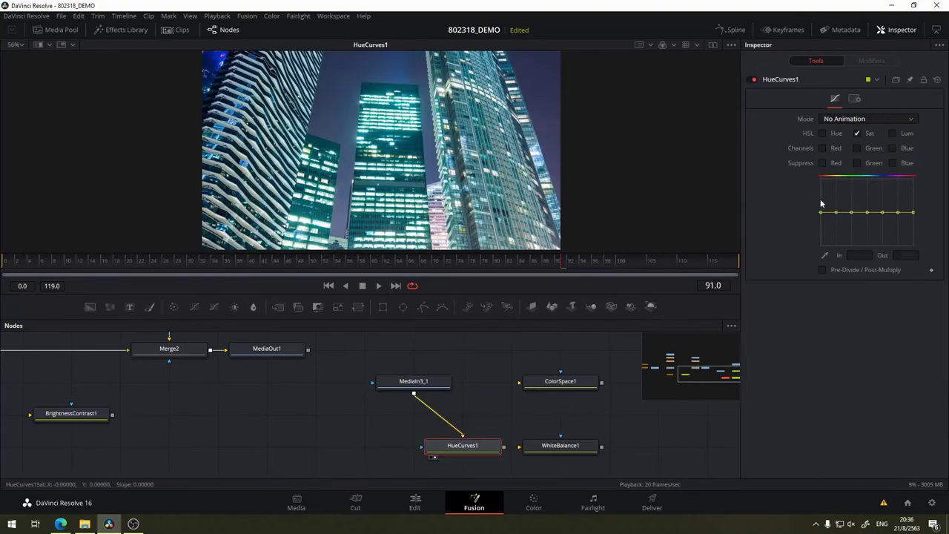
pyautogui.click(859, 133)
# Dip the Sat curve in the blue range to about -0.185, then move HueCurves1 left.
pyautogui.moveTo(821, 213); pyautogui.dragTo(816, 178)
pyautogui.hotkey('ctrl', 'z')
pyautogui.moveTo(884, 213); pyautogui.dragTo(880, 180)
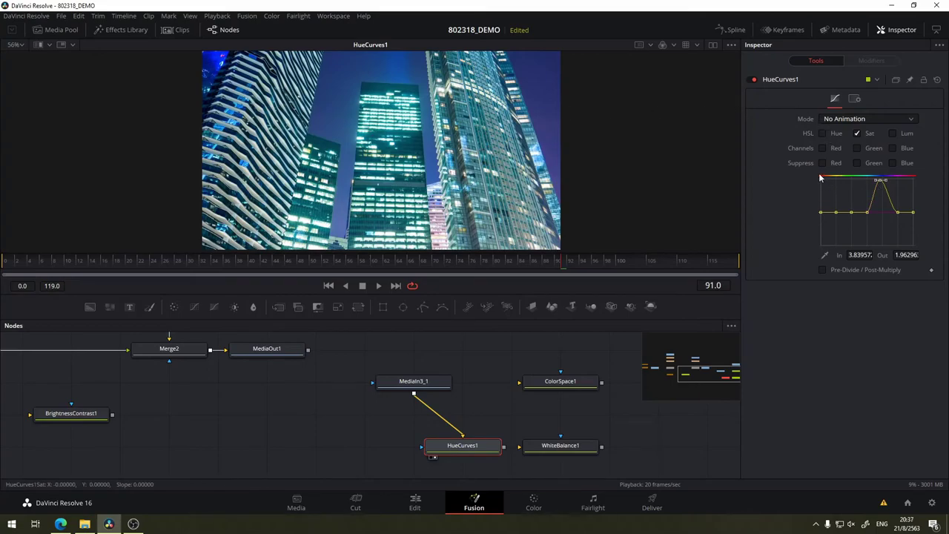
pyautogui.hotkey('ctrl', 'z')
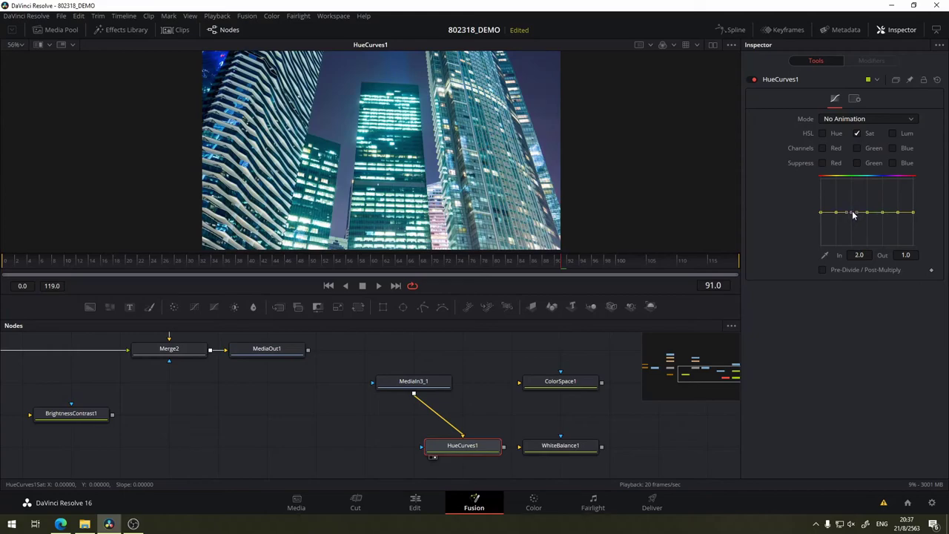
pyautogui.moveTo(853, 215)
pyautogui.mouseDown()
pyautogui.moveTo(864, 216)
pyautogui.moveTo(867, 252)
pyautogui.mouseUp()
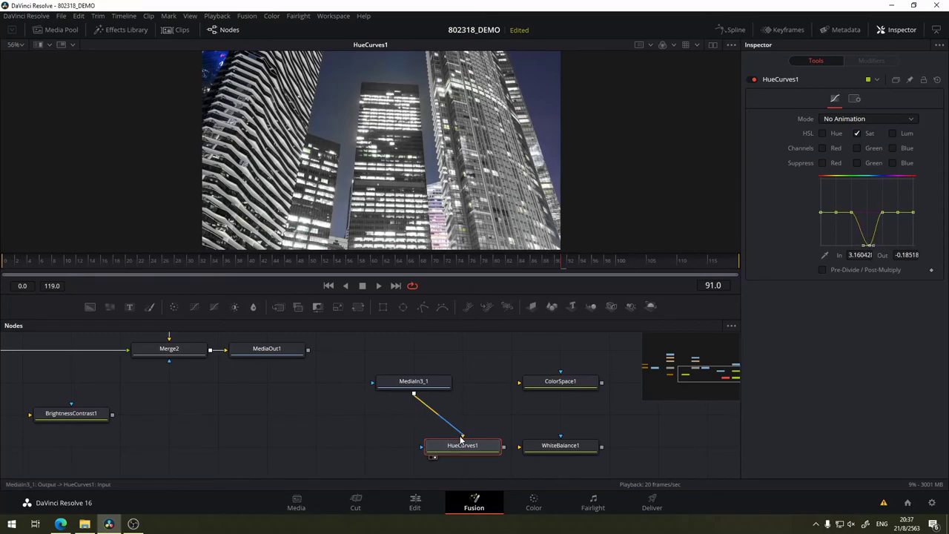
pyautogui.moveTo(467, 447); pyautogui.dragTo(370, 448)
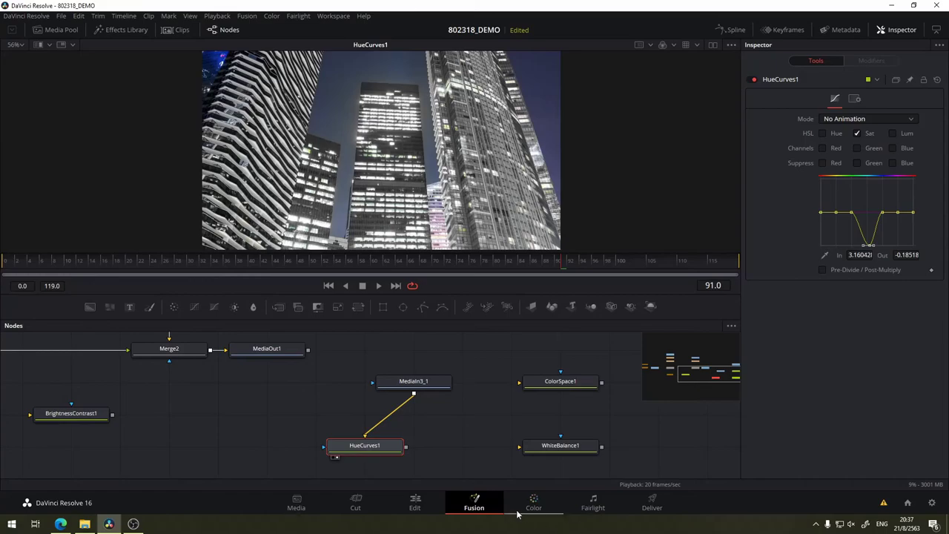
# Reroute MediaIn3_1 from HueCurves1 into WhiteBalance1, showing WhiteBalance1's output and its Custom-method settings.
pyautogui.moveTo(373, 433); pyautogui.dragTo(418, 419)
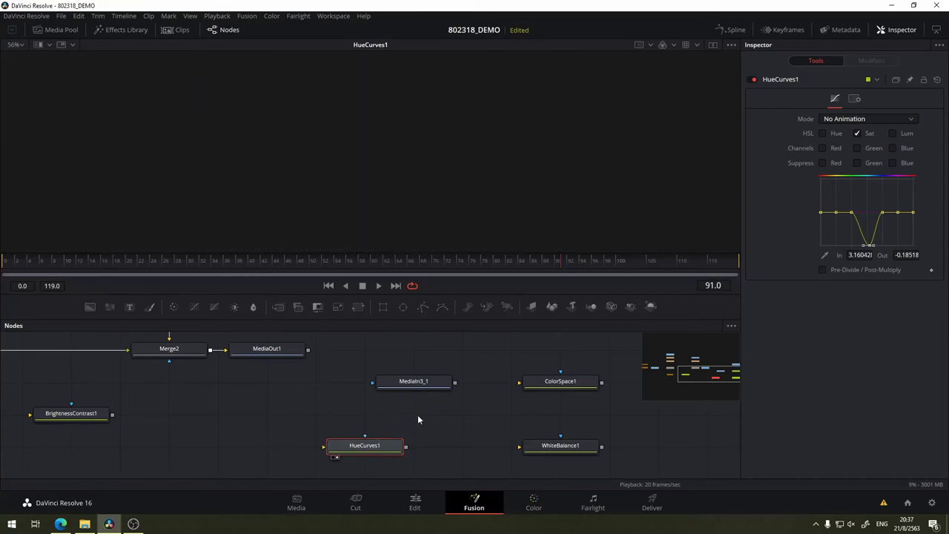
pyautogui.moveTo(455, 383); pyautogui.dragTo(569, 449)
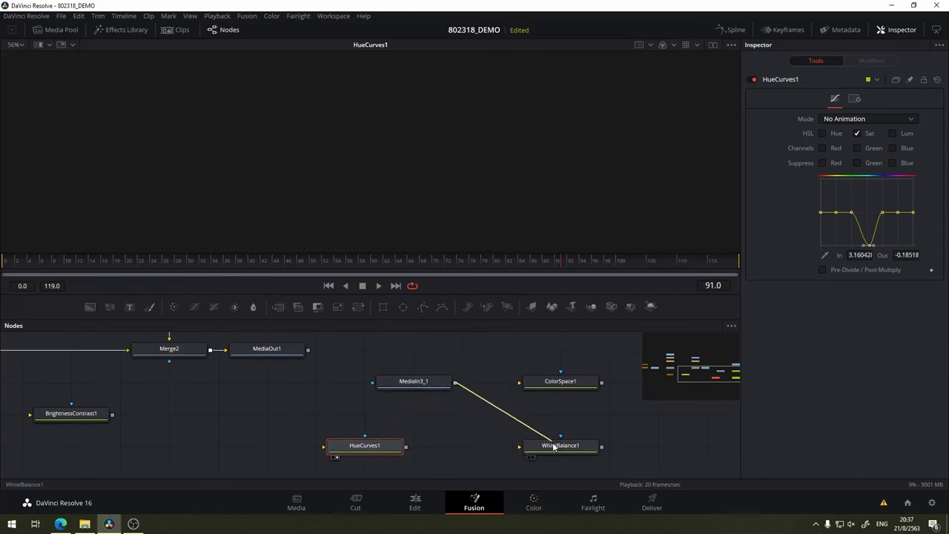
pyautogui.moveTo(534, 157); pyautogui.dragTo(534, 158)
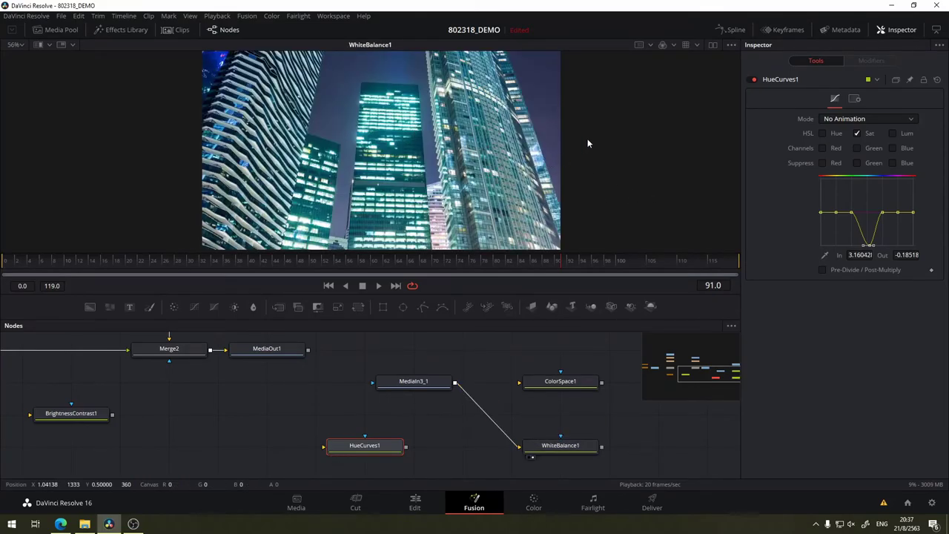
pyautogui.click(550, 447)
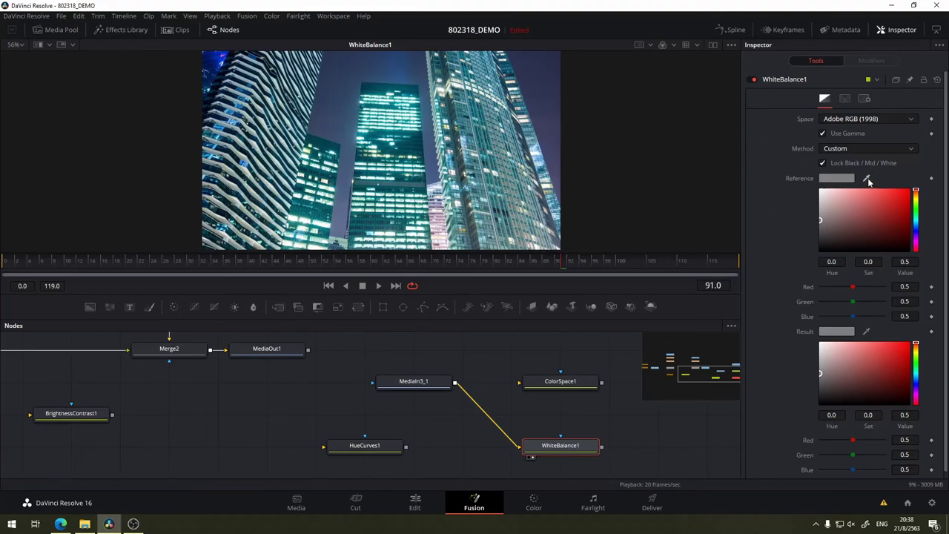
# Set WhiteBalance1's Space to ACEScg and sample the Reference grey from the building facade.
pyautogui.click(866, 119)
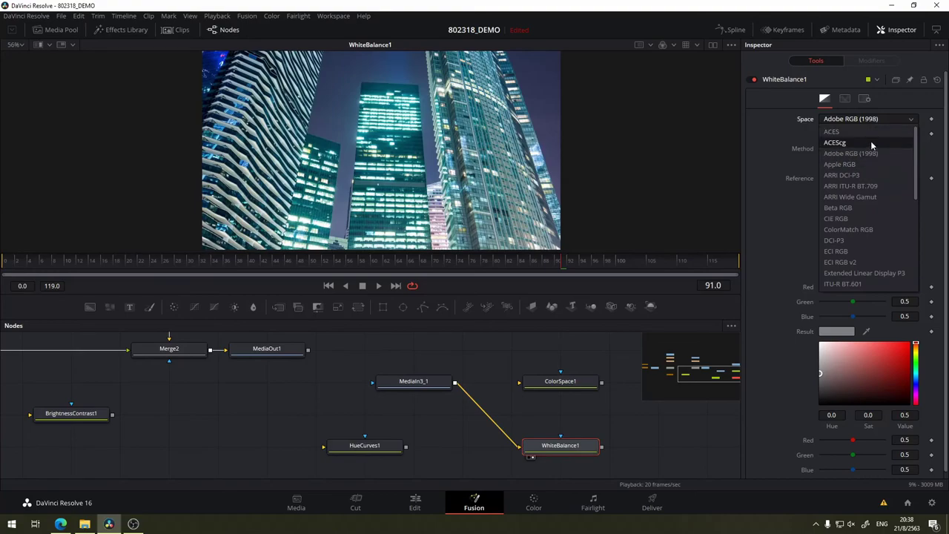
pyautogui.click(871, 141)
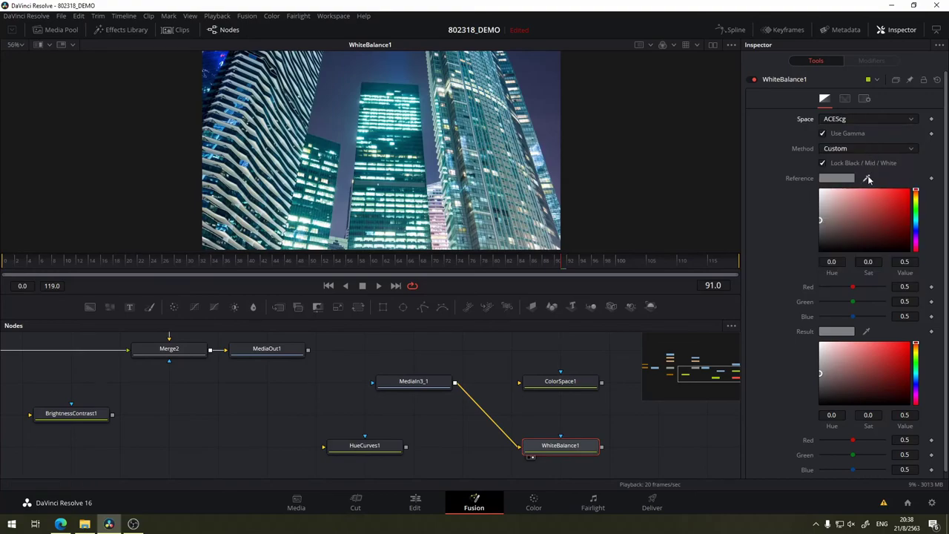
pyautogui.click(873, 121)
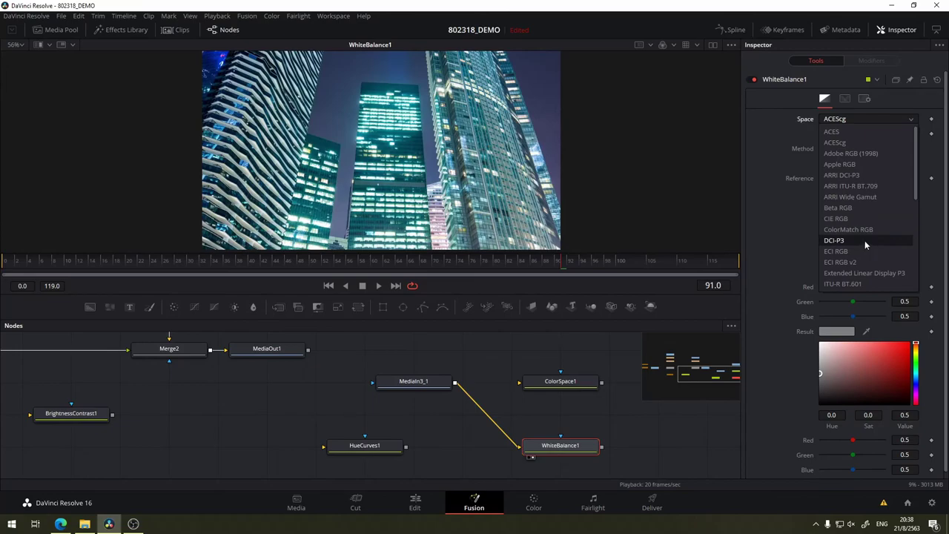
pyautogui.click(853, 142)
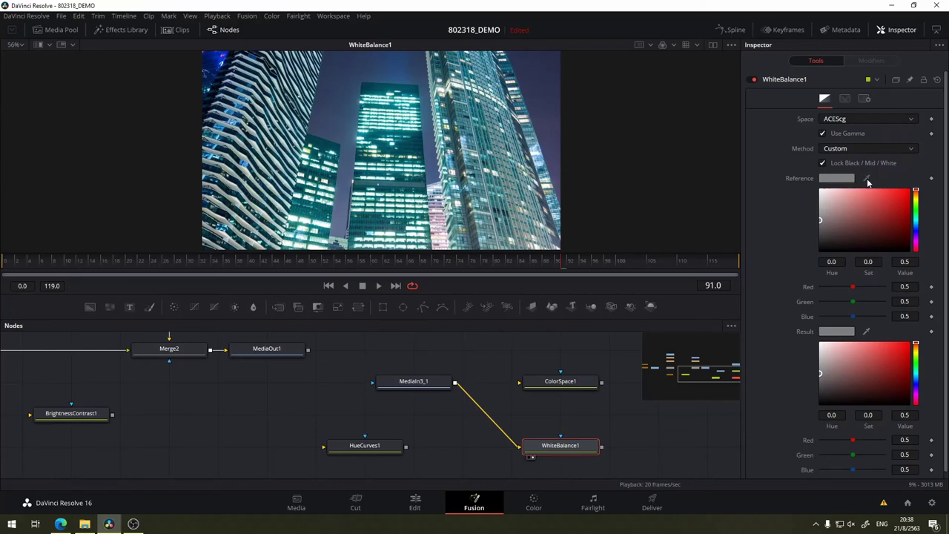
pyautogui.moveTo(868, 180)
pyautogui.mouseDown()
pyautogui.moveTo(261, 180)
pyautogui.moveTo(243, 154)
pyautogui.mouseUp()
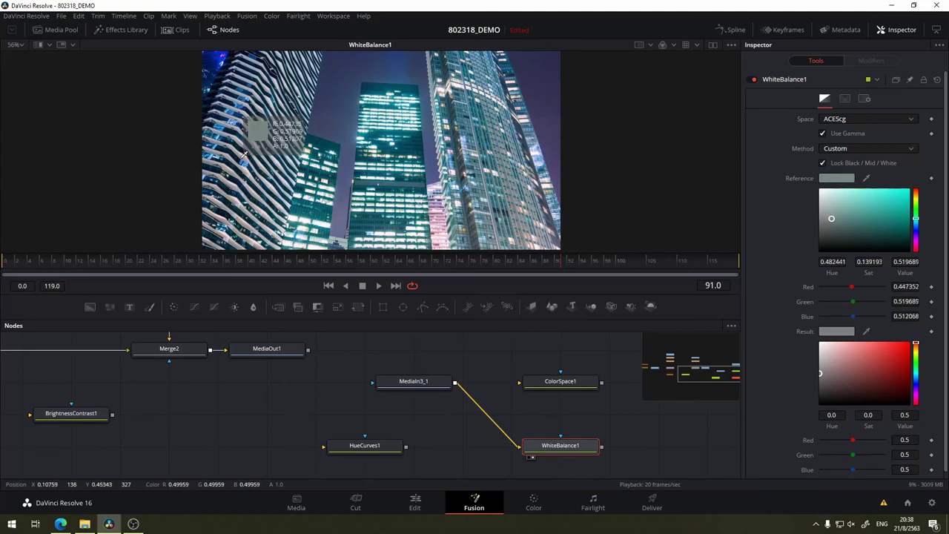
pyautogui.moveTo(242, 154); pyautogui.dragTo(242, 151)
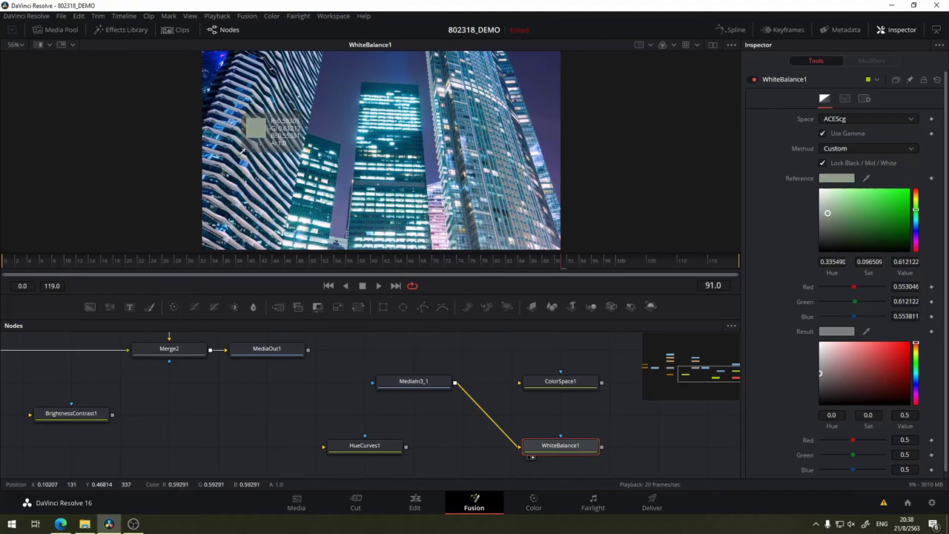
pyautogui.moveTo(243, 152); pyautogui.dragTo(240, 158)
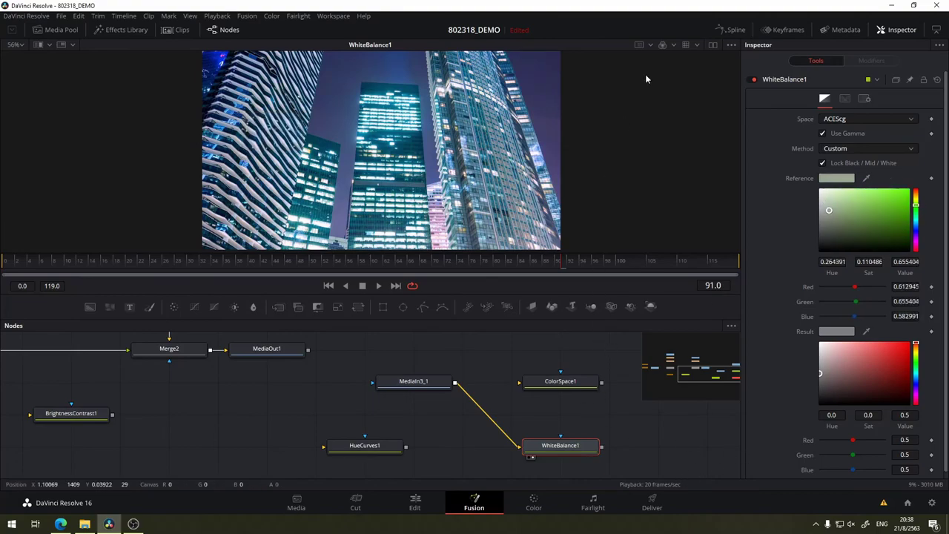
# Toggle WhiteBalance1 off and on to compare the skyline with and without the correction.
pyautogui.click(753, 79)
pyautogui.click(754, 79)
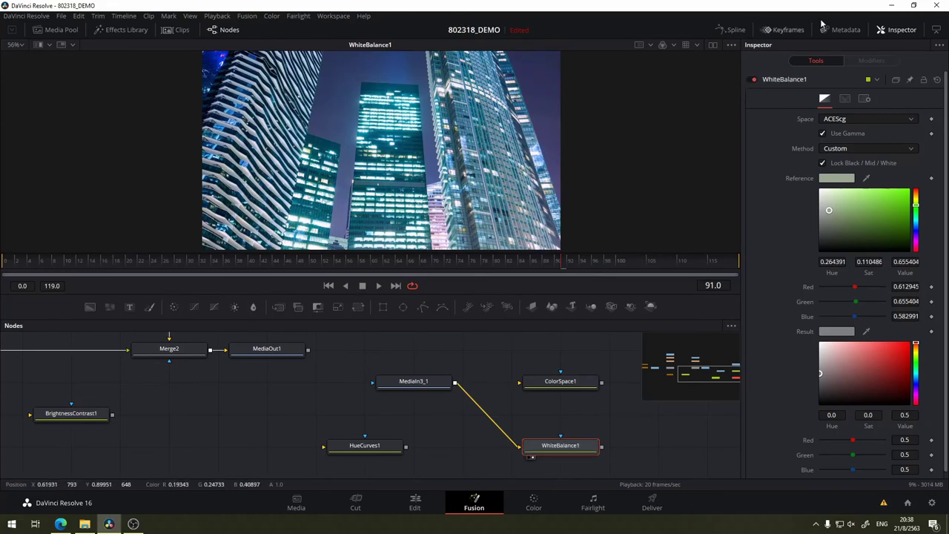
pyautogui.click(754, 78)
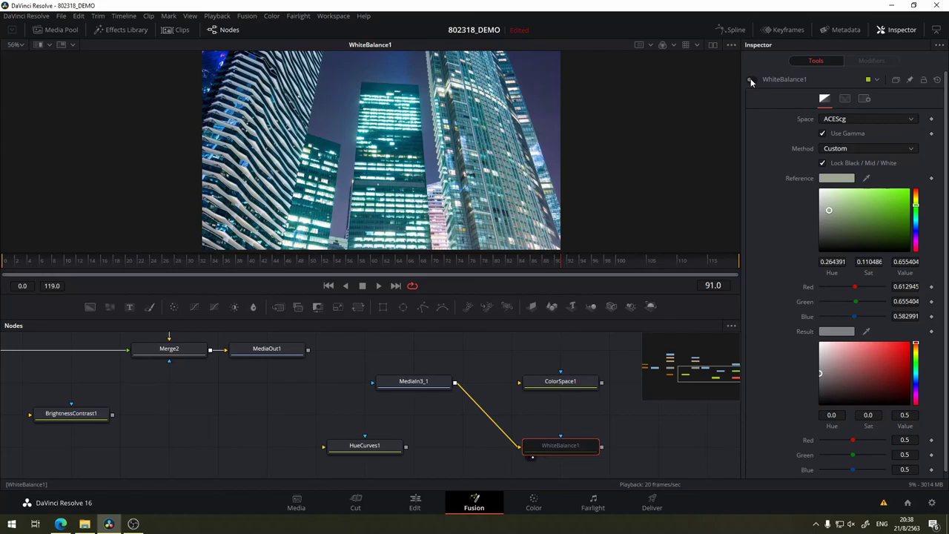
pyautogui.click(754, 79)
# Disconnect MediaIn3_1 and connect the MediaIn4 drinks clip into WhiteBalance1 instead.
pyautogui.moveTo(464, 347); pyautogui.dragTo(362, 361)
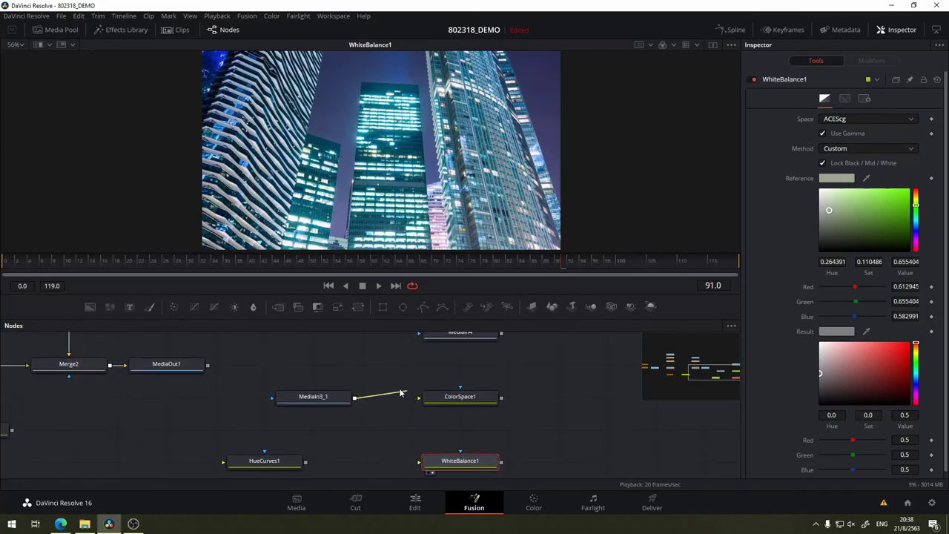
pyautogui.moveTo(418, 464); pyautogui.dragTo(408, 391)
pyautogui.moveTo(430, 461); pyautogui.dragTo(577, 396)
pyautogui.moveTo(561, 360); pyautogui.dragTo(481, 410)
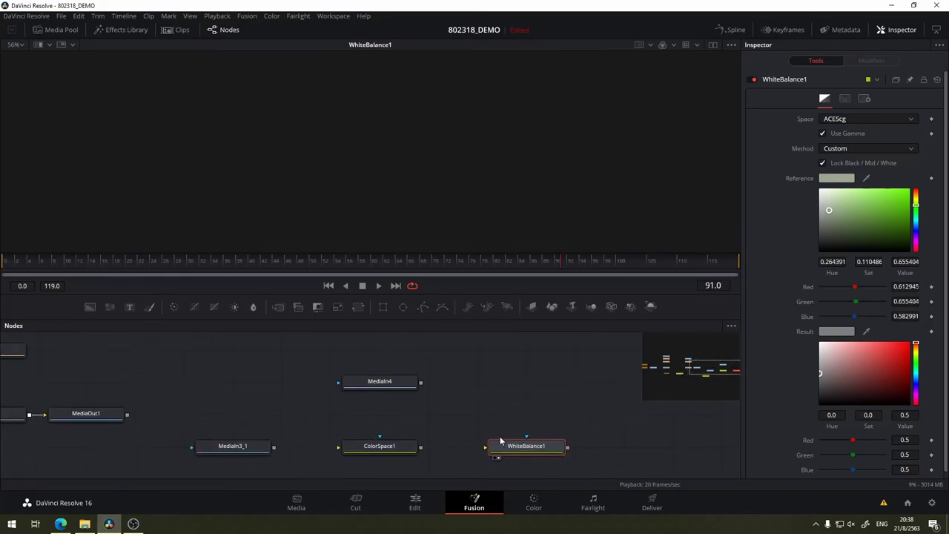
pyautogui.moveTo(488, 446); pyautogui.dragTo(389, 380)
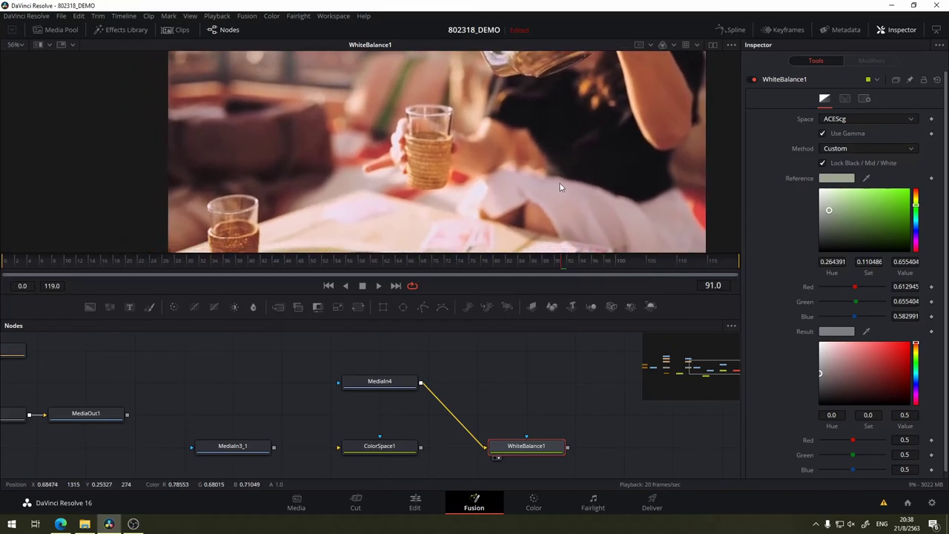
# Resample the Reference from the drinks scene (0.761672, 0.696045, 0.630485) and toggle the node to compare.
pyautogui.moveTo(866, 178); pyautogui.dragTo(542, 189)
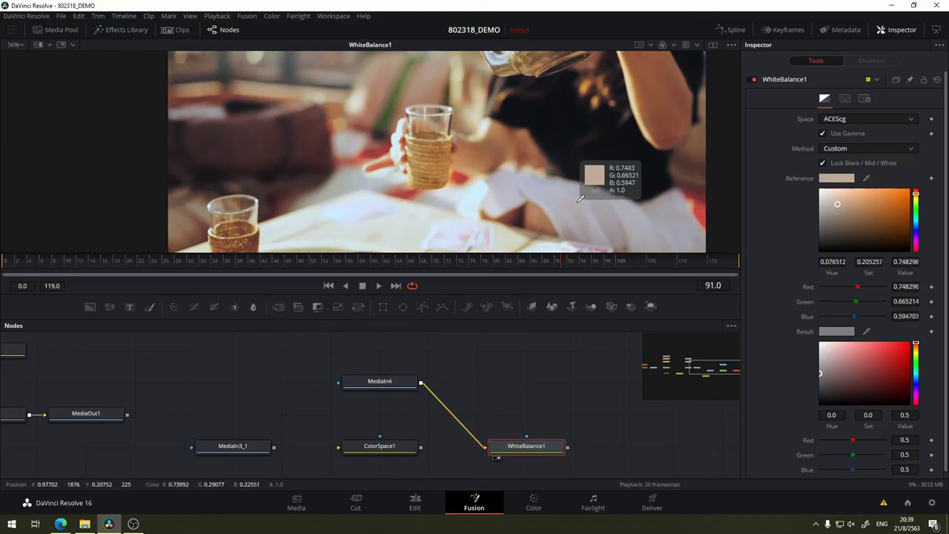
pyautogui.click(753, 79)
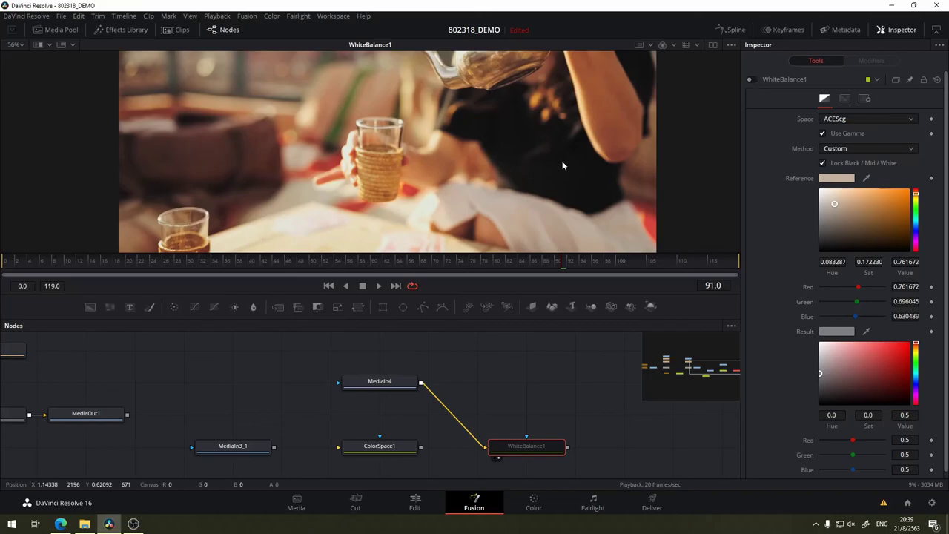
pyautogui.click(754, 79)
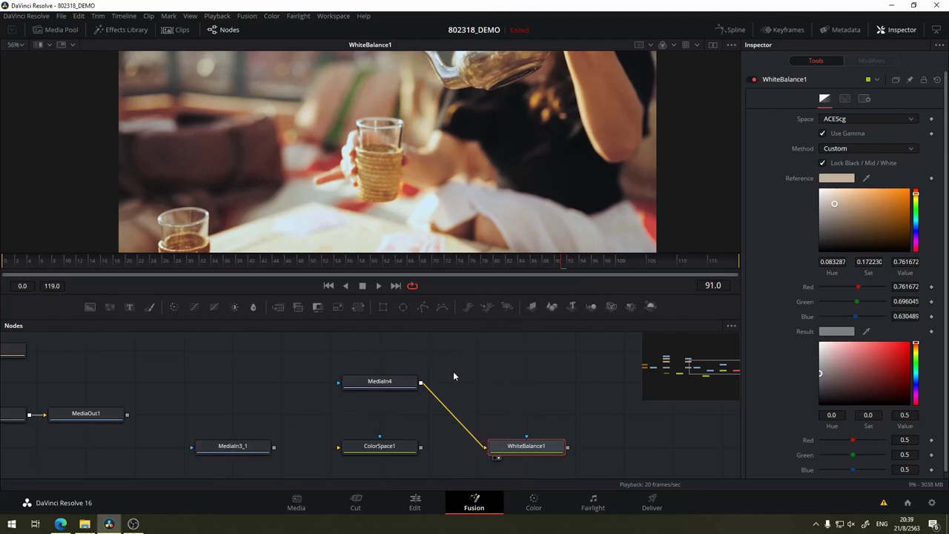
pyautogui.moveTo(472, 349); pyautogui.dragTo(609, 342)
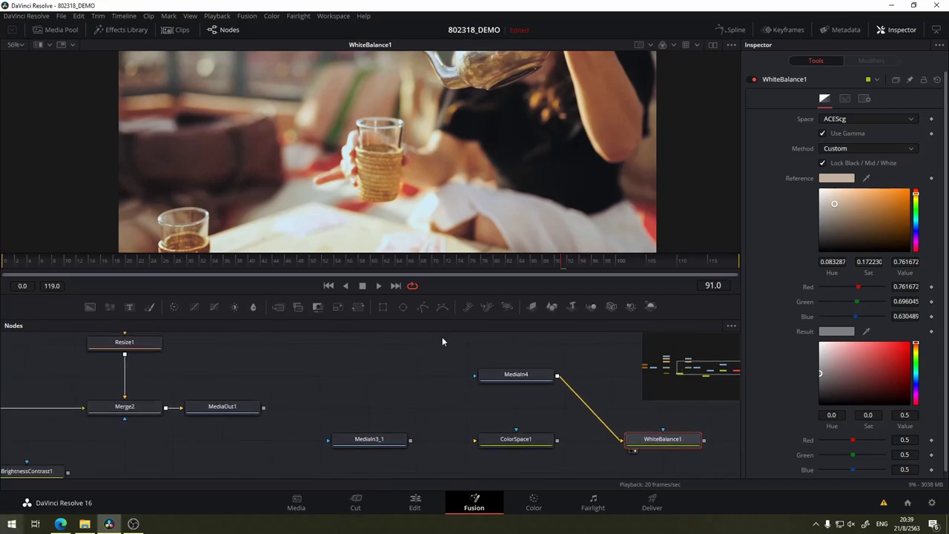